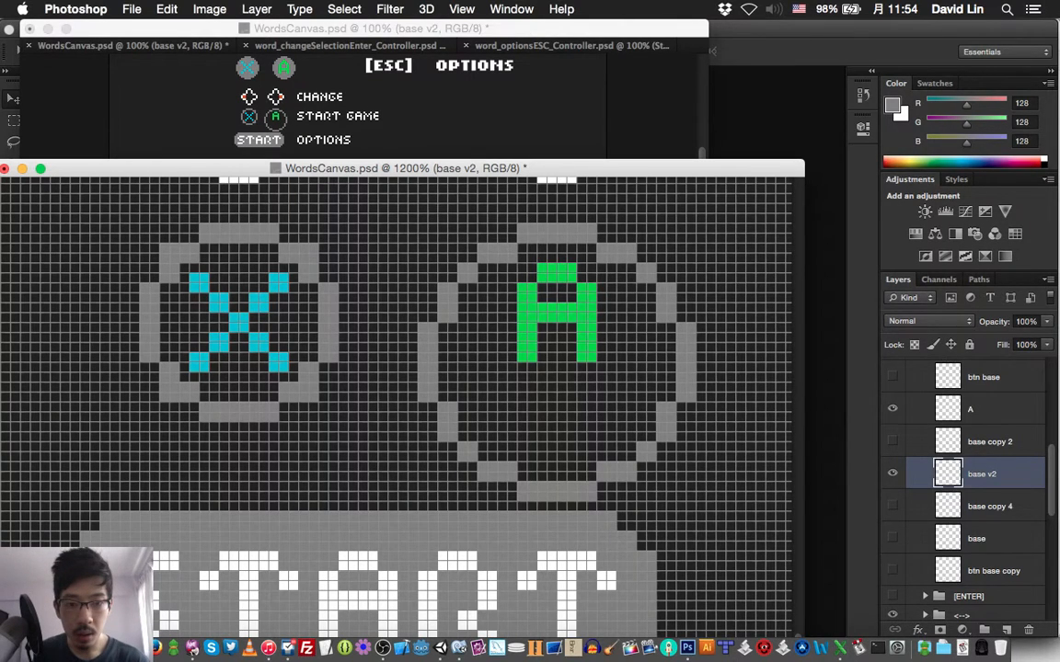
# Nudge the large ring on the base v2 layer up 4 pixels around the green A.
pyautogui.press('Up')
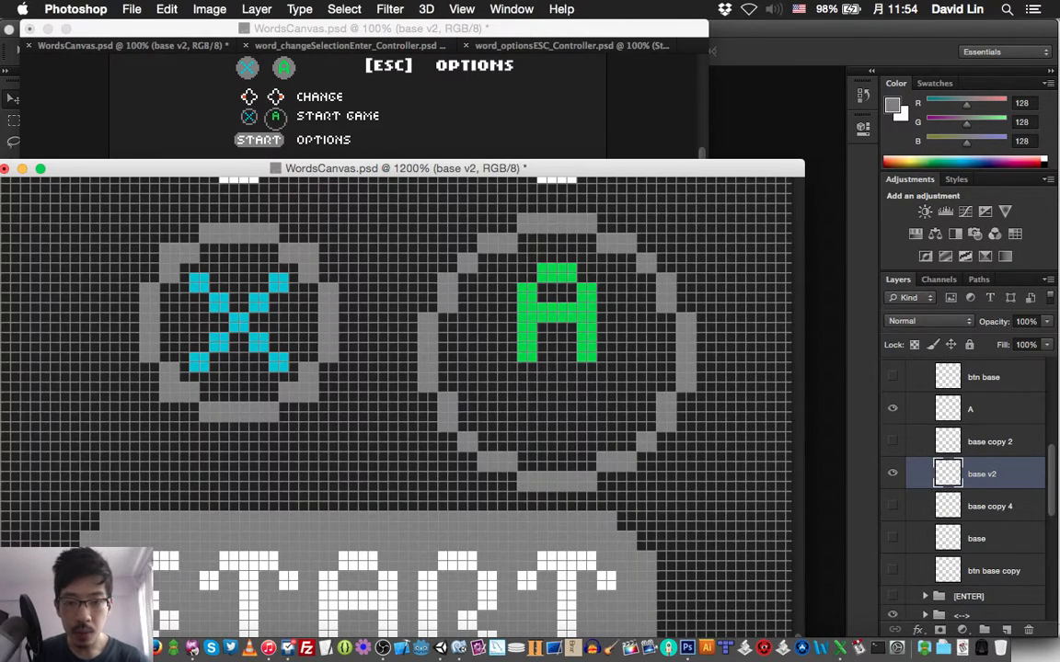
pyautogui.press('Up')
pyautogui.press('Up')
pyautogui.press('Up')
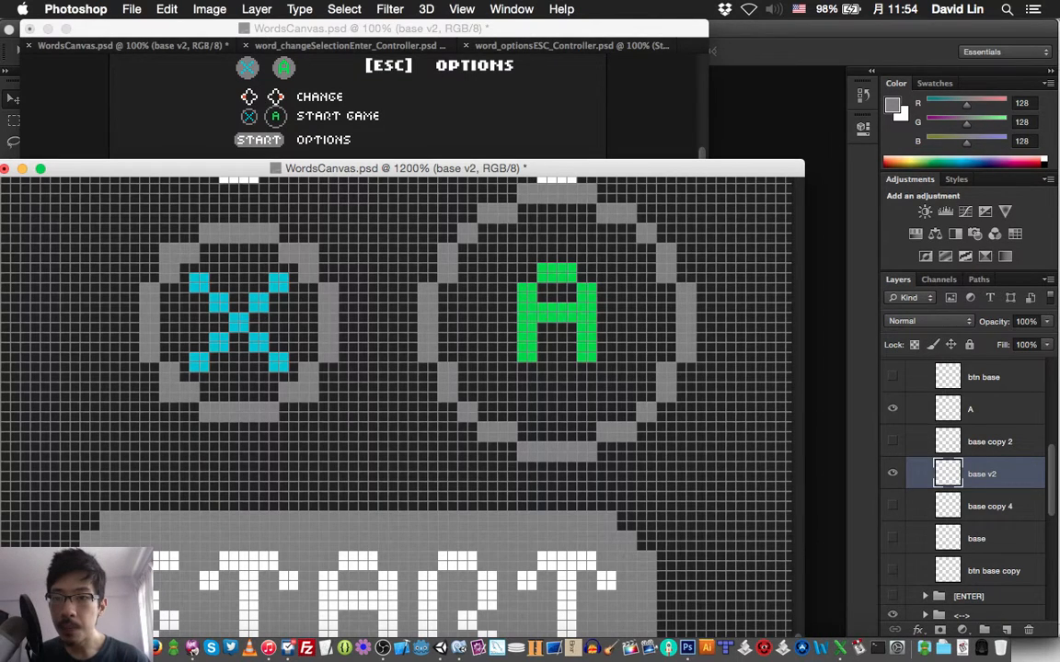
# Delete the base v2 ring layer and create a new empty layer named base v2 in the A button's group.
pyautogui.press('Delete')
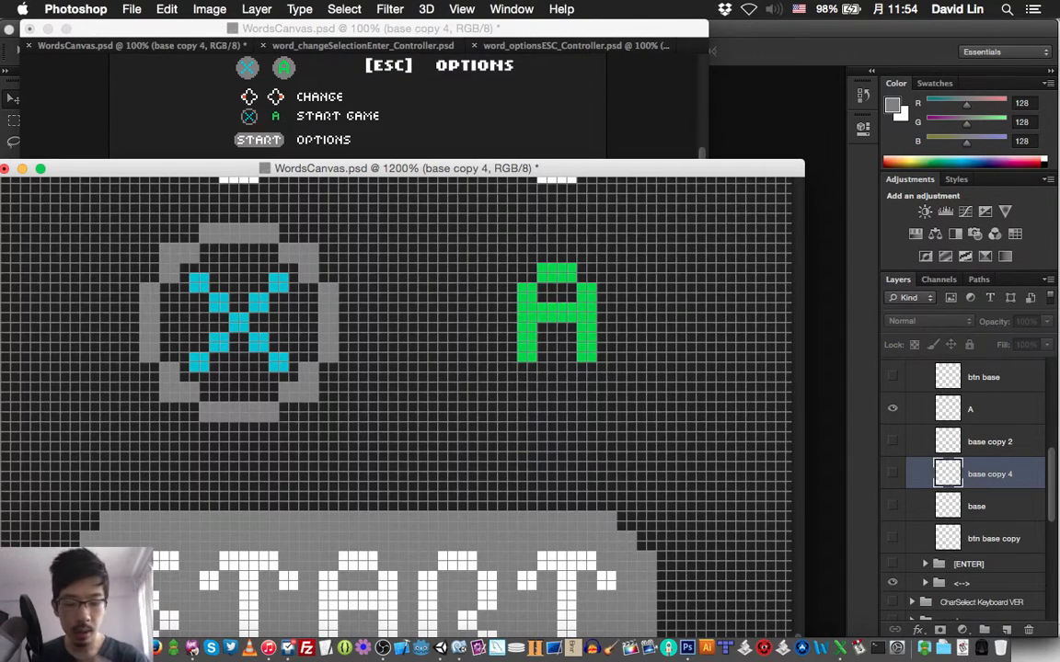
pyautogui.press('super+shift+n')
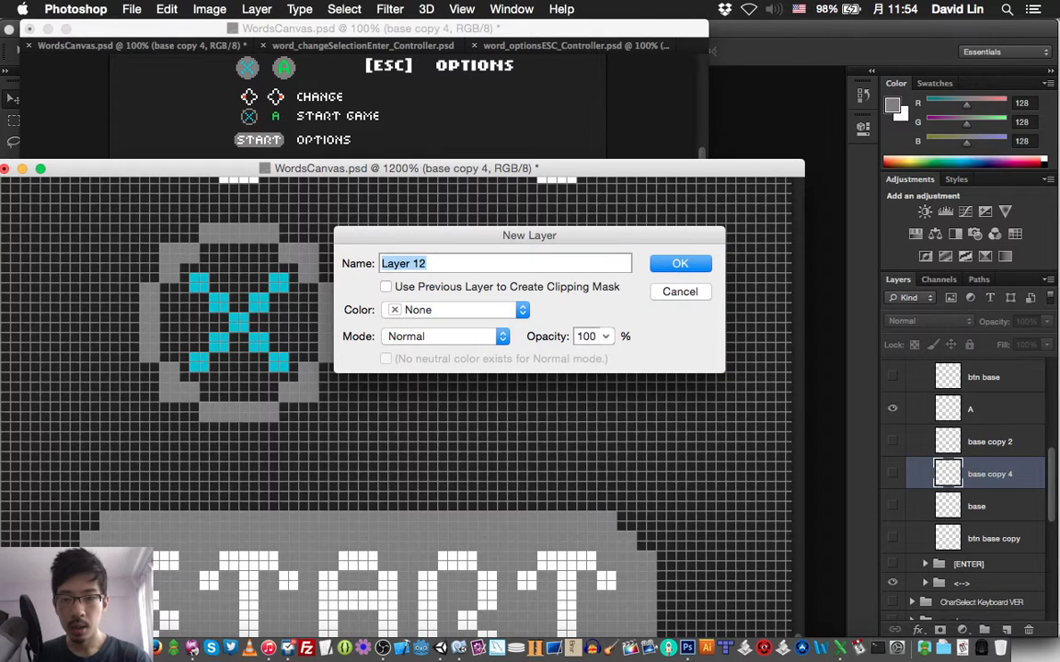
pyautogui.write('base v2')
pyautogui.press('Return')
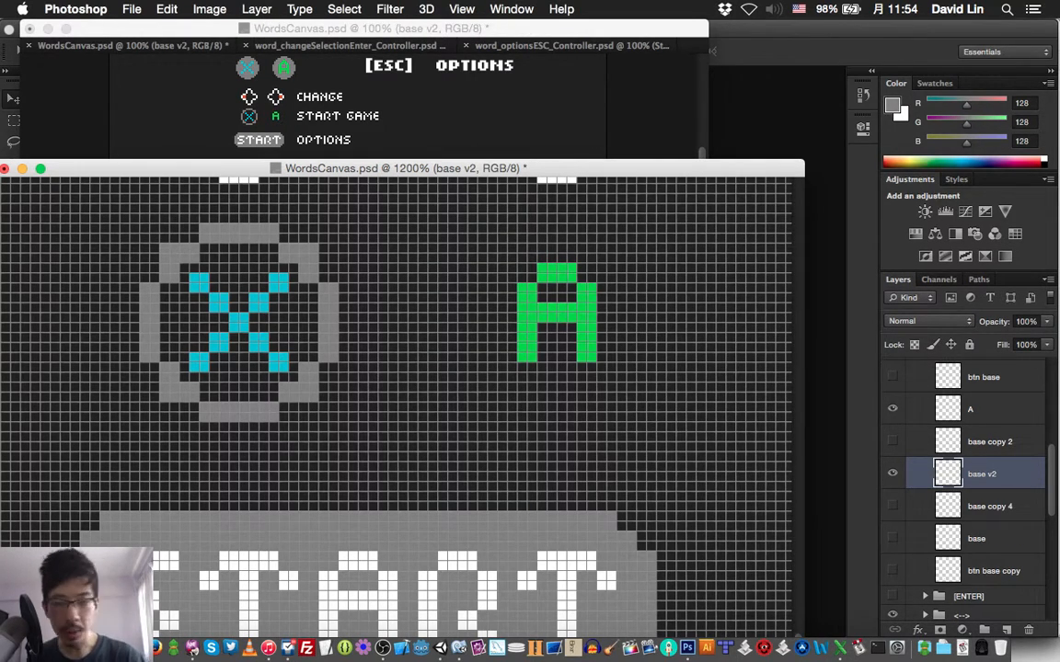
# Show the filled grey base copy 4 layer behind the A, hide base v2, and save the document.
pyautogui.click(891, 505)
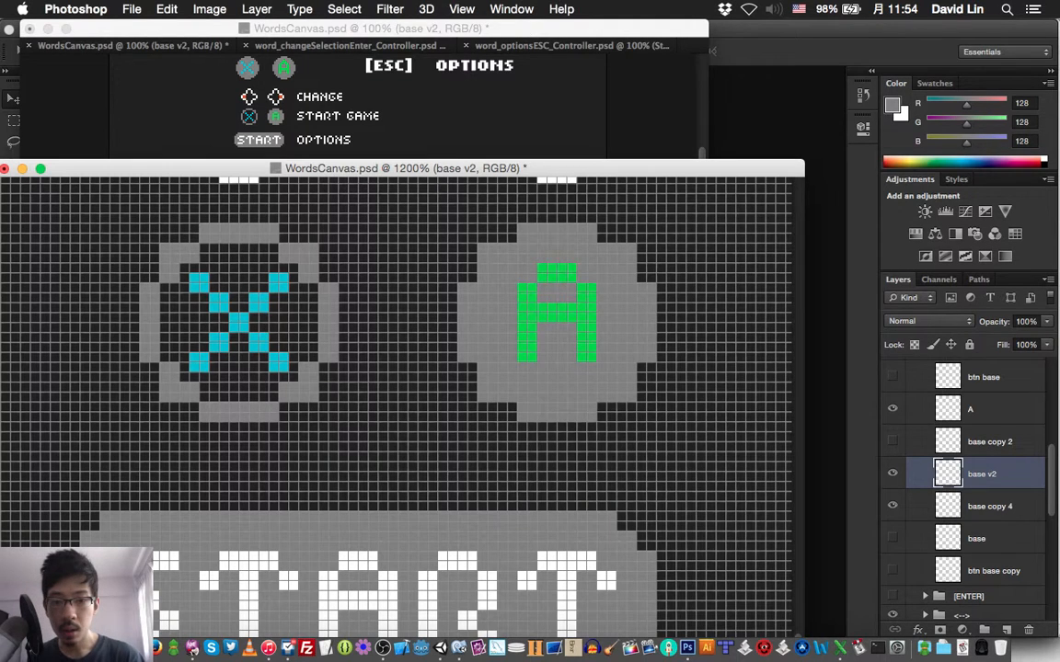
pyautogui.click(891, 472)
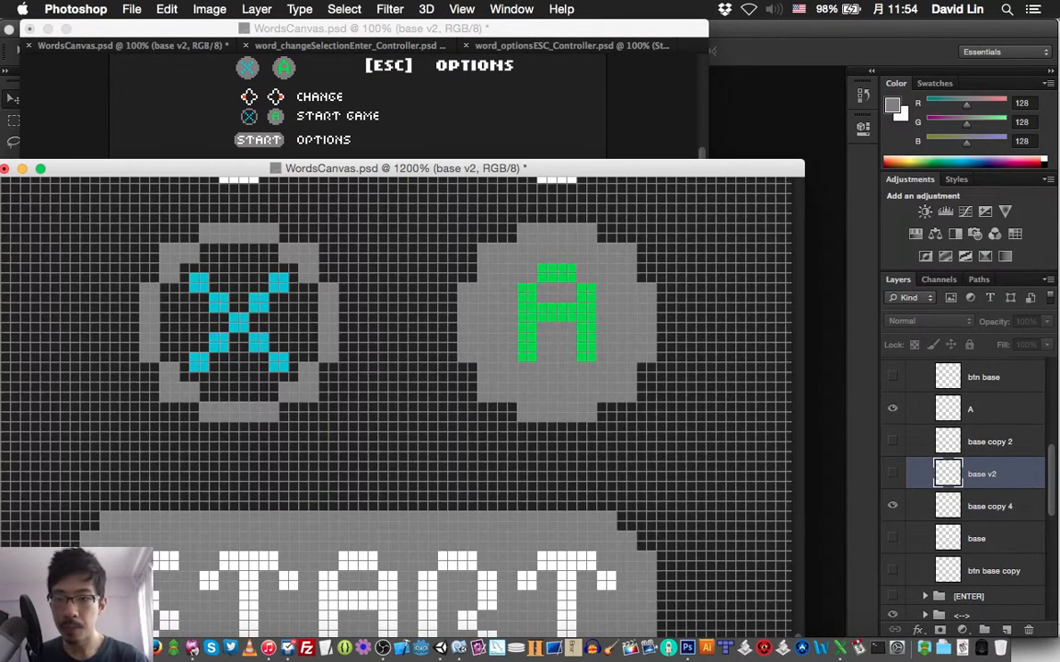
pyautogui.press('super+s')
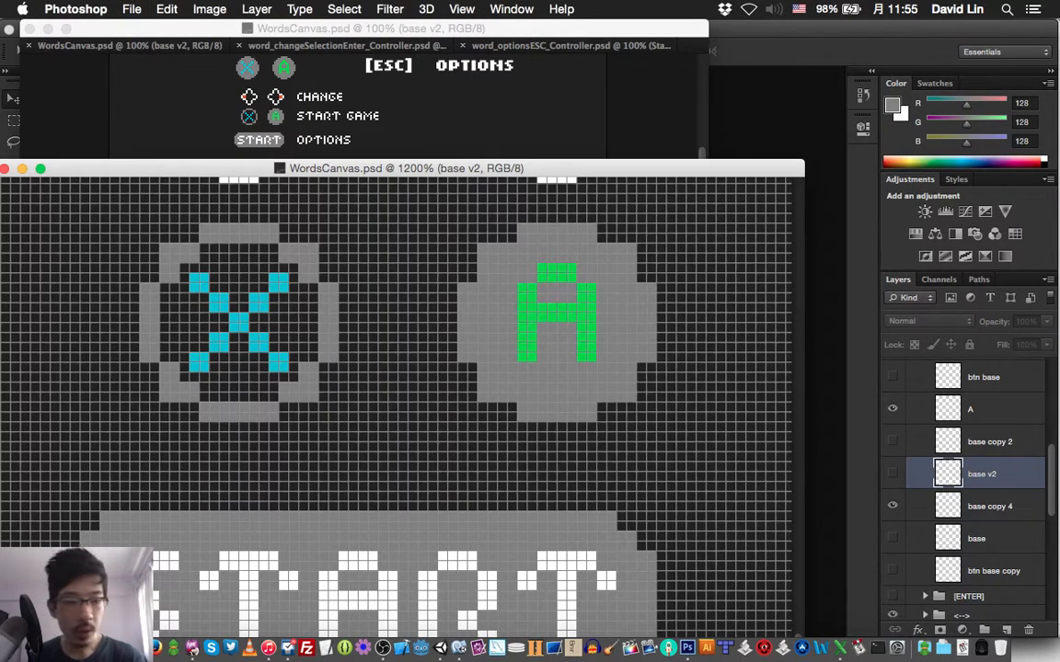
# Duplicate the base copy 4 layer and bring the copy out above the BTN A group.
pyautogui.scroll(5, 975, 487)
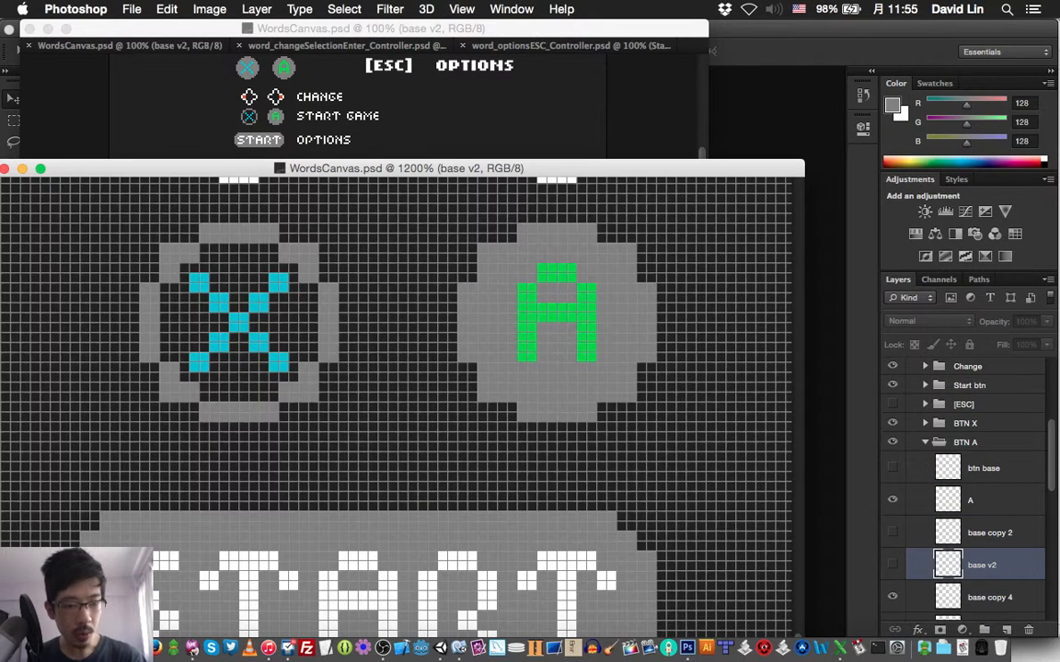
pyautogui.scroll(-5, 975, 488)
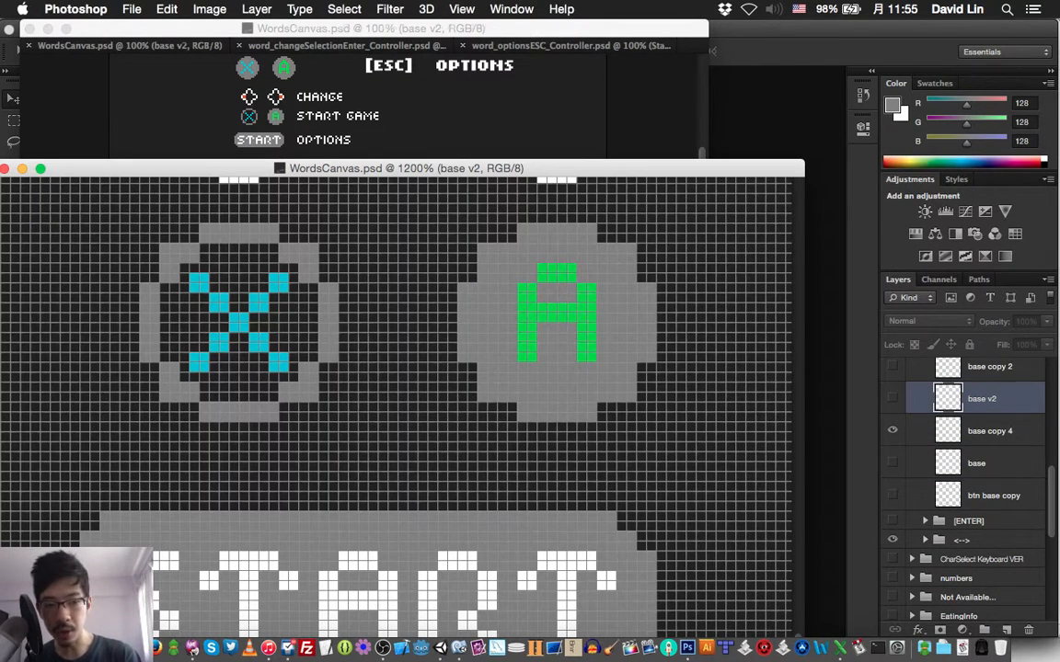
pyautogui.click(989, 431)
pyautogui.press('super+j')
pyautogui.press('super+shift+bracketright')
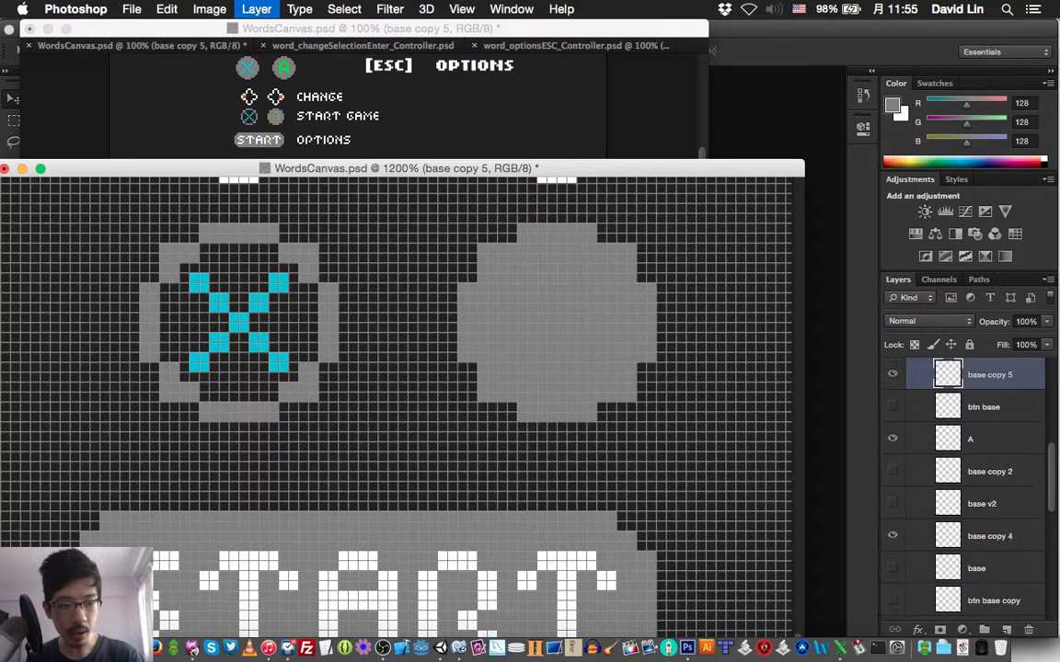
pyautogui.press('super+bracketright')
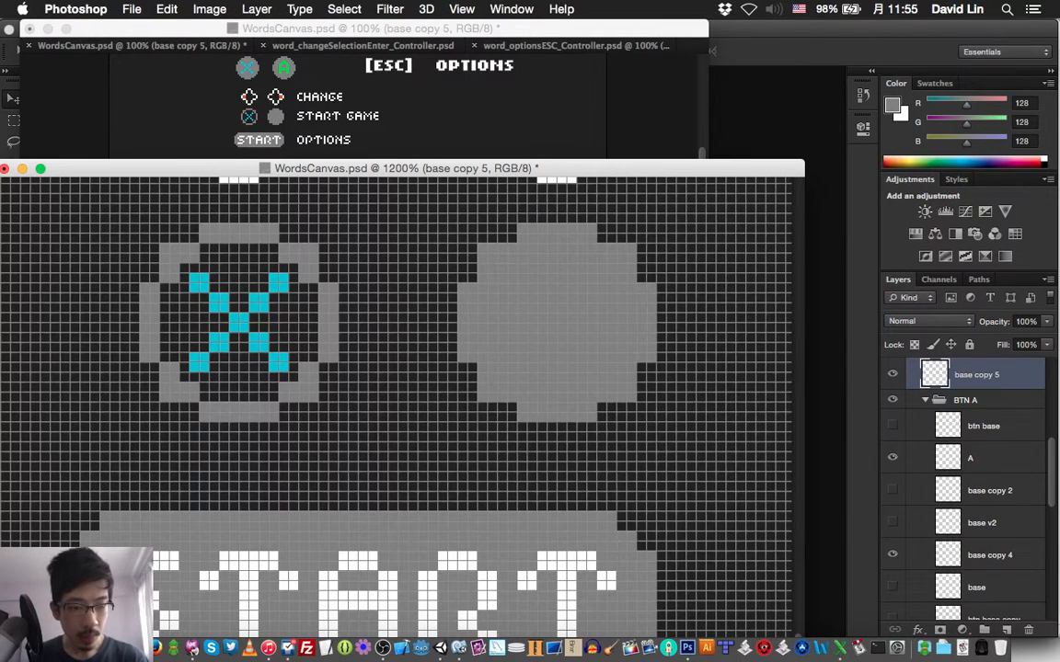
# Collapse the BTN A group and move the duplicated base layer into the BTN X group, directly beneath the X layer.
pyautogui.click(926, 399)
pyautogui.scroll(2, 966, 478)
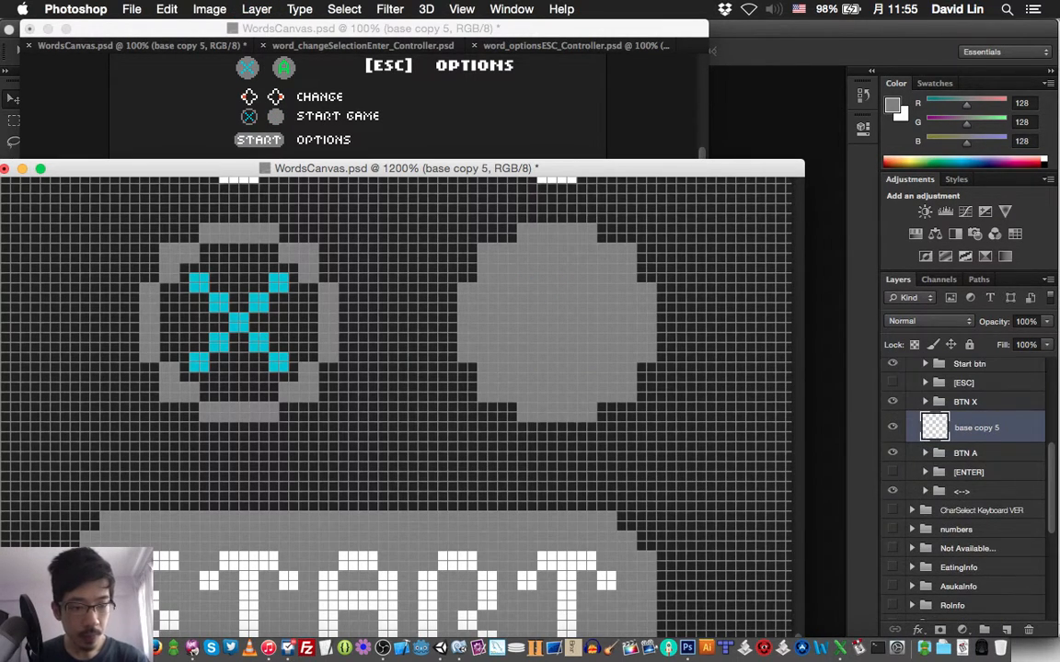
pyautogui.press('super+bracketright')
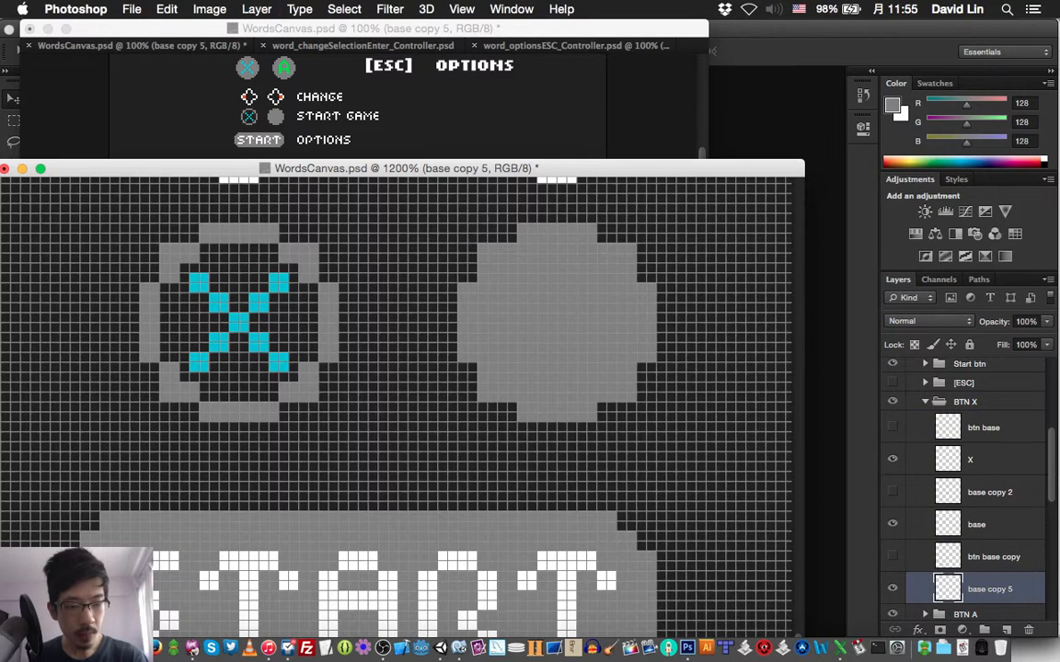
pyautogui.press('super+bracketright')
pyautogui.press('super+bracketright')
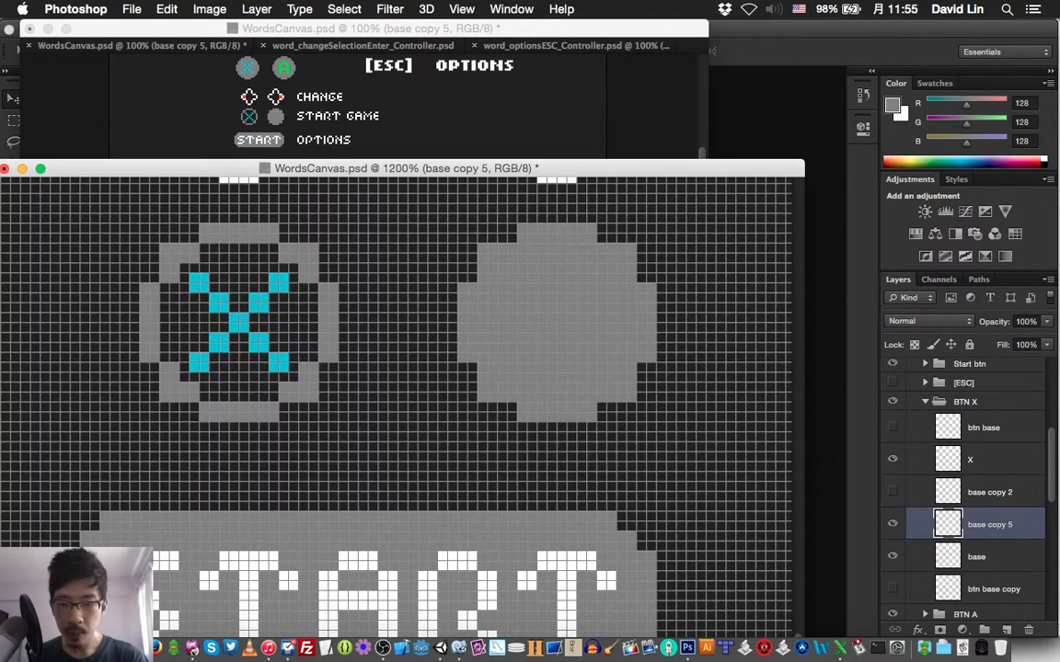
pyautogui.press('super+bracketright')
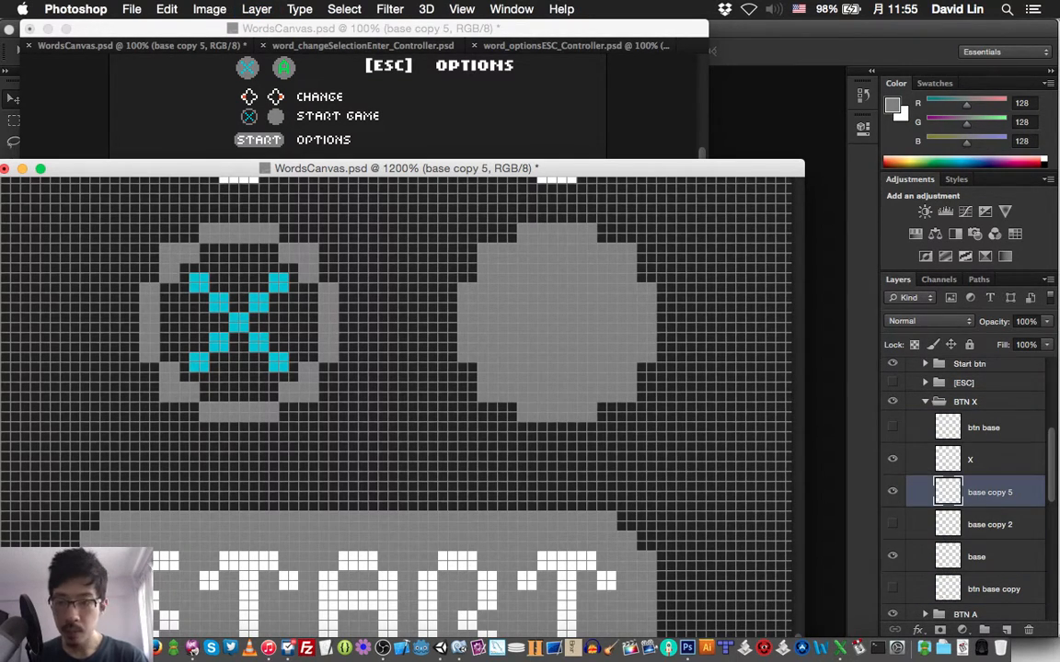
# Shift the duplicated grey base 32 pixels left so it sits behind the blue X, and save the document.
pyautogui.hotkey('shift', 'Left')
pyautogui.hotkey('shift', 'Left')
pyautogui.hotkey('shift', 'Left')
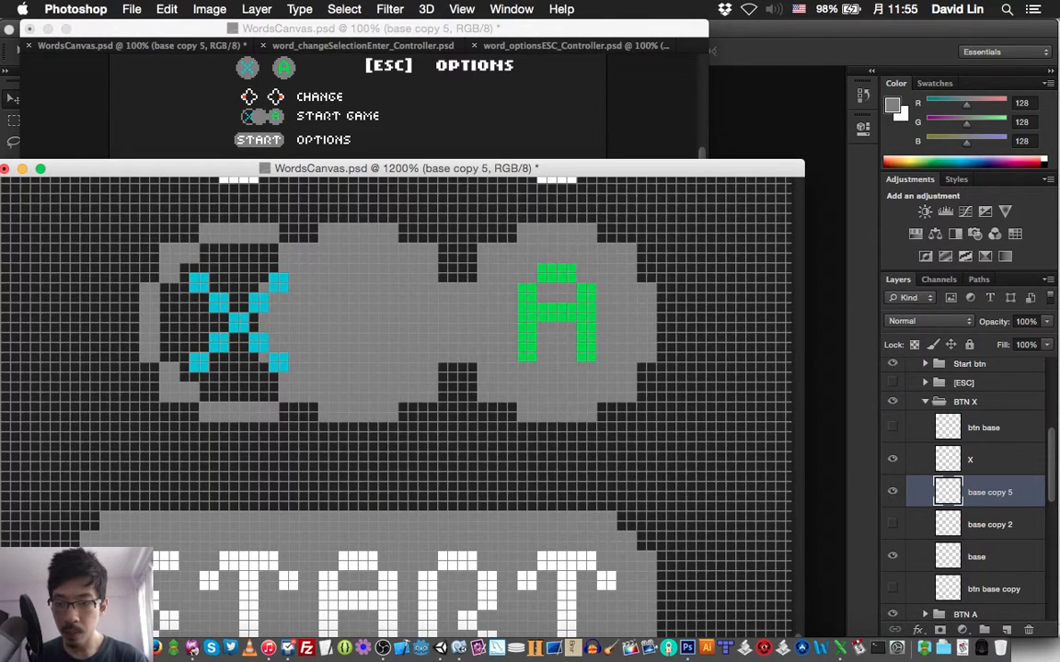
pyautogui.press('Left')
pyautogui.press('Left')
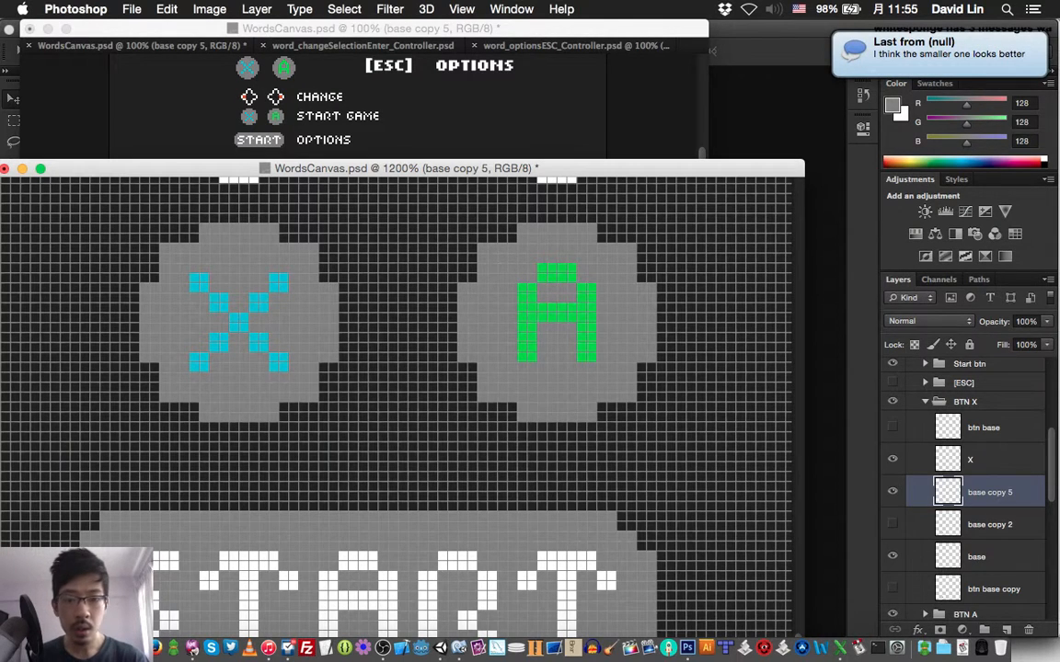
pyautogui.press('super+s')
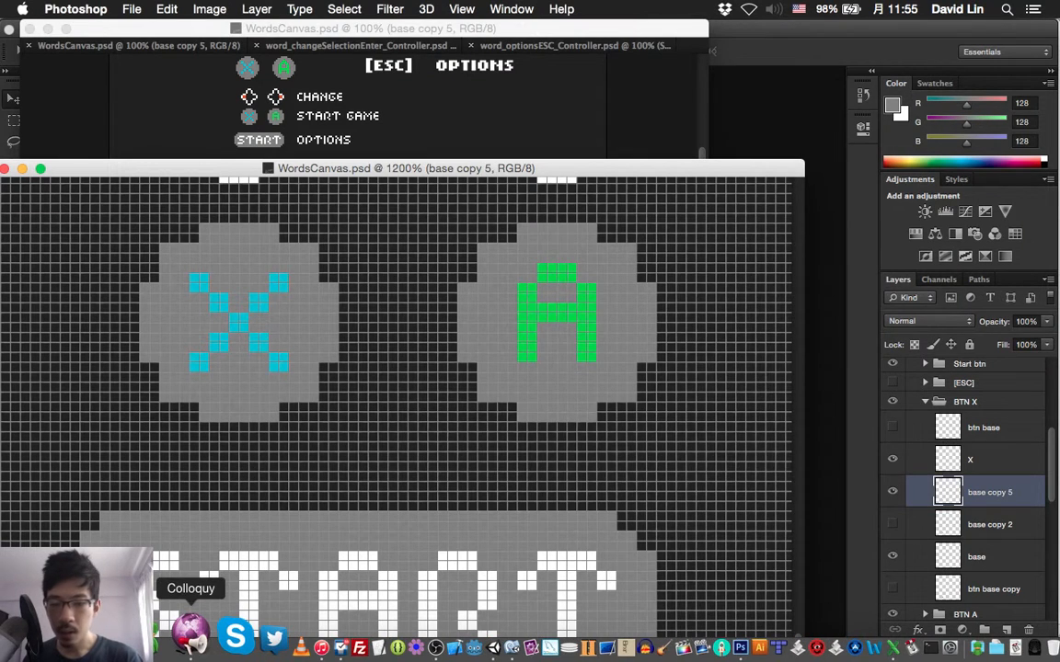
# Switch to Colloquy to read the latest chat messages and return to the WordsCanvas document in Photoshop.
pyautogui.click(190, 633)
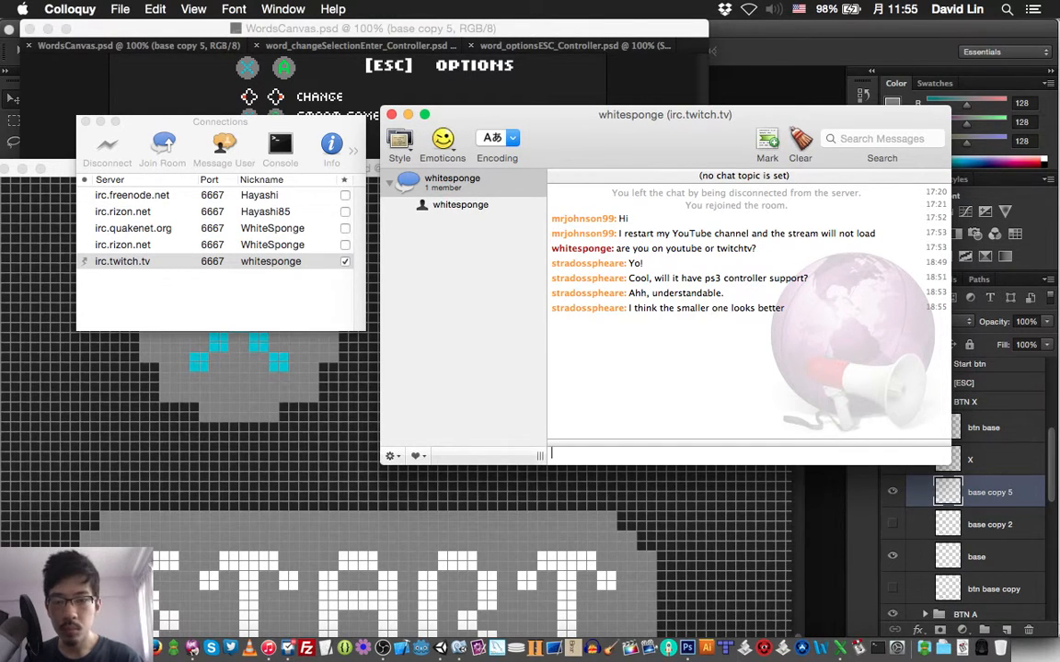
pyautogui.press('super+Tab')
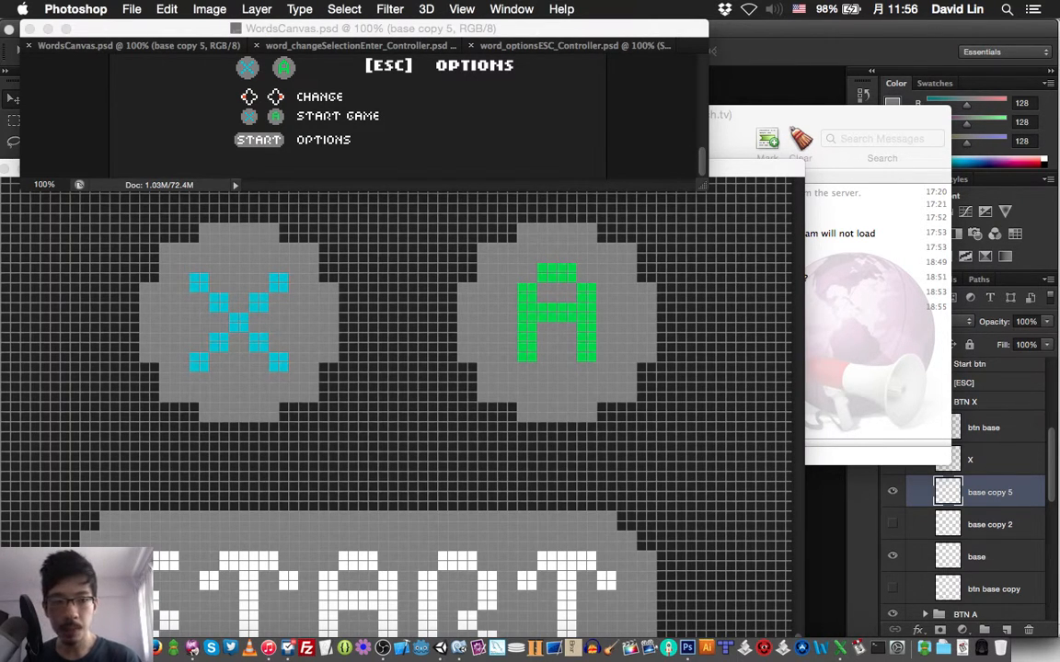
pyautogui.press('super+grave')
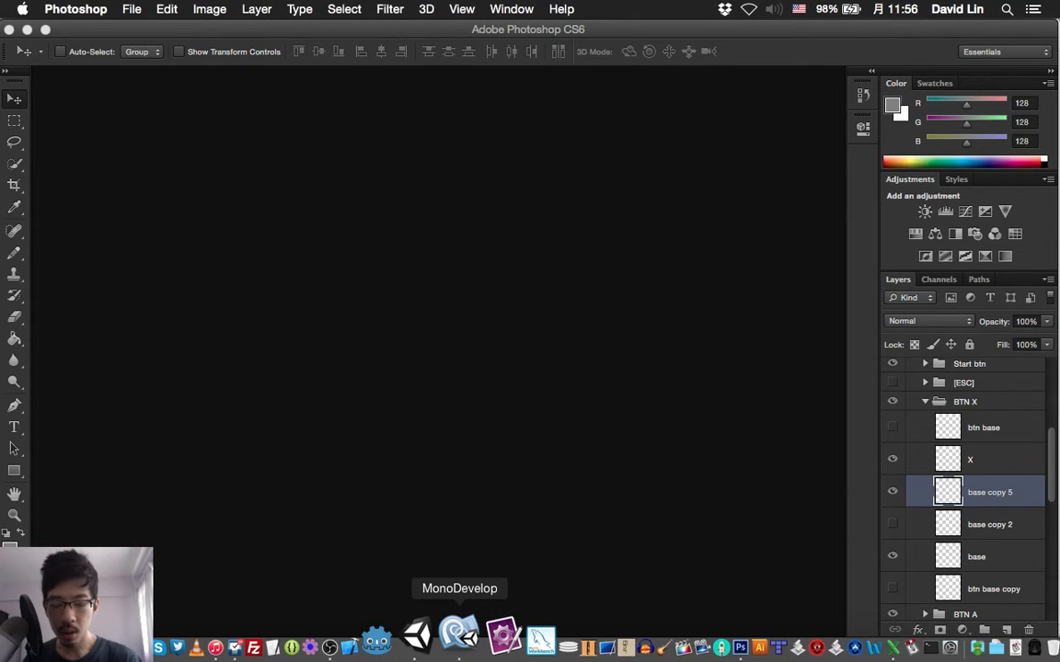
pyautogui.click(463, 648)
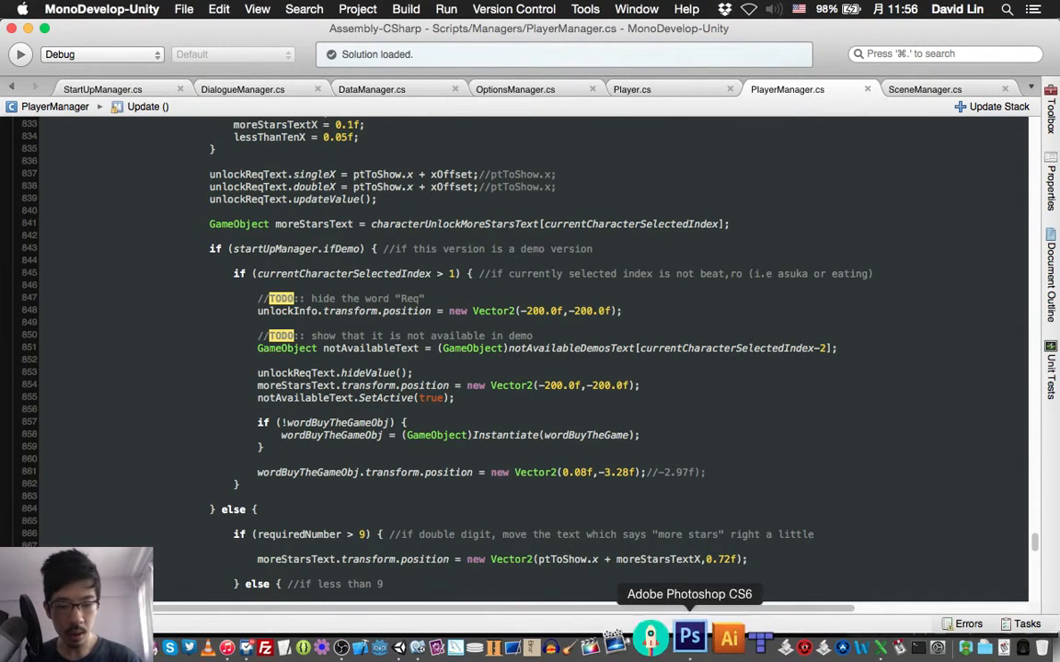
pyautogui.click(687, 647)
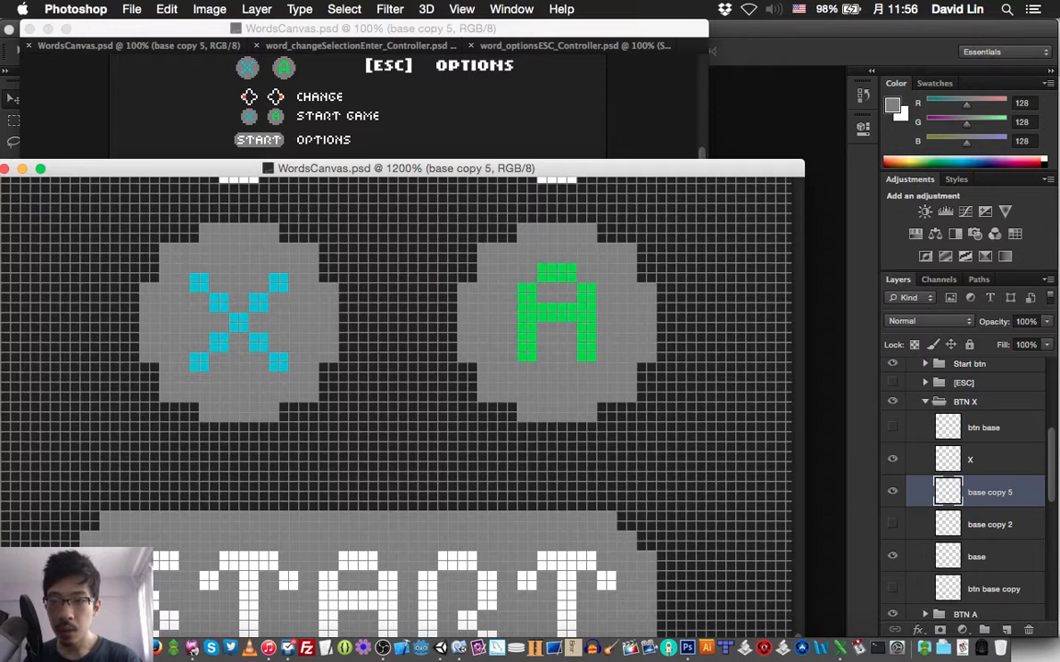
# Collapse the BTN X group and move the Start btn and Options groups together up 5 pixels.
pyautogui.scroll(3, 395, 396)
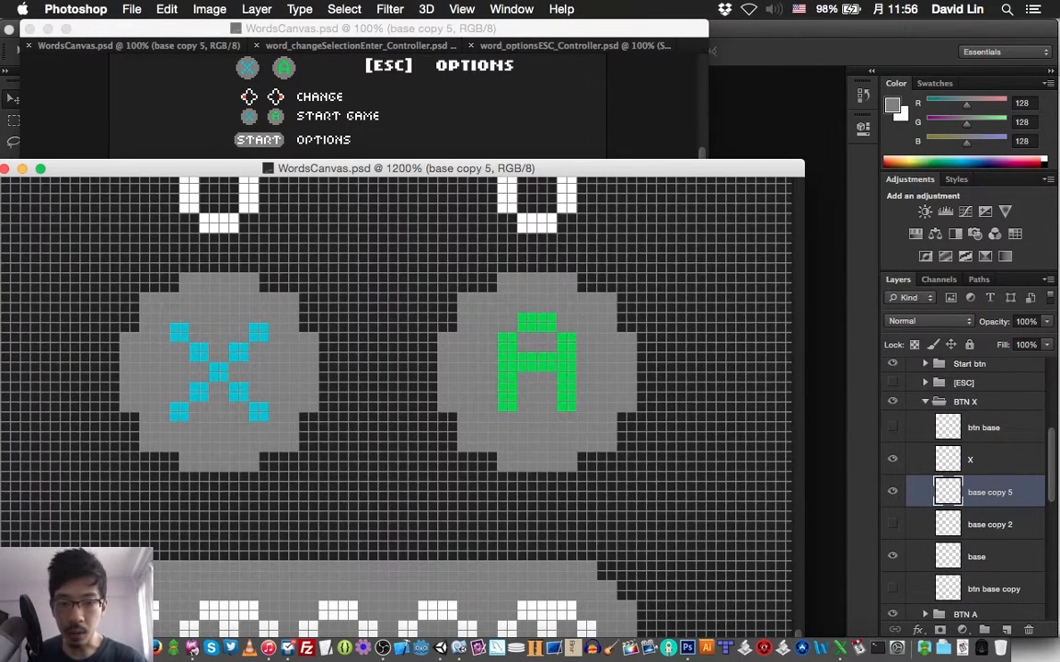
pyautogui.hscroll(5, 396, 396)
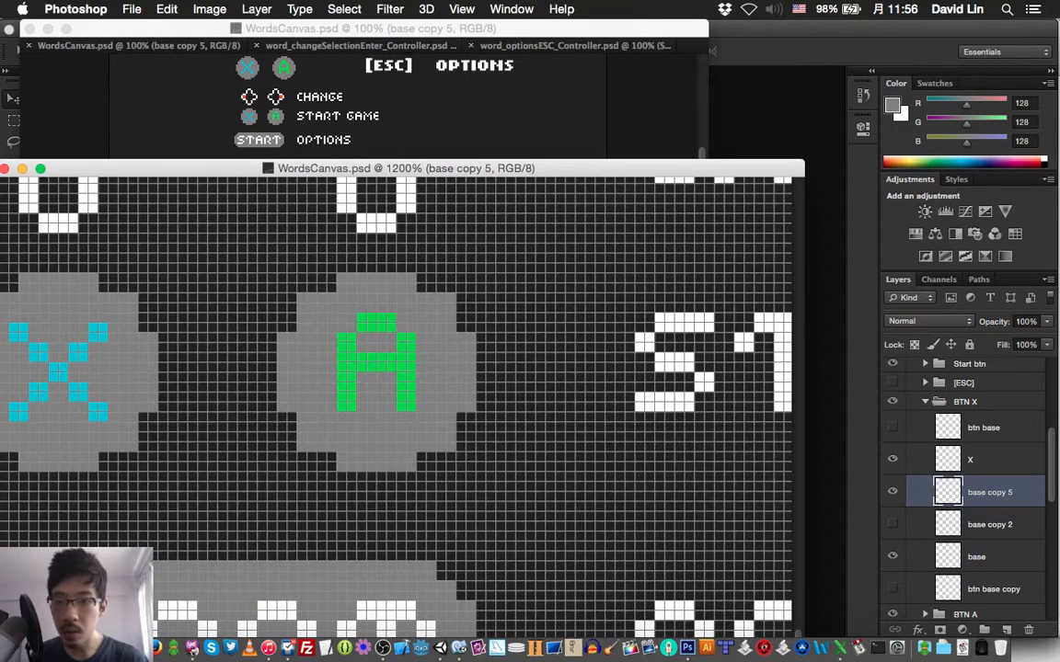
pyautogui.click(925, 402)
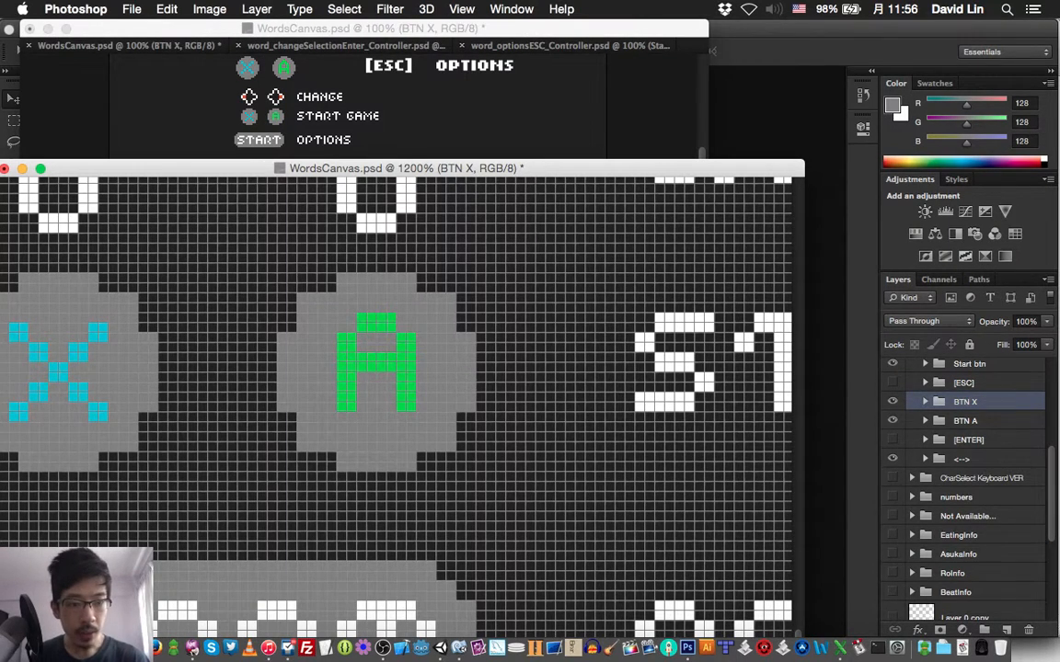
pyautogui.click(969, 365)
pyautogui.scroll(-3, 396, 405)
pyautogui.hscroll(-2, 395, 405)
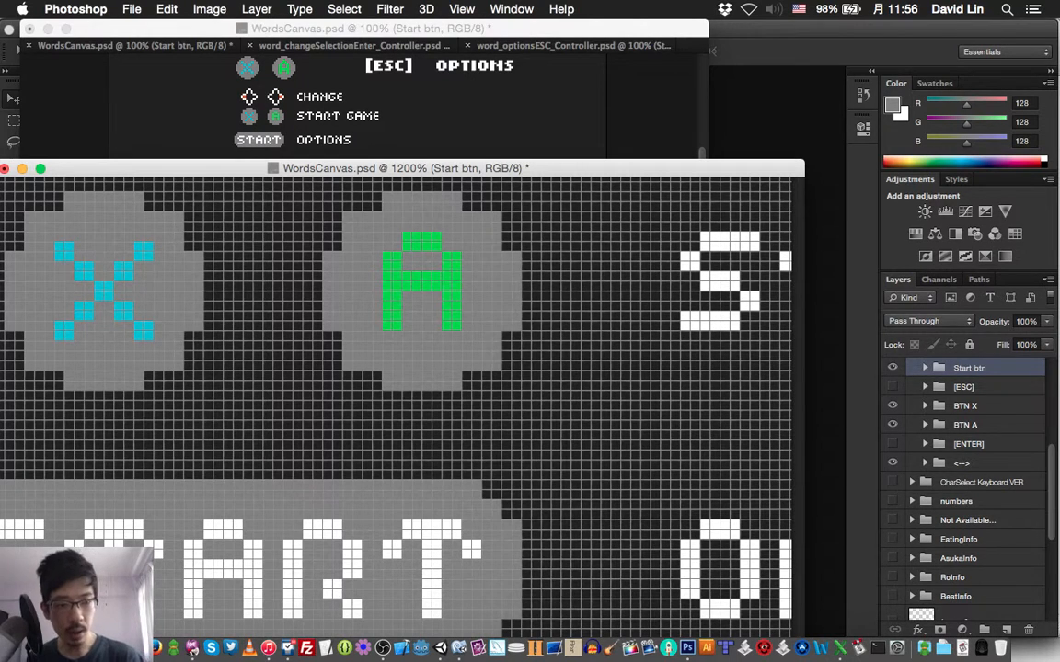
pyautogui.scroll(2, 966, 460)
pyautogui.keyDown('super'); pyautogui.click(967, 362); pyautogui.keyUp('super')
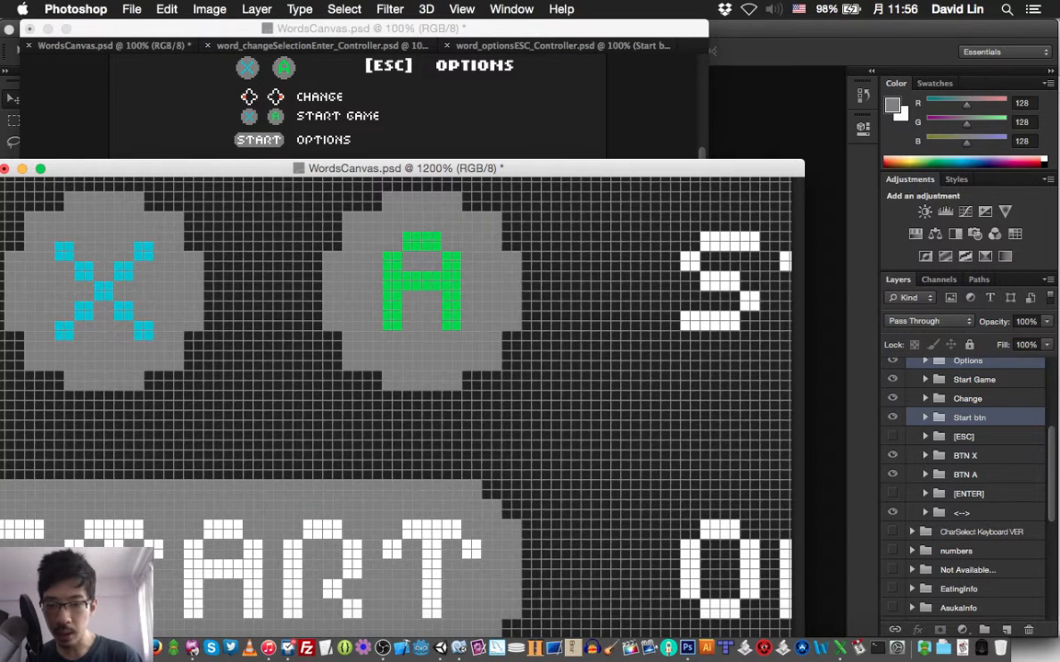
pyautogui.press('Up')
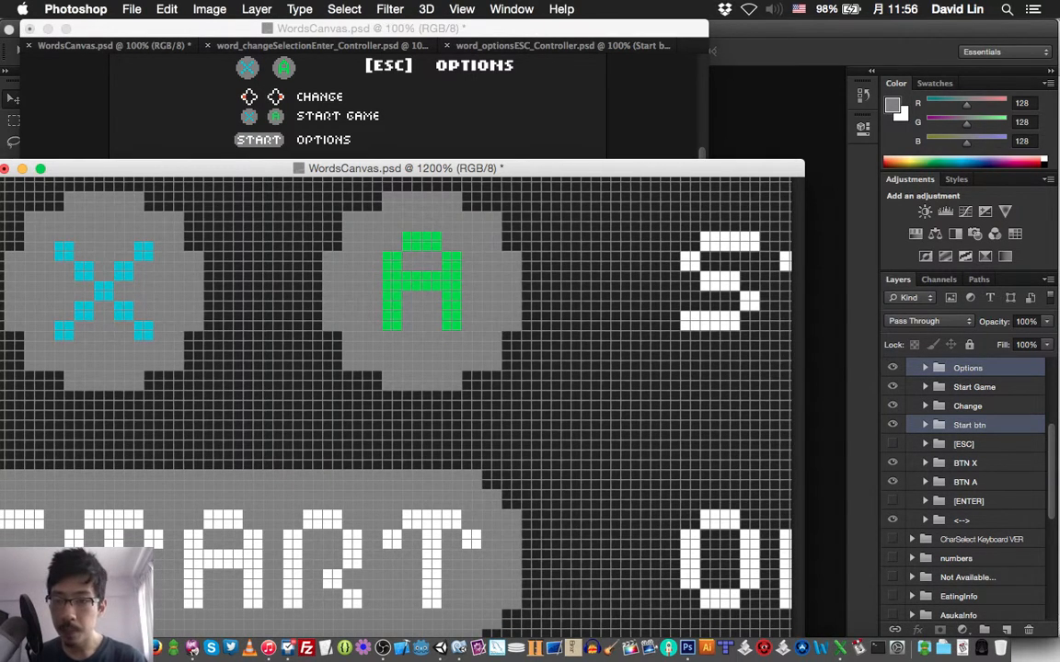
pyautogui.press('Up')
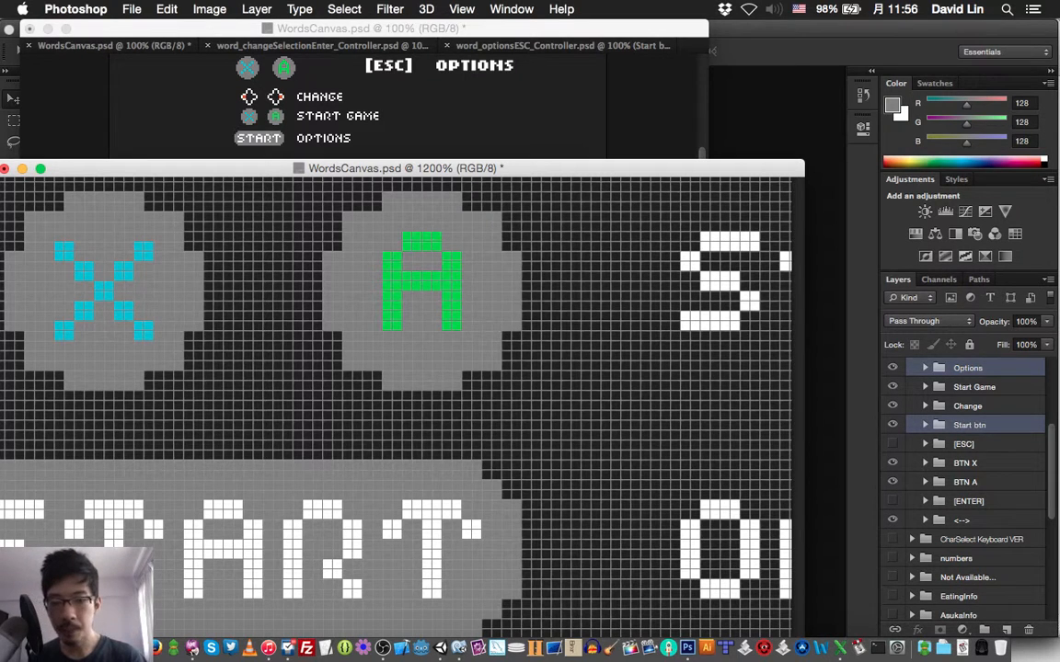
pyautogui.press('Up')
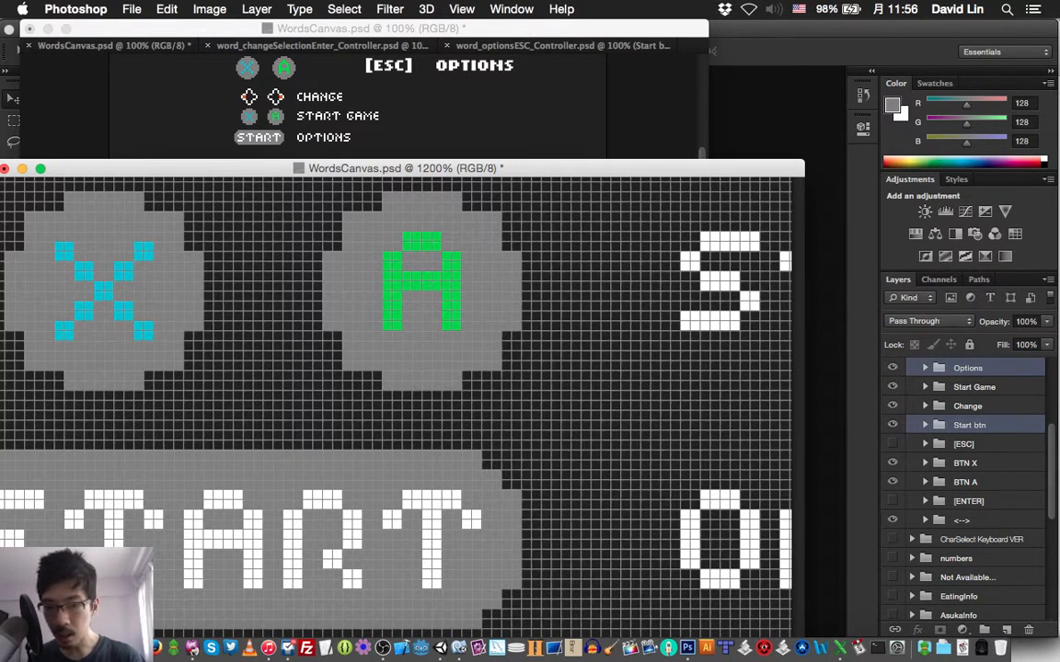
pyautogui.press('Up')
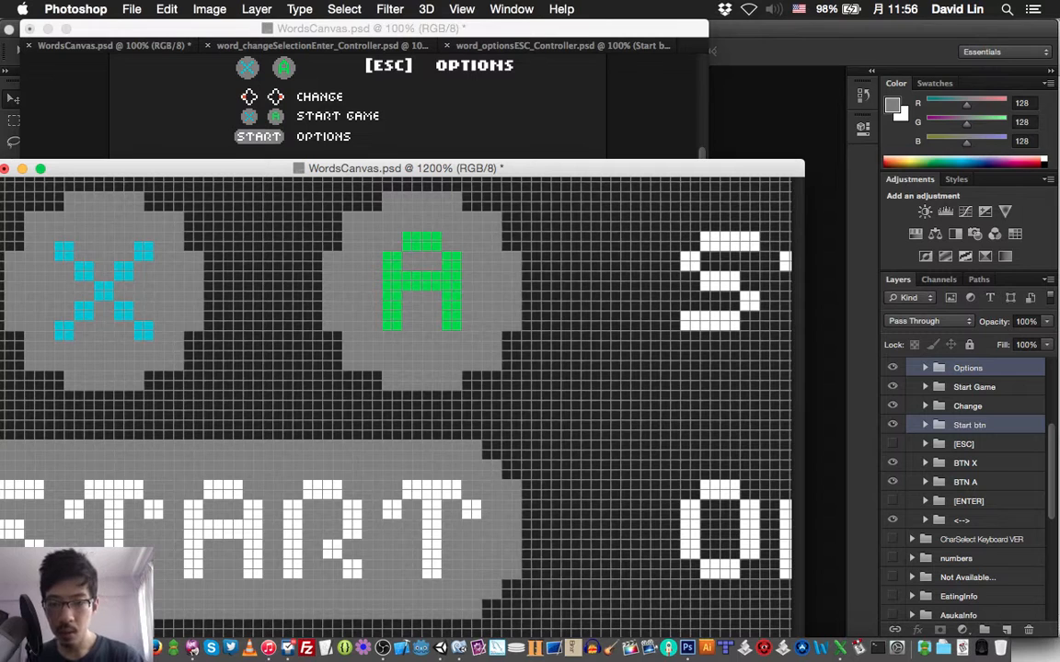
pyautogui.press('Up')
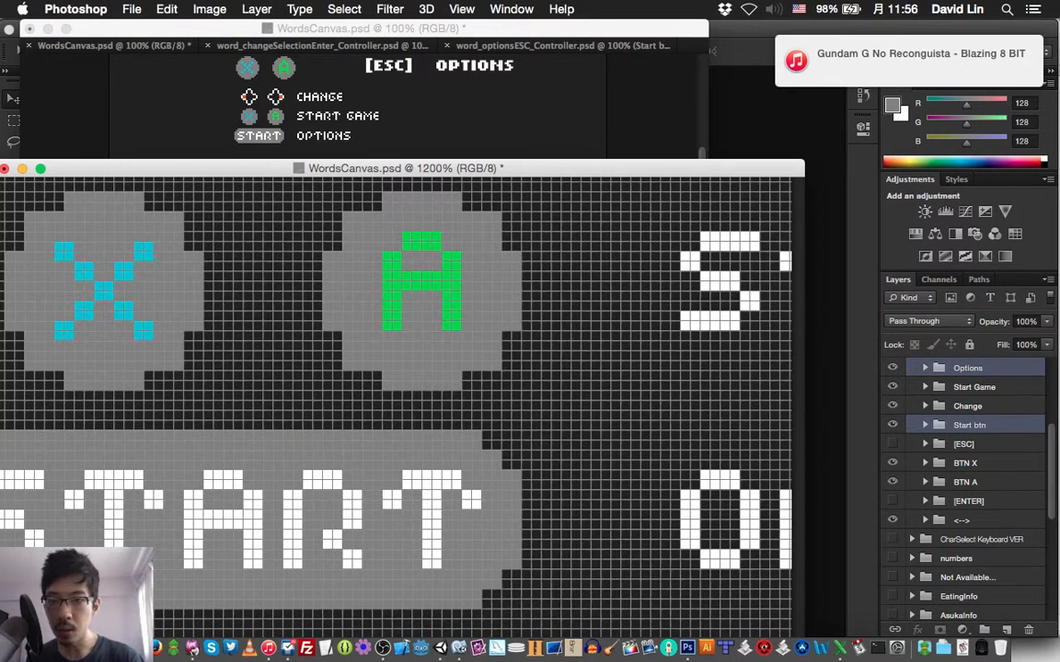
pyautogui.scroll(5, 395, 405)
pyautogui.hscroll(-4, 395, 405)
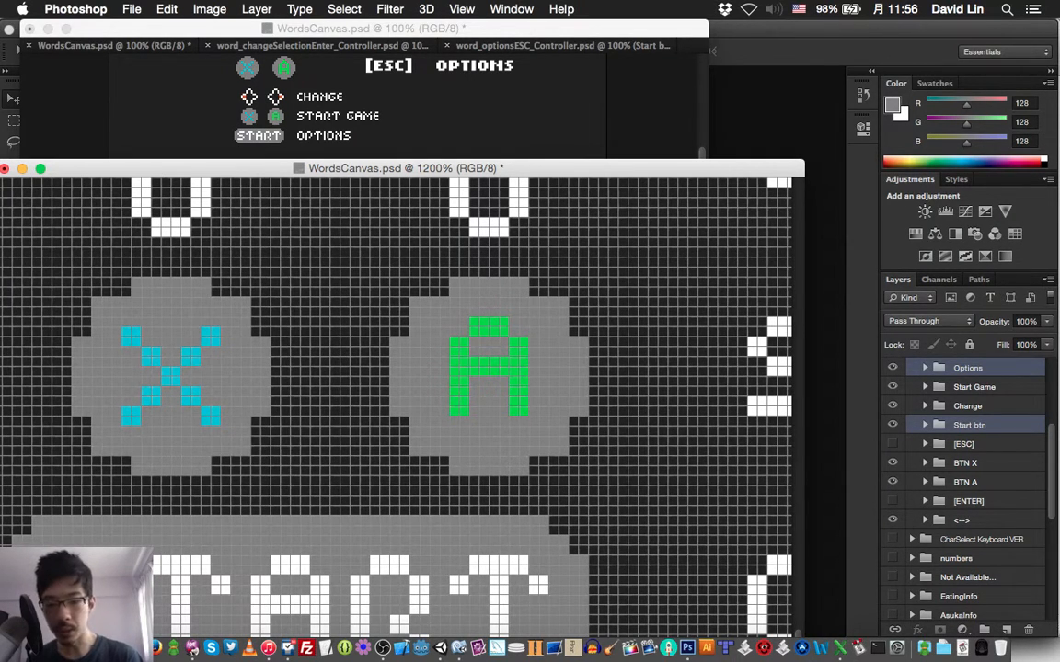
# Save the document and examine the spacing between the A and START buttons and their labels.
pyautogui.press('super+s')
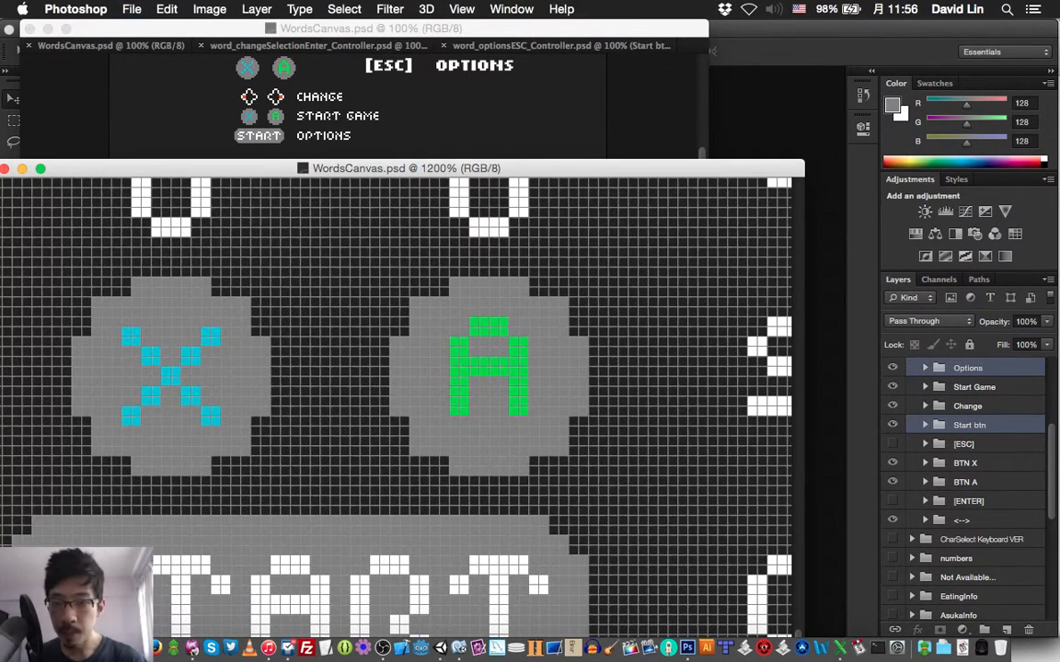
pyautogui.hscroll(5, 396, 405)
pyautogui.scroll(-3, 396, 405)
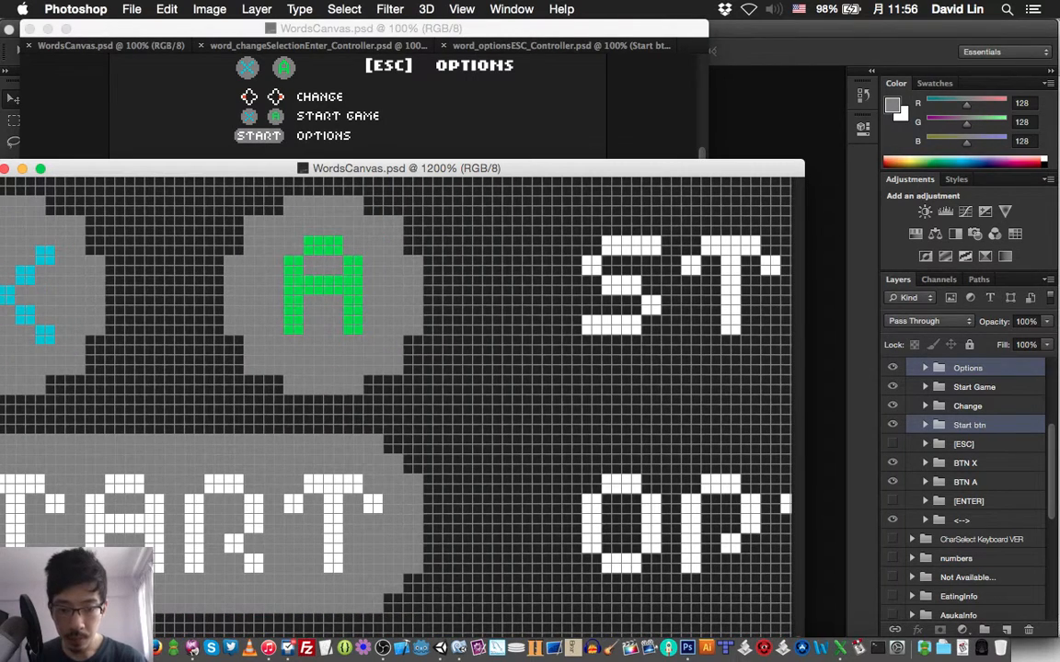
pyautogui.scroll(3, 396, 405)
pyautogui.scroll(-5, 396, 405)
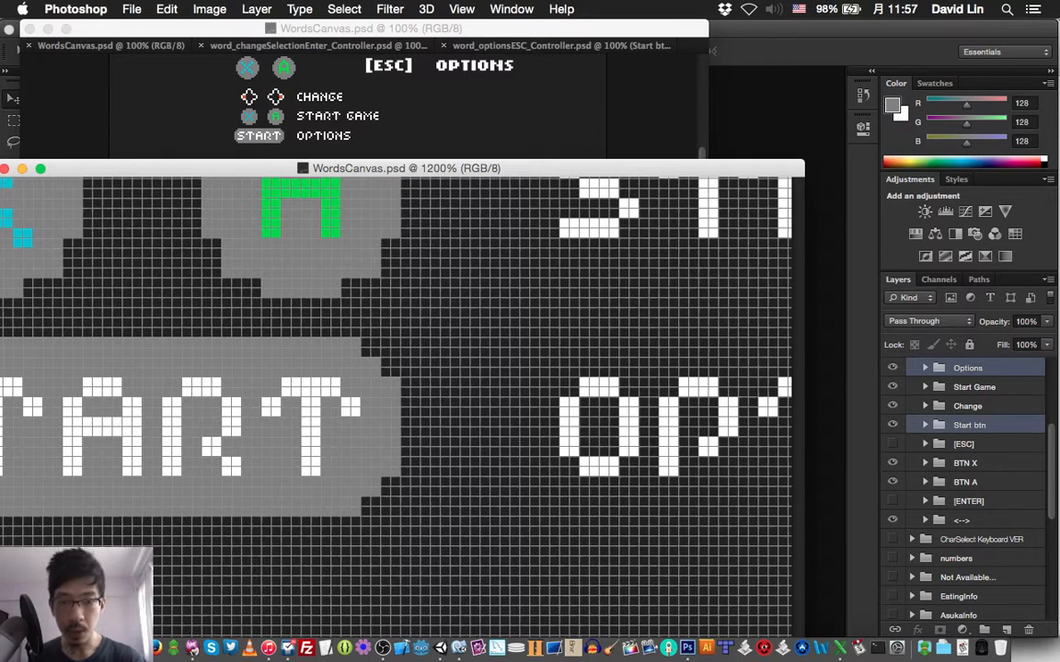
pyautogui.hscroll(2, 396, 405)
pyautogui.scroll(3, 395, 405)
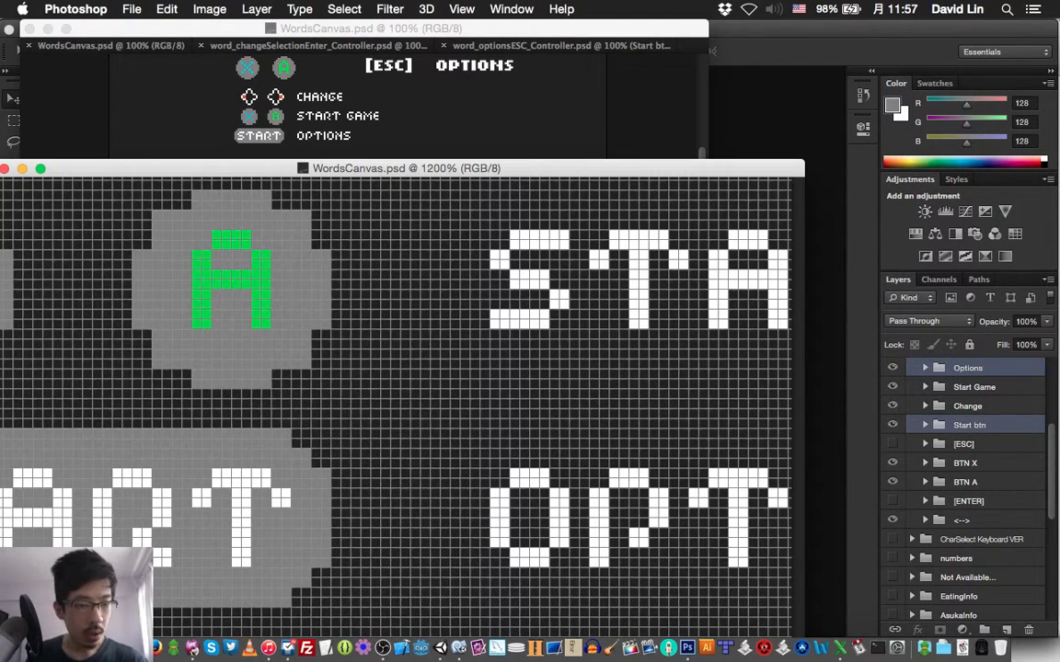
# Collapse the CharSelect Controller group, show CharSelect Keyboard VER, and hide the CharSelect Controller, A btn, x btn and <-> stick groups.
pyautogui.scroll(3, 965, 488)
pyautogui.click(911, 421)
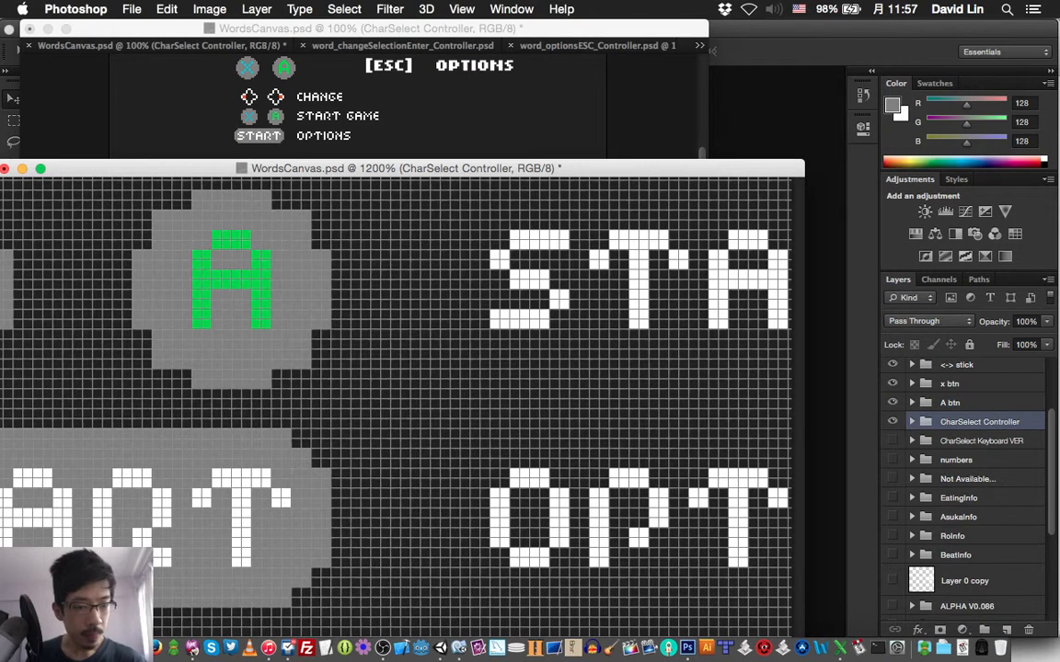
pyautogui.click(891, 441)
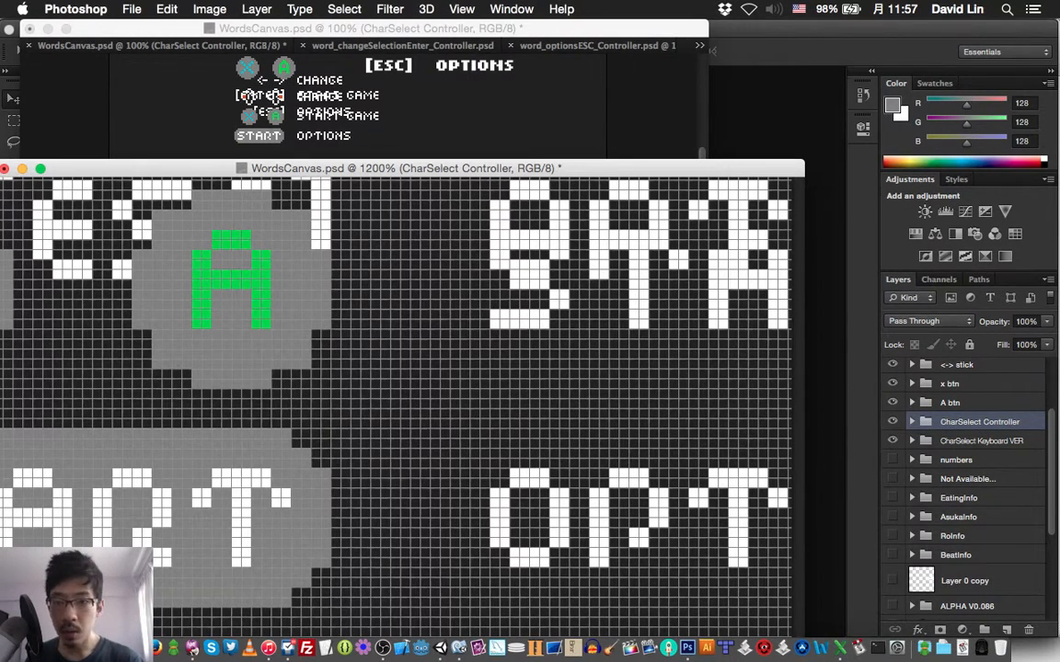
pyautogui.click(892, 421)
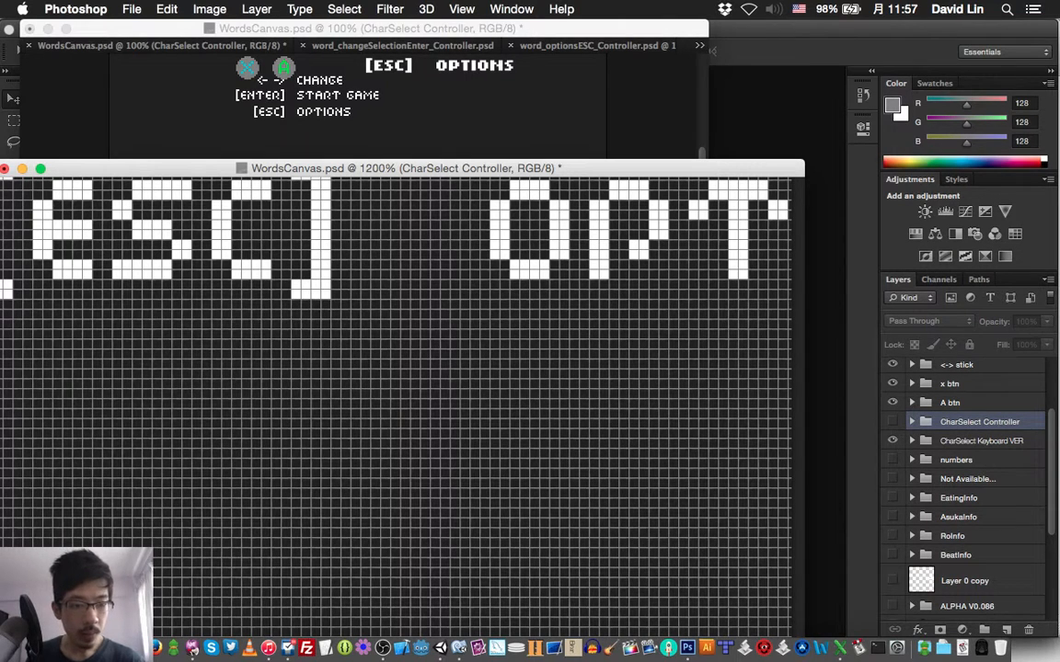
pyautogui.click(891, 402)
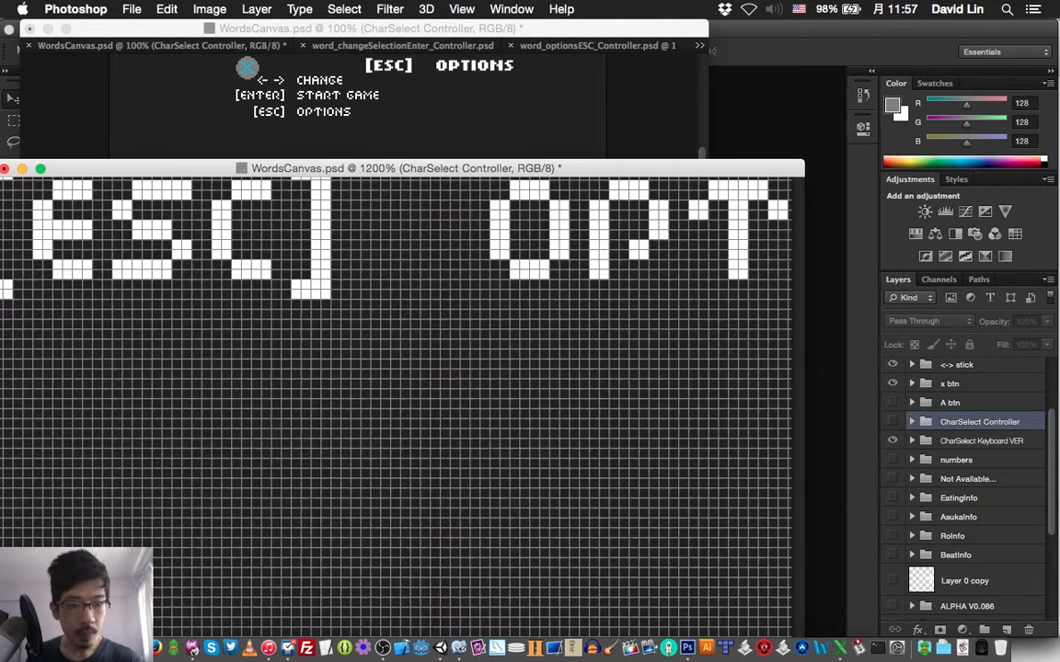
pyautogui.moveTo(891, 383); pyautogui.dragTo(892, 365)
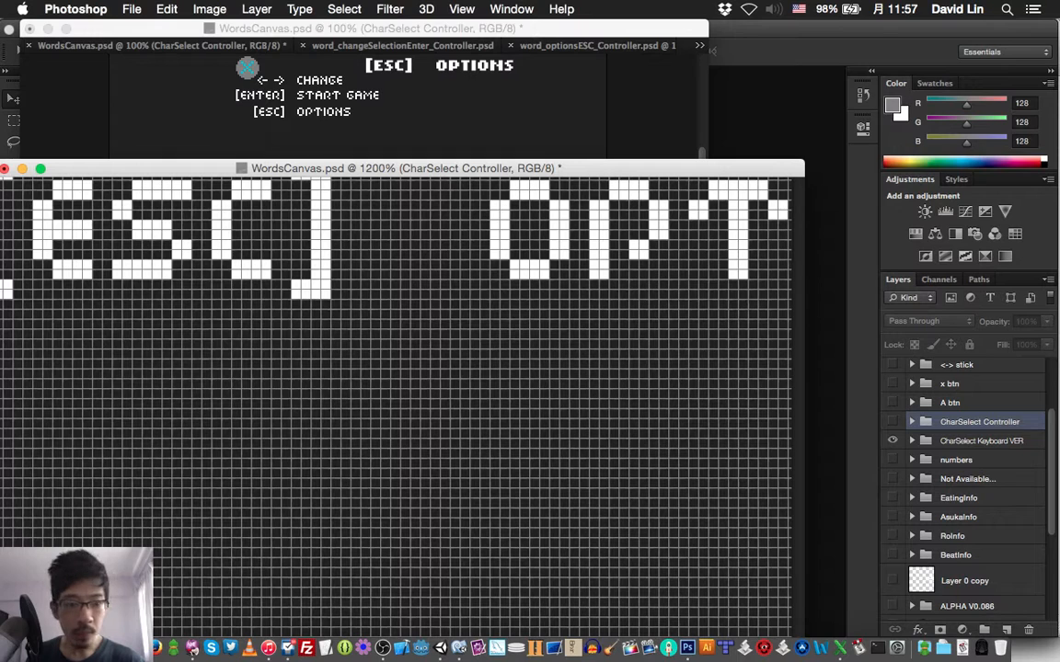
# Expand the CharSelect Keyboard VER group and move its Options and [ESC] groups together down 4 pixels.
pyautogui.scroll(2, 975, 488)
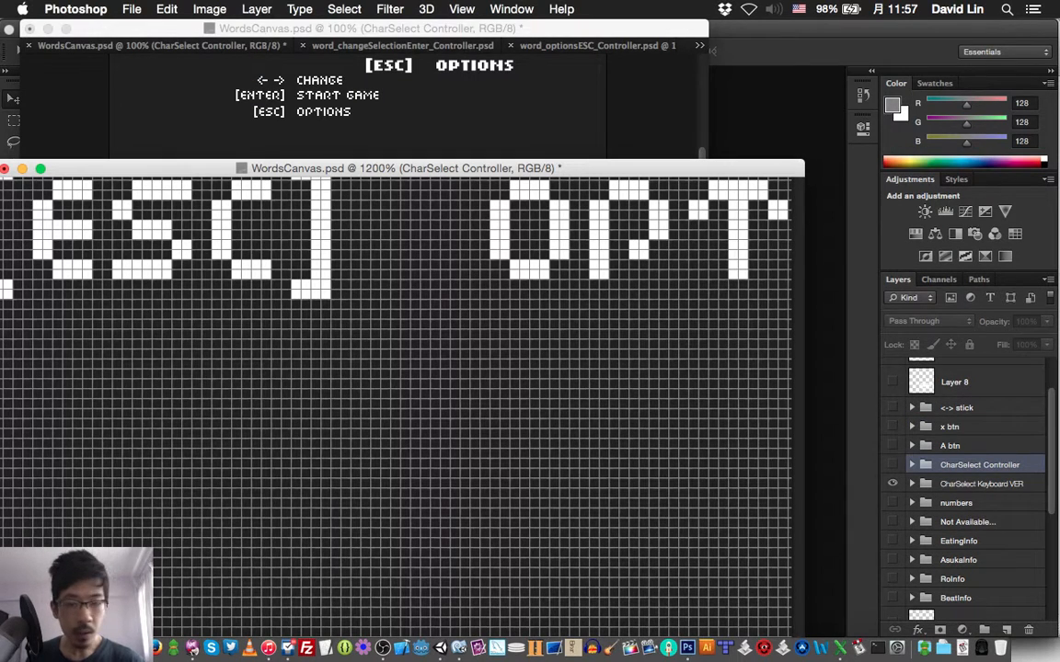
pyautogui.click(912, 484)
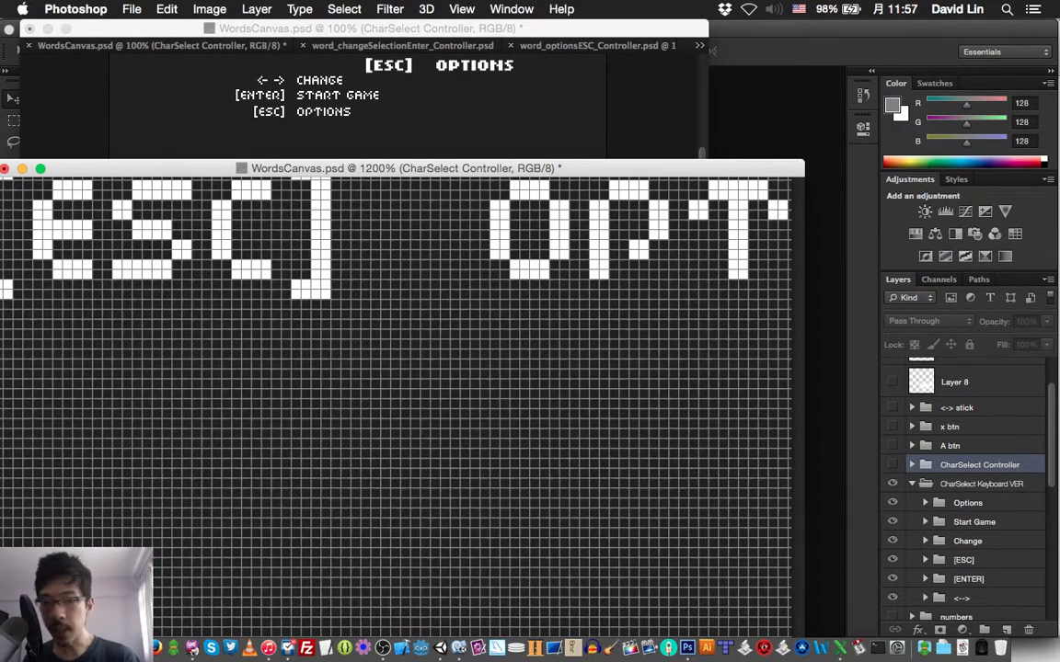
pyautogui.click(967, 503)
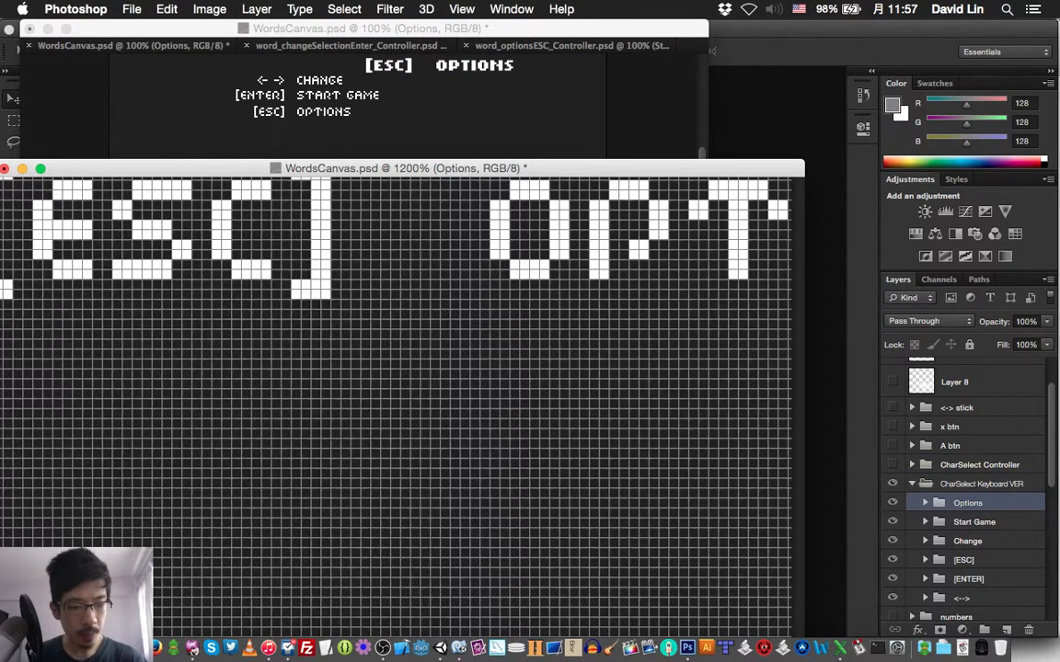
pyautogui.scroll(10, 395, 395)
pyautogui.hscroll(5, 395, 395)
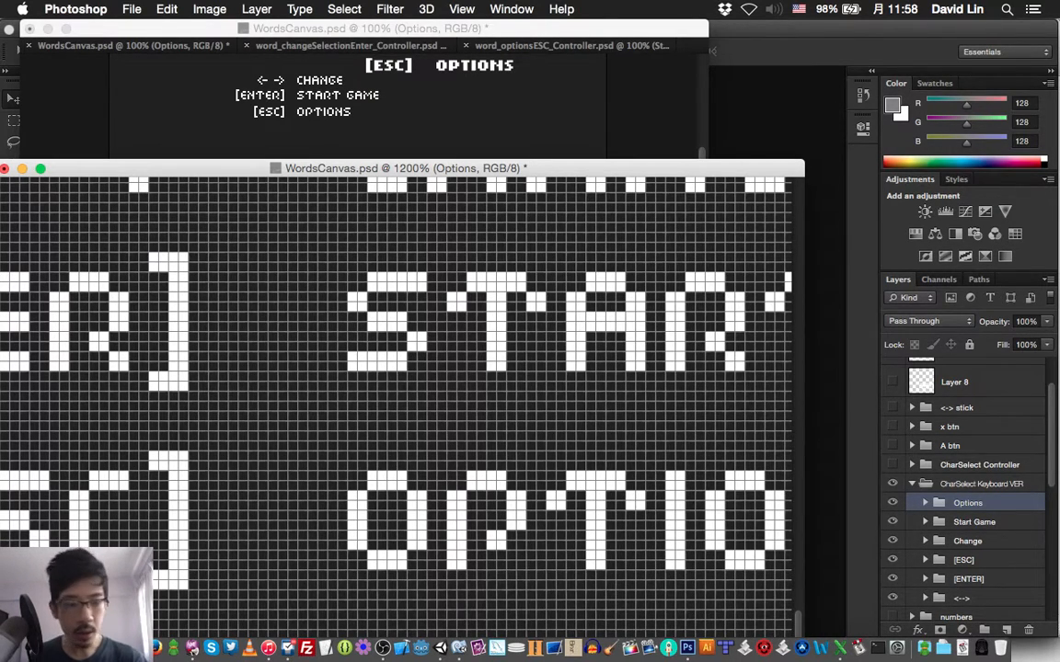
pyautogui.keyDown('super'); pyautogui.click(963, 559); pyautogui.keyUp('super')
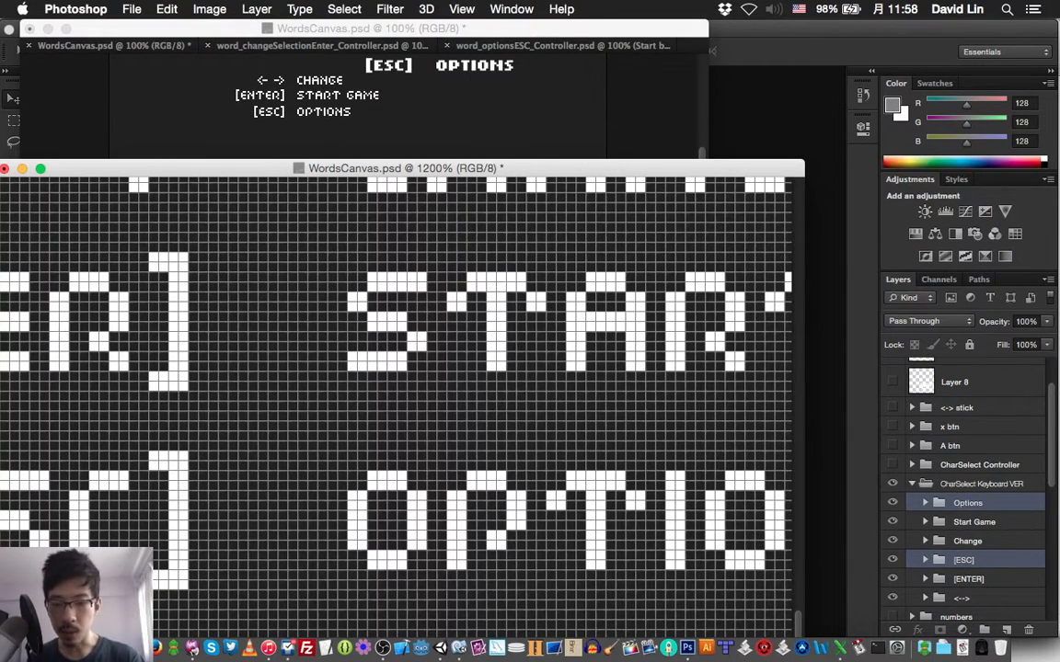
pyautogui.press('Down')
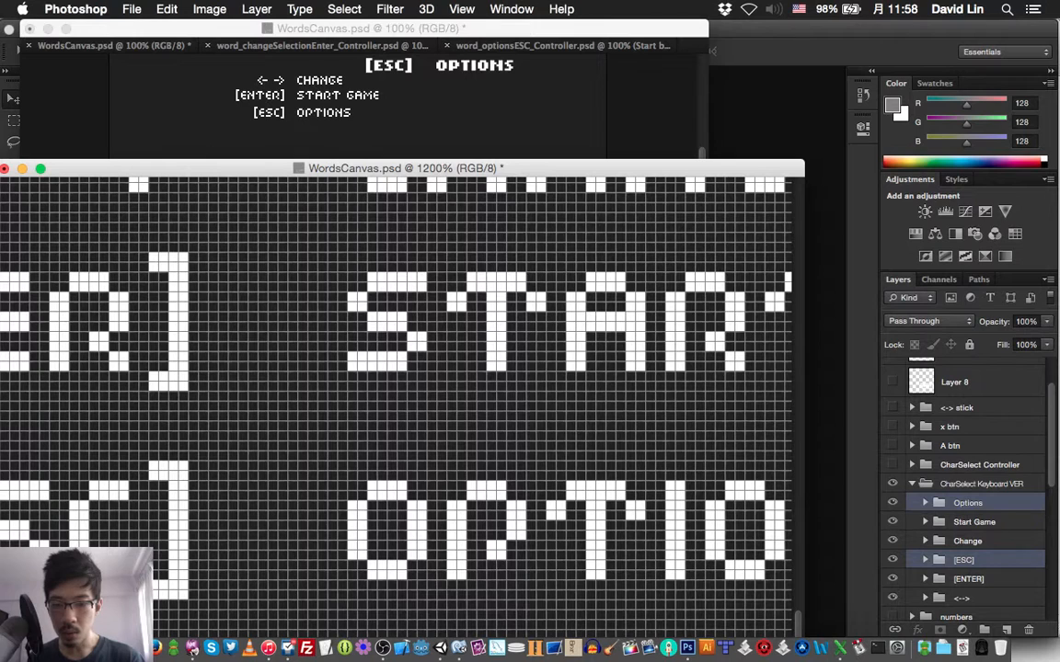
pyautogui.press('Down')
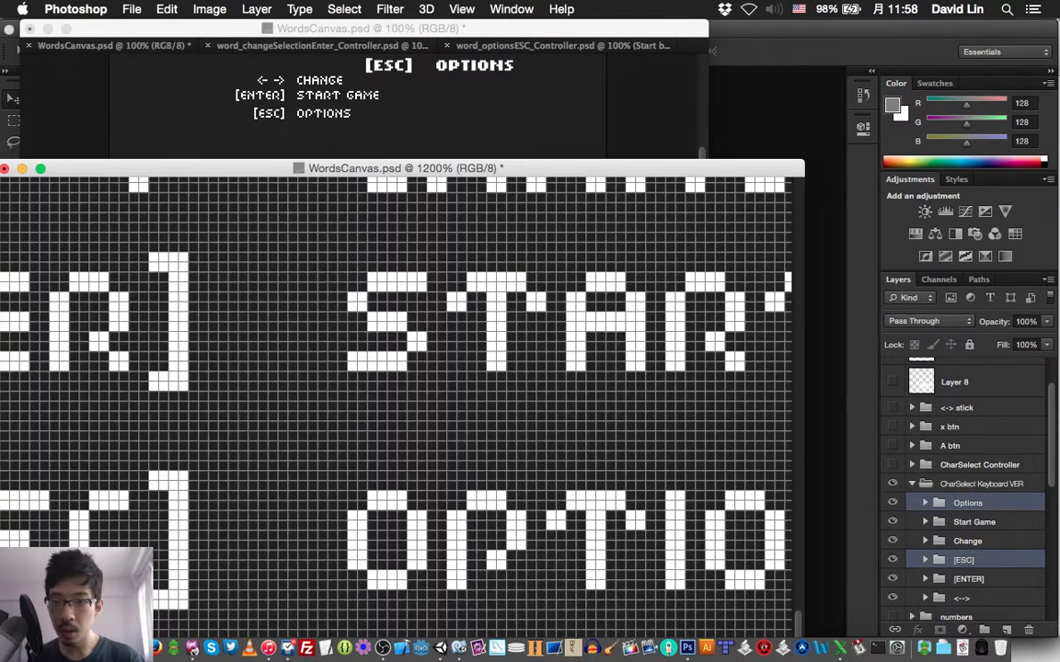
pyautogui.press('Down')
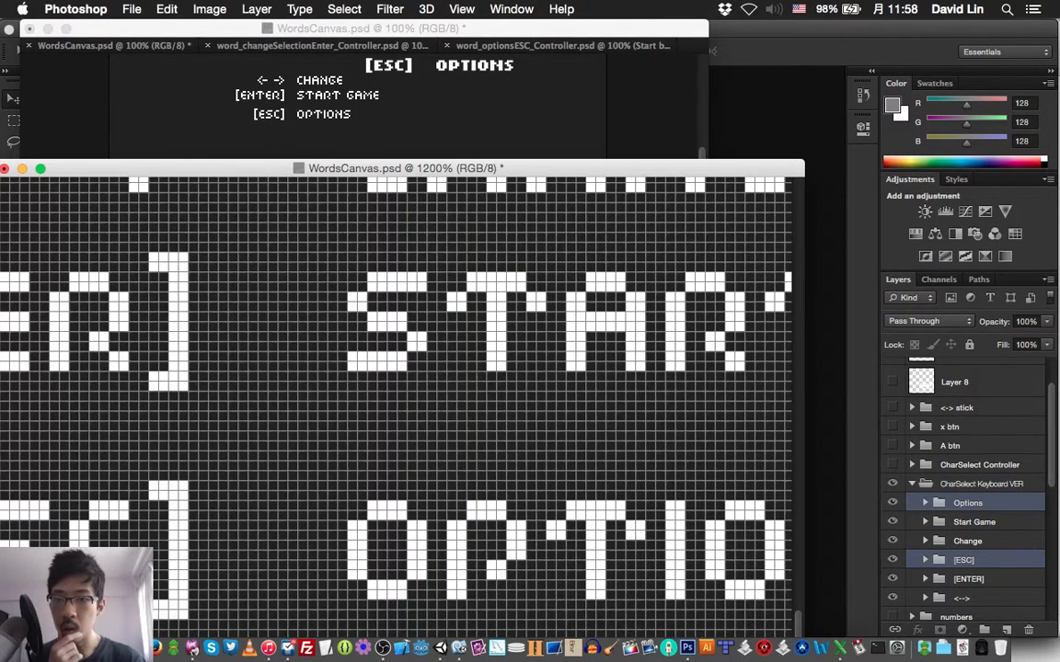
pyautogui.press('Down')
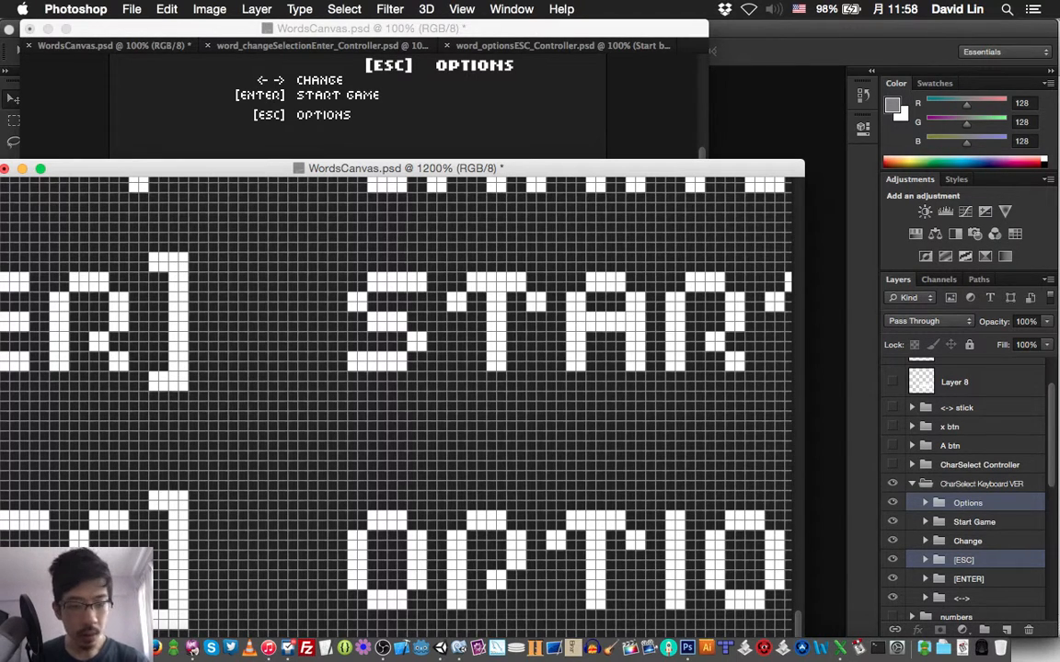
# Add the Start Game and [ENTER] groups to the selection, move all four groups down 4 pixels, and save the document.
pyautogui.keyDown('super'); pyautogui.click(974, 522); pyautogui.keyUp('super')
pyautogui.keyDown('super'); pyautogui.click(968, 579); pyautogui.keyUp('super')
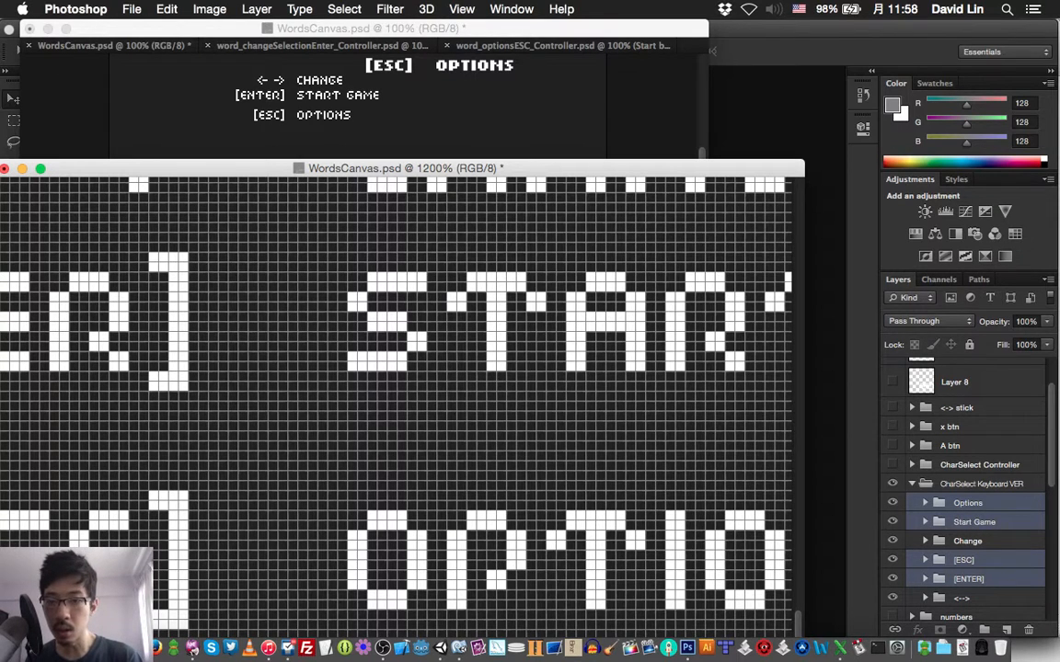
pyautogui.press('Down')
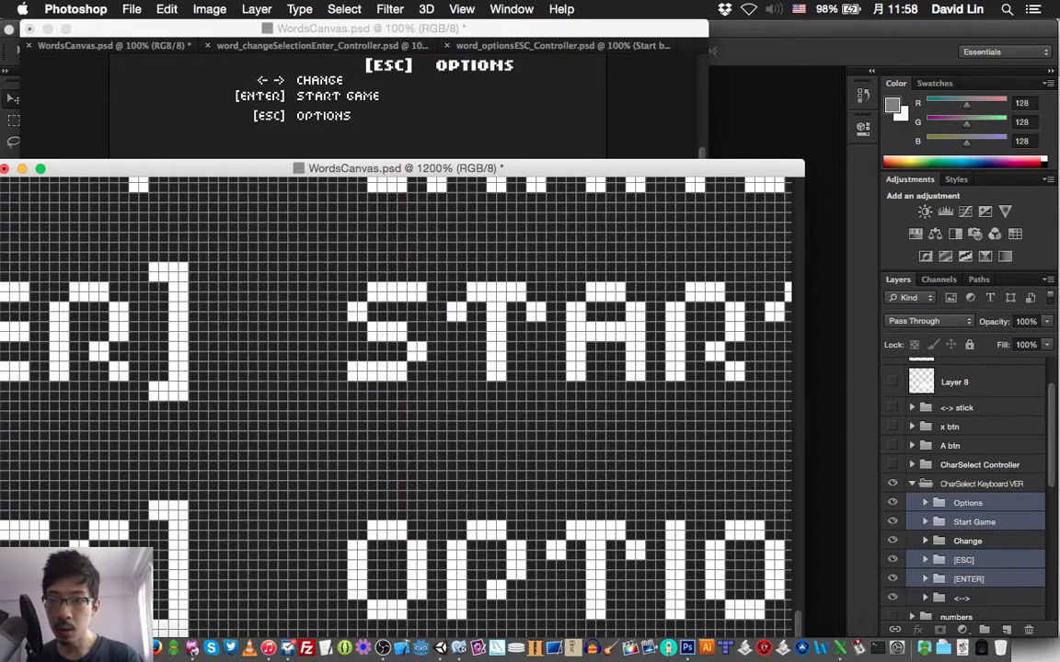
pyautogui.press('Down')
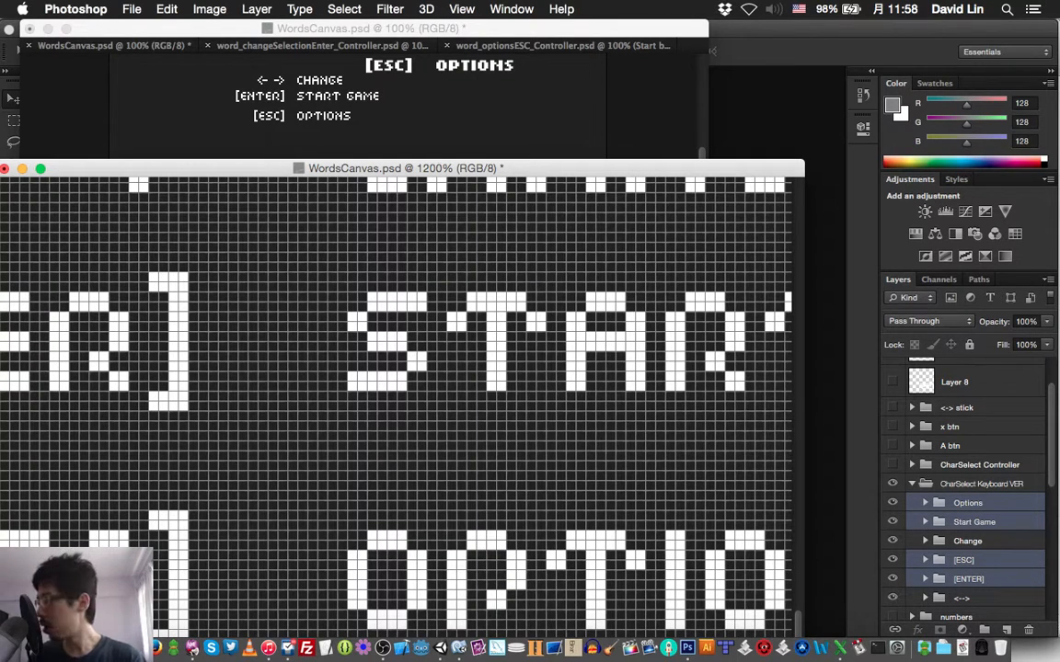
pyautogui.press('Down')
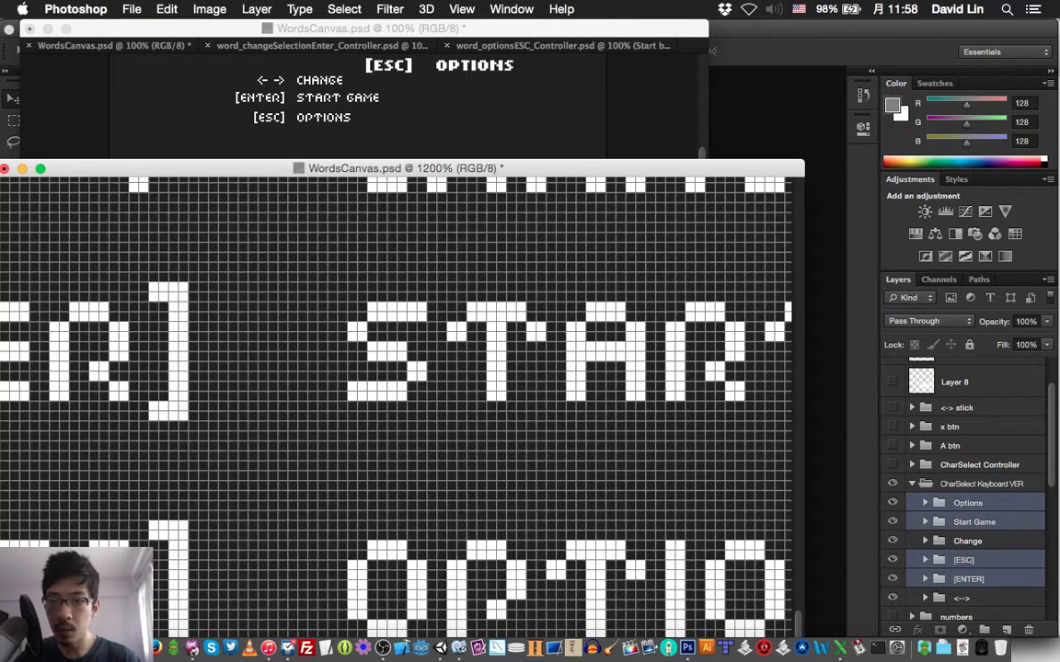
pyautogui.press('Down')
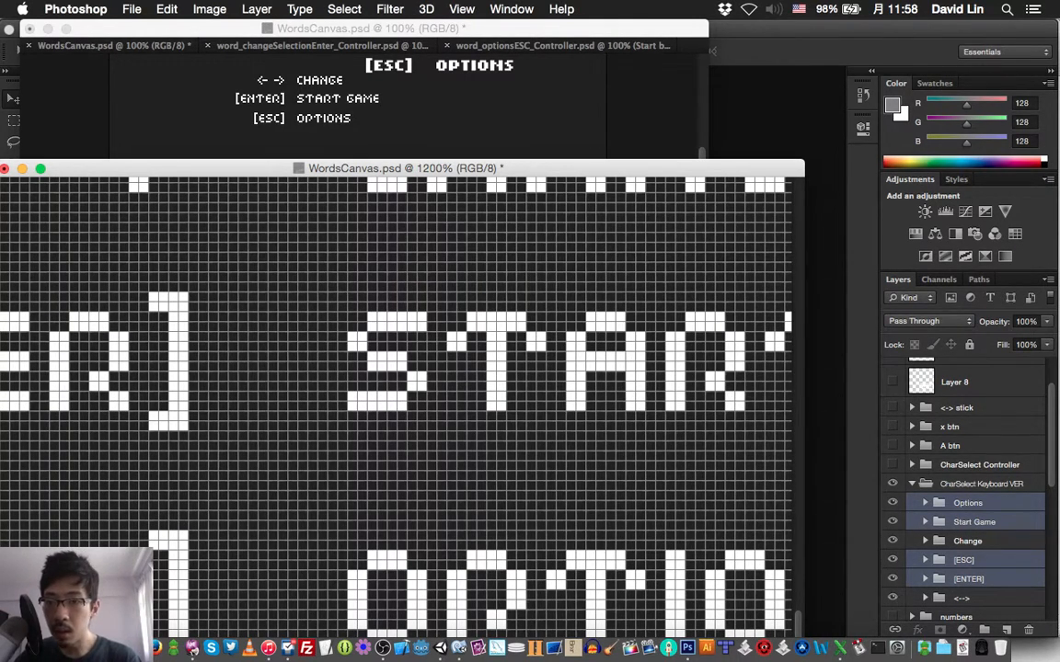
pyautogui.press('super+s')
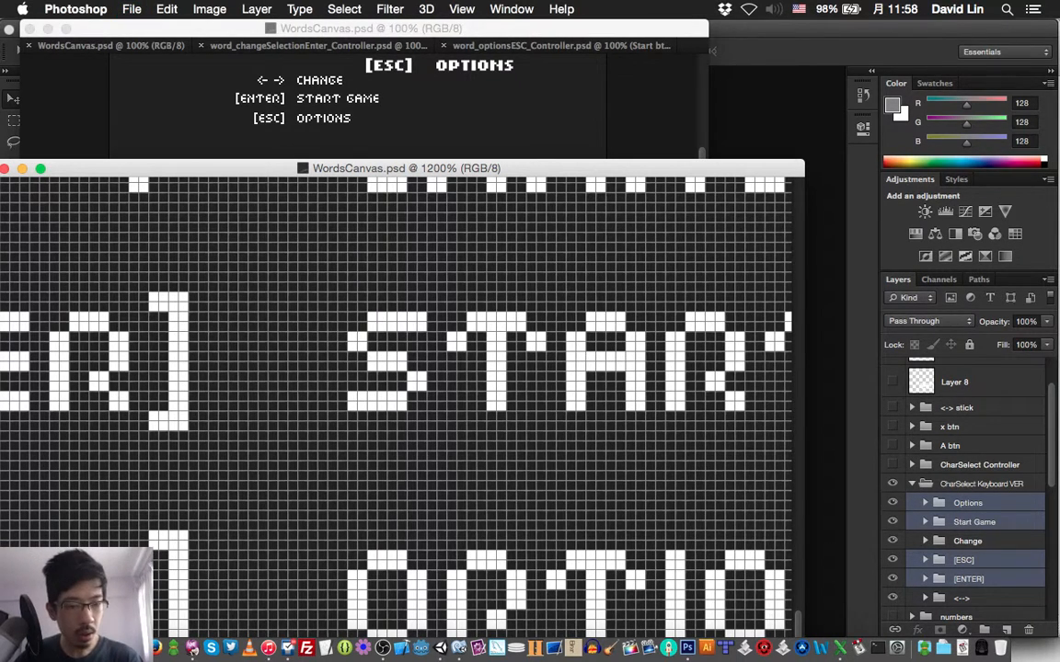
# Collapse CharSelect Keyboard VER, show the CharSelect Controller group in its place, and save the document.
pyautogui.click(911, 484)
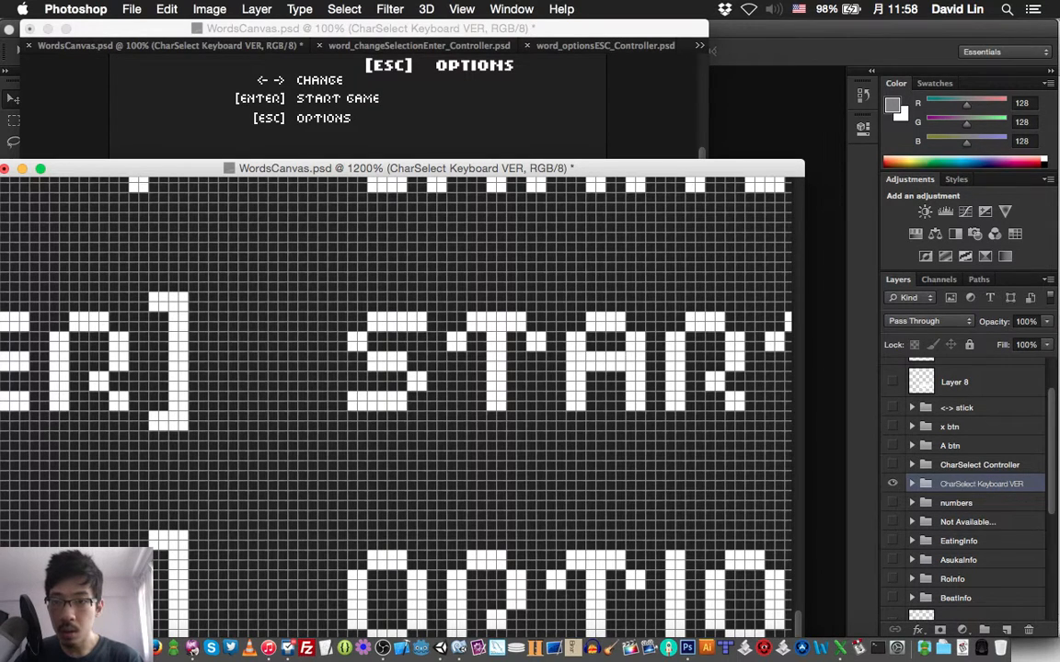
pyautogui.click(891, 465)
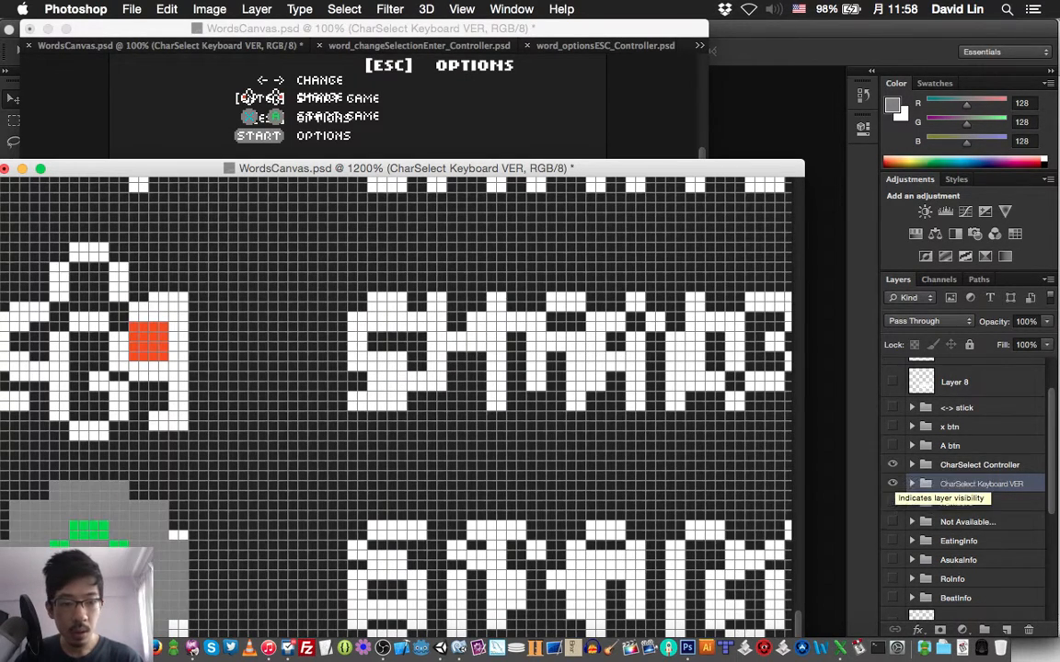
pyautogui.click(891, 484)
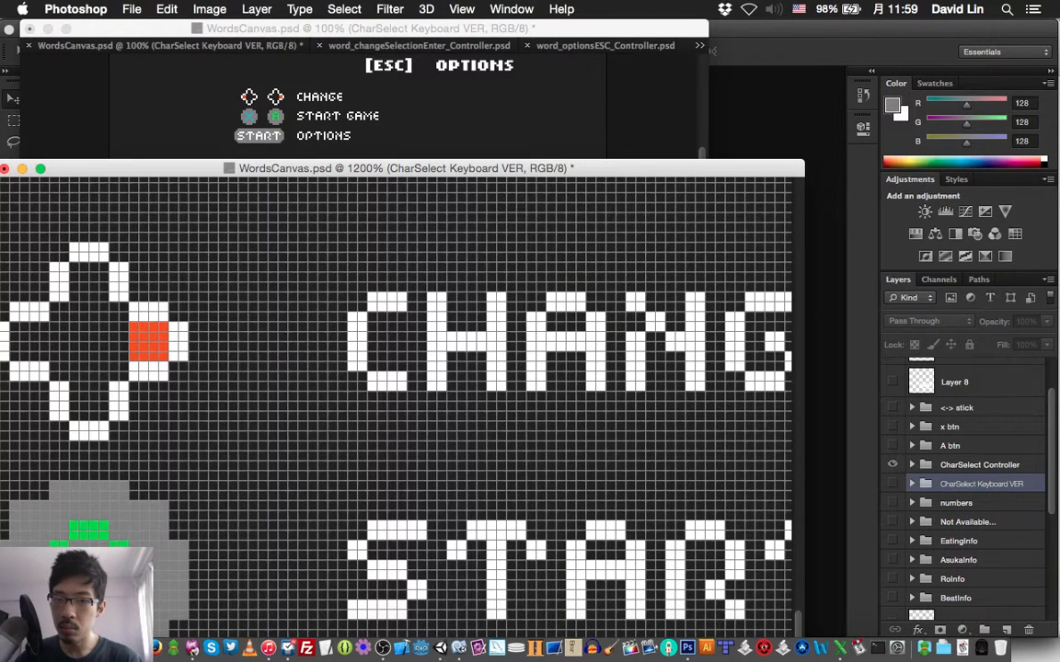
pyautogui.press('super+s')
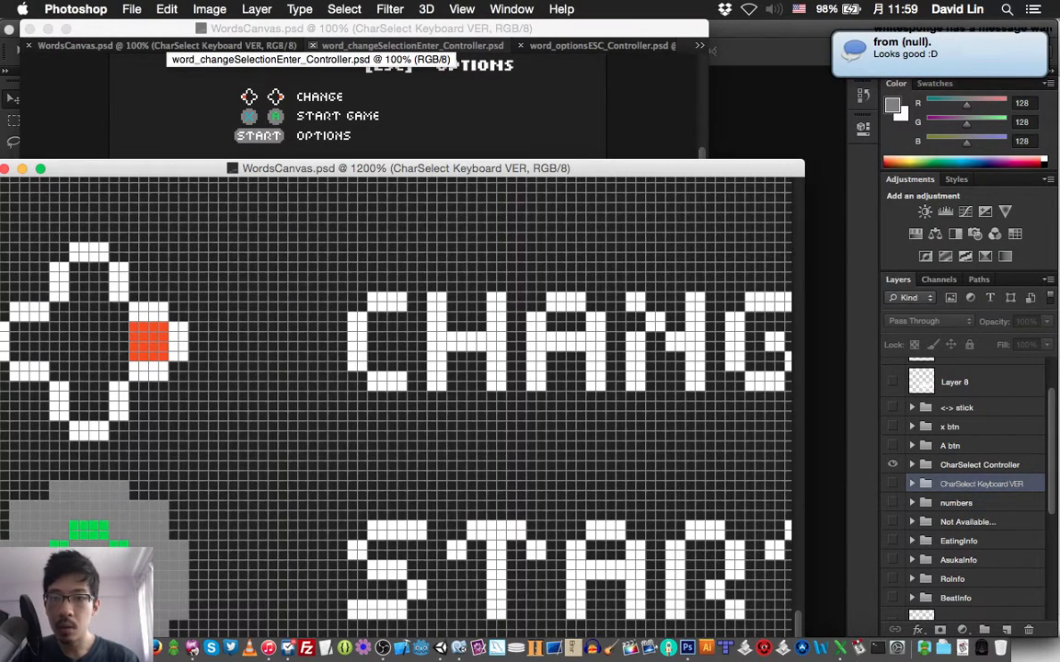
# Close word_changeSelectionEnter_Controller.psd and word_optionsESC_Controller.psd, discarding unsaved changes, and move the 100% WordsCanvas.psd window lower in the workspace.
pyautogui.click(313, 45)
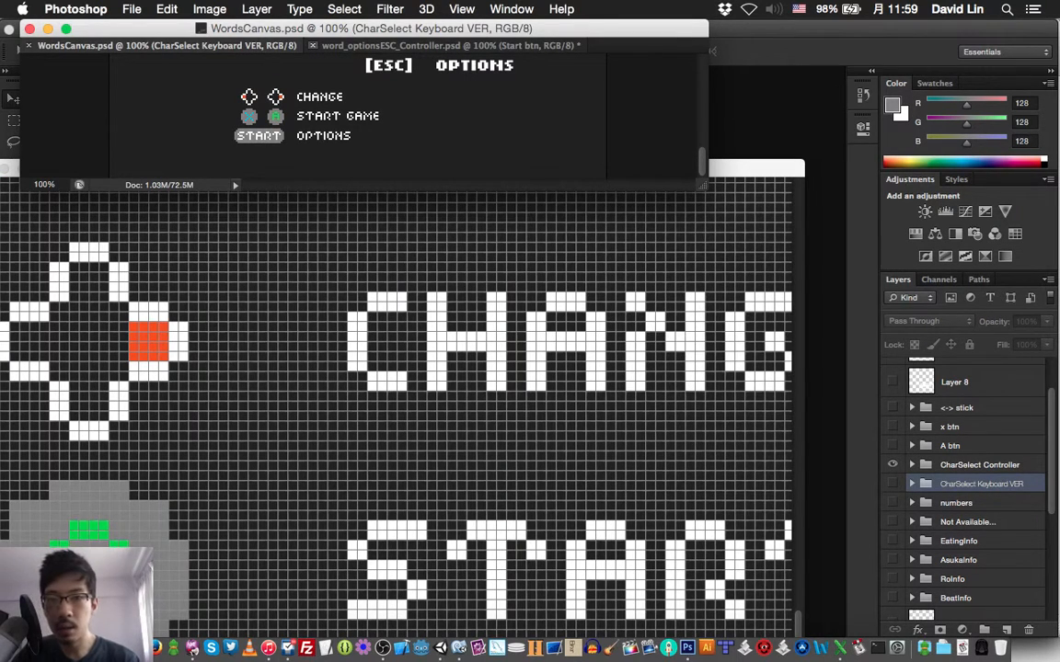
pyautogui.click(313, 45)
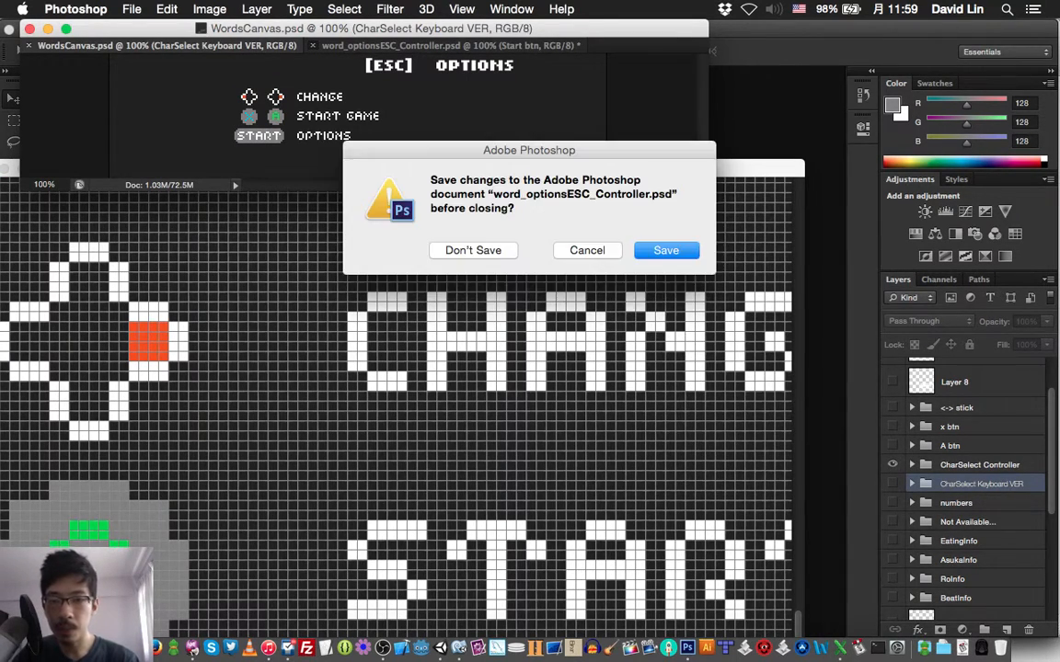
pyautogui.click(473, 251)
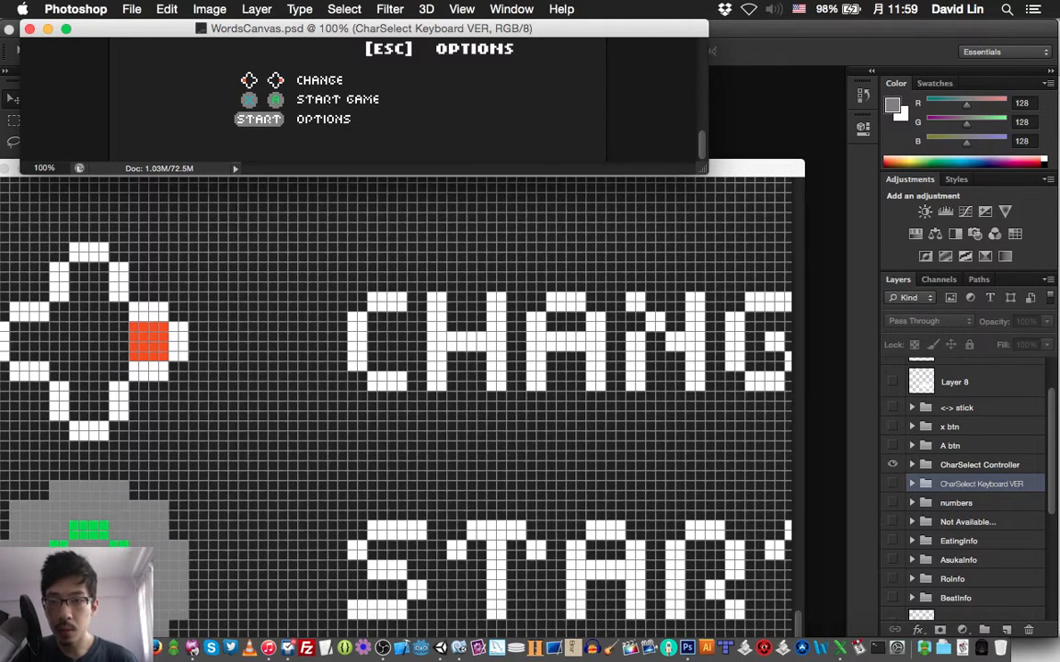
pyautogui.moveTo(364, 29); pyautogui.dragTo(345, 88)
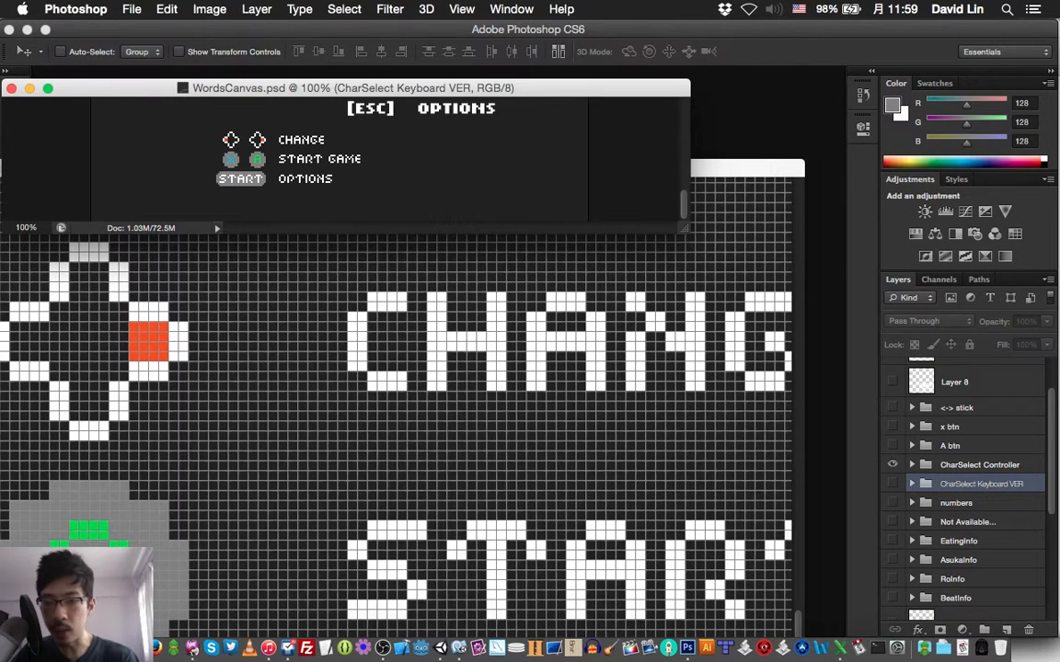
# Set the fixed-size rectangular marquee's height to 64 px and place the 220 px wide selection around the keyboard prompts.
pyautogui.press('m')
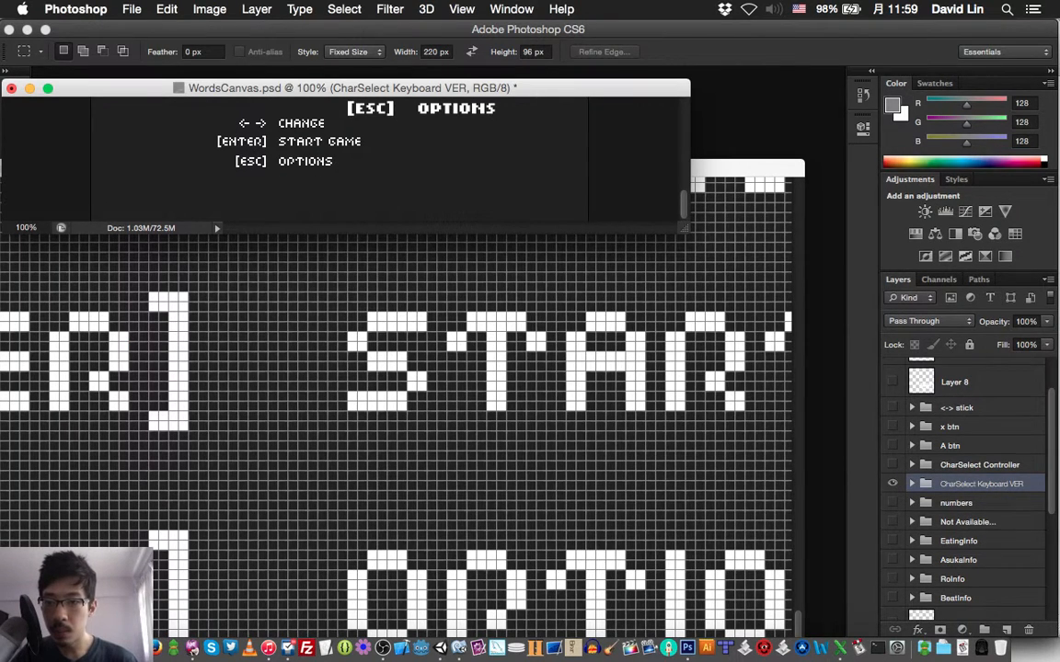
pyautogui.click(212, 115)
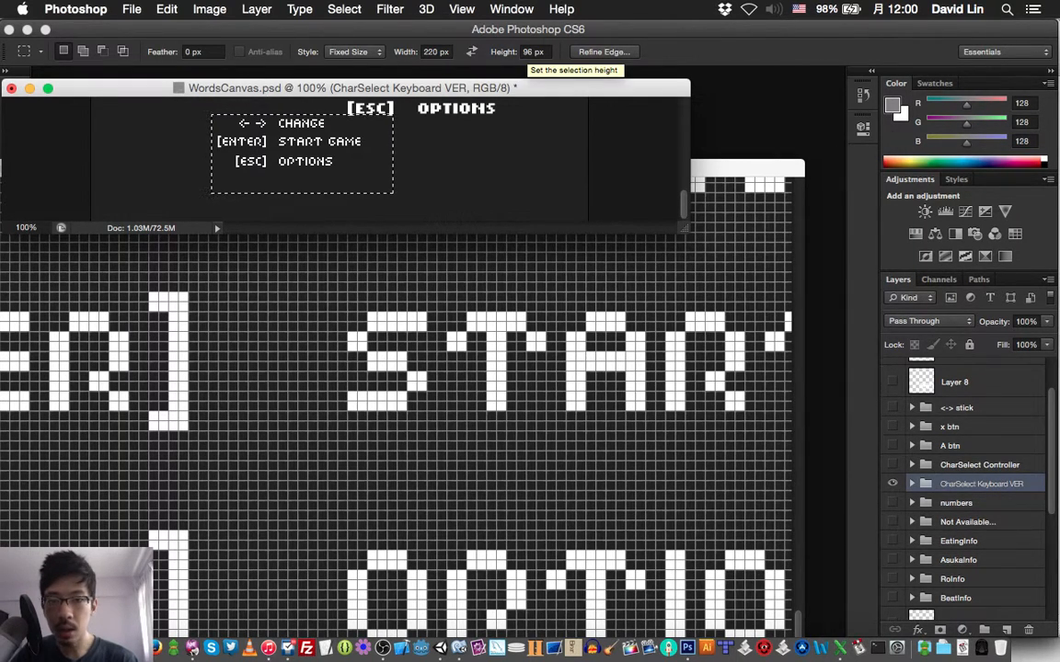
pyautogui.click(532, 53)
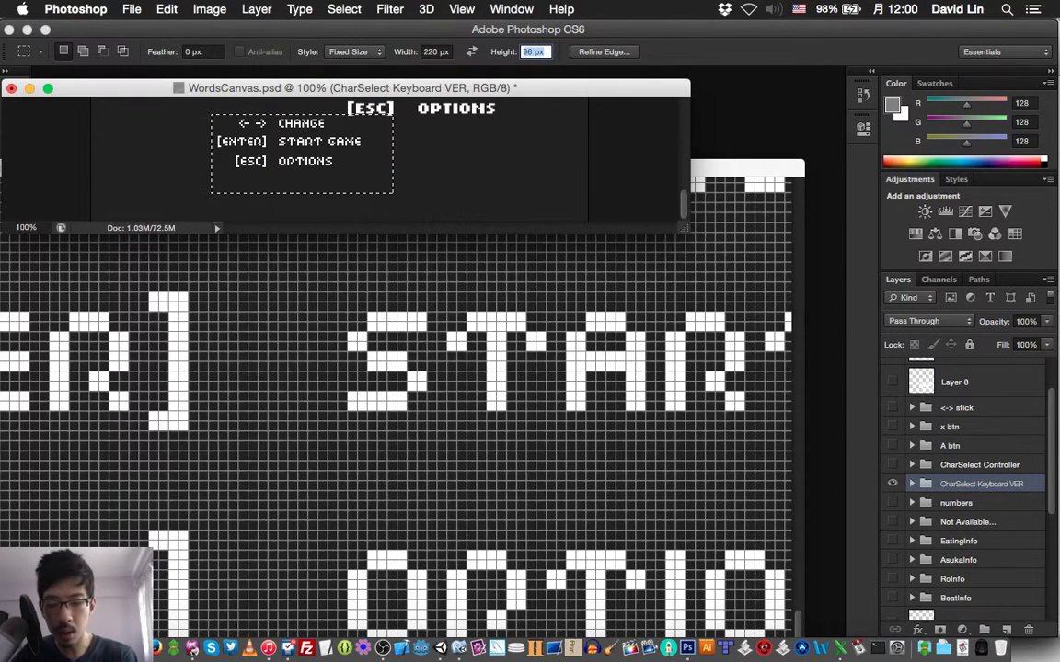
pyautogui.write('64')
pyautogui.press('Return')
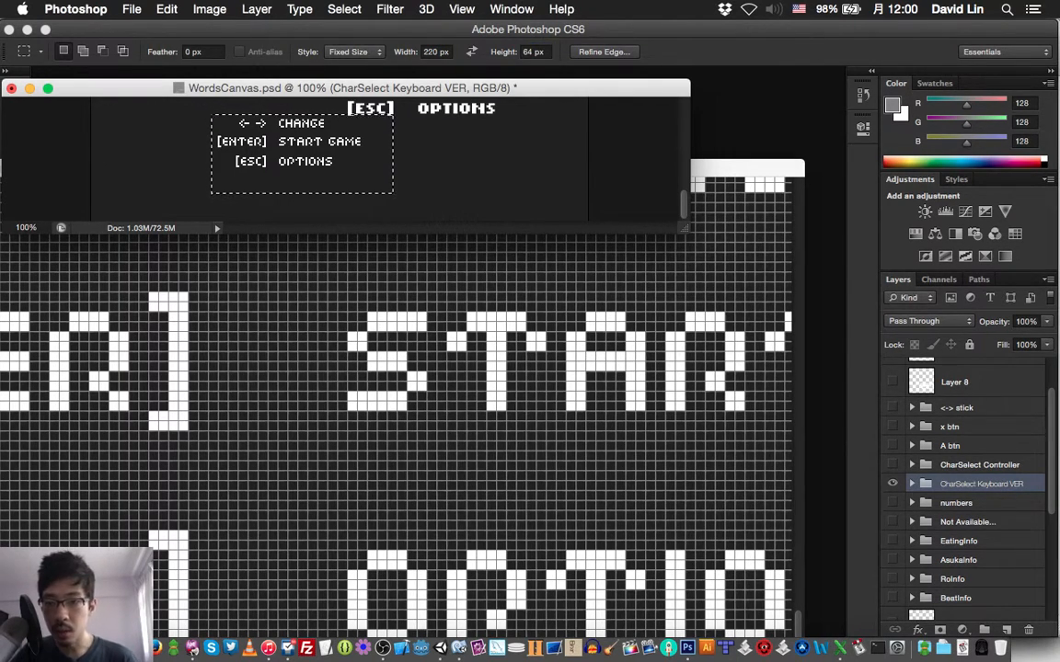
pyautogui.click(446, 144)
pyautogui.click(446, 144)
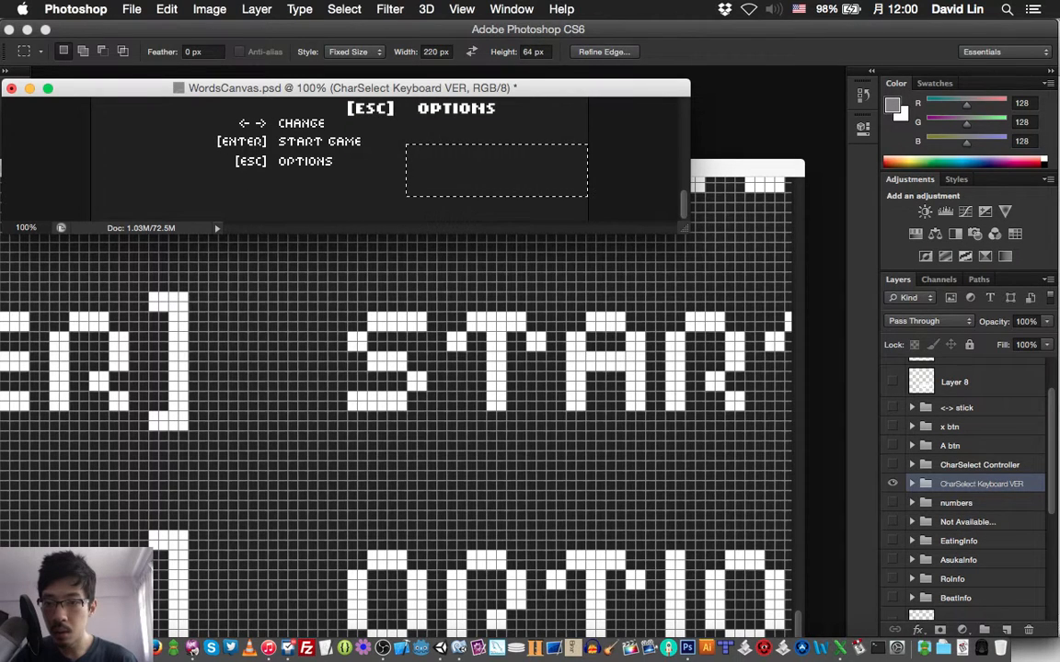
pyautogui.click(447, 145)
pyautogui.click(212, 116)
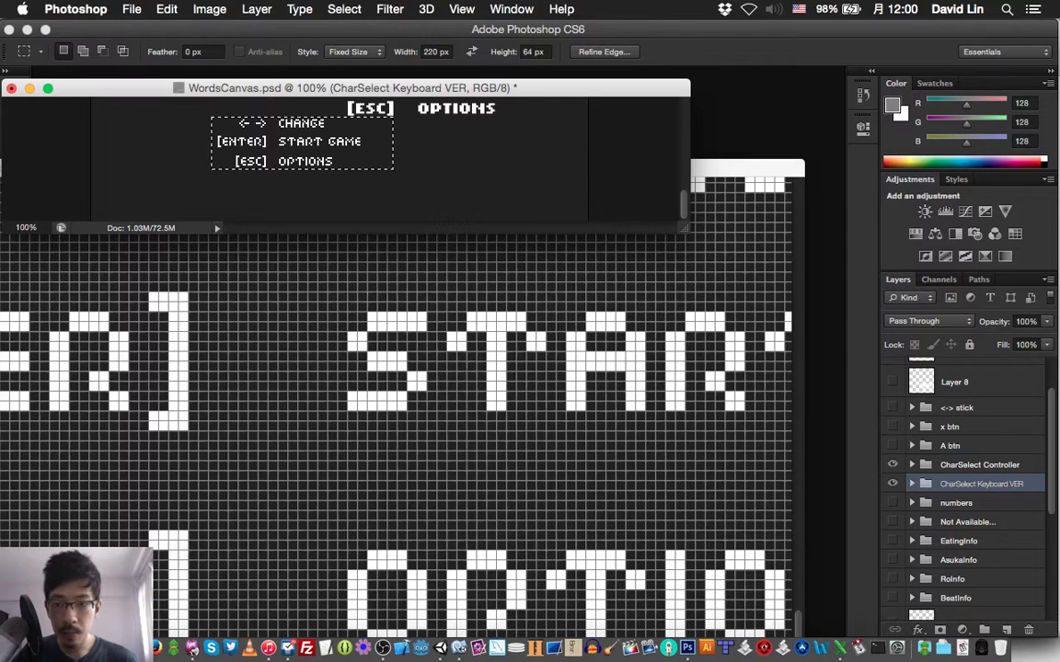
# Show CharSelect Controller in place of CharSelect Keyboard VER and place the 220 × 64 px marquee over the controller prompts.
pyautogui.click(891, 465)
pyautogui.click(891, 484)
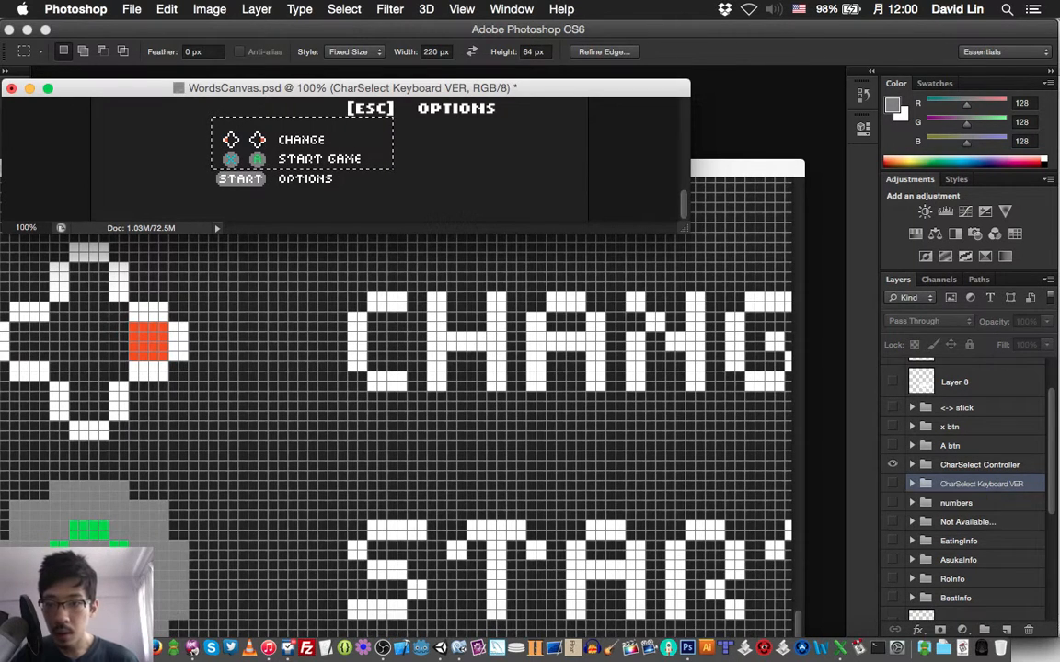
pyautogui.click(206, 132)
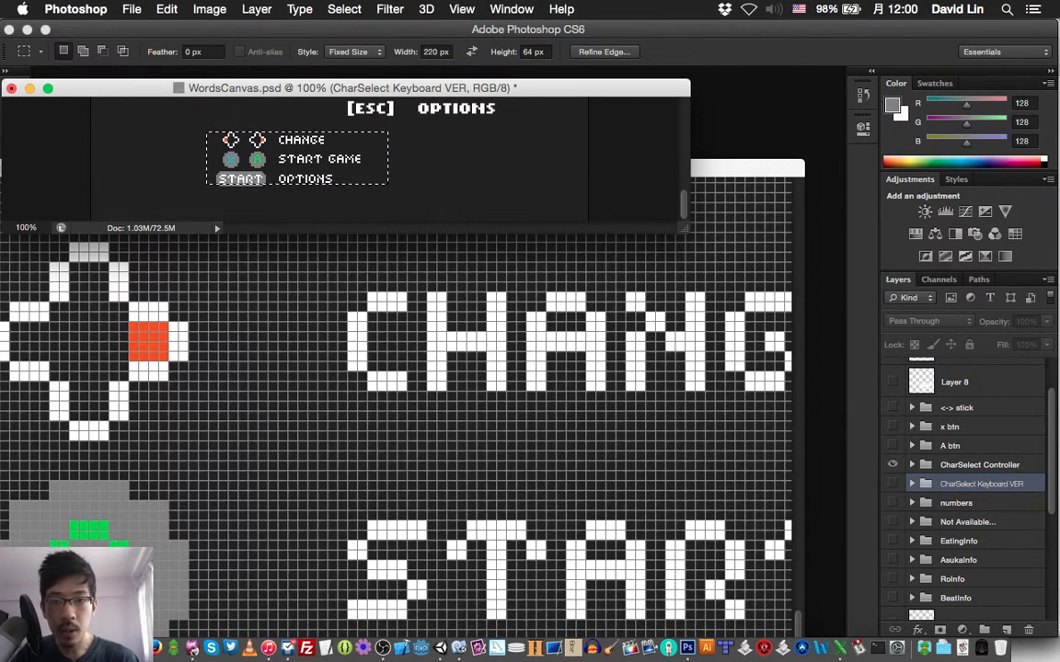
# Increase the marquee's fixed height to 72 px and place it around all three controller prompt lines.
pyautogui.doubleClick(534, 52)
pyautogui.write('72')
pyautogui.press('Return')
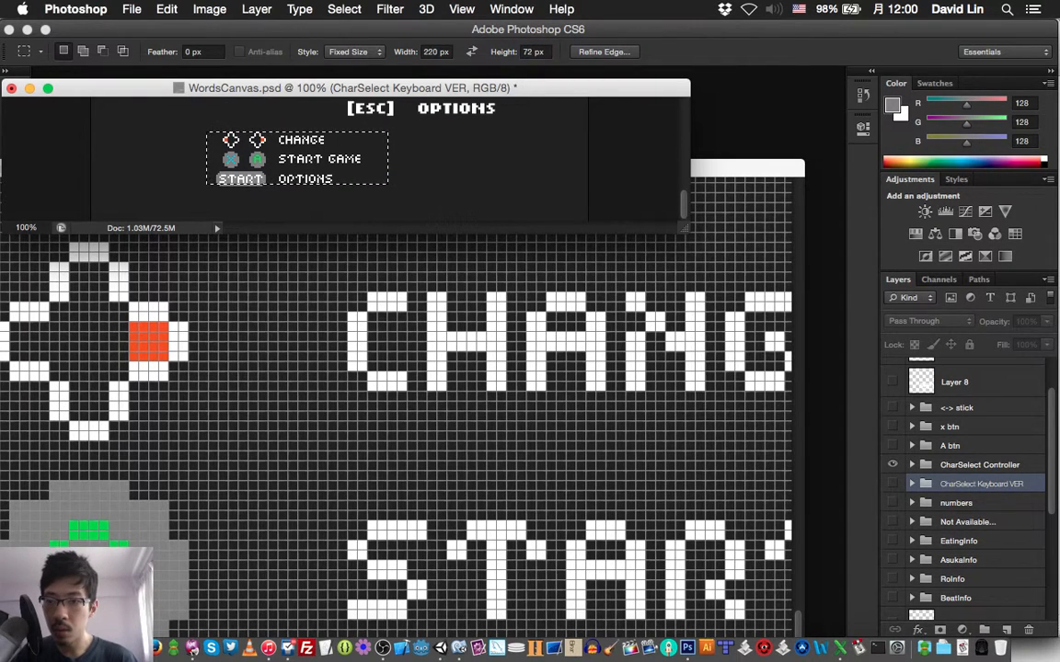
pyautogui.click(204, 131)
pyautogui.click(207, 131)
pyautogui.click(206, 131)
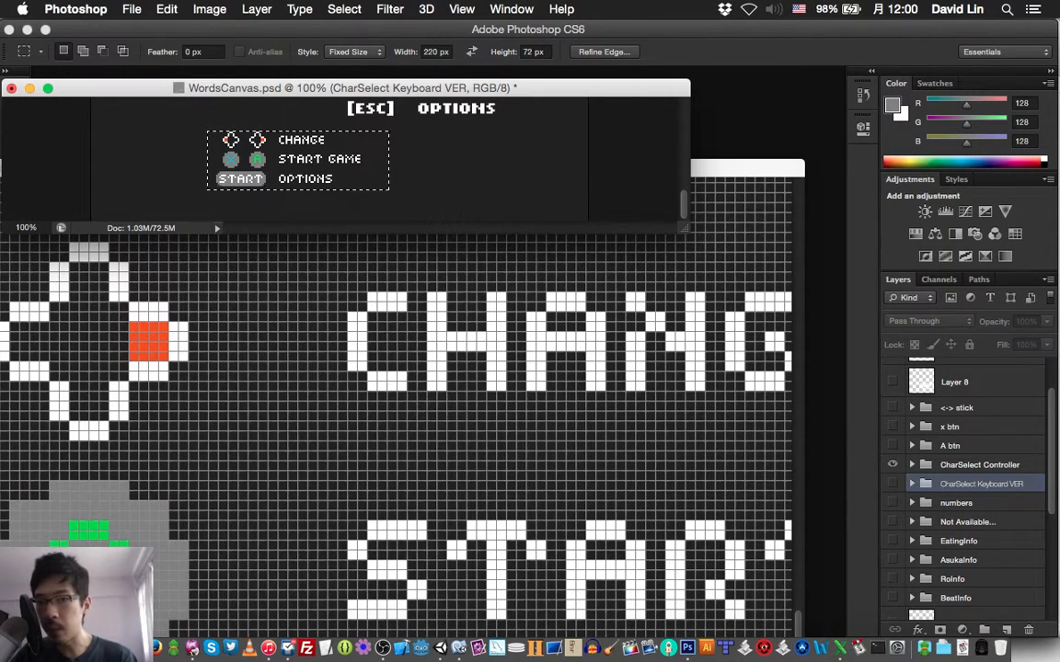
# Set the marquee's fixed width to 196 px and place it around the controller prompts.
pyautogui.doubleClick(436, 52)
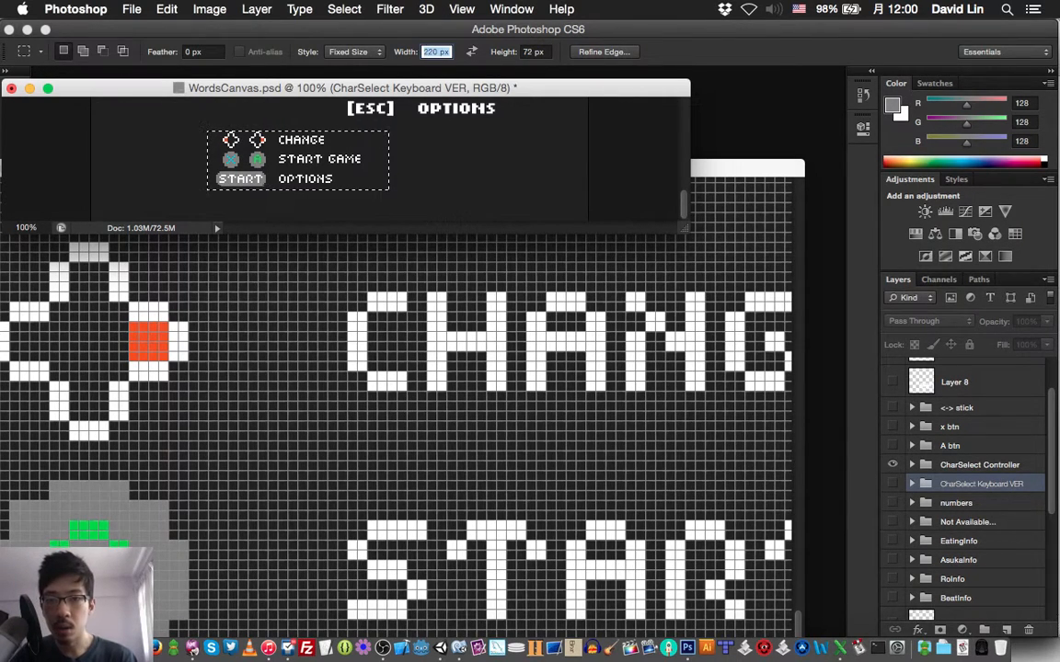
pyautogui.write('1')
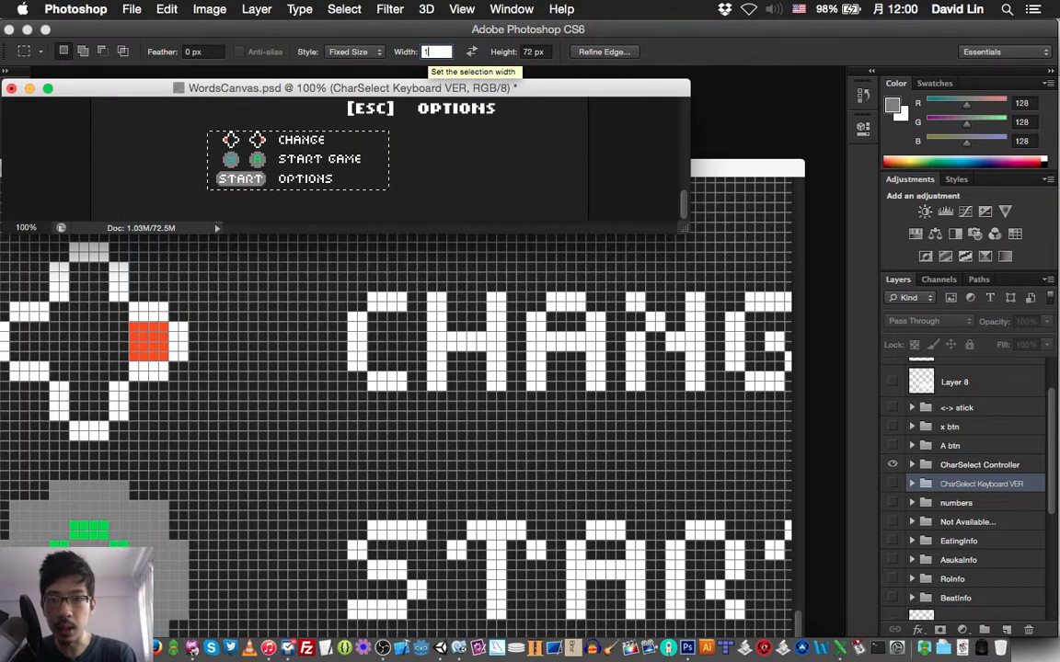
pyautogui.write('96')
pyautogui.press('Return')
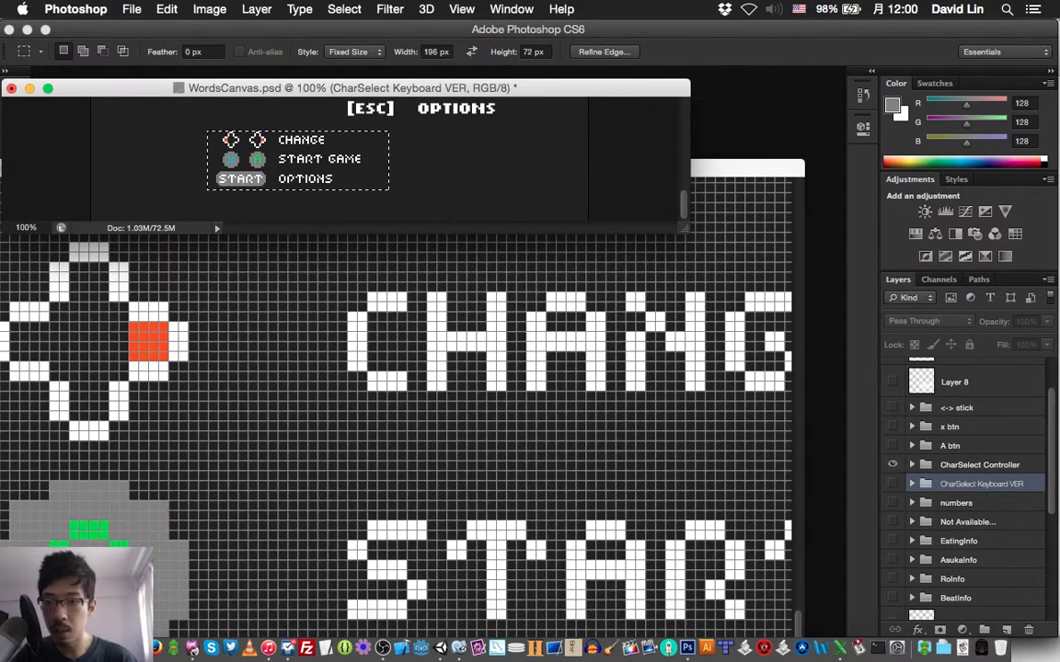
pyautogui.click(208, 131)
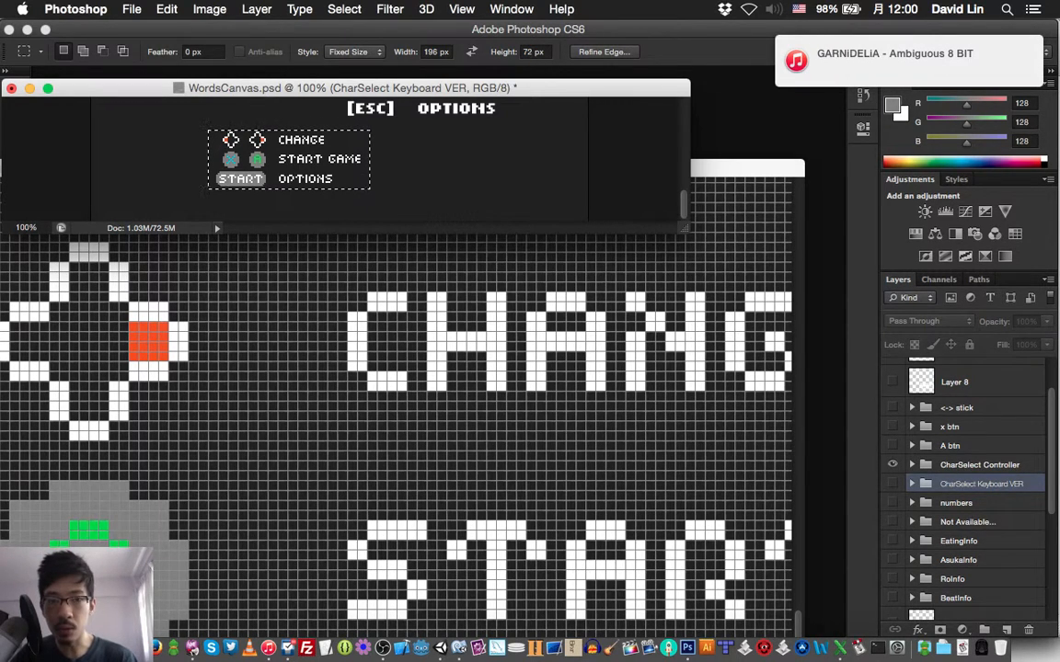
# Reduce the marquee's fixed width to 184 px, test the 184 × 72 px selection on the controller prompts, and deselect.
pyautogui.press('Return')
pyautogui.write('184')
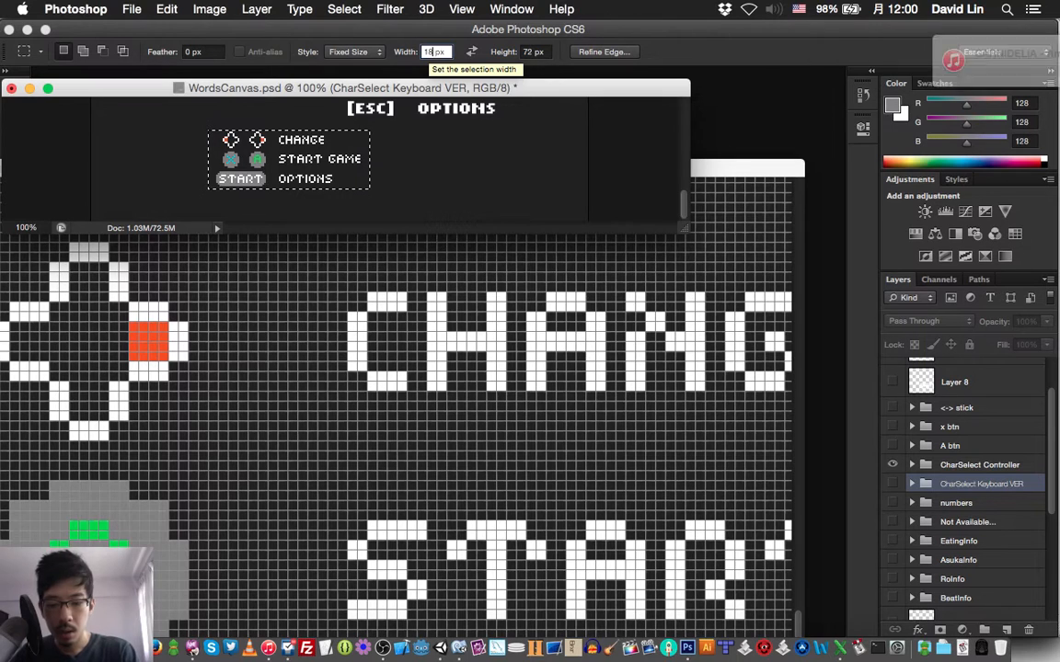
pyautogui.press('Return')
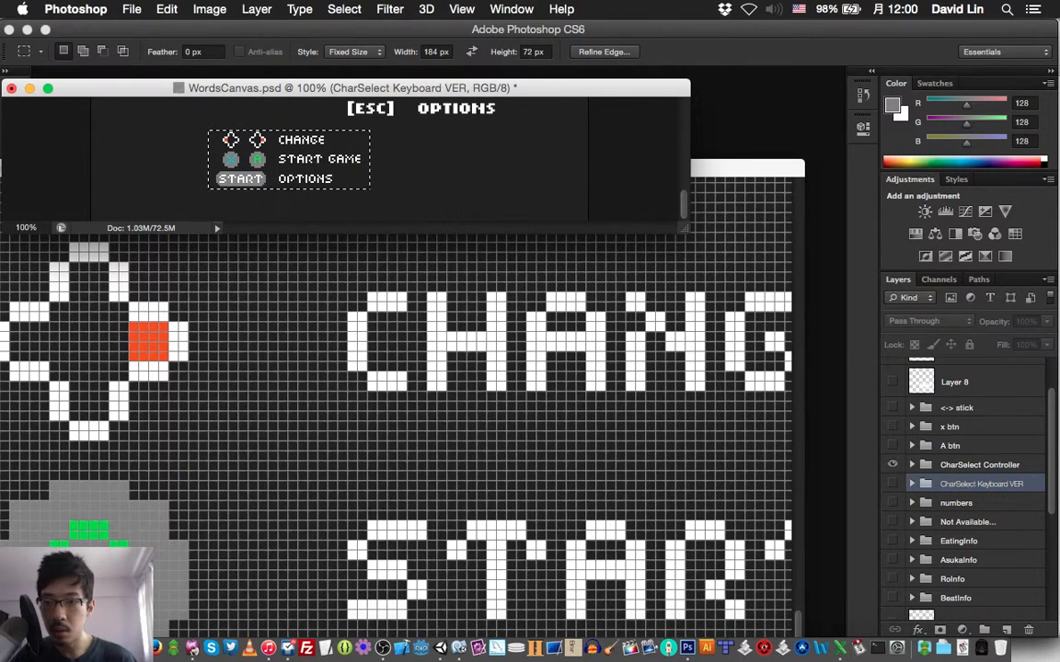
pyautogui.press('super+d')
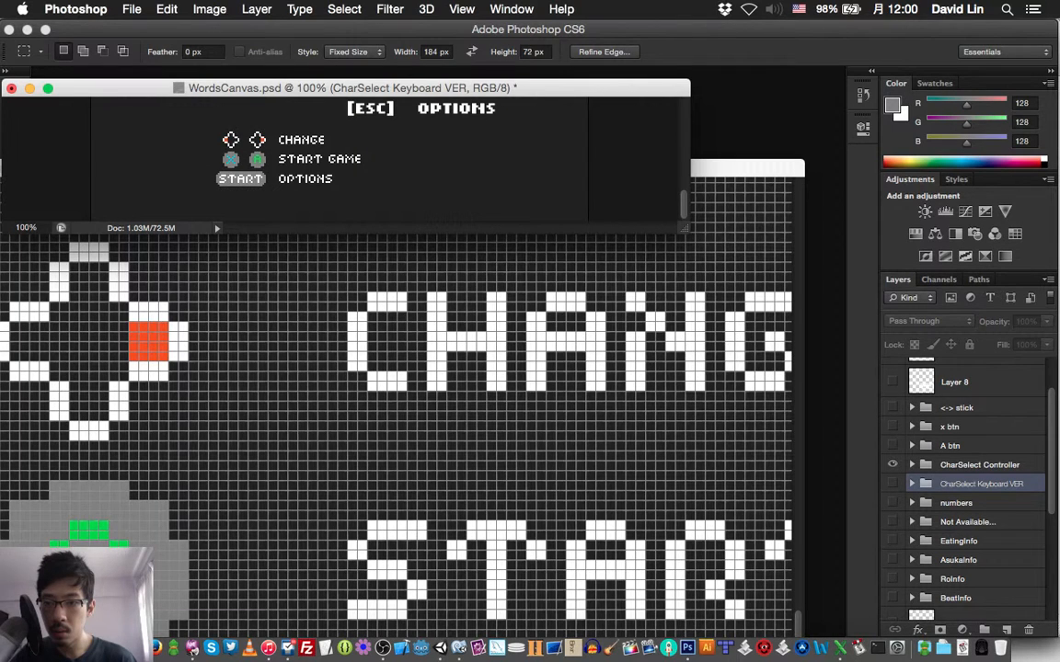
pyautogui.press('super+shift+d')
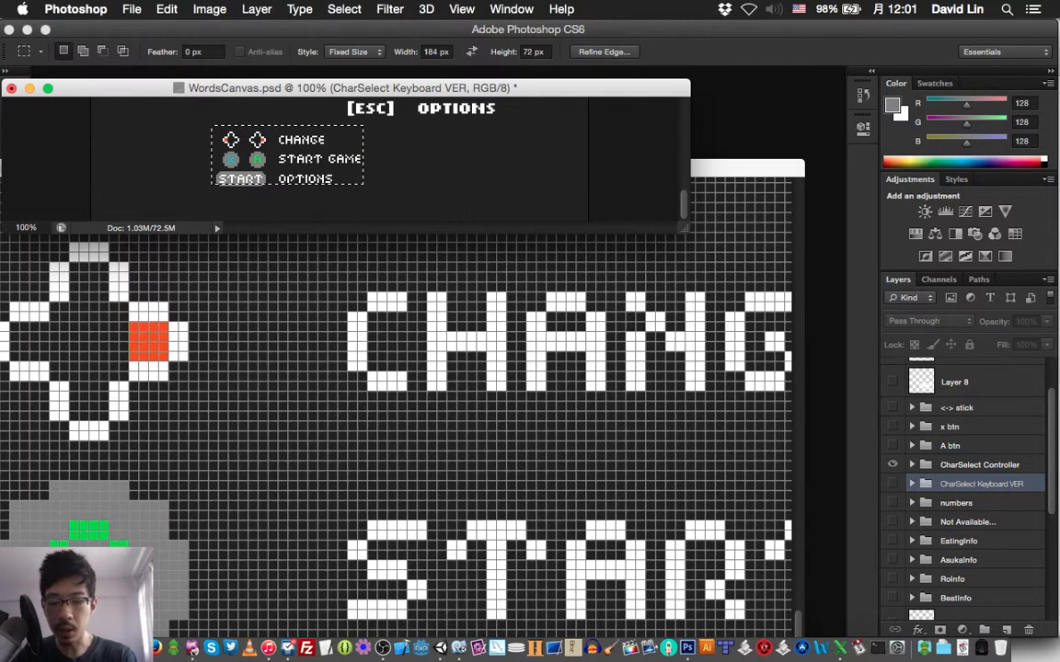
pyautogui.press('super+d')
# Create a new document 184 pixels wide and 72 pixels high.
pyautogui.press('super+n')
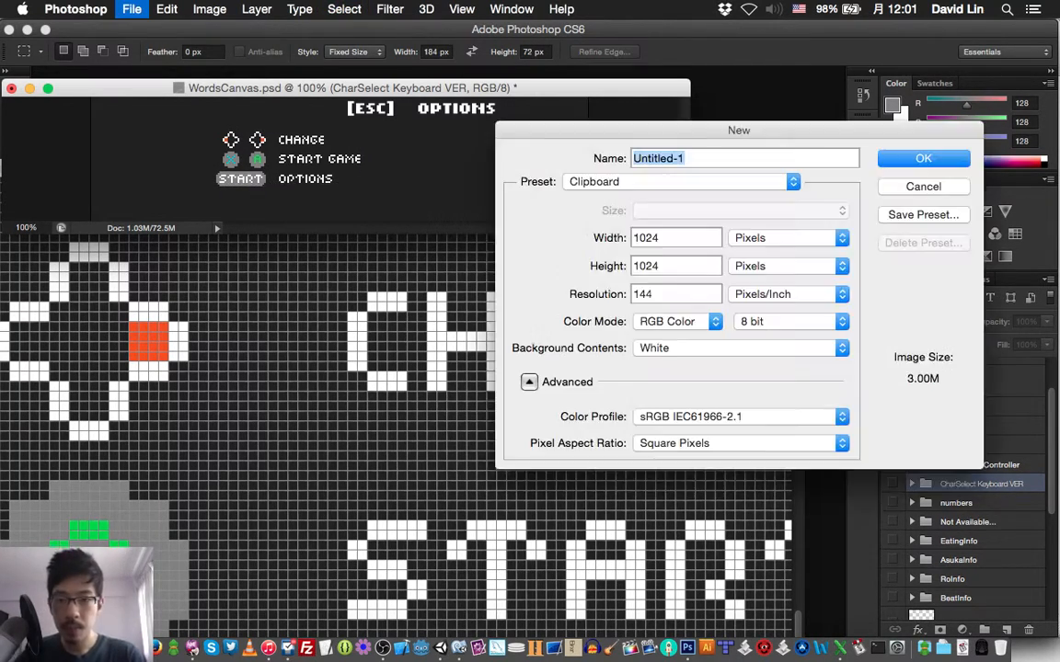
pyautogui.press('Tab')
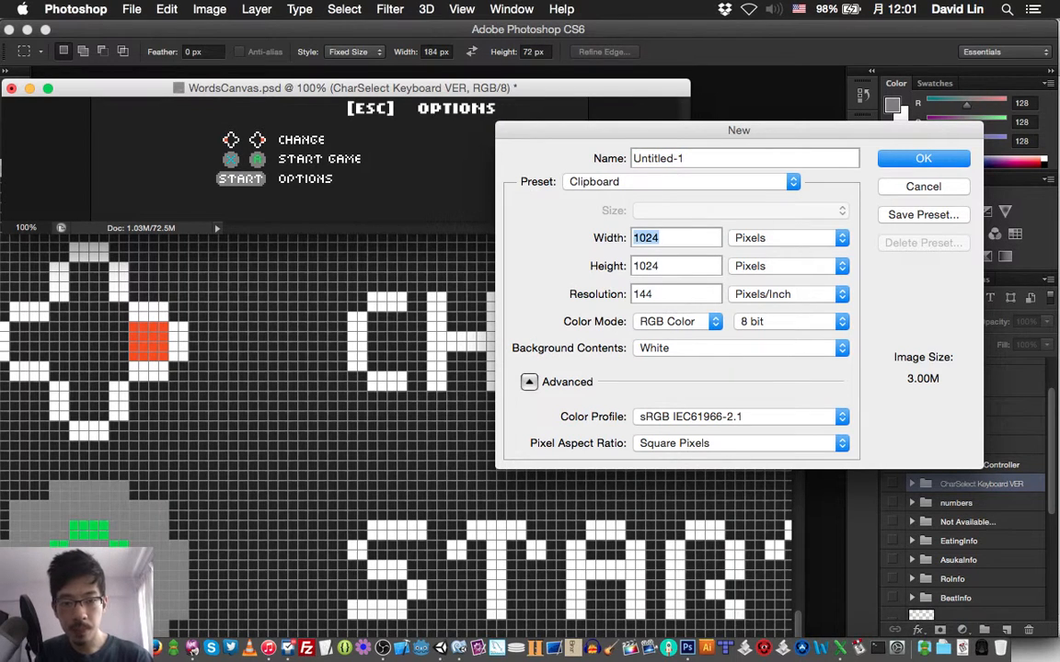
pyautogui.write('184')
pyautogui.press('Tab')
pyautogui.write('72')
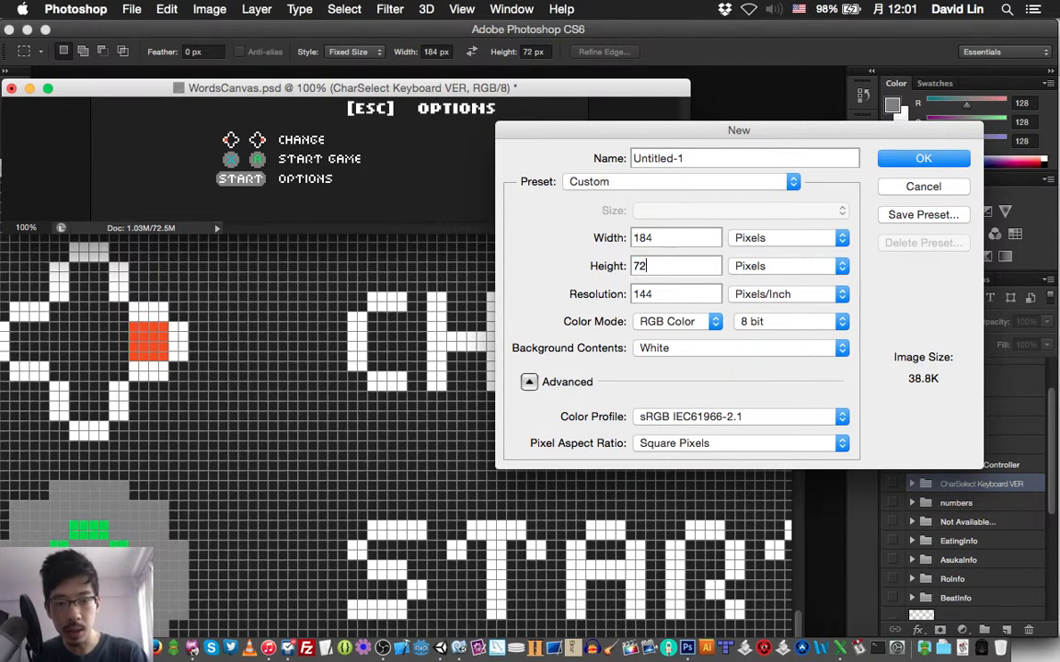
pyautogui.press('Return')
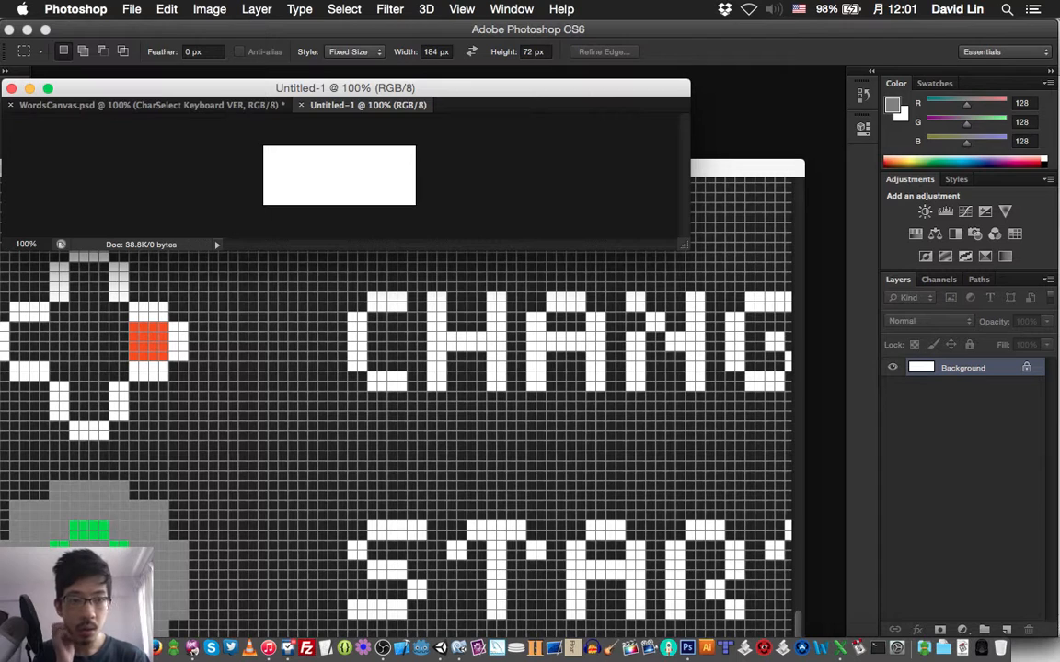
# Reset the foreground and background colors to default and fill the new document's background with black using the Paint Bucket.
pyautogui.press('d')
pyautogui.press('g')
pyautogui.click(268, 149)
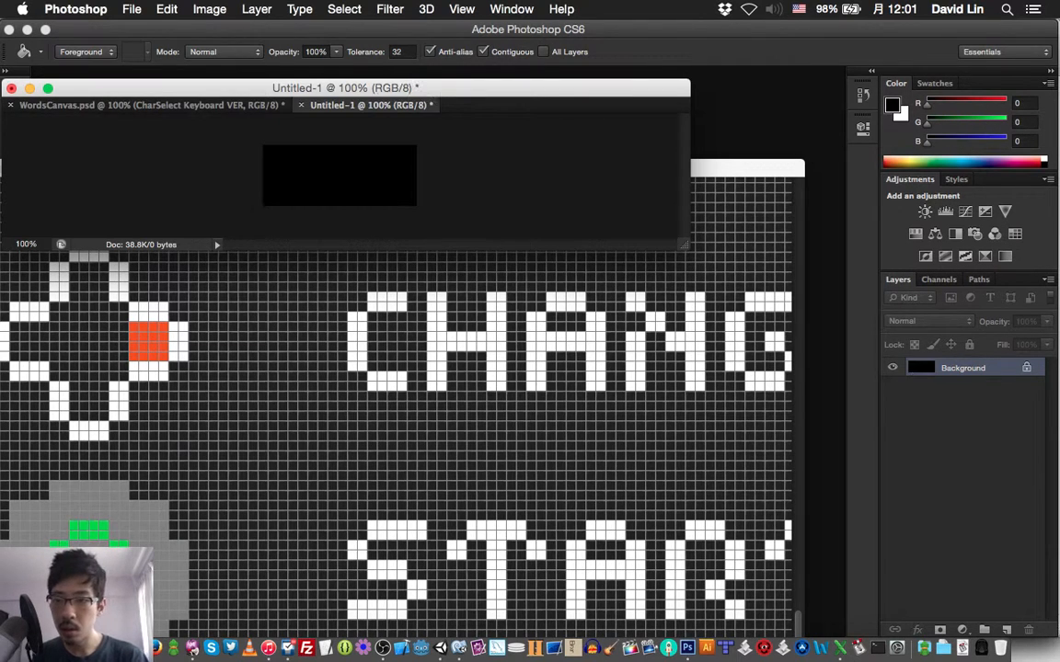
# In WordsCanvas.psd, show CharSelect Keyboard VER alongside CharSelect Controller and move the controller group up 21 pixels to align their words.
pyautogui.hotkey('ctrl', 'Tab')
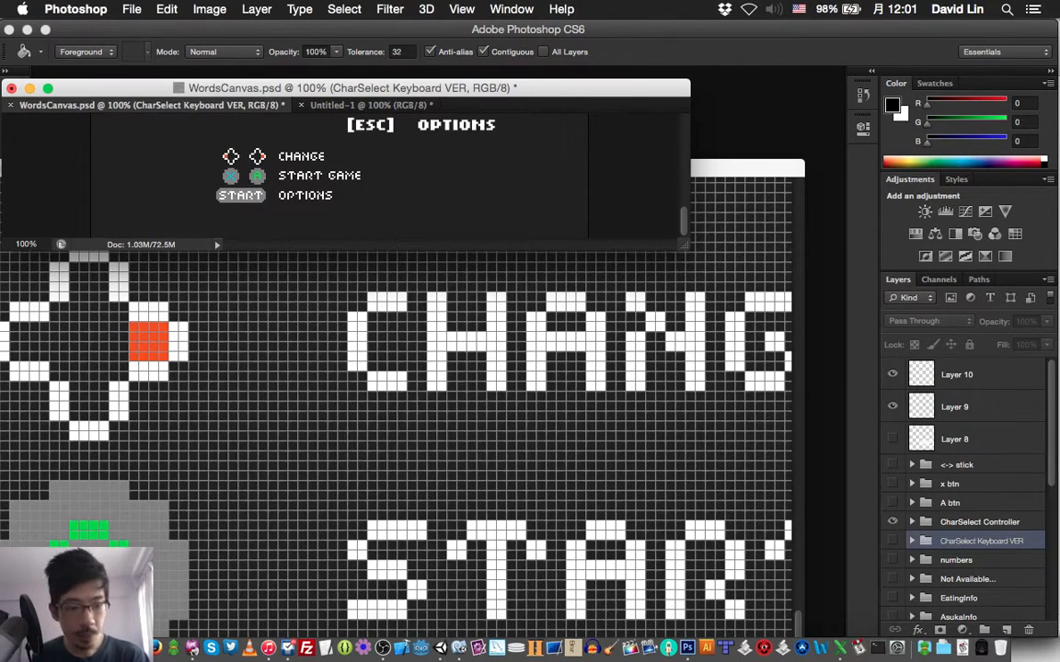
pyautogui.click(892, 541)
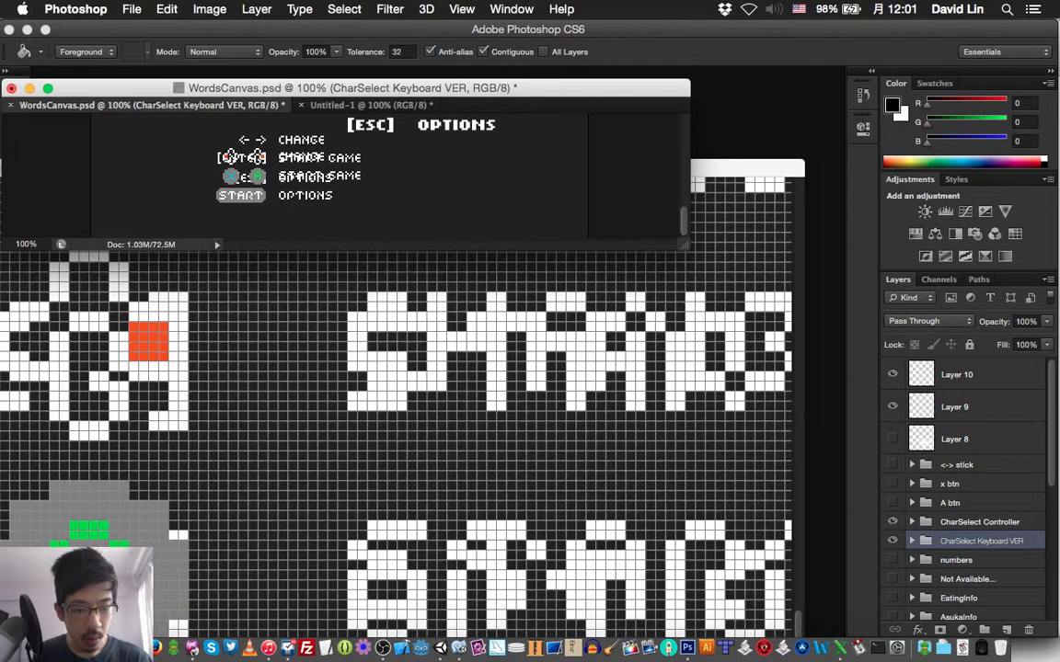
pyautogui.click(979, 521)
pyautogui.press('v')
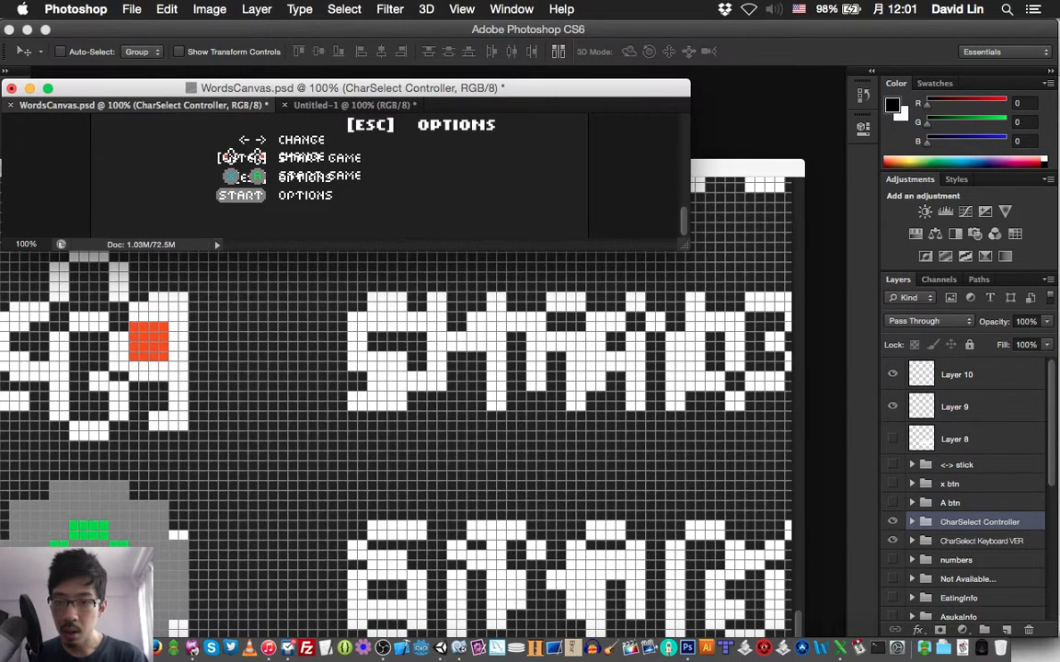
pyautogui.hotkey('shift', 'Up')
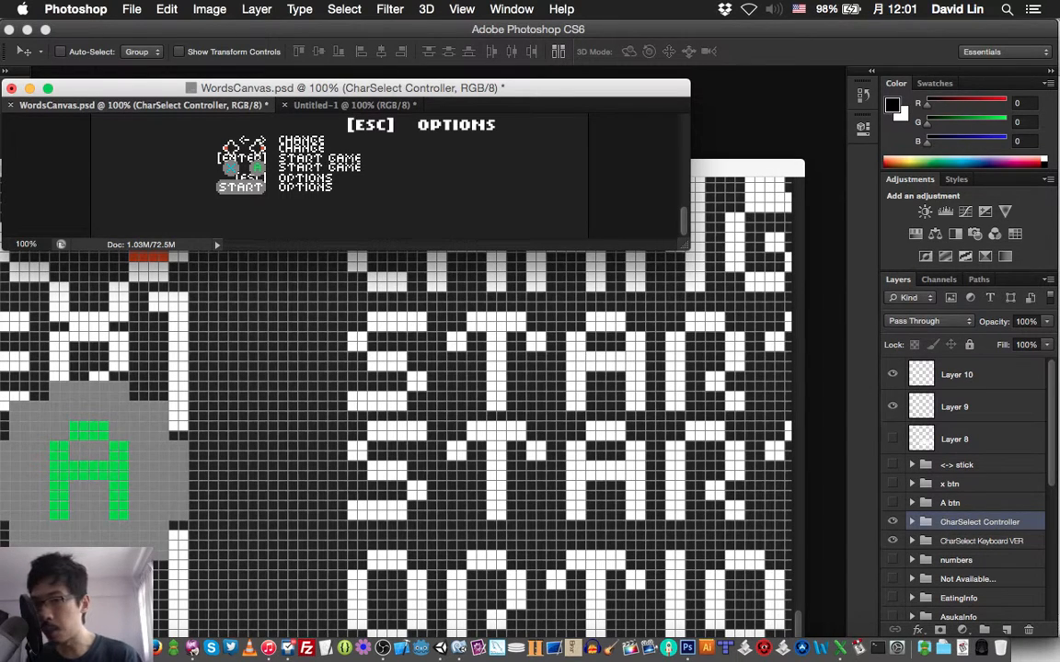
pyautogui.hotkey('shift', 'Up')
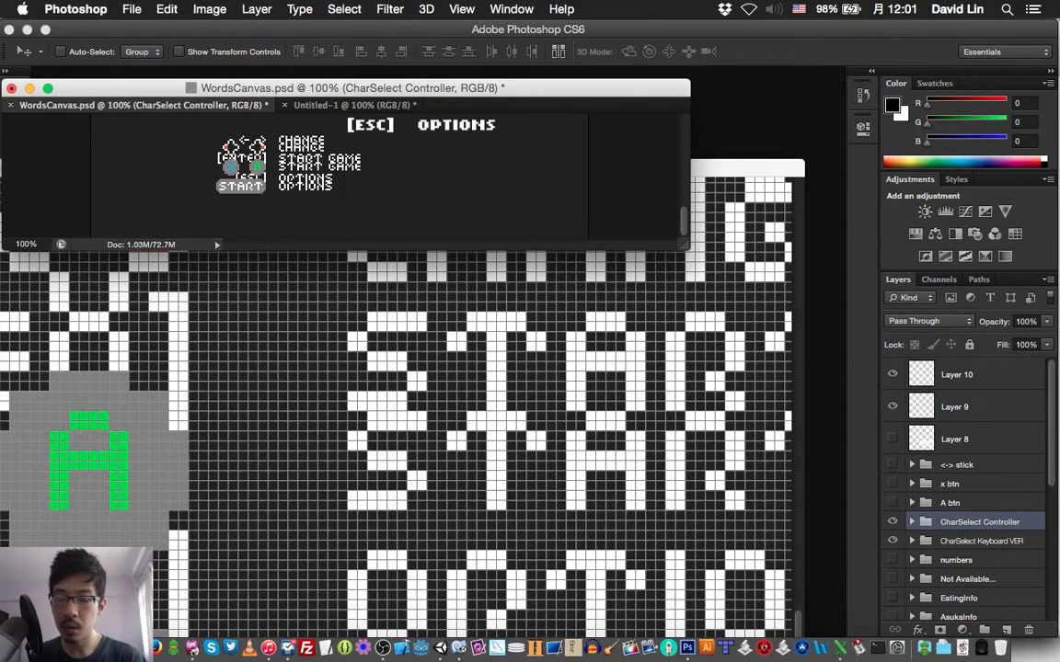
pyautogui.hotkey('shift', 'Up')
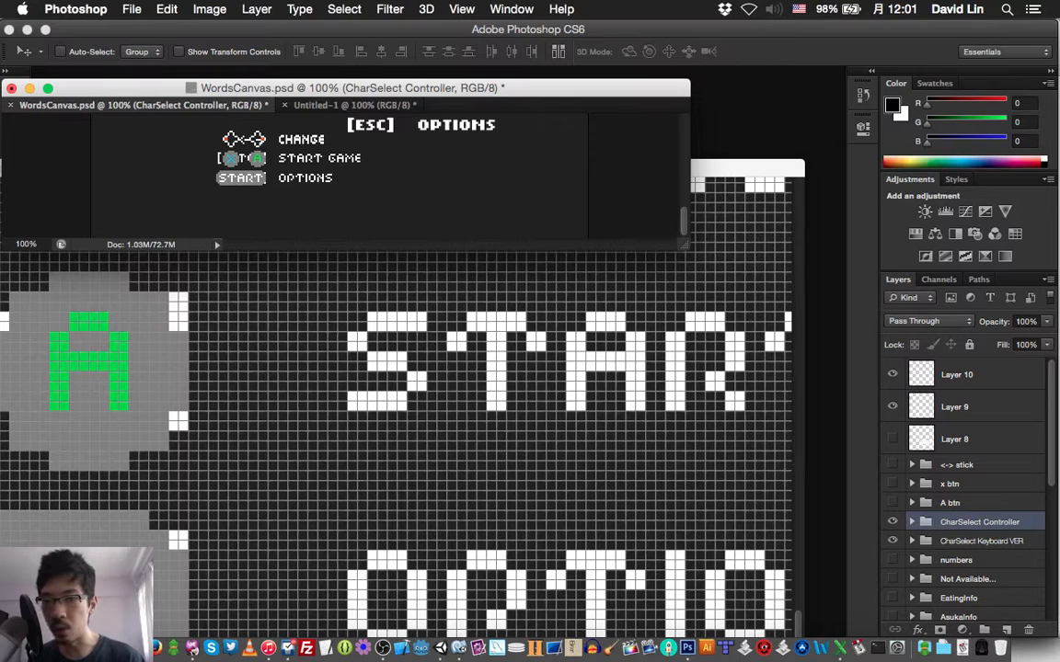
pyautogui.hotkey('shift', 'Down')
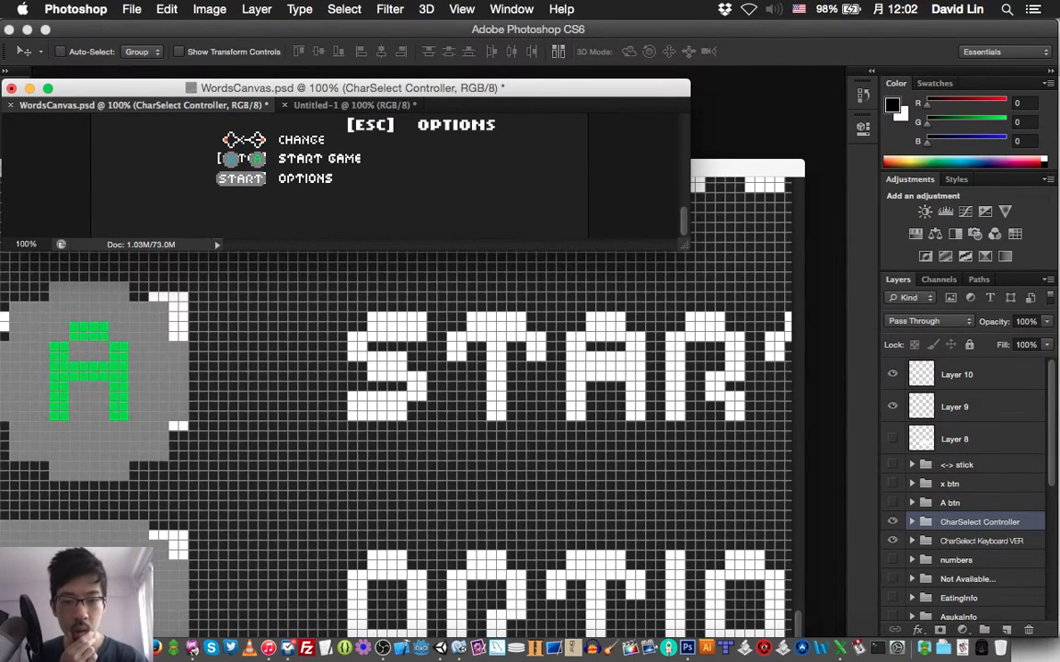
pyautogui.press('Up')
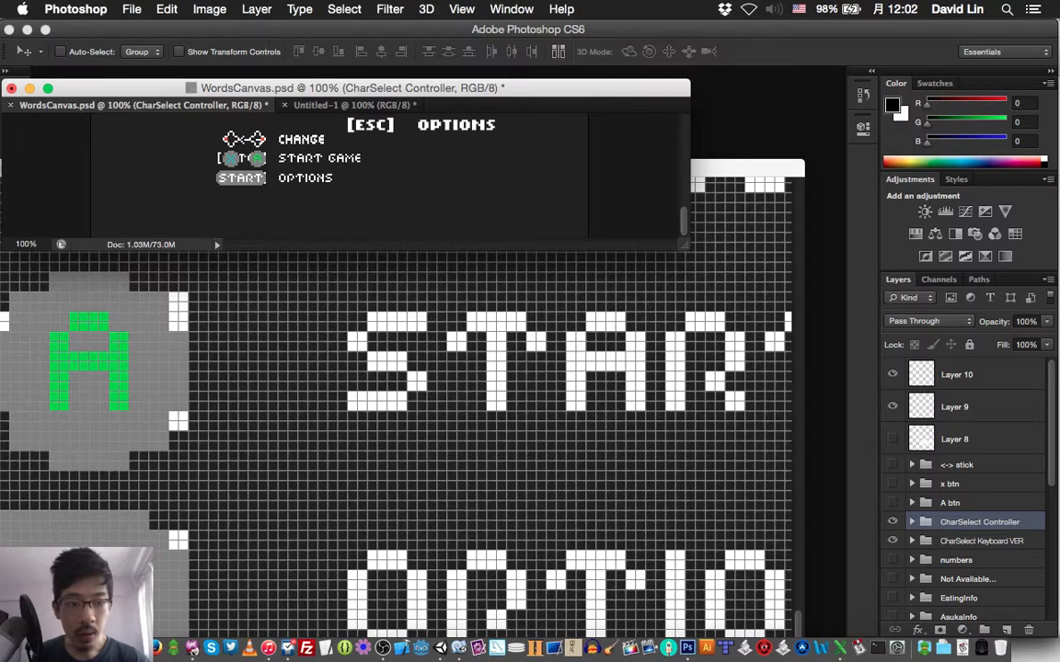
# Check the overlap of the controller and keyboard prompts in the 1200% window, and expand the CharSelect Controller group.
pyautogui.click(396, 442)
pyautogui.scroll(5, 396, 442)
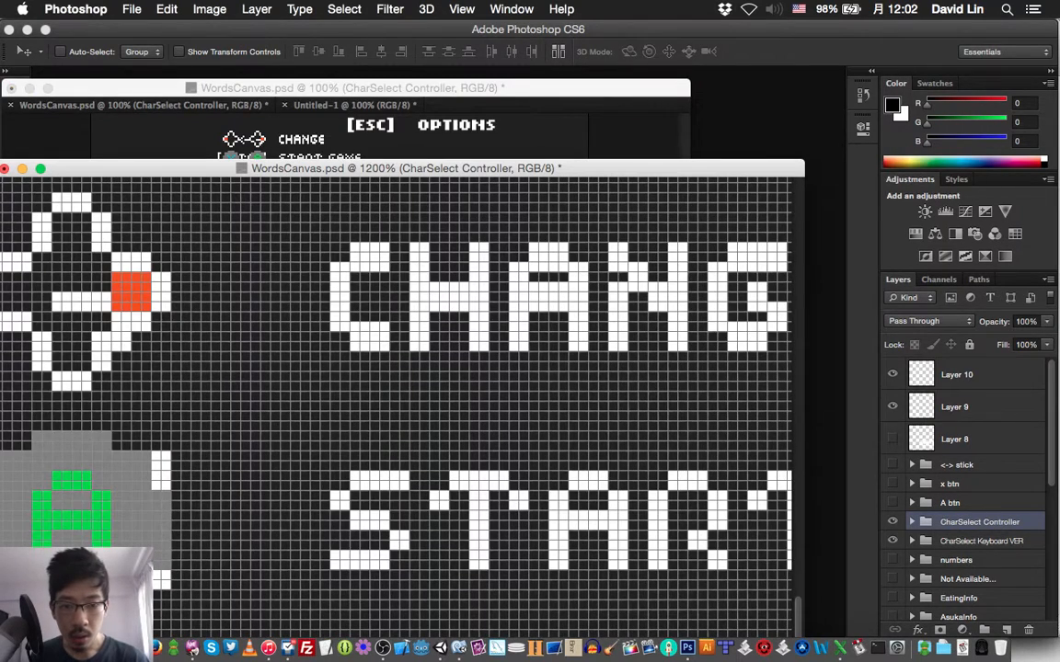
pyautogui.scroll(-5, 395, 395)
pyautogui.scroll(3, 396, 395)
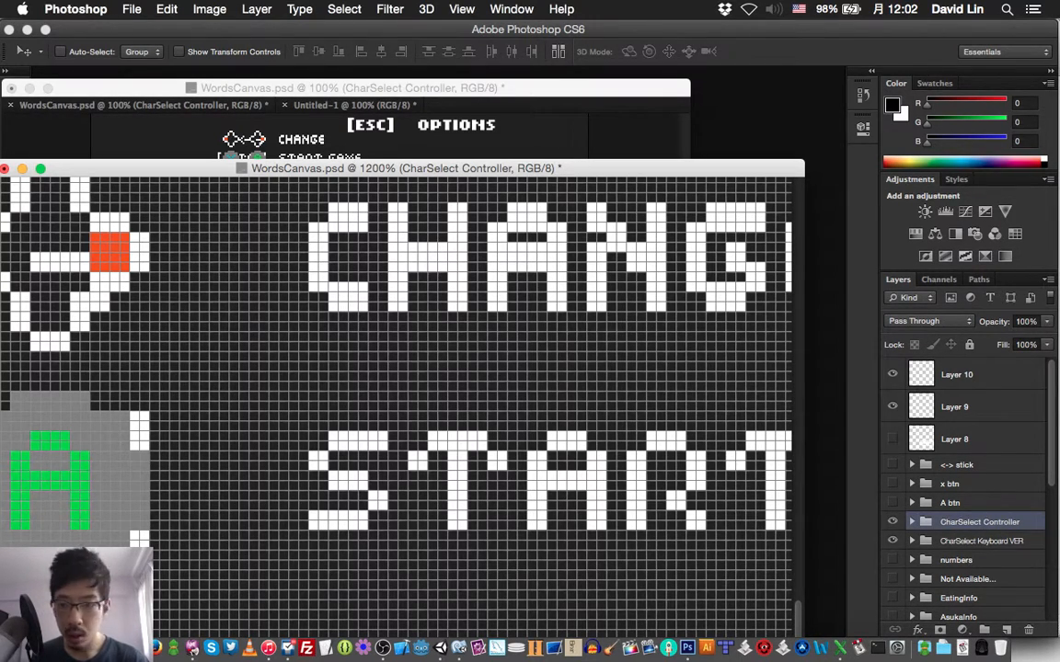
pyautogui.click(891, 522)
pyautogui.click(892, 522)
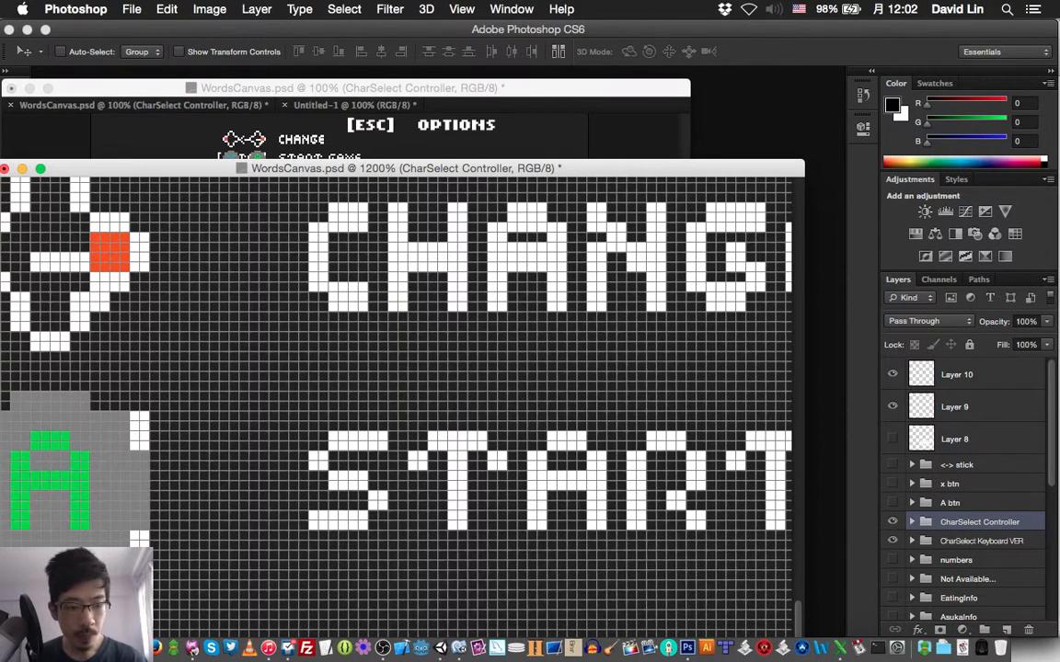
pyautogui.click(912, 521)
pyautogui.scroll(-2, 966, 487)
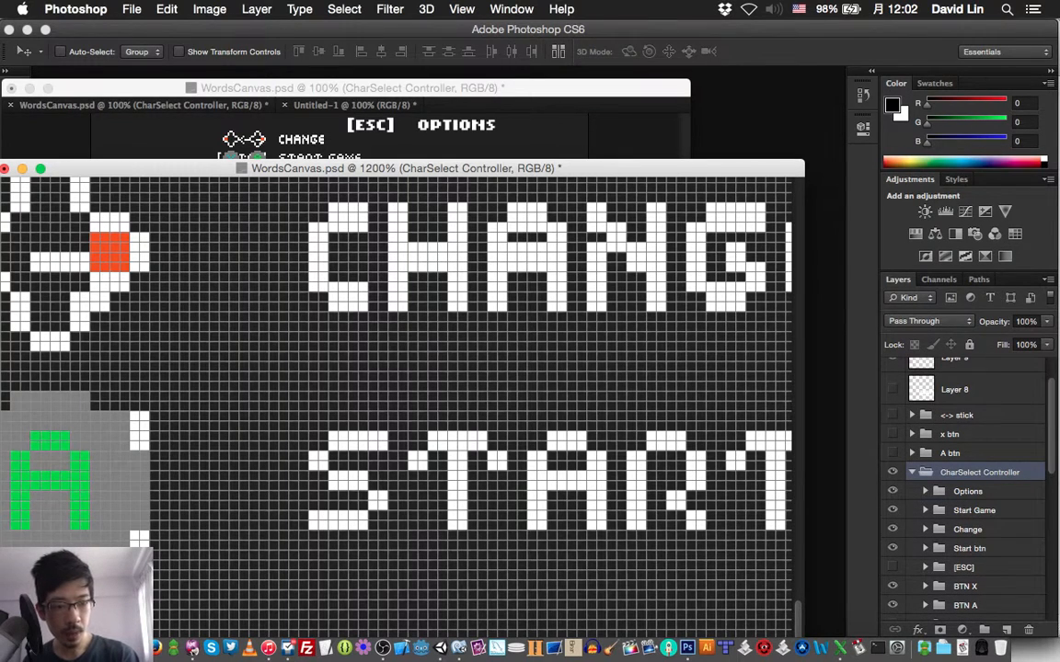
# Move the Change and <--> groups inside CharSelect Controller down 1 pixel together and save WordsCanvas.psd.
pyautogui.click(968, 529)
pyautogui.scroll(1, 967, 530)
pyautogui.scroll(-4, 966, 487)
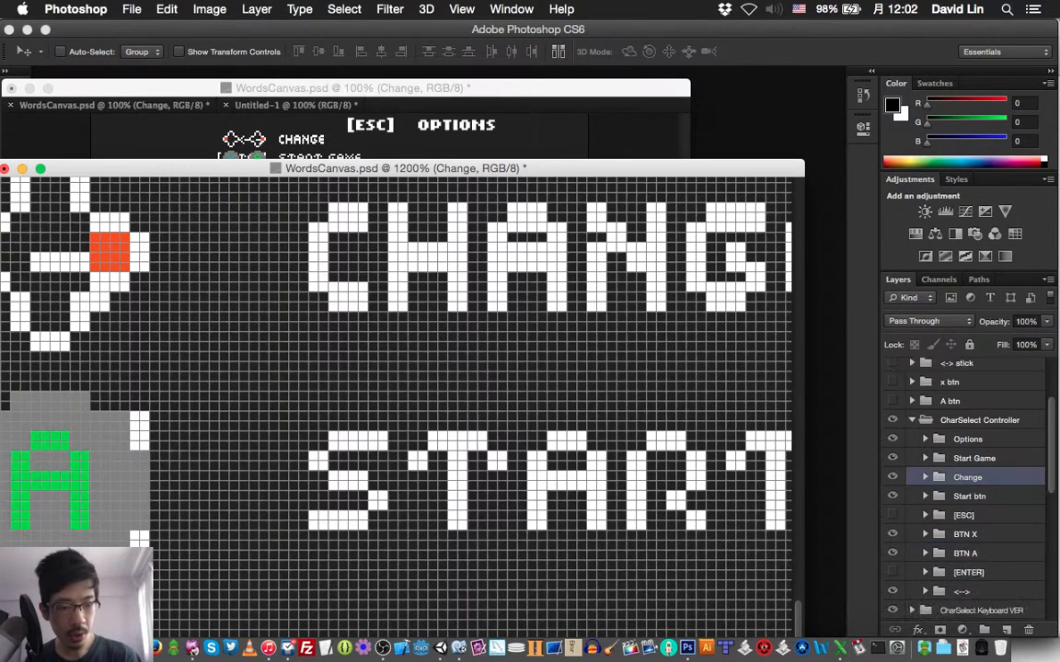
pyautogui.keyDown('super'); pyautogui.click(962, 569); pyautogui.keyUp('super')
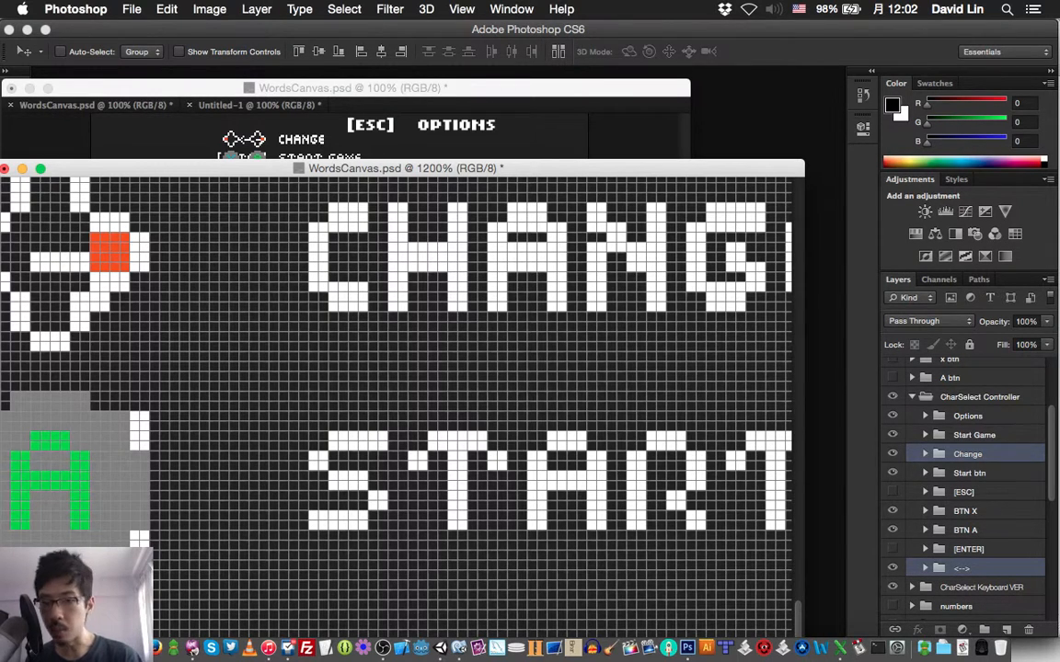
pyautogui.press('Down')
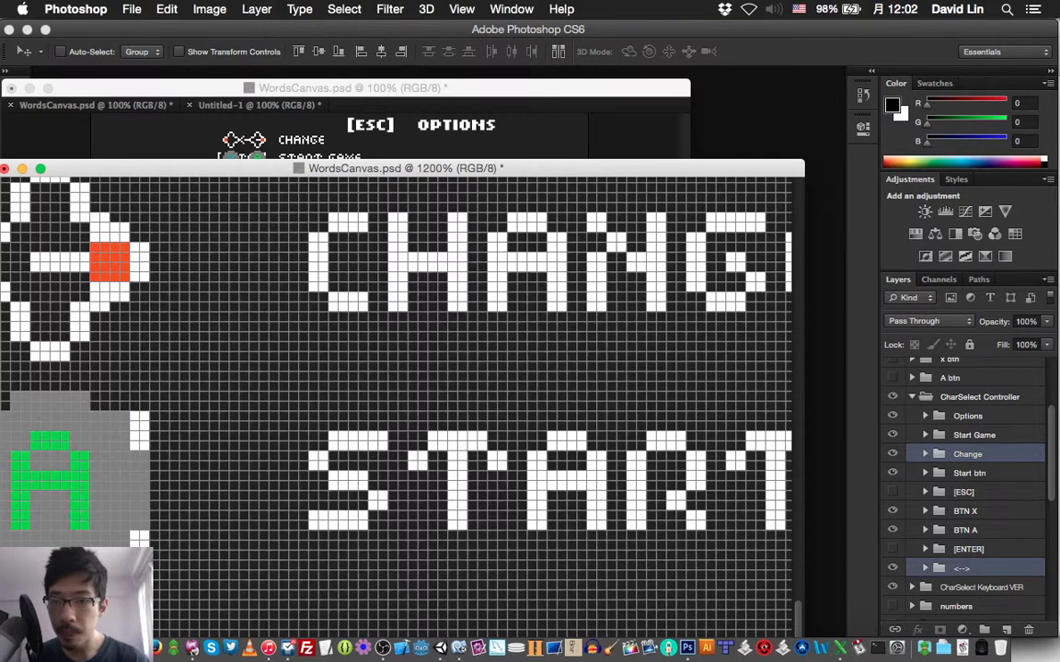
pyautogui.press('super+s')
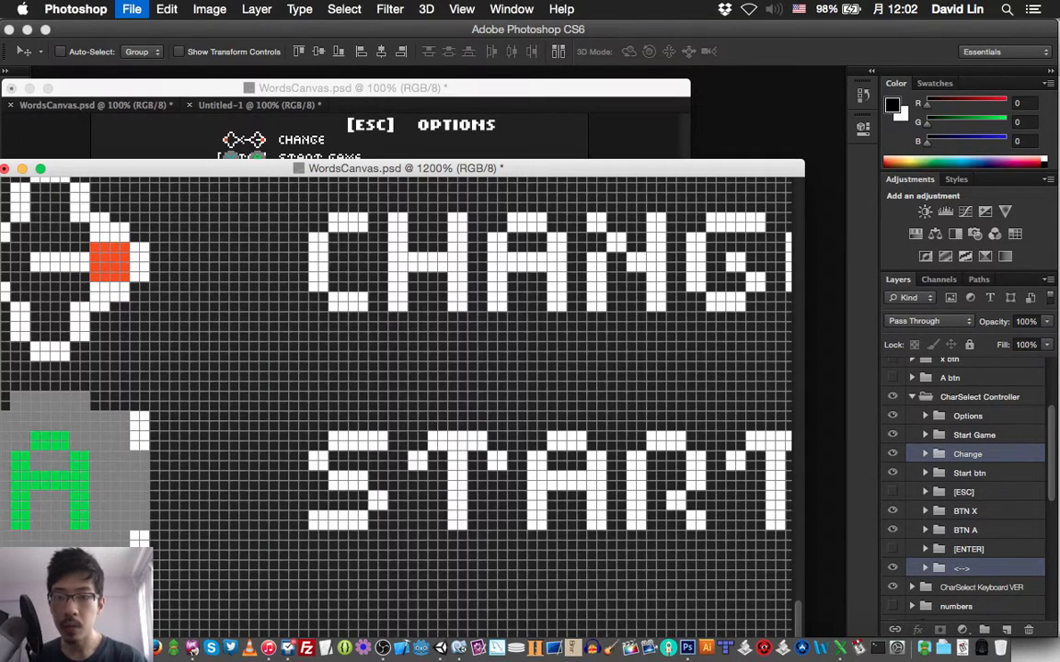
# Collapse CharSelect Controller and copy it together with CharSelect Keyboard VER from WordsCanvas.psd onto the black canvas of Untitled-1.
pyautogui.click(912, 398)
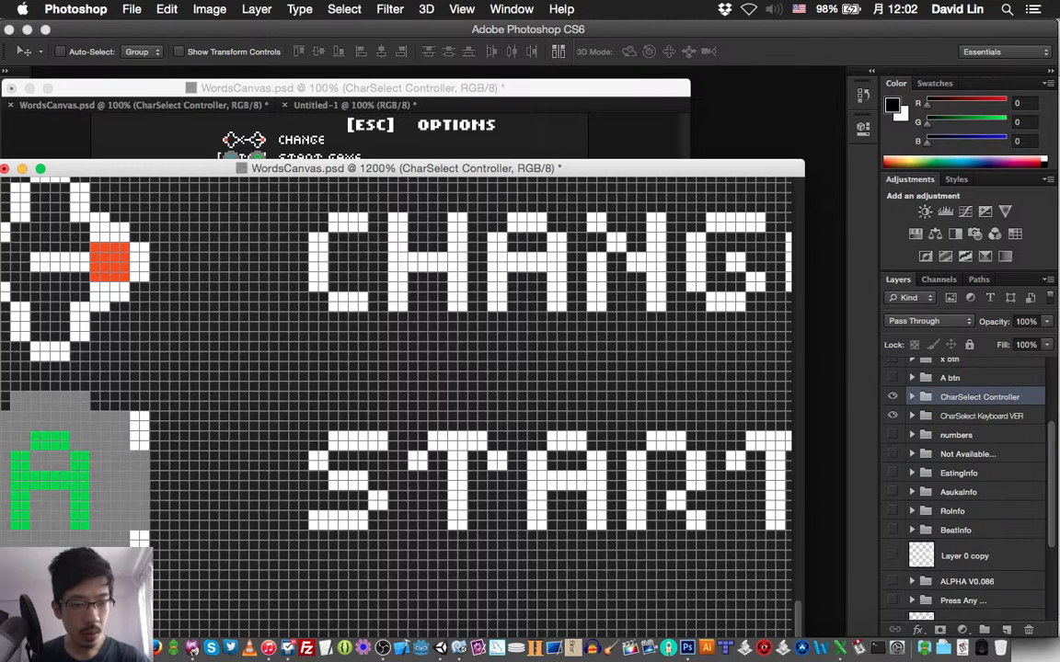
pyautogui.keyDown('shift'); pyautogui.click(980, 415); pyautogui.keyUp('shift')
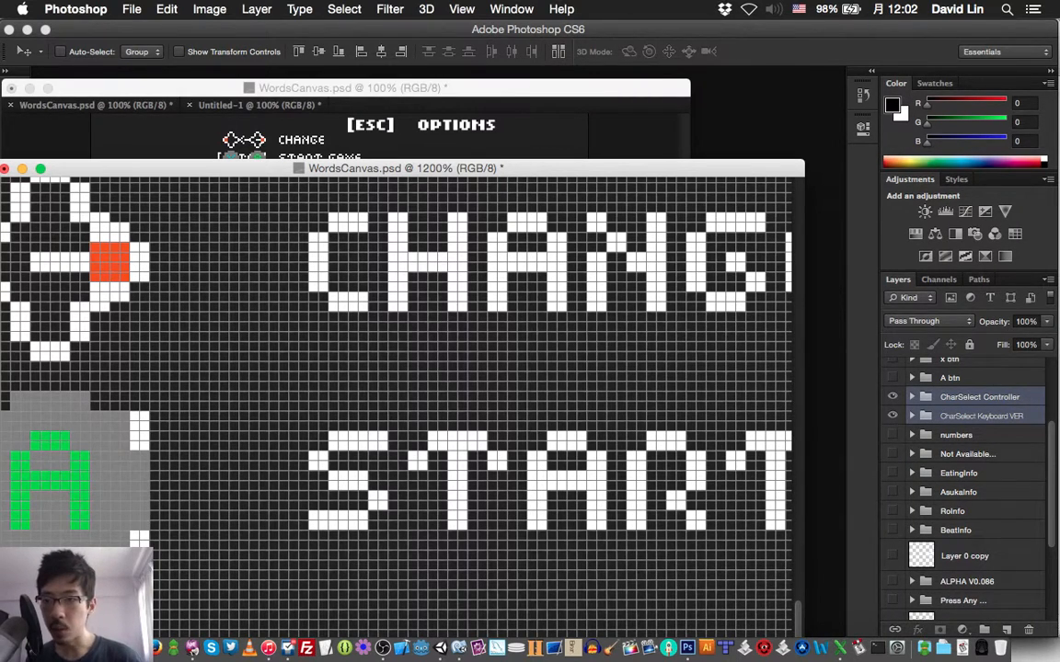
pyautogui.press('super+grave')
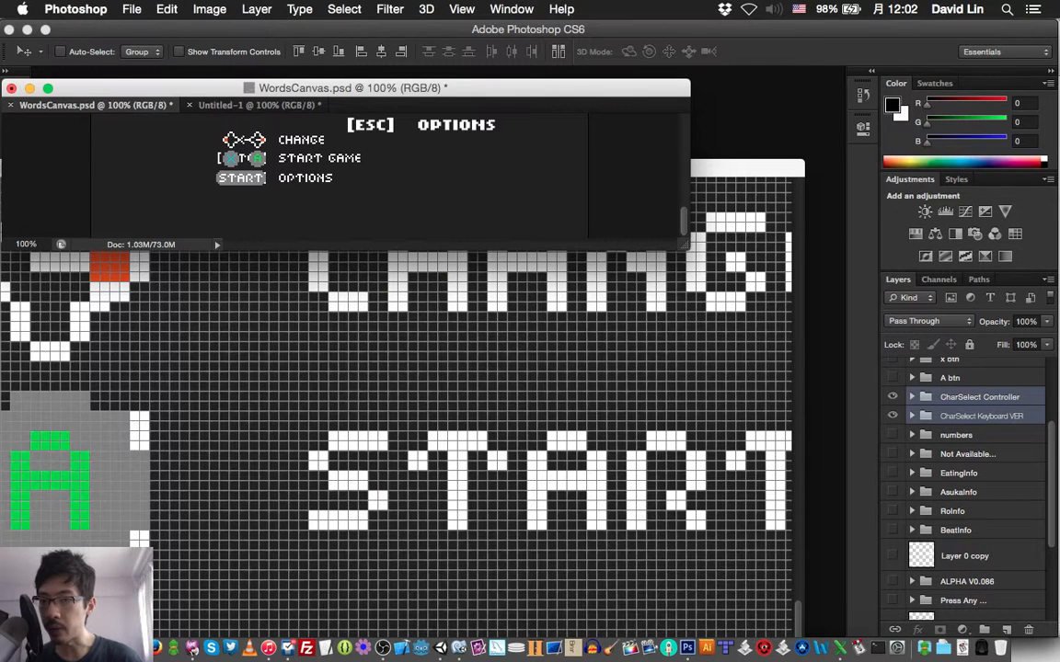
pyautogui.moveTo(267, 145); pyautogui.dragTo(288, 161)
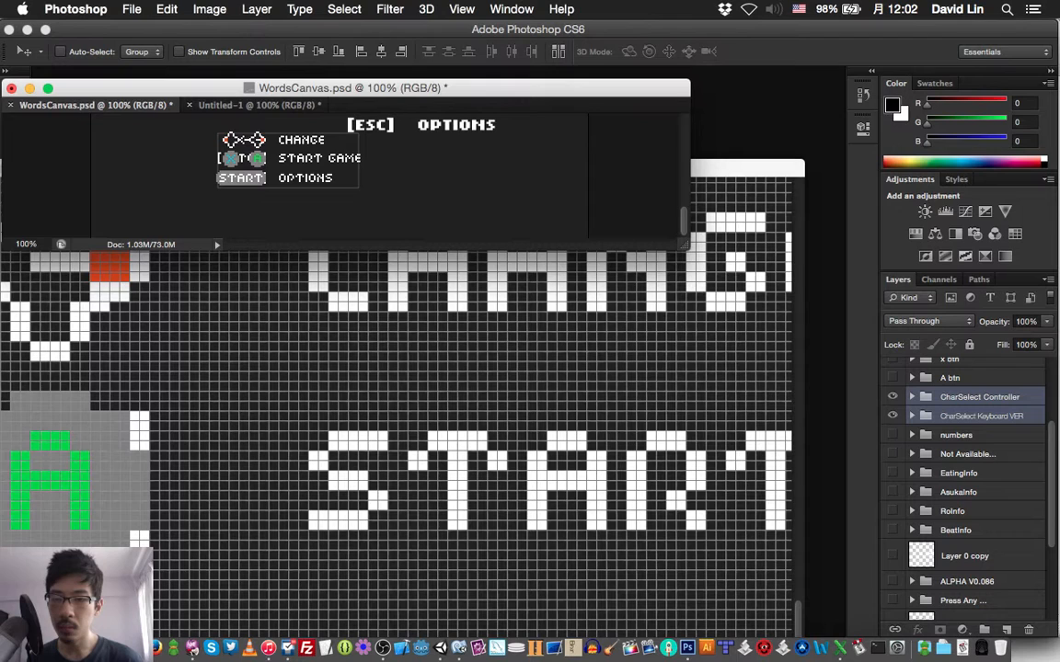
pyautogui.moveTo(276, 153); pyautogui.dragTo(318, 171)
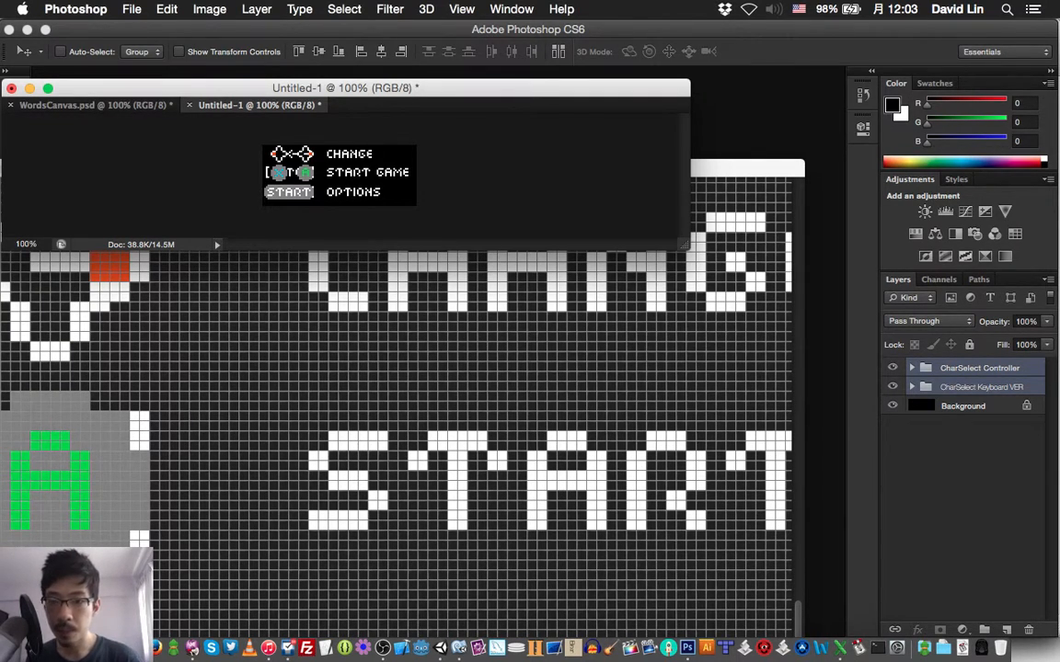
# Detach Untitled-1 into its own window and move both prompt groups down 3 pixels on the canvas.
pyautogui.moveTo(257, 105); pyautogui.dragTo(245, 75)
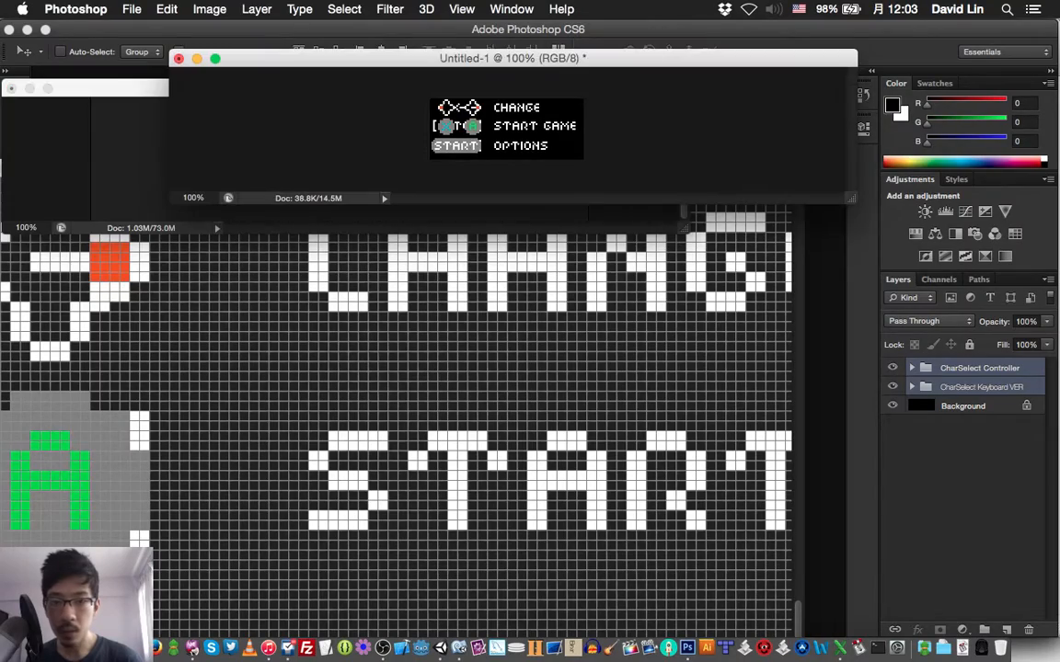
pyautogui.press('super+equal')
pyautogui.press('super+equal')
pyautogui.press('super+equal')
pyautogui.press('super+equal')
pyautogui.press('super+equal')
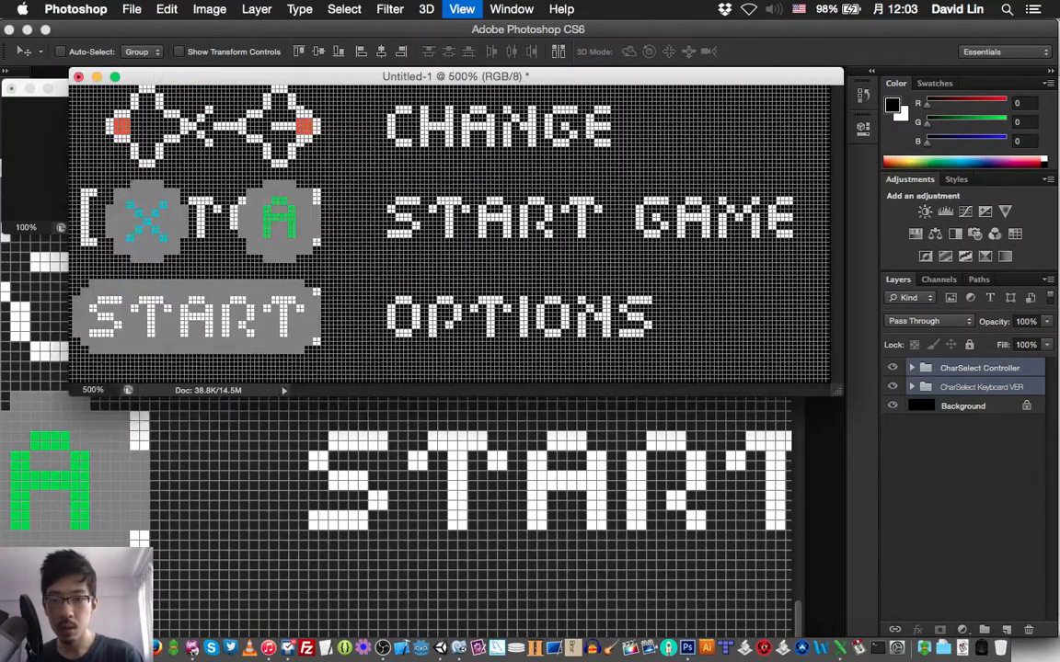
pyautogui.press('super+equal')
pyautogui.press('super+equal')
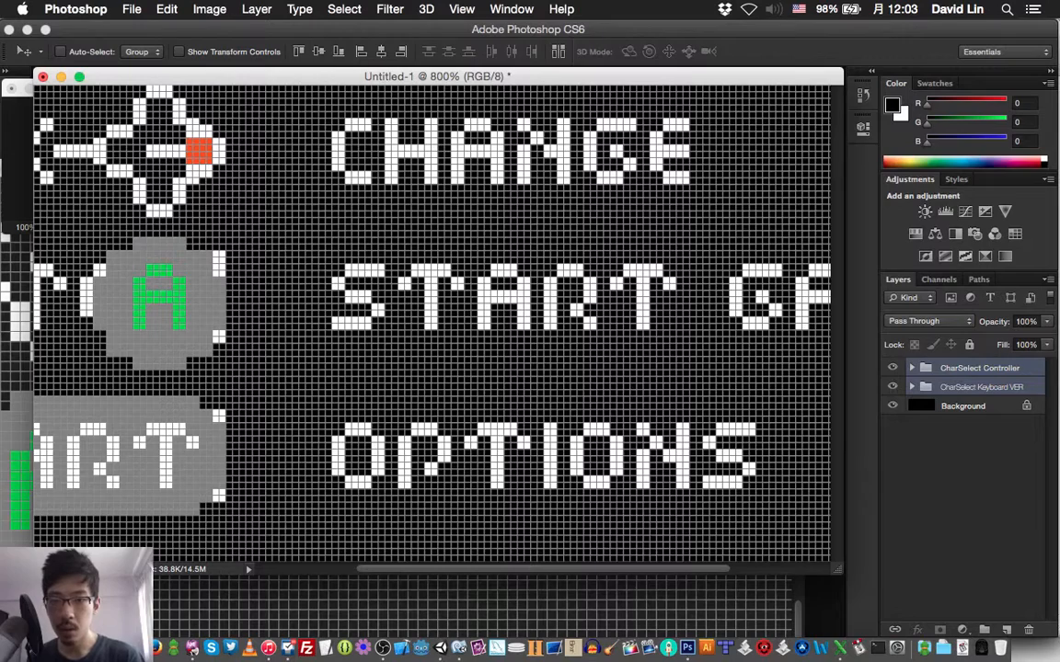
pyautogui.hscroll(-5, 432, 322)
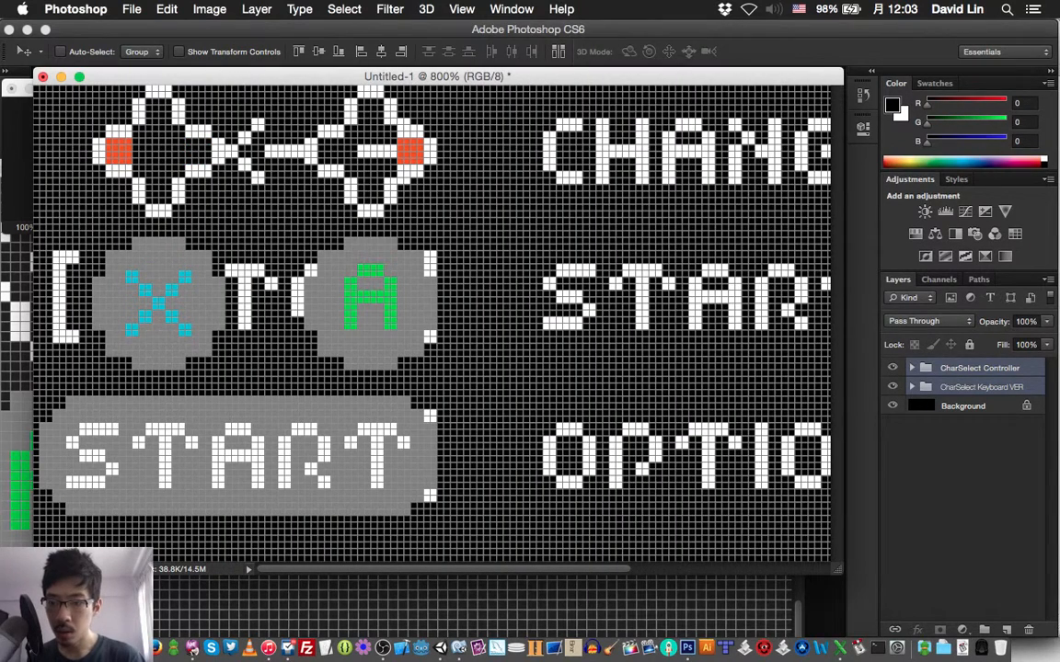
pyautogui.scroll(1, 432, 322)
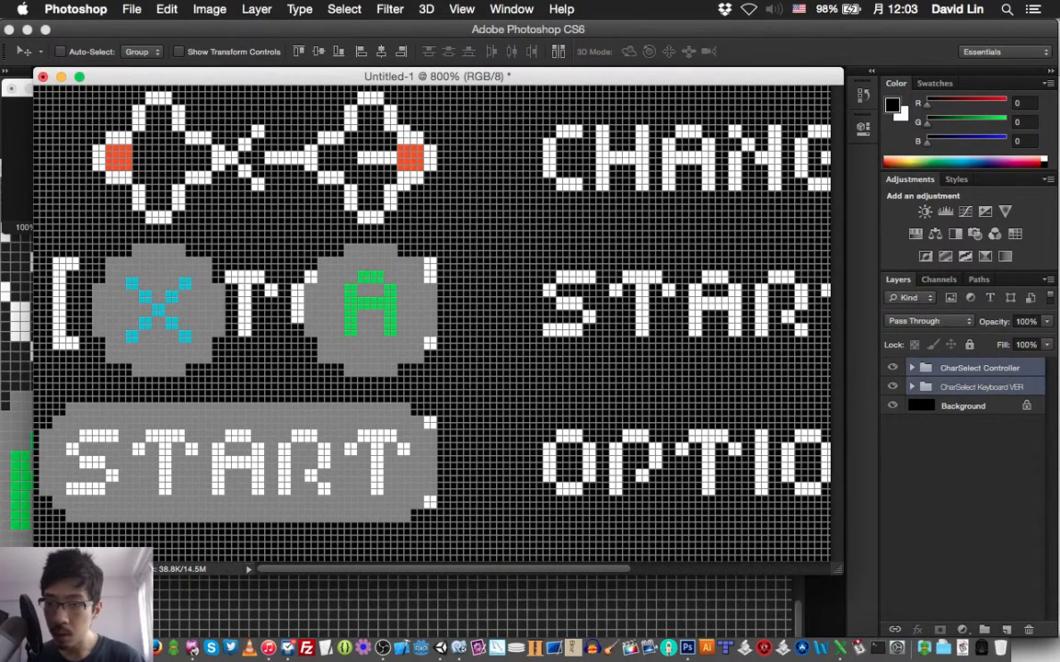
pyautogui.scroll(1, 432, 322)
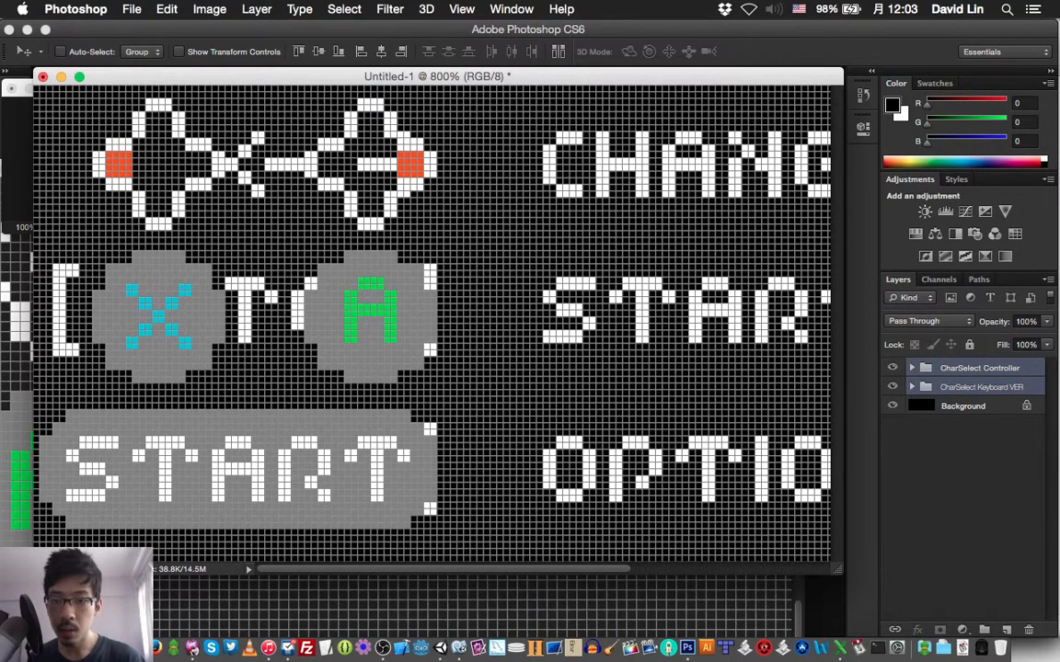
pyautogui.scroll(1, 433, 322)
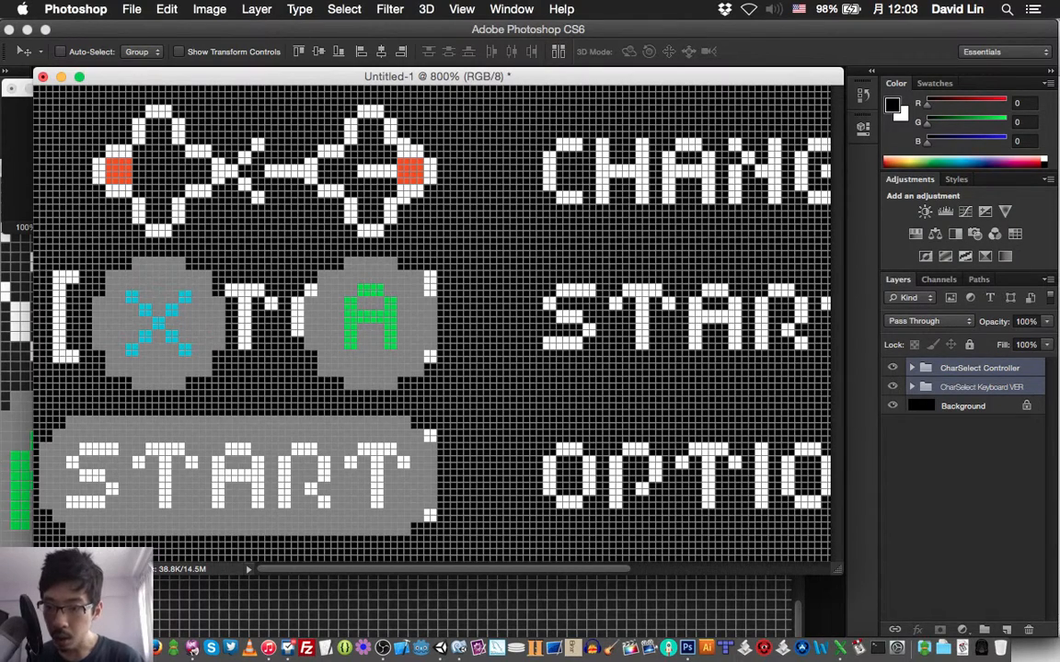
# Move both prompt groups 4 pixels to the right to balance their side margins.
pyautogui.hscroll(10, 432, 322)
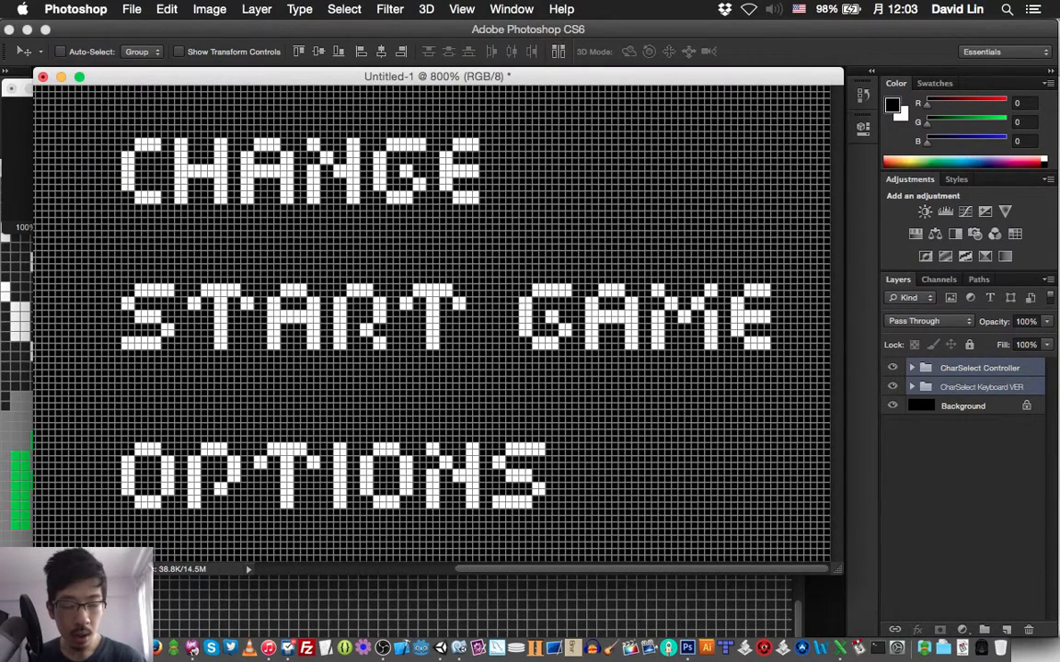
pyautogui.hscroll(-1, 433, 322)
pyautogui.hscroll(-1, 433, 322)
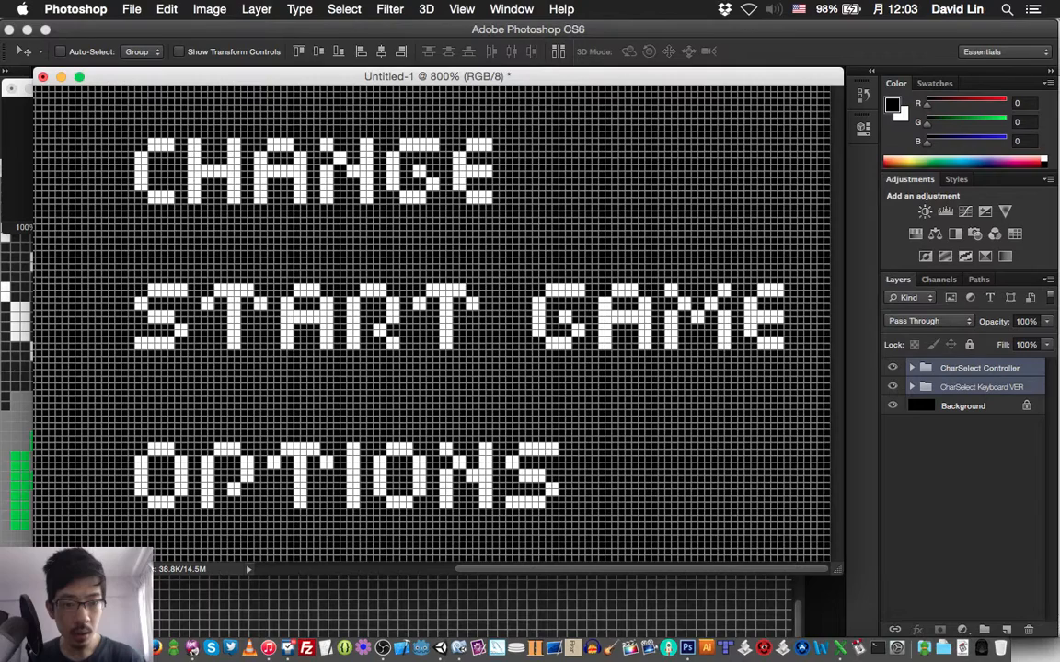
pyautogui.hscroll(-2, 432, 321)
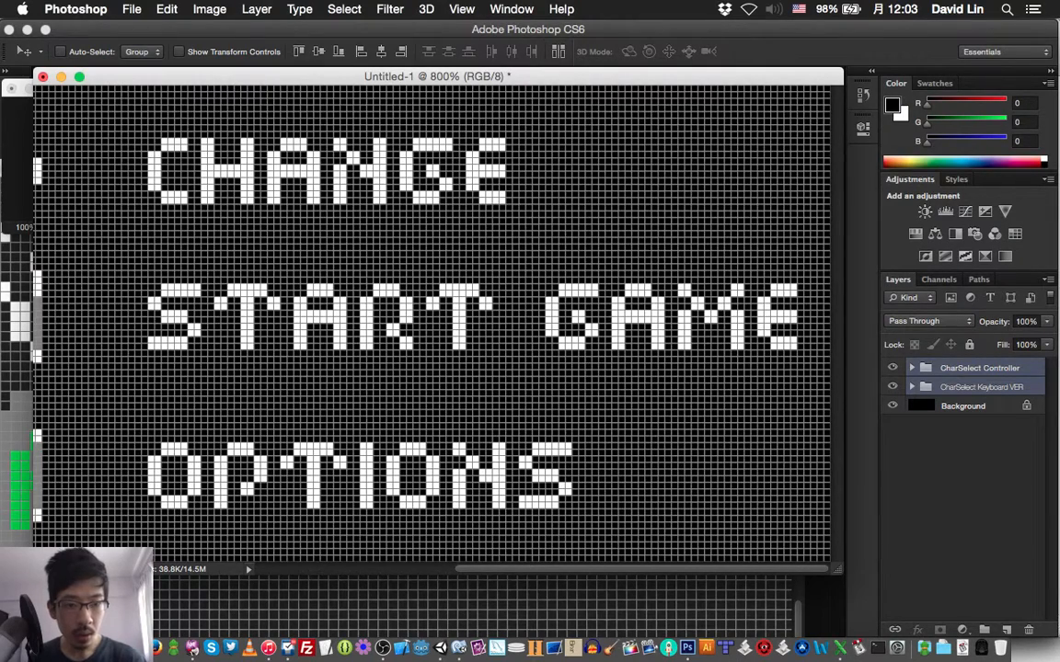
pyautogui.hscroll(-10, 432, 322)
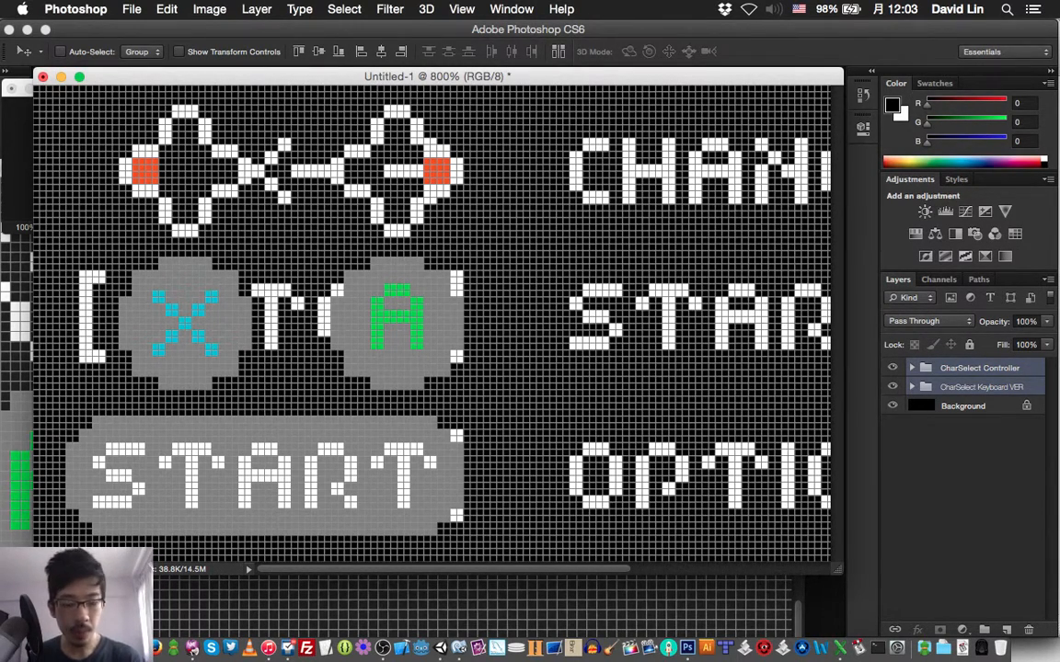
# Hide the Background layer and the CharSelect Controller group, leaving only the keyboard prompts on transparency.
pyautogui.press('super+minus')
pyautogui.press('super+minus')
pyautogui.press('super+minus')
pyautogui.press('super+minus')
pyautogui.press('super+minus')
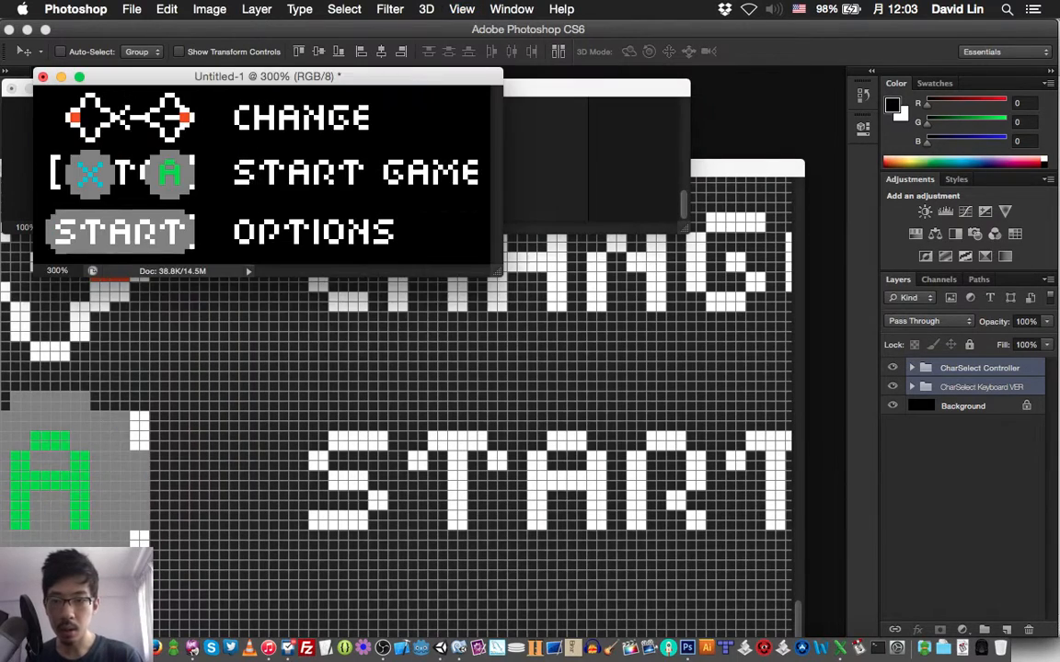
pyautogui.press('super+minus')
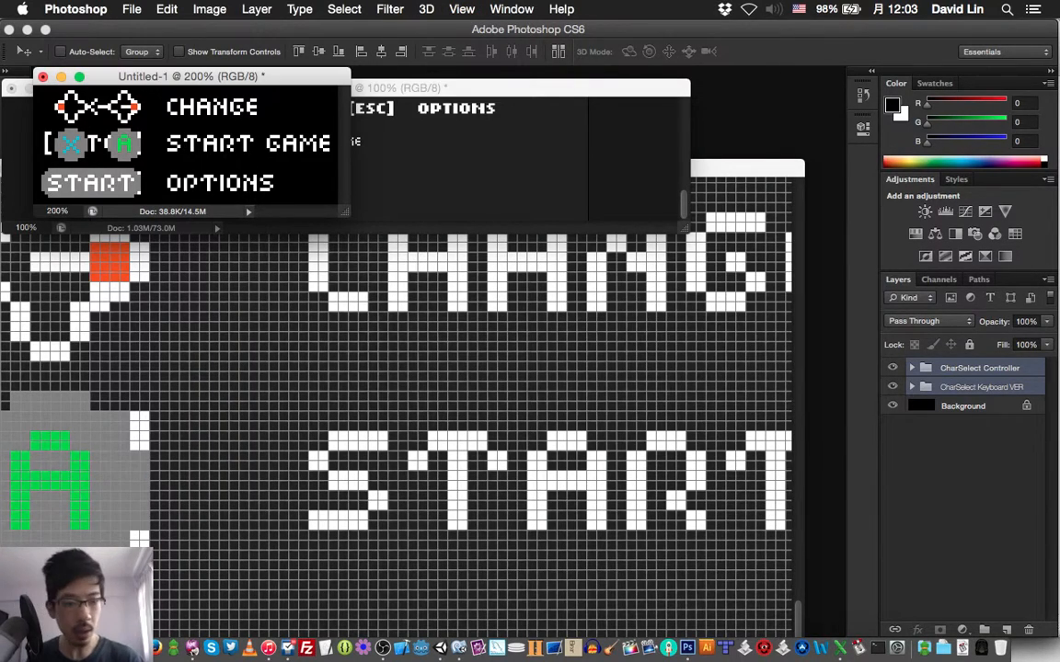
pyautogui.click(891, 405)
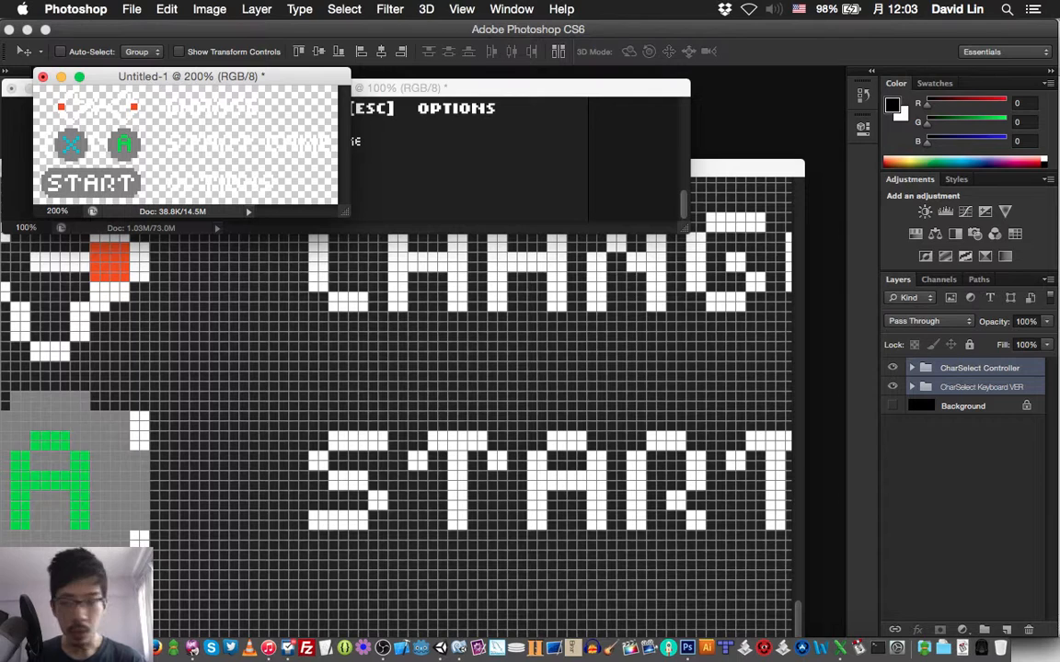
pyautogui.click(892, 368)
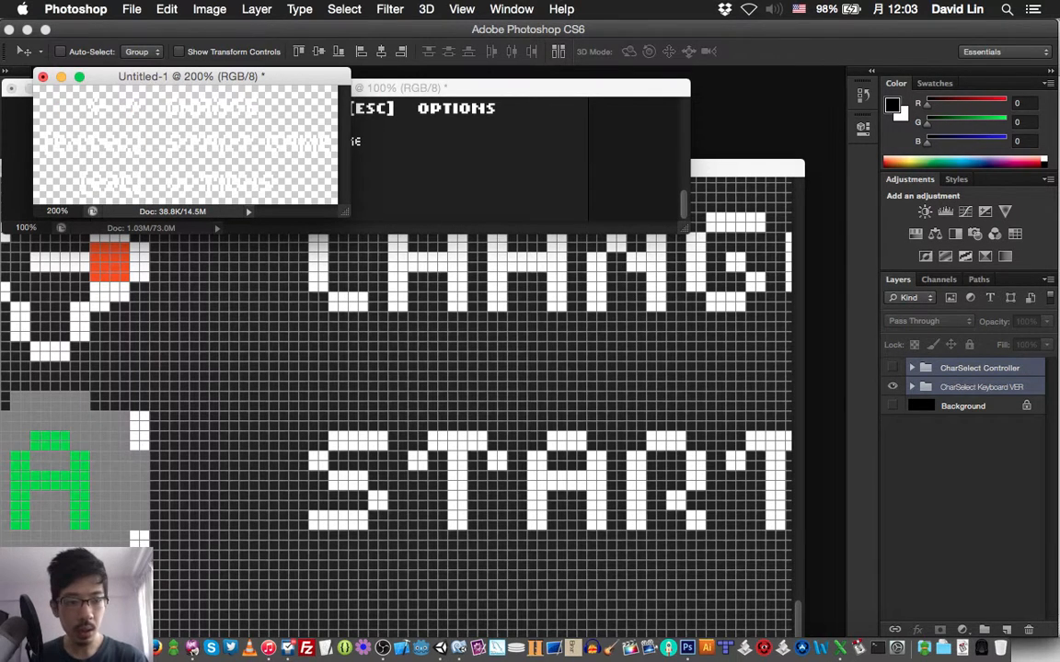
# Save the keyboard version as word_changeSelectionEnter.psd in the Character Select Scene folder, in Photoshop format with layers.
pyautogui.press('alt+shift+super+s')
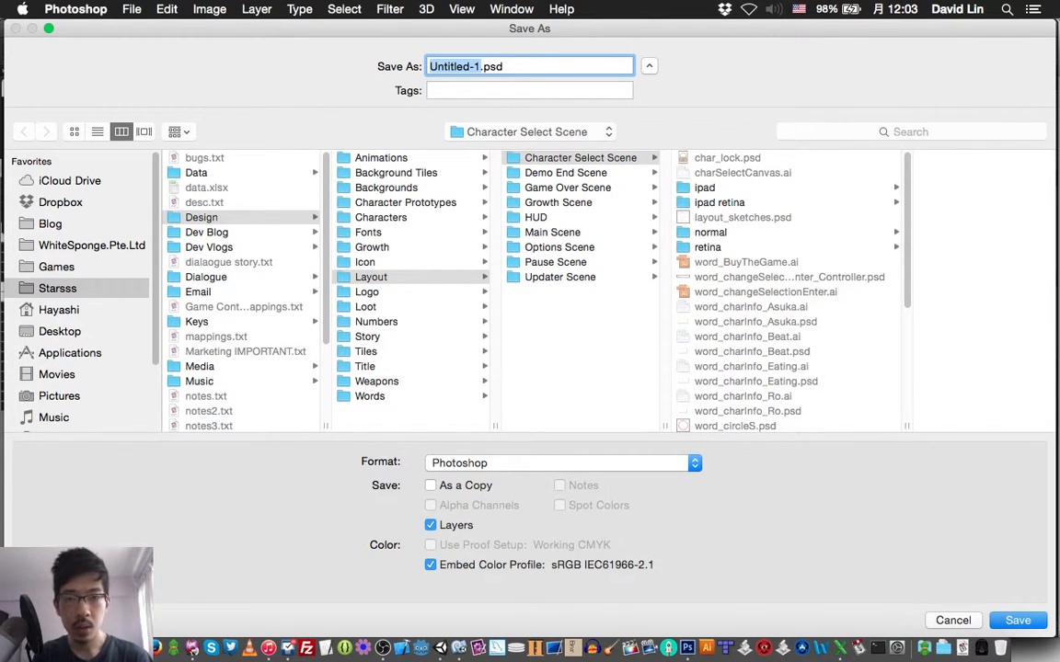
pyautogui.press('Escape')
pyautogui.press('alt+shift+super+s')
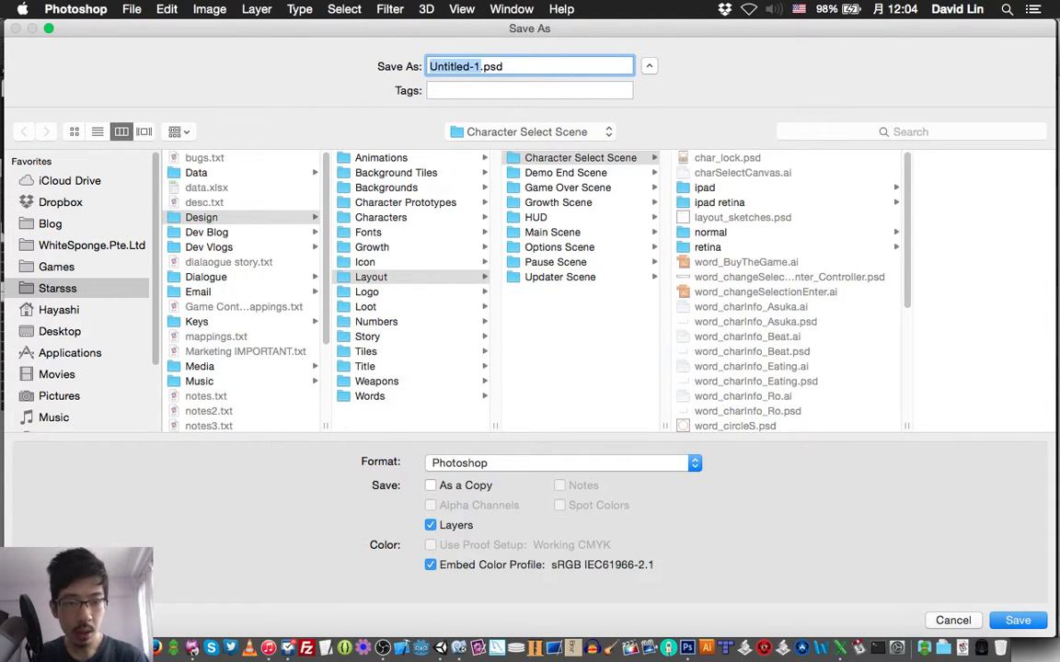
pyautogui.write('word_c')
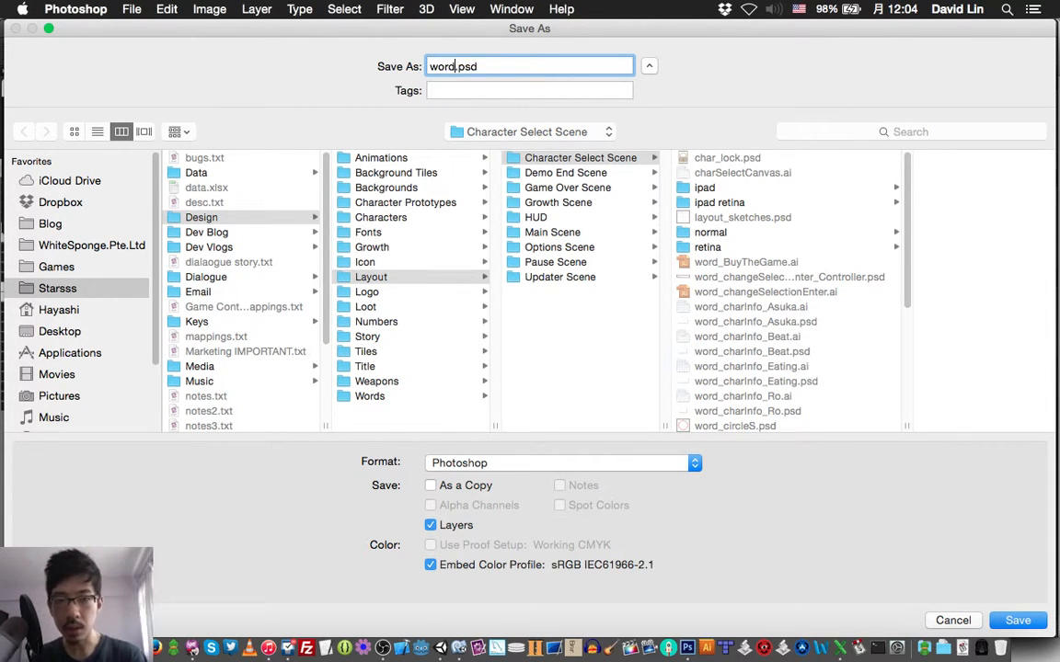
pyautogui.write('hangeSelectio')
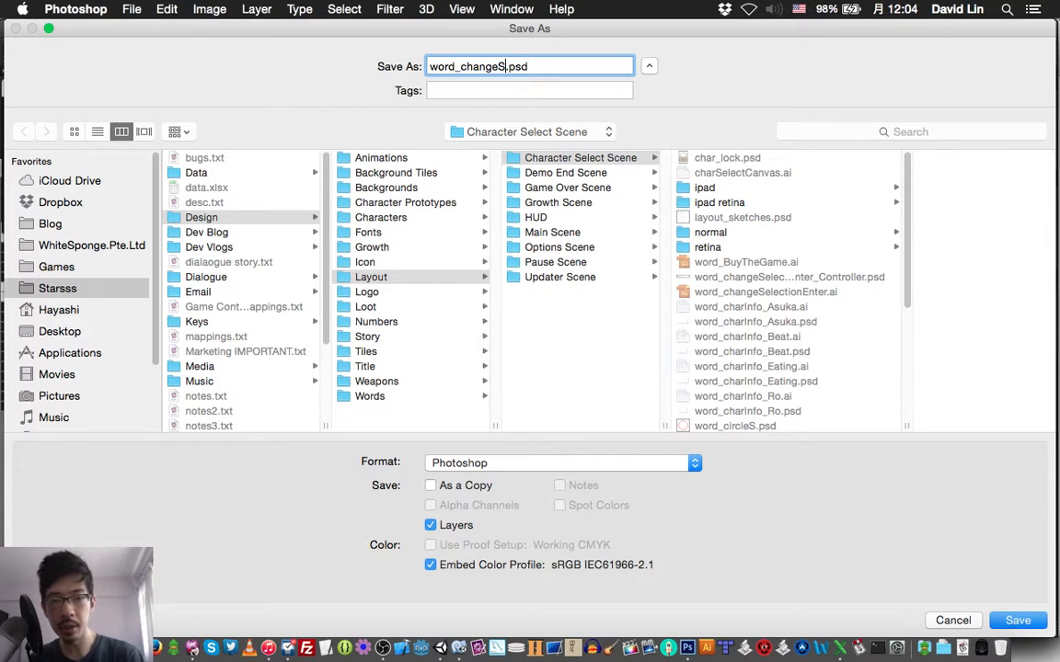
pyautogui.write('nEnter')
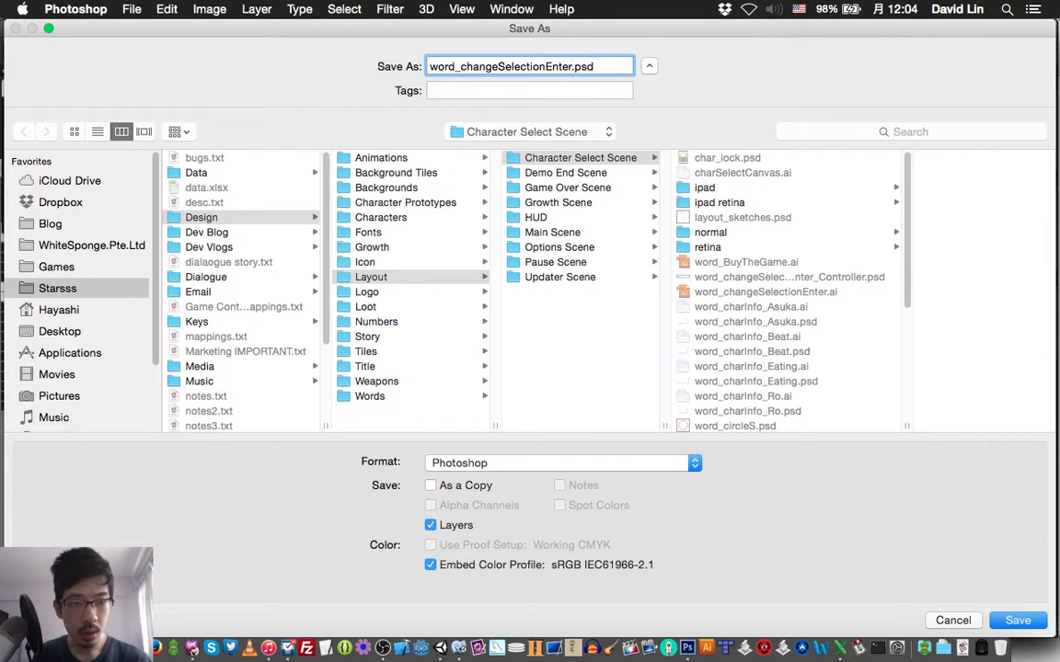
pyautogui.press('Return')
pyautogui.press('Return')
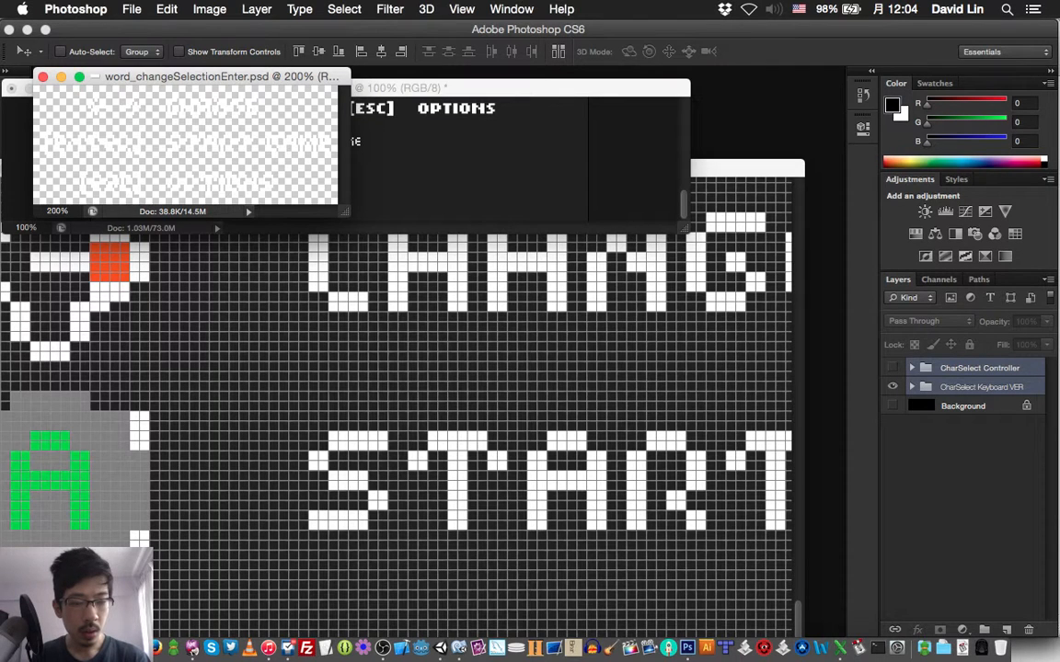
# Show only the CharSelect Controller group and save the document as word_changeSelectionEnter_Controller_New.psd in the Character Select Scene folder.
pyautogui.click(891, 368)
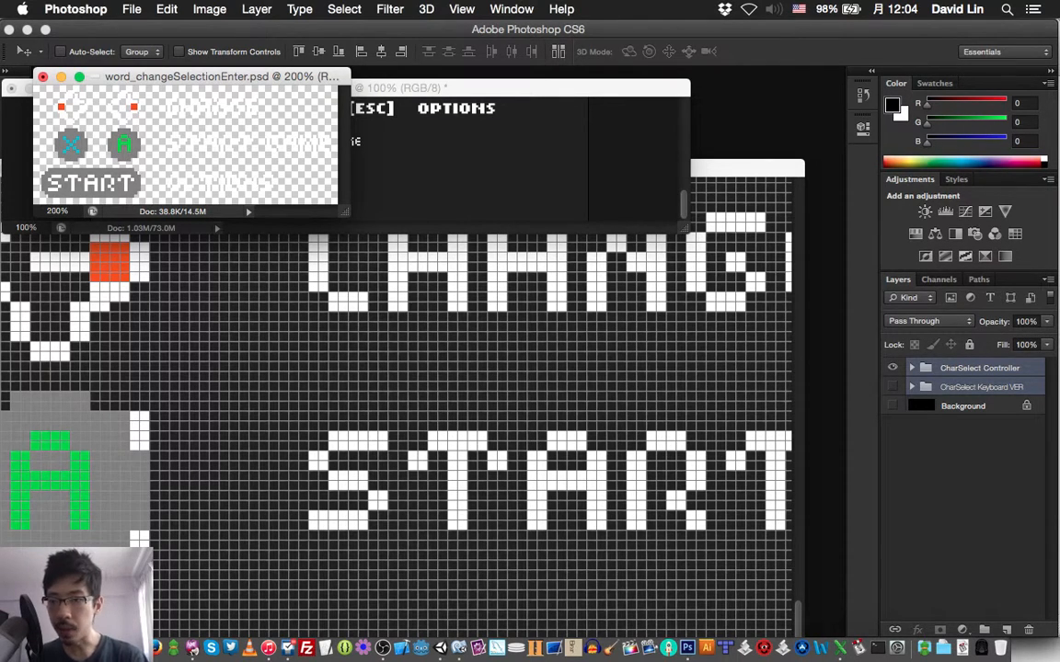
pyautogui.press('super+s')
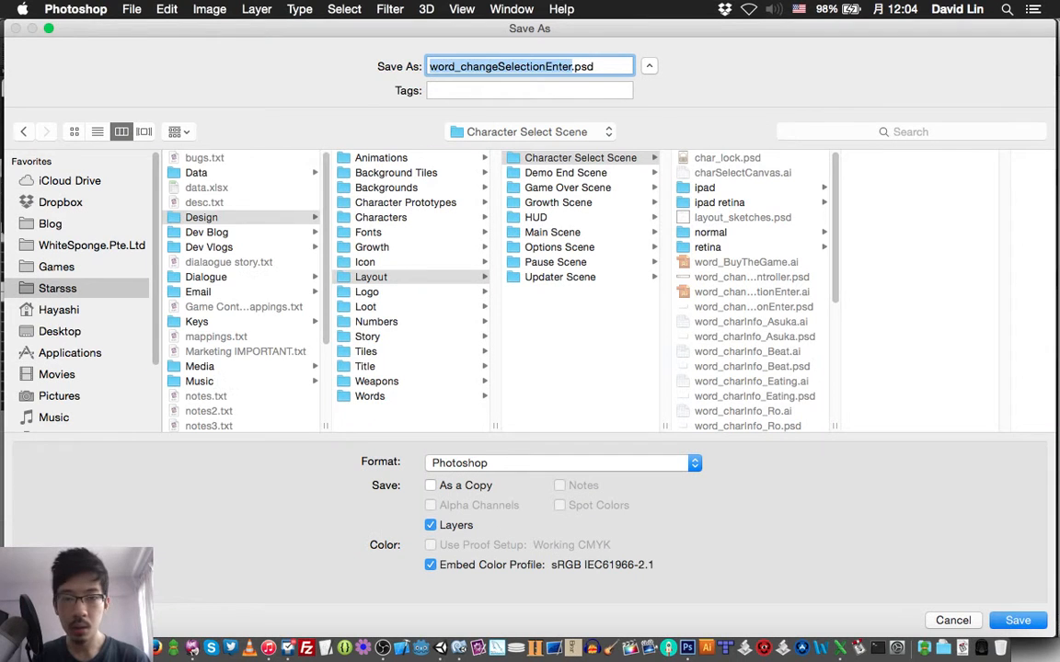
pyautogui.press('Right')
pyautogui.write('_')
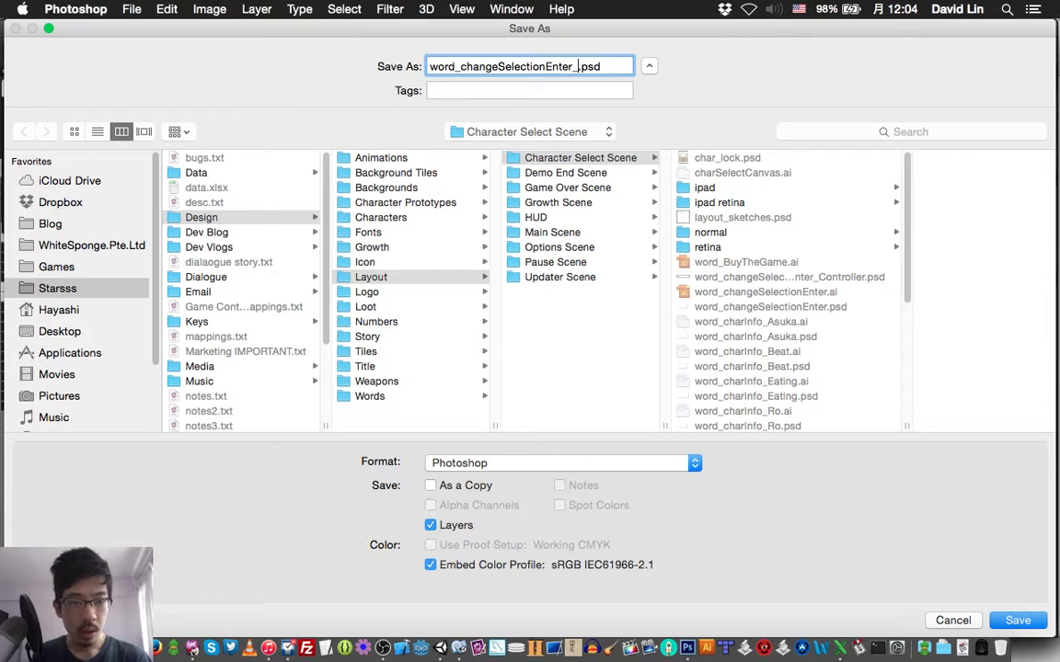
pyautogui.write('Controller')
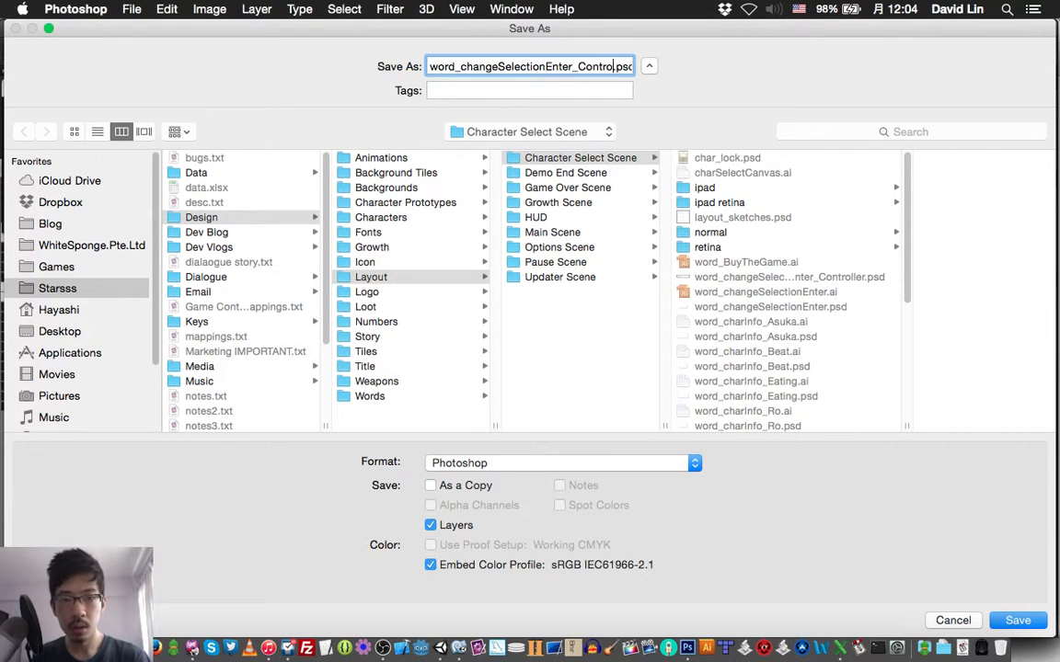
pyautogui.press('Return')
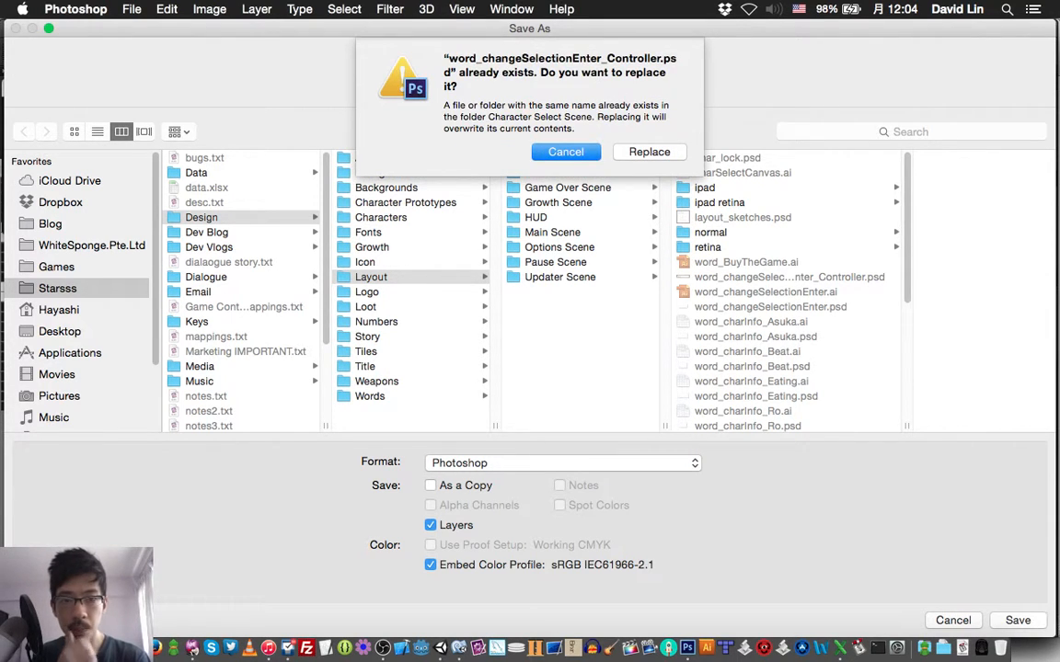
pyautogui.press('Escape')
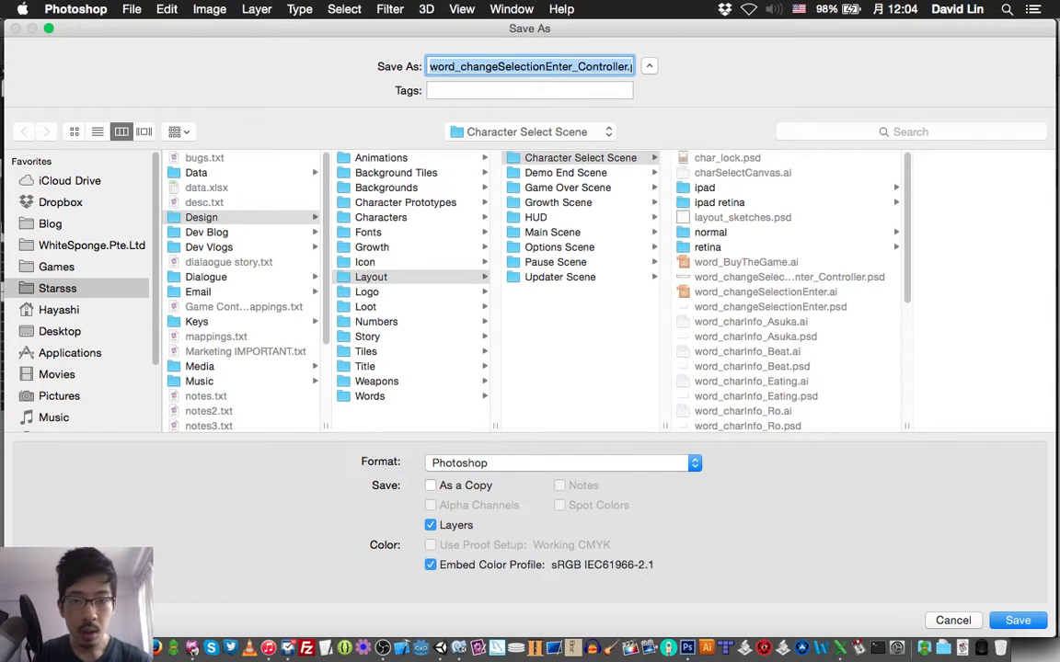
pyautogui.press('Right')
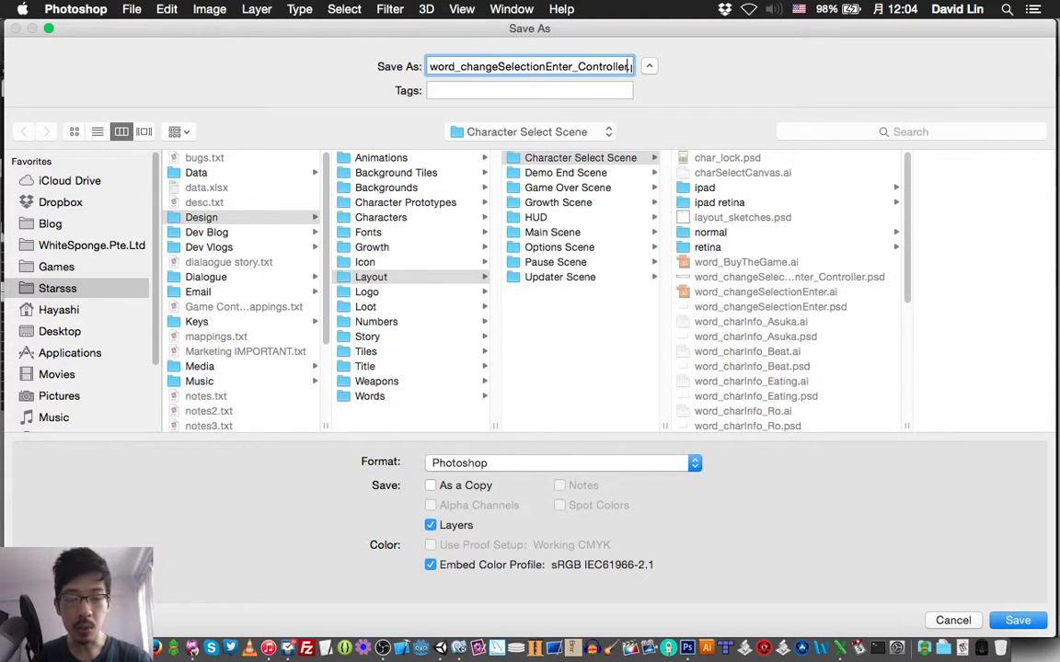
pyautogui.write('_New')
pyautogui.press('Return')
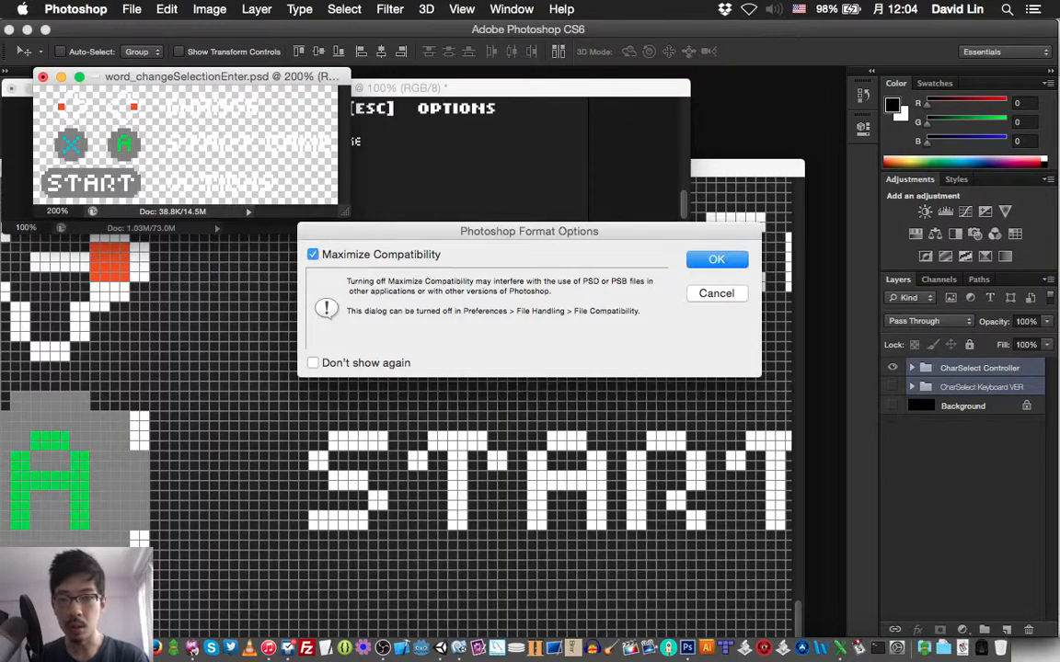
pyautogui.press('Return')
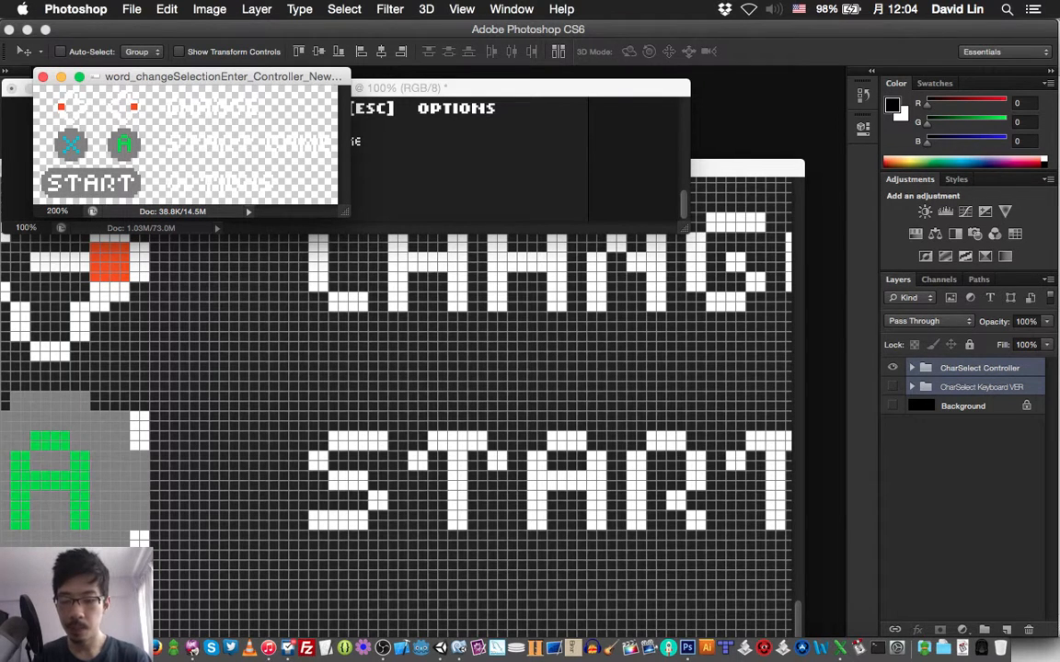
# Export the controller version for web as a transparent PNG-24 named word_changeSelectionEnter_Controller.png in the normal folder, replacing the existing file, and save the document.
pyautogui.press('super+alt+shift+s')
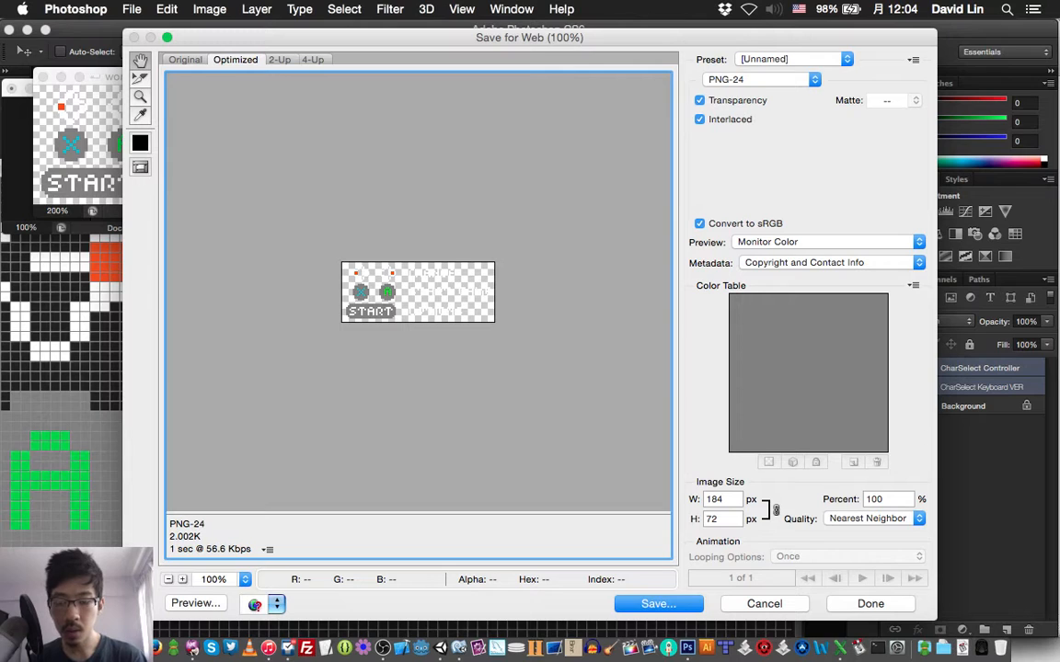
pyautogui.press('Return')
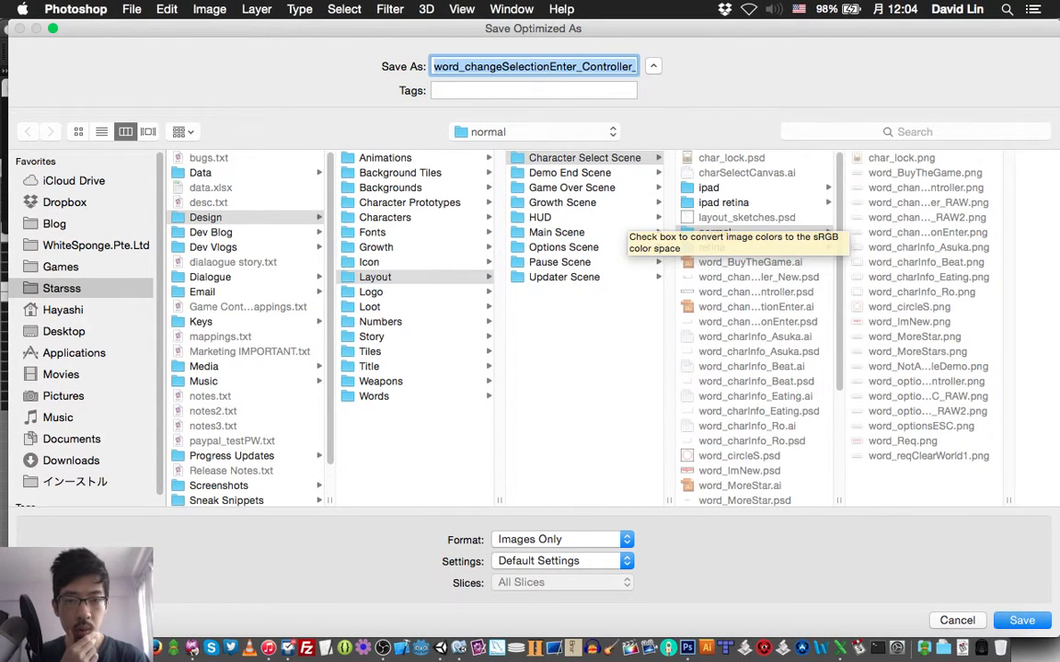
pyautogui.click(714, 232)
pyautogui.click(622, 66)
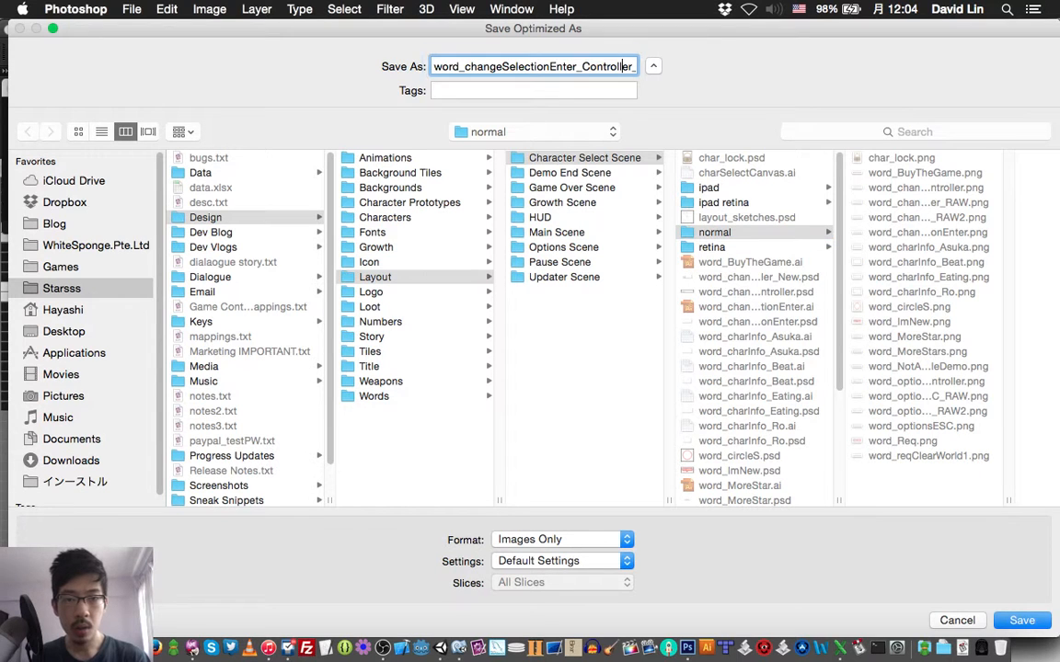
pyautogui.press('Right')
pyautogui.press('Right')
pyautogui.hotkey('shift', 'Right')
pyautogui.hotkey('shift', 'Right')
pyautogui.hotkey('shift', 'Right')
pyautogui.hotkey('shift', 'Right')
pyautogui.press('BackSpace')
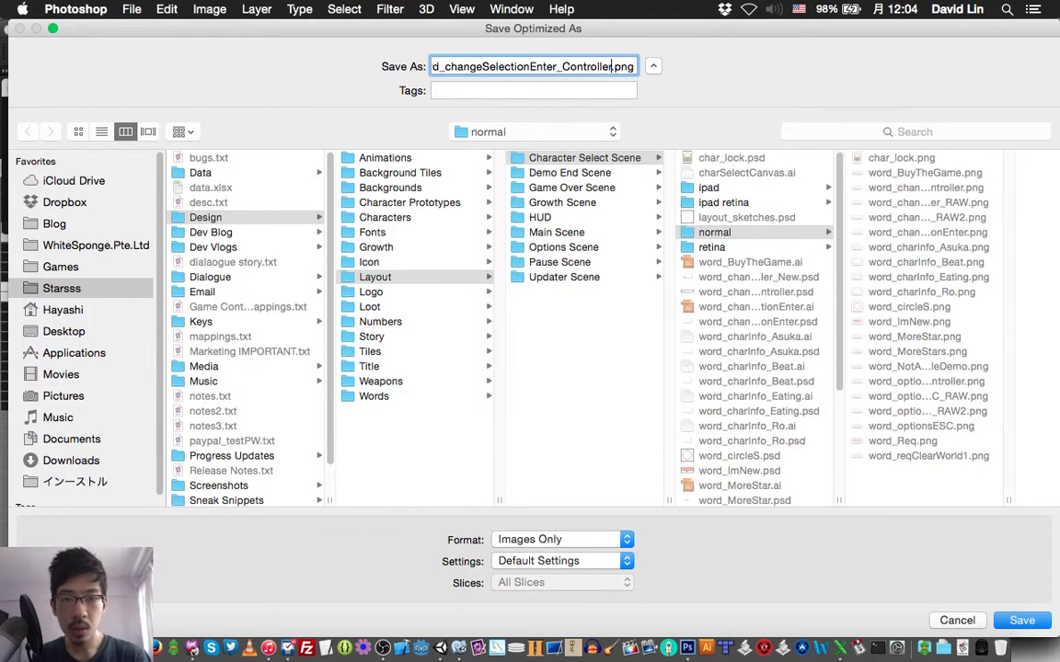
pyautogui.press('Return')
pyautogui.press('Return')
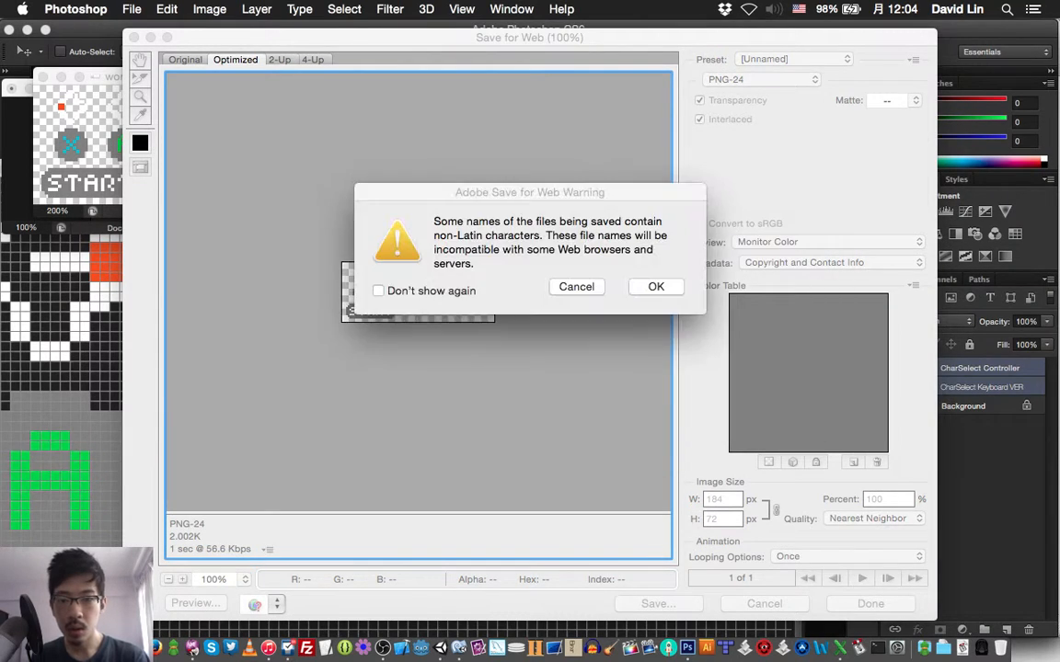
pyautogui.press('Return')
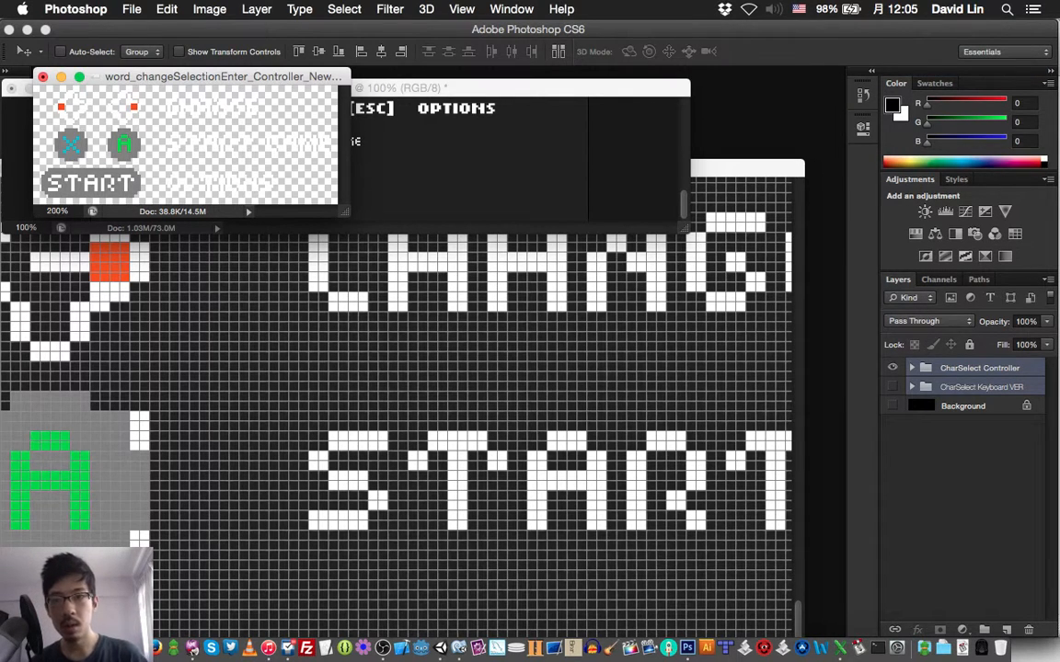
pyautogui.press('super+s')
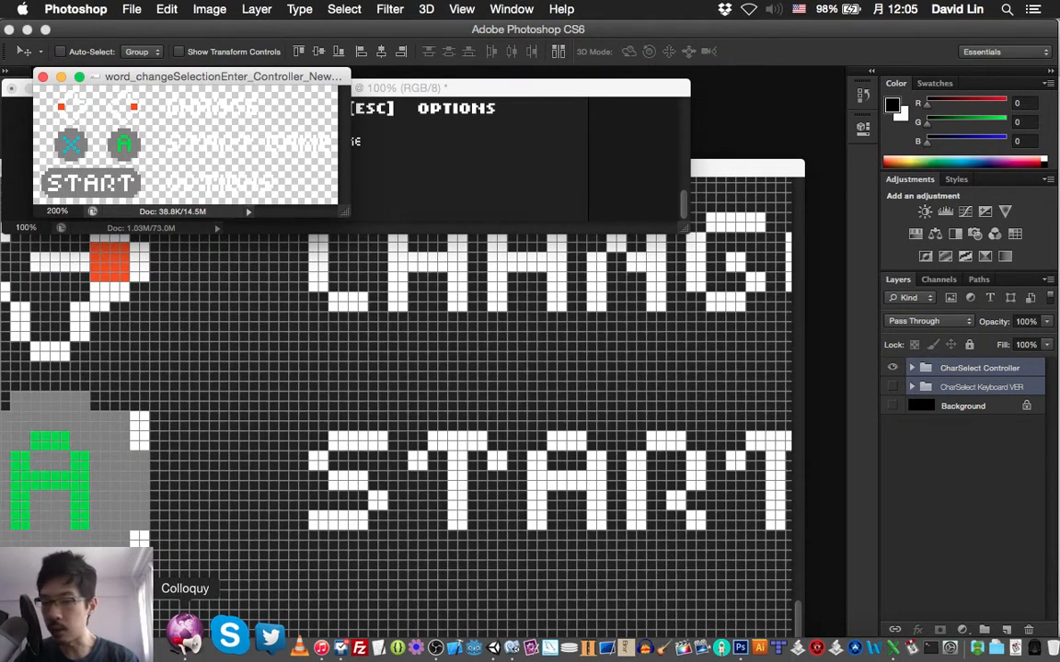
# Switch to Colloquy to read the stream chat messages, and return to Photoshop.
pyautogui.click(184, 633)
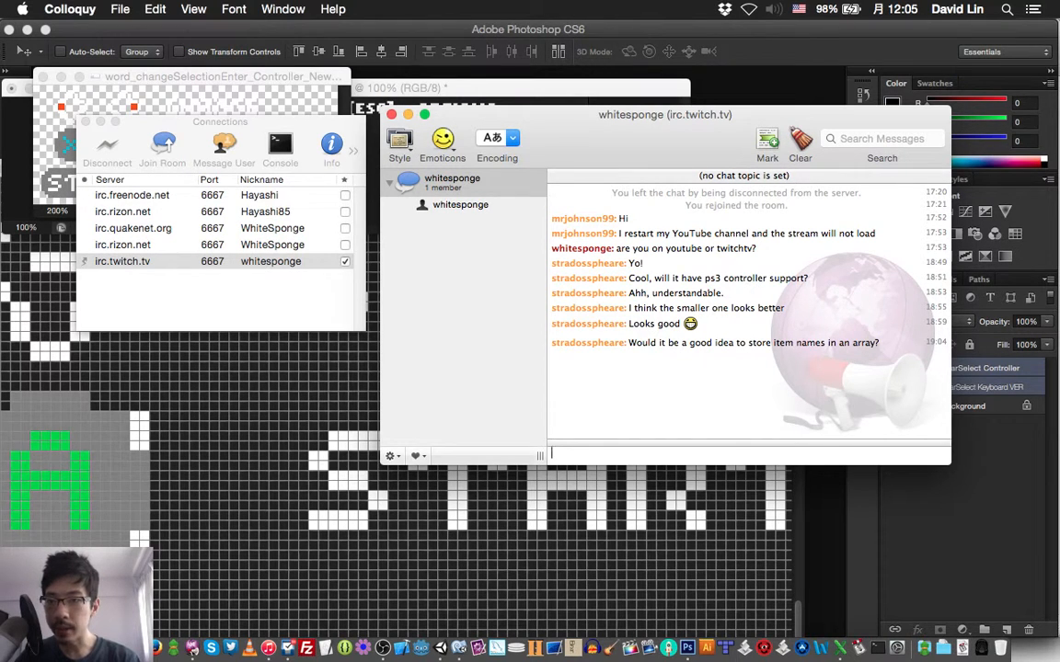
pyautogui.press('super+Tab')
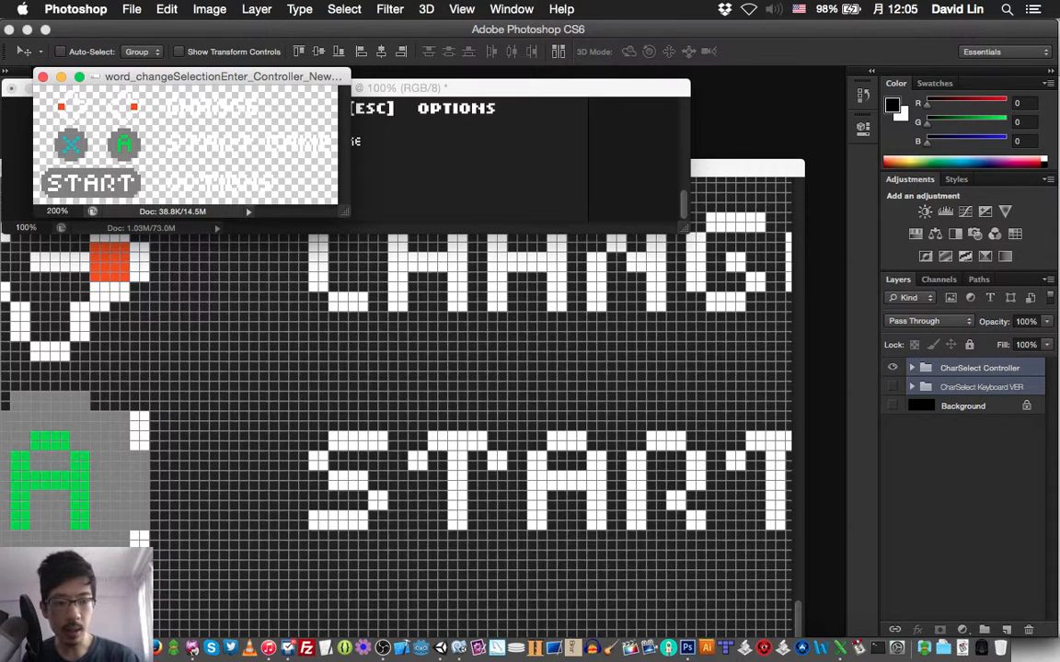
# Show only the CharSelect Keyboard VER group and export it for web as a transparent PNG-24, word_changeSelectionEnter.png, replacing the existing file in the normal folder.
pyautogui.click(892, 386)
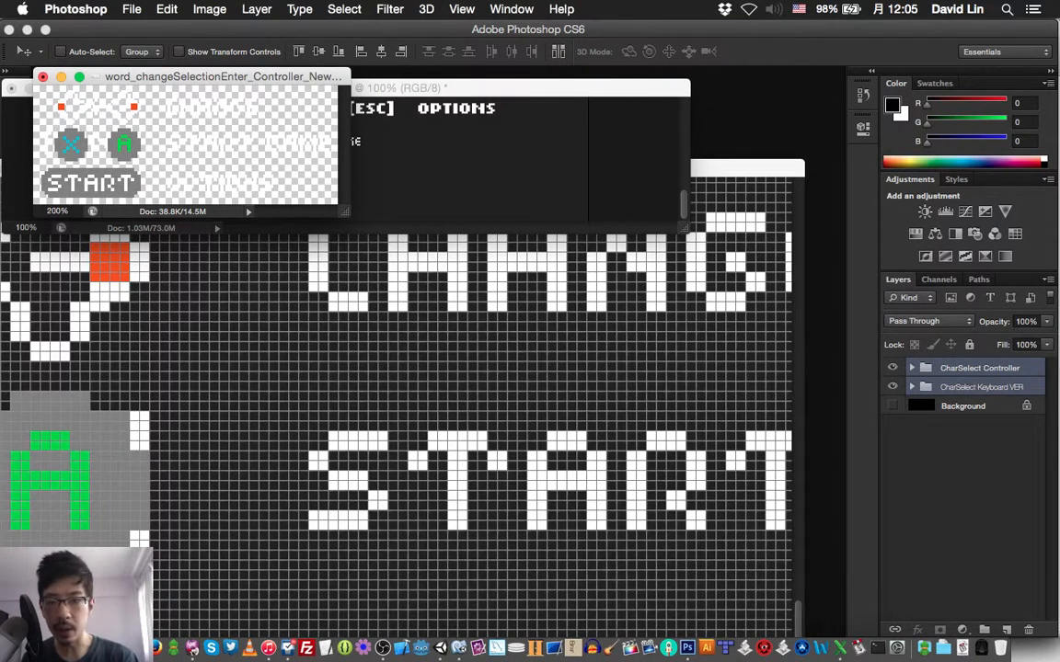
pyautogui.click(892, 367)
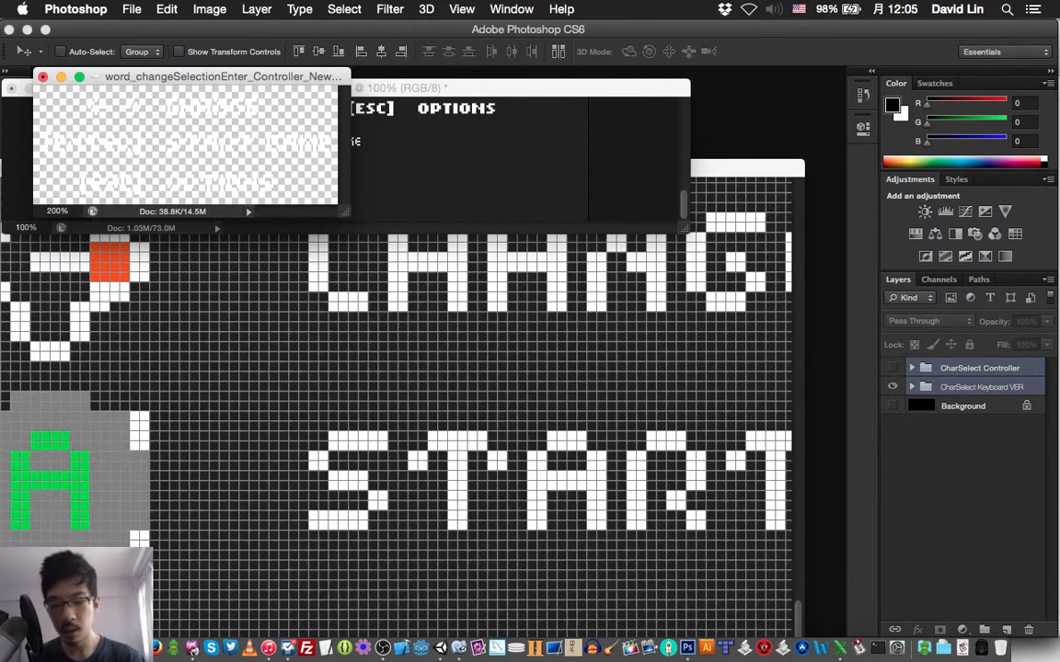
pyautogui.press('super+alt+shift+s')
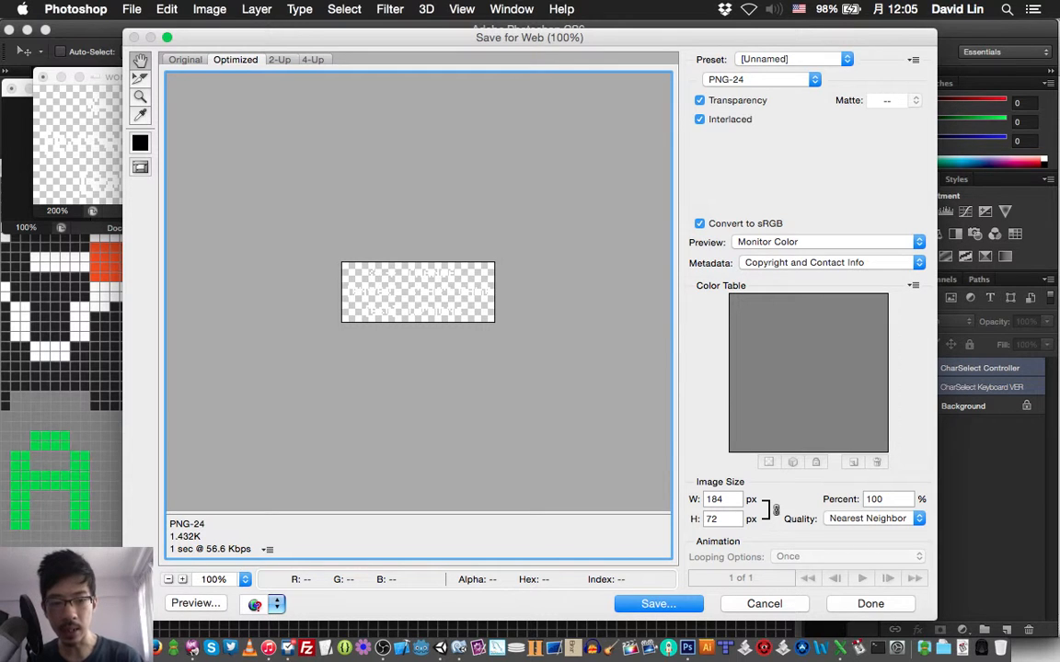
pyautogui.press('Return')
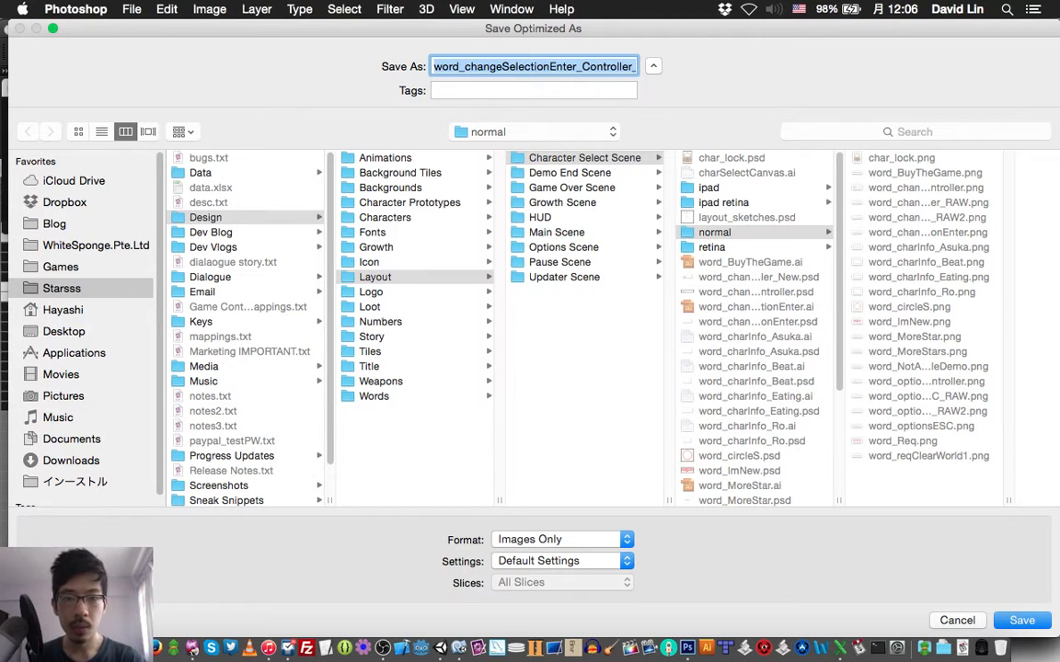
pyautogui.click(624, 66)
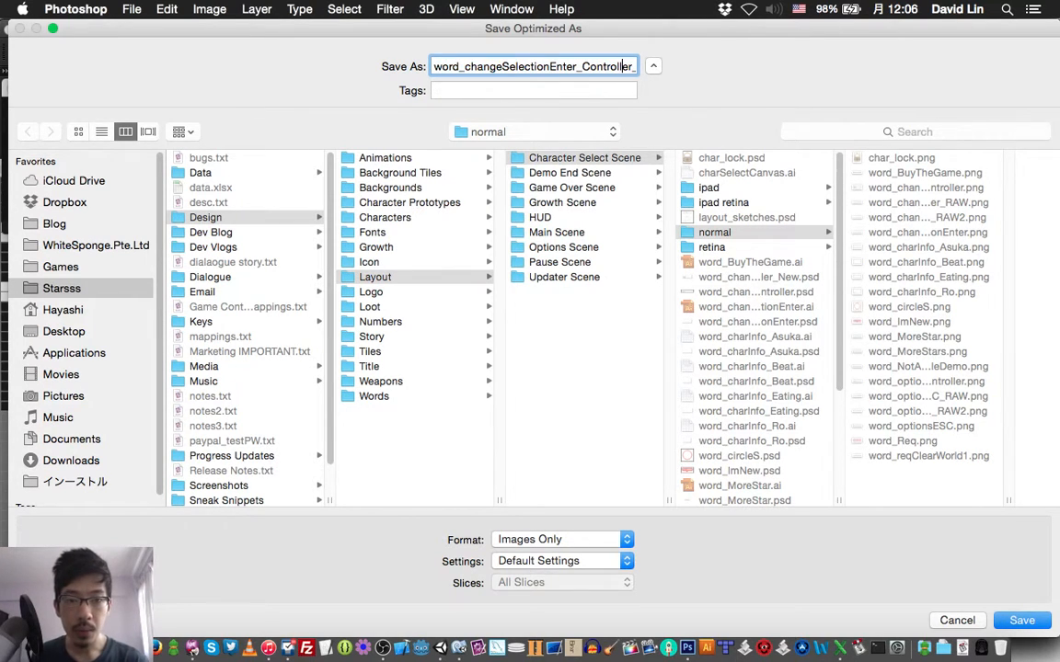
pyautogui.press('Right')
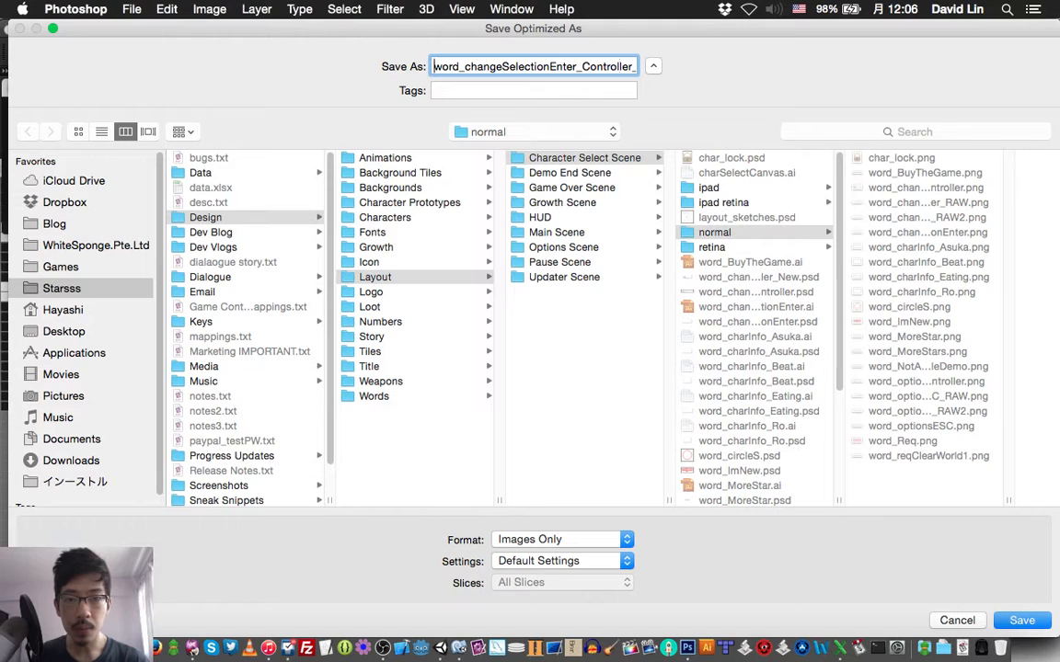
pyautogui.write('_New.png')
pyautogui.press('shift+super+Left')
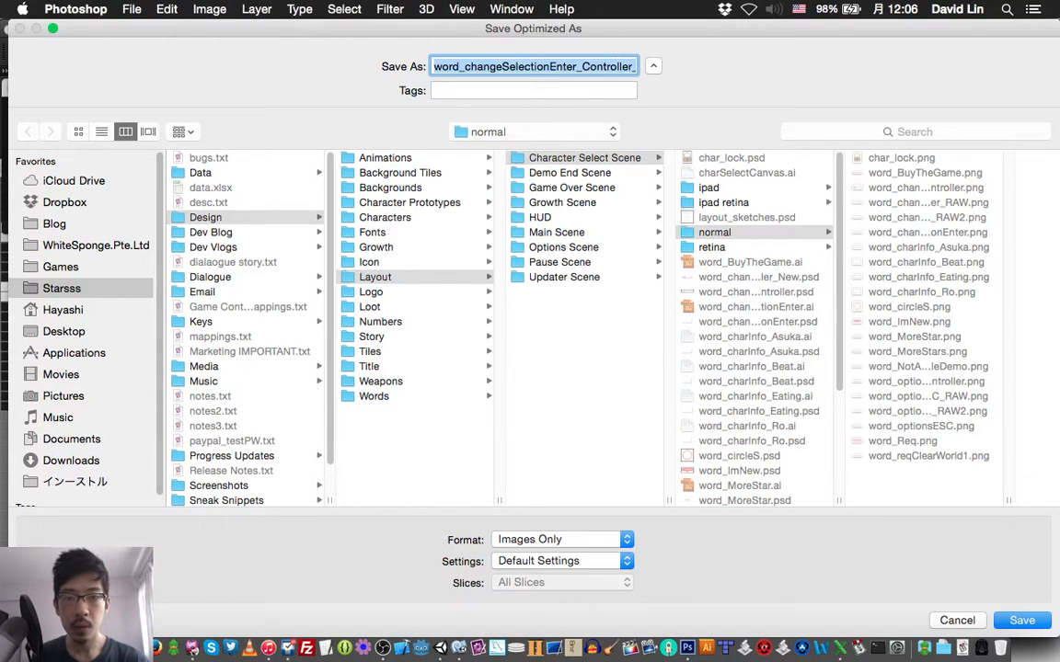
pyautogui.press('Right')
pyautogui.press('BackSpace')
pyautogui.press('BackSpace')
pyautogui.press('BackSpace')
pyautogui.press('BackSpace')
pyautogui.press('BackSpace')
pyautogui.press('BackSpace')
pyautogui.press('BackSpace')
pyautogui.press('BackSpace')
pyautogui.press('BackSpace')
pyautogui.press('BackSpace')
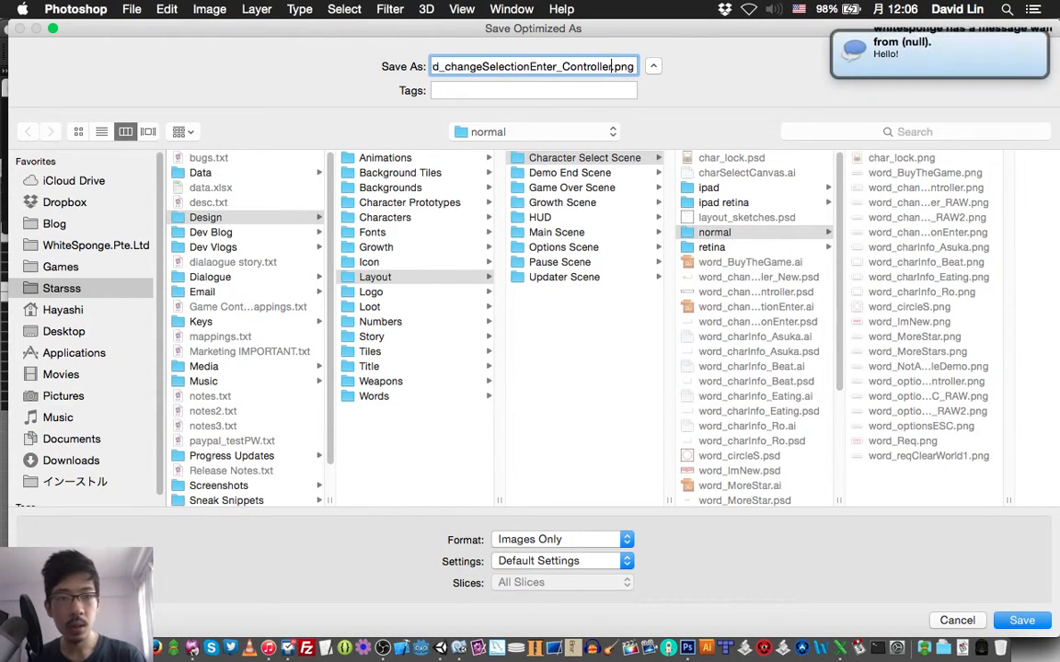
pyautogui.press('BackSpace')
pyautogui.press('BackSpace')
pyautogui.press('BackSpace')
pyautogui.press('BackSpace')
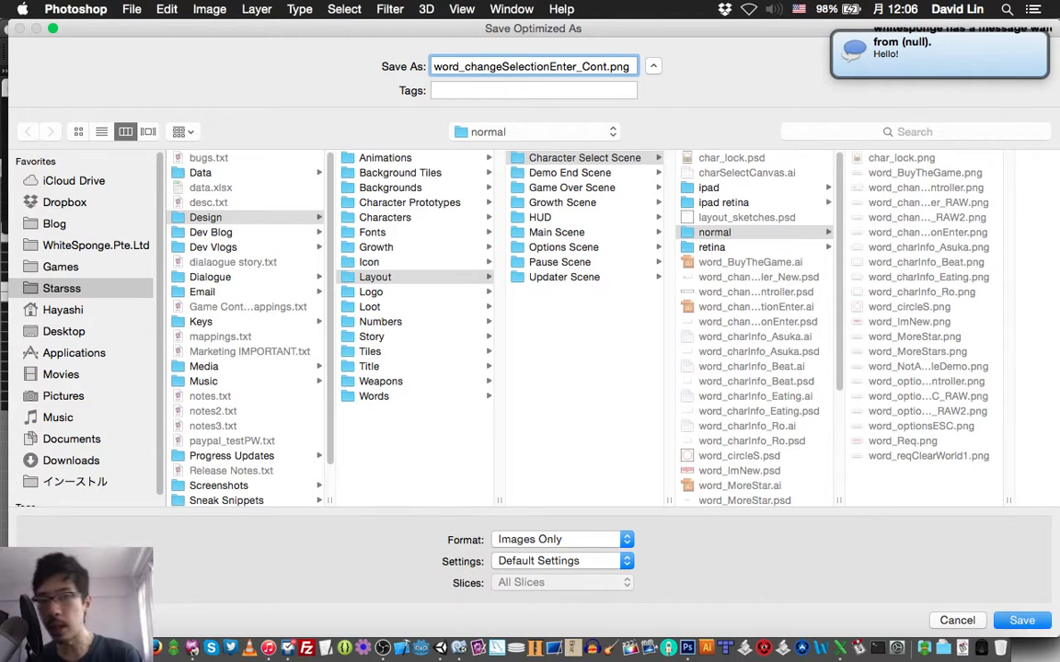
pyautogui.press('BackSpace')
pyautogui.press('Return')
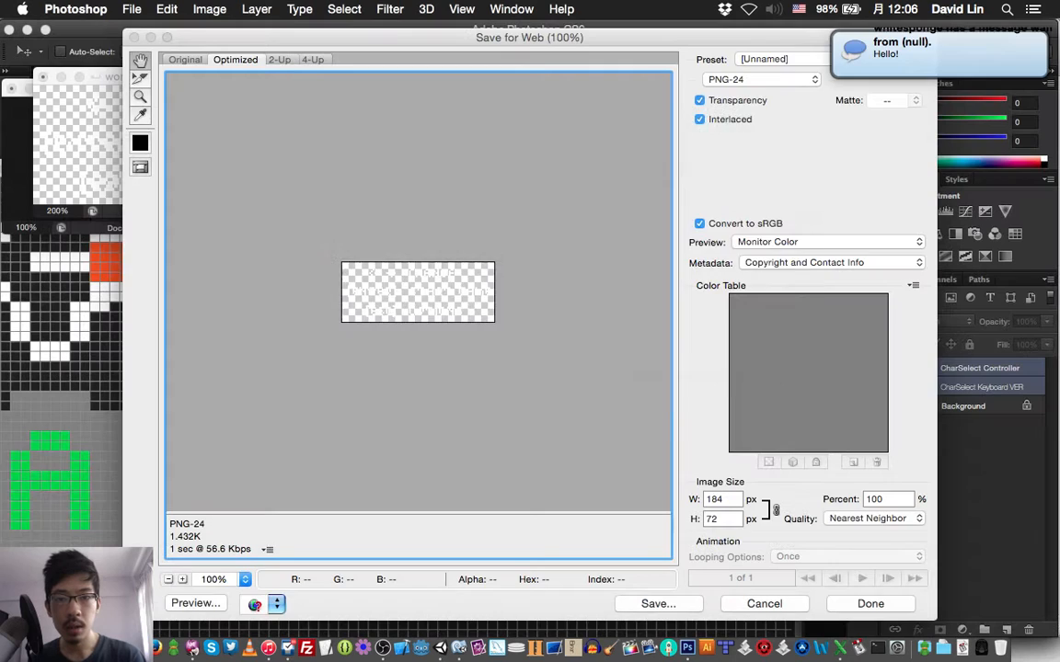
pyautogui.press('Return')
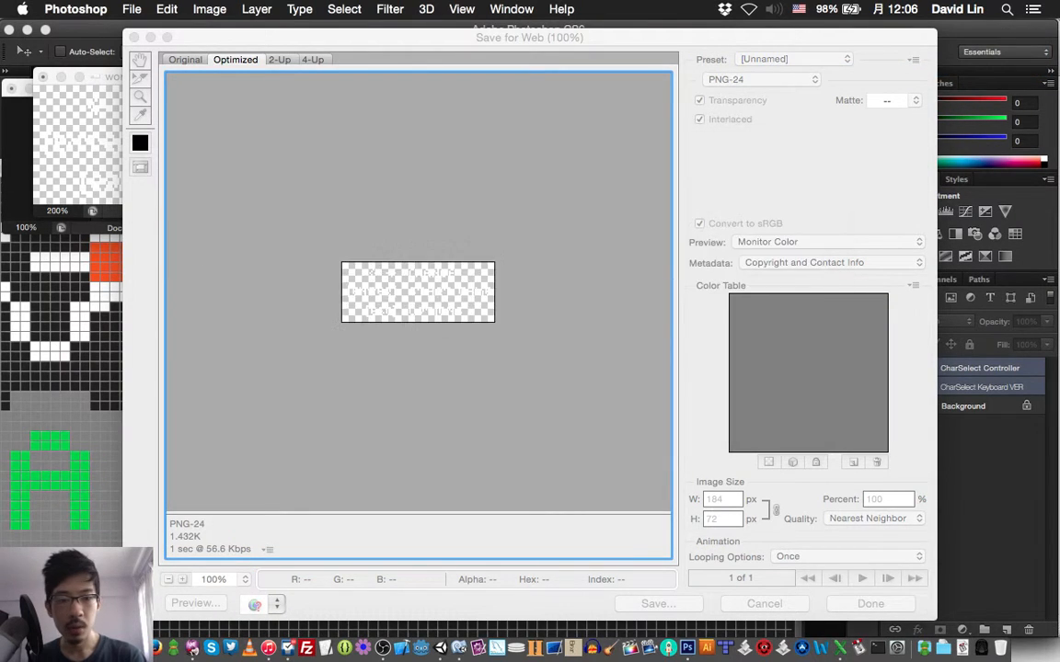
pyautogui.press('Return')
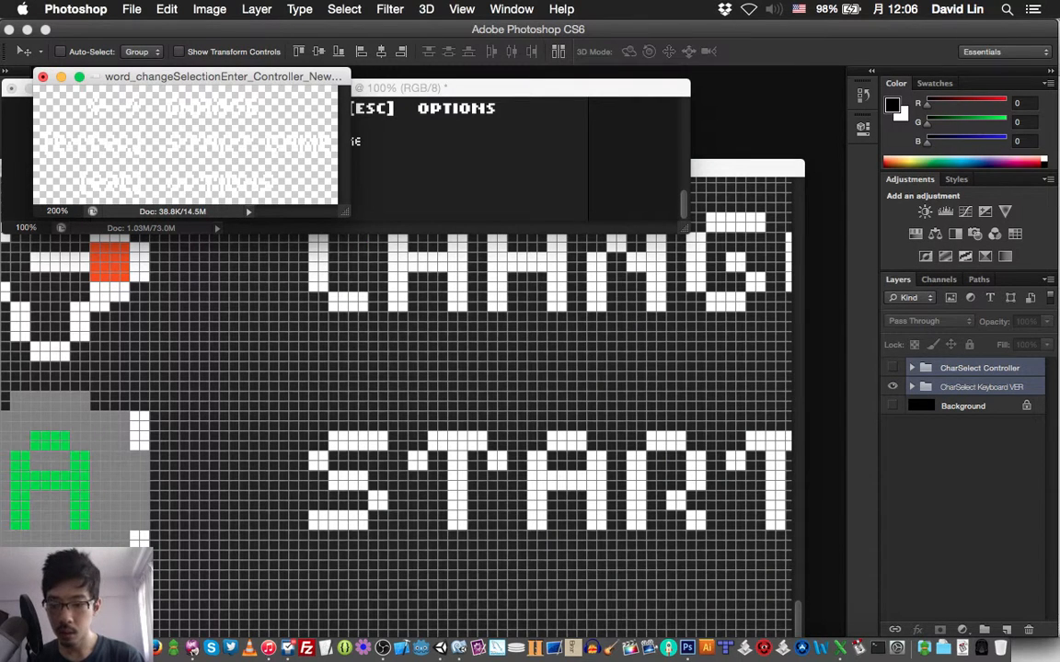
# Check the Colloquy stream chat for the newly arrived message and come back to Photoshop.
pyautogui.click(191, 633)
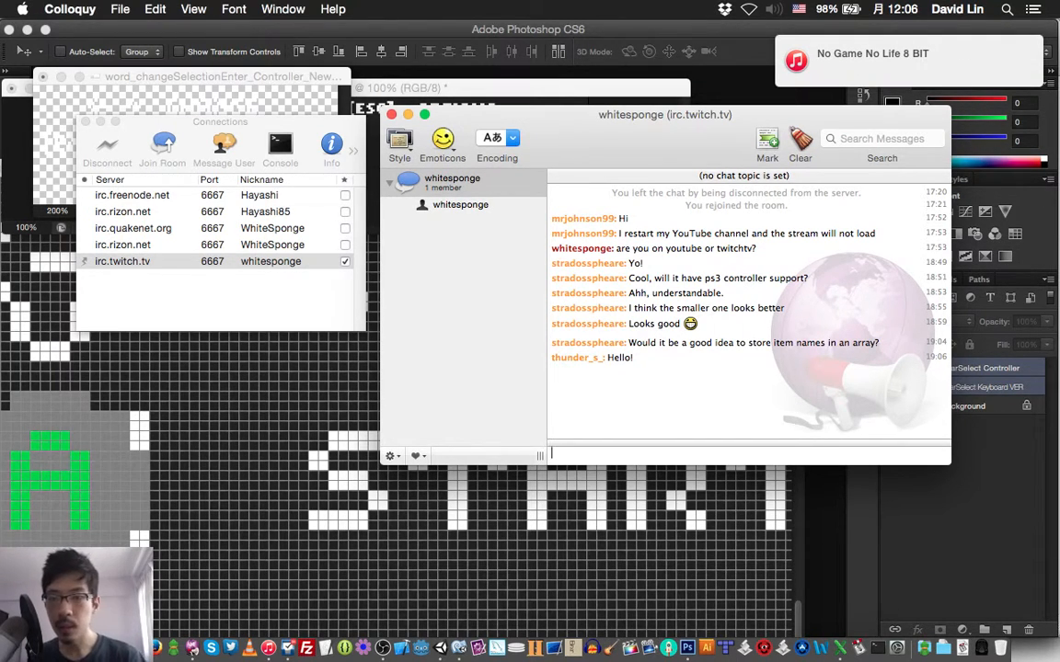
pyautogui.press('super+Tab')
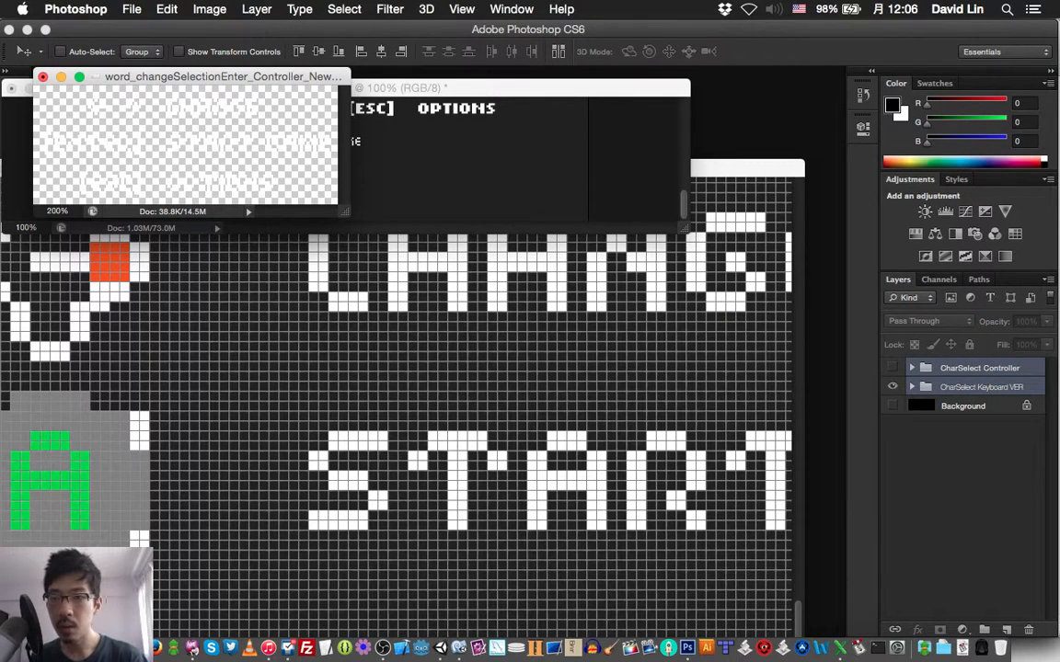
# Reveal the current document's Character Select Scene folder in Finder and open its normal subfolder containing the exported PNGs.
pyautogui.rightClick(221, 77)
pyautogui.click(184, 93)
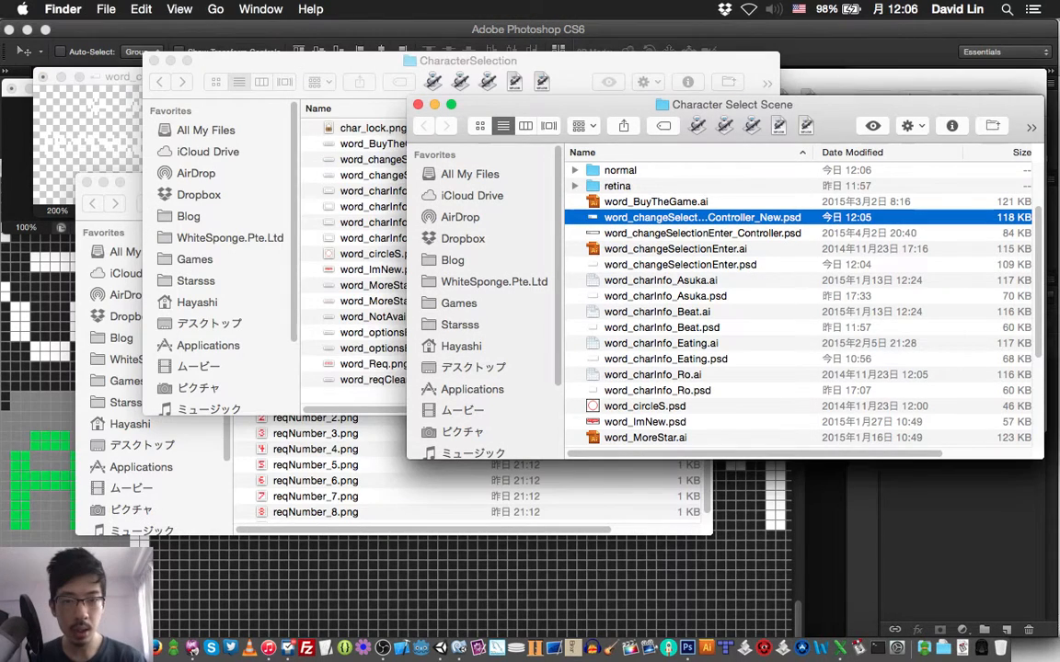
pyautogui.click(620, 171)
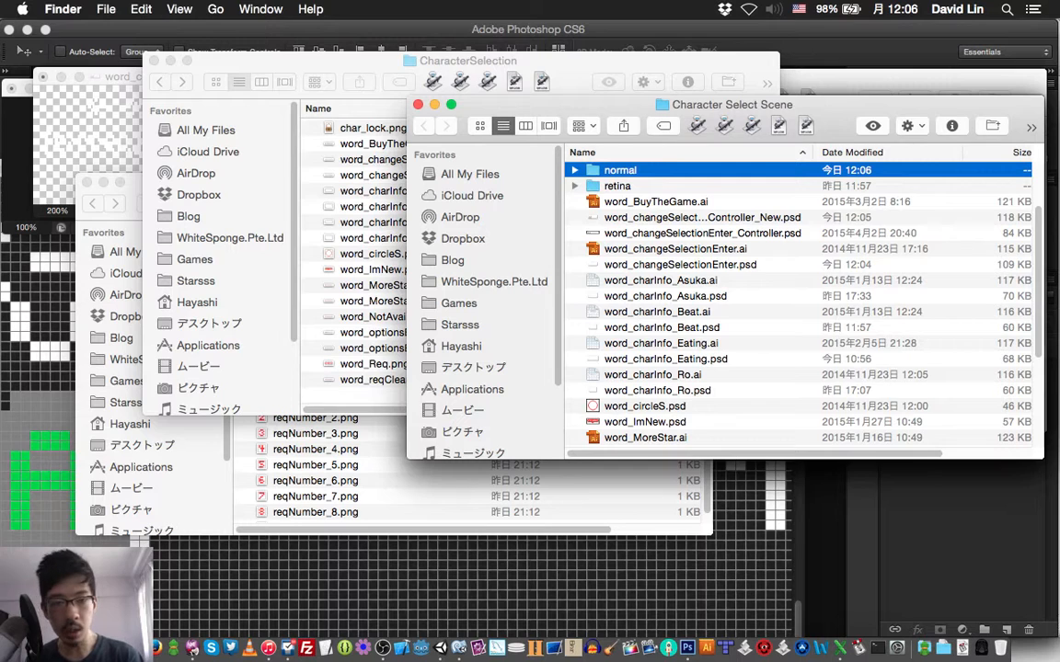
pyautogui.doubleClick(620, 170)
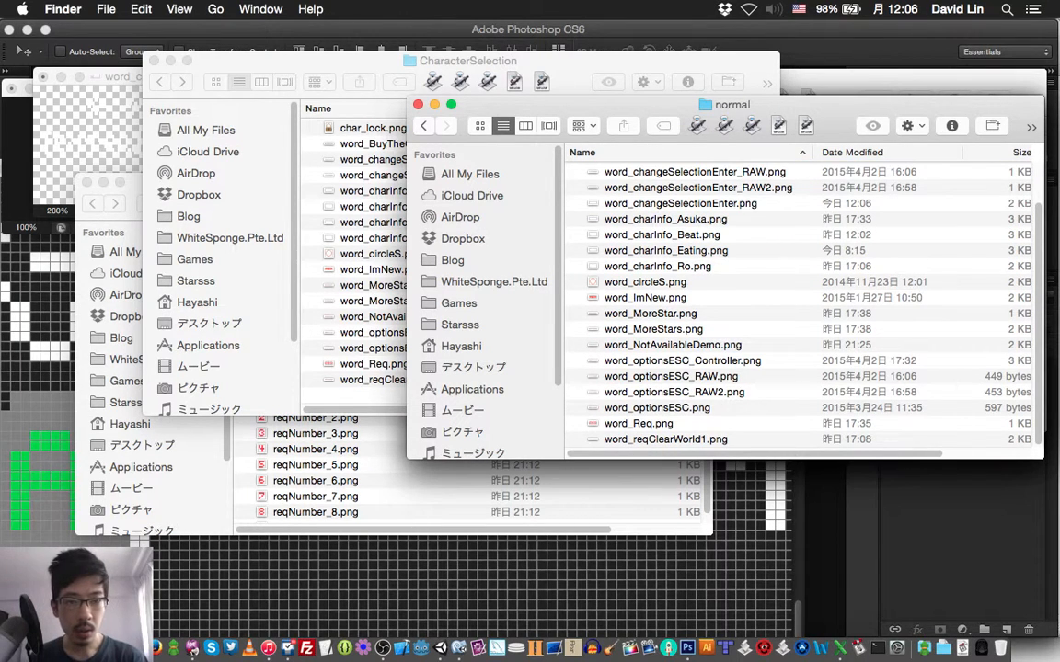
# Move word_changeSelectionEnter.png and word_changeSelectionEnter_Controller.png from the normal folder into the CharacterSelection folder, replacing both existing files.
pyautogui.click(681, 203)
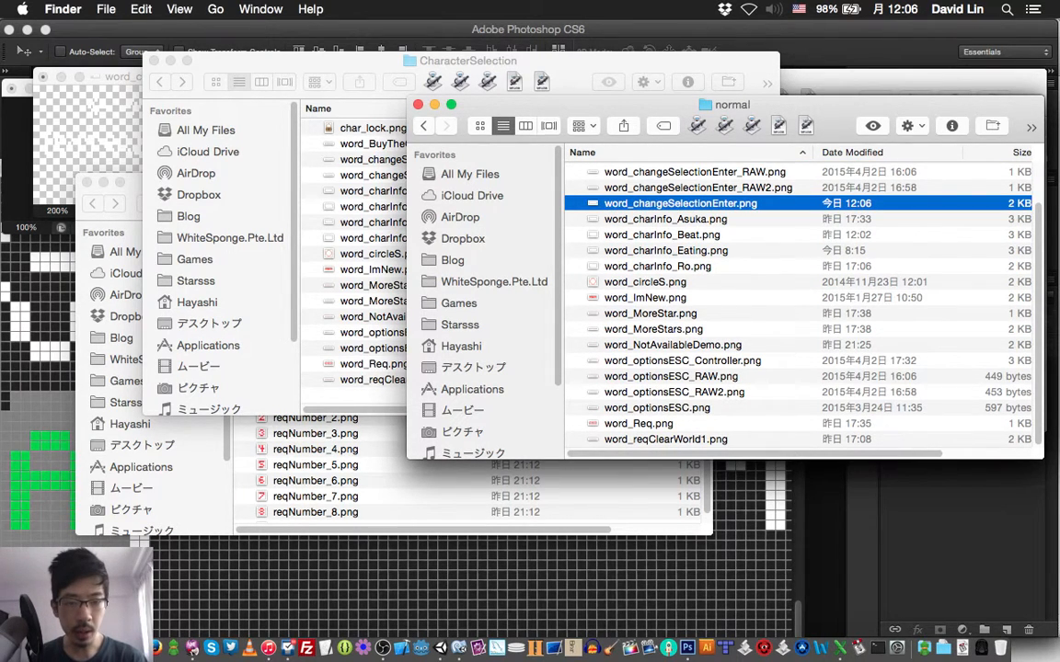
pyautogui.scroll(2, 801, 304)
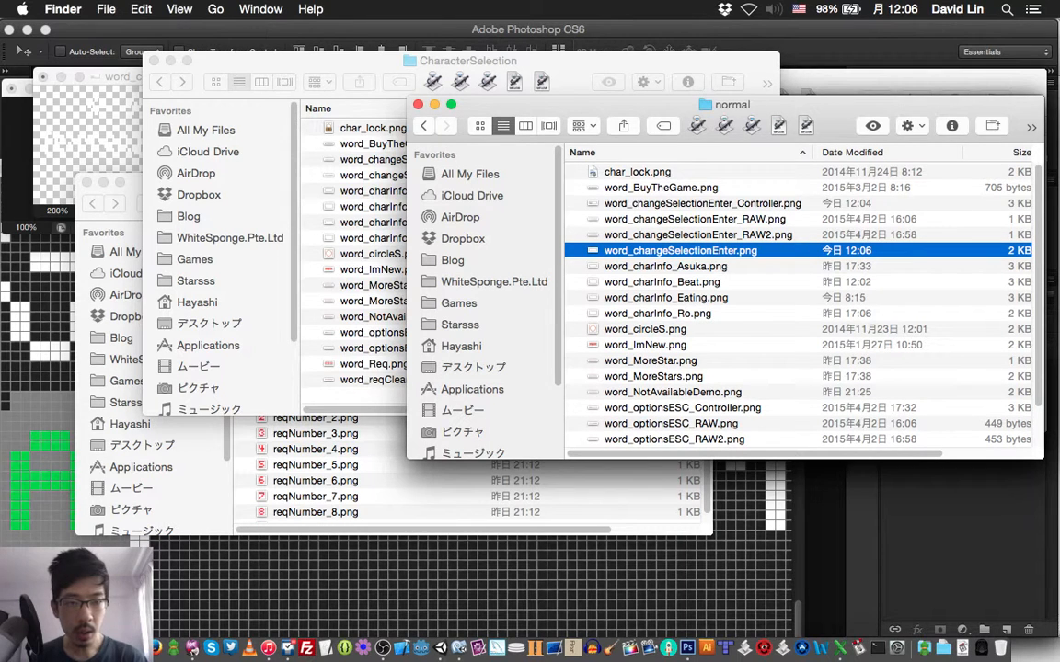
pyautogui.keyDown('super'); pyautogui.click(701, 203); pyautogui.keyUp('super')
pyautogui.press('super+c')
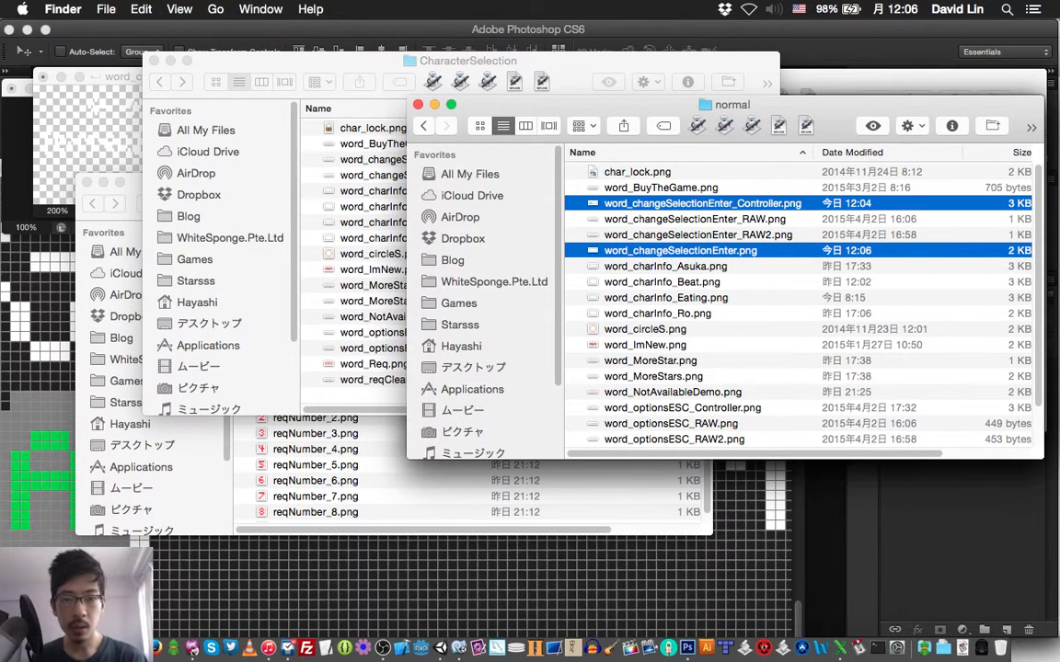
pyautogui.click(552, 61)
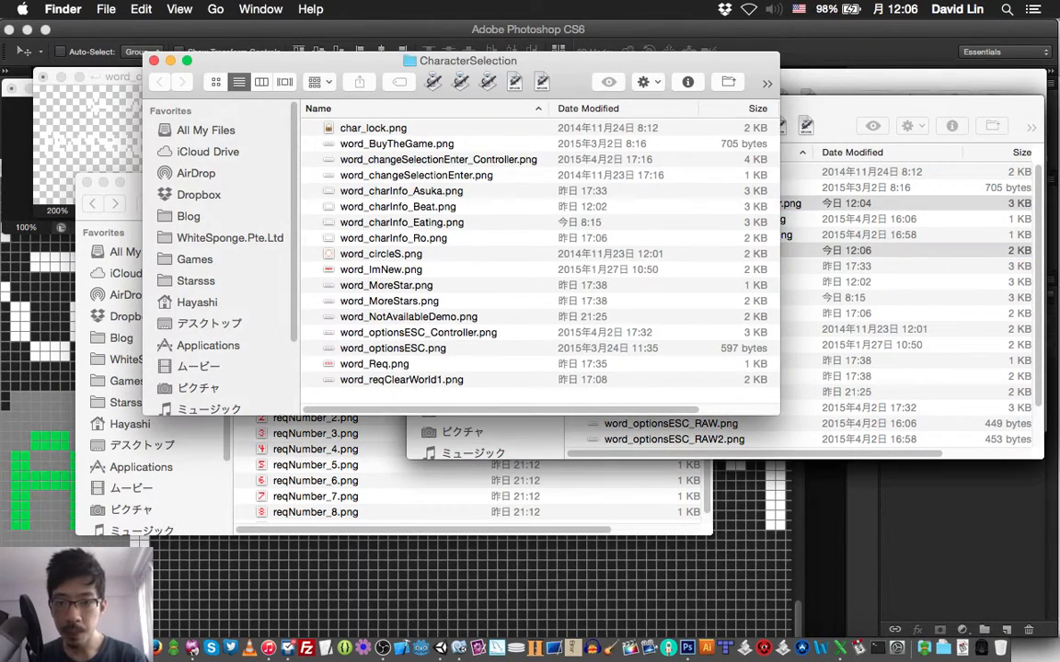
pyautogui.press('super+alt+v')
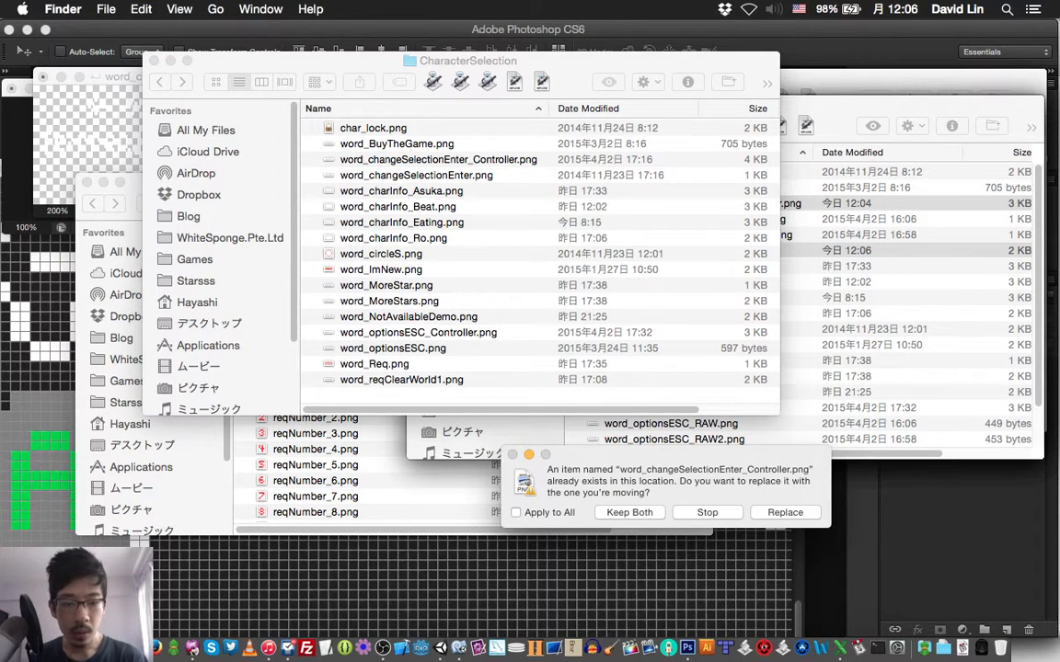
pyautogui.click(516, 512)
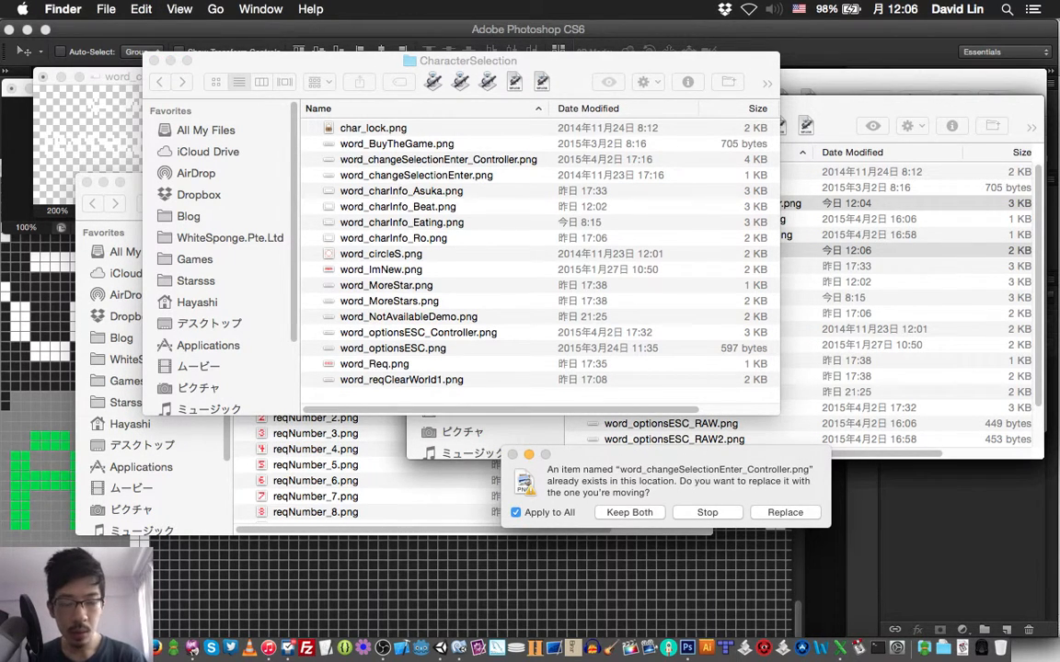
pyautogui.press('Return')
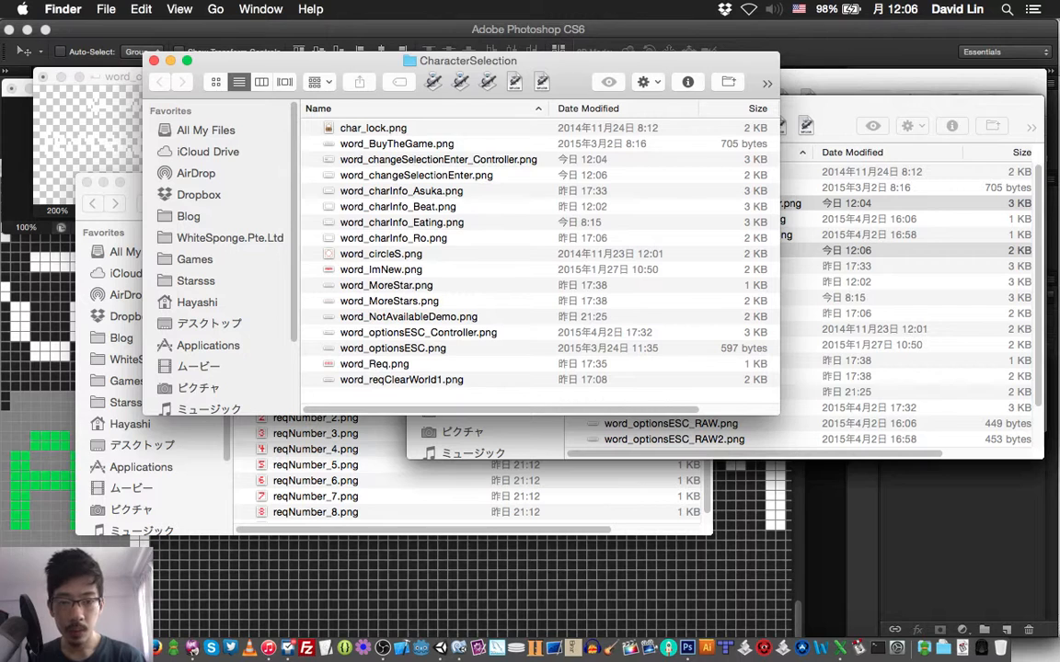
# Switch to Unity and compare the previews and import settings of the word_changeSelectionEnter and word_changeSelectionEnter_Controller textures.
pyautogui.click(440, 635)
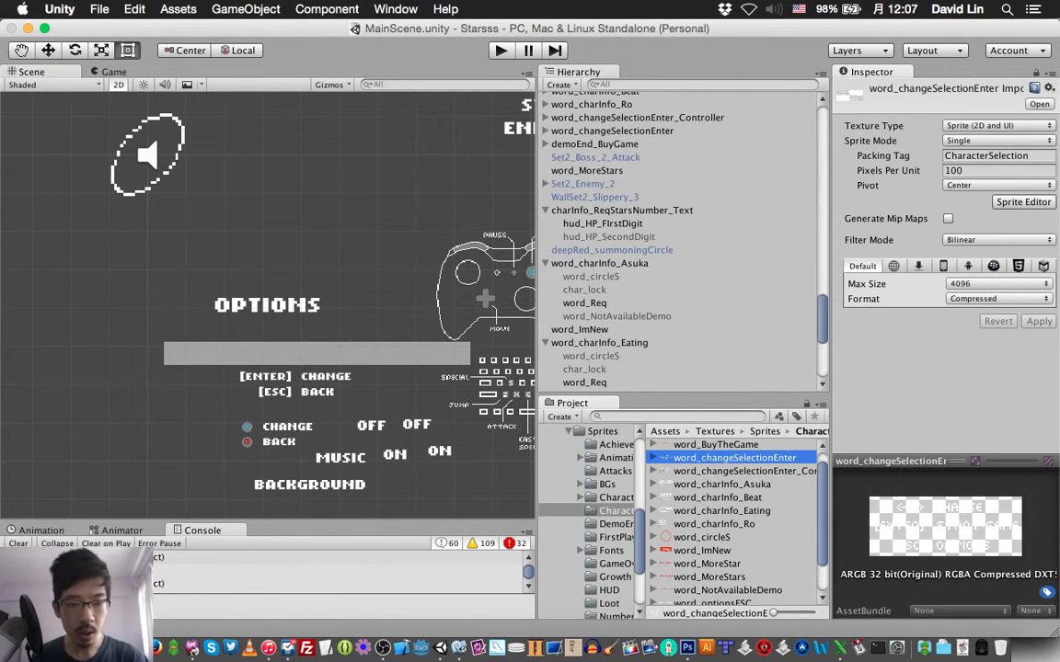
pyautogui.keyDown('shift'); pyautogui.click(743, 471); pyautogui.keyUp('shift')
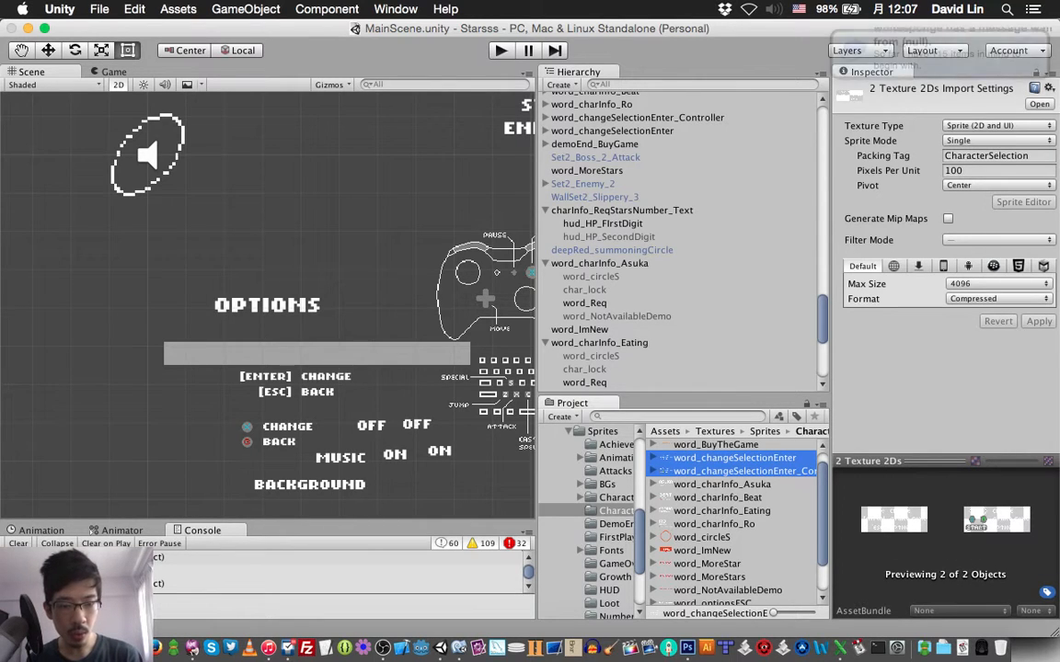
pyautogui.click(735, 458)
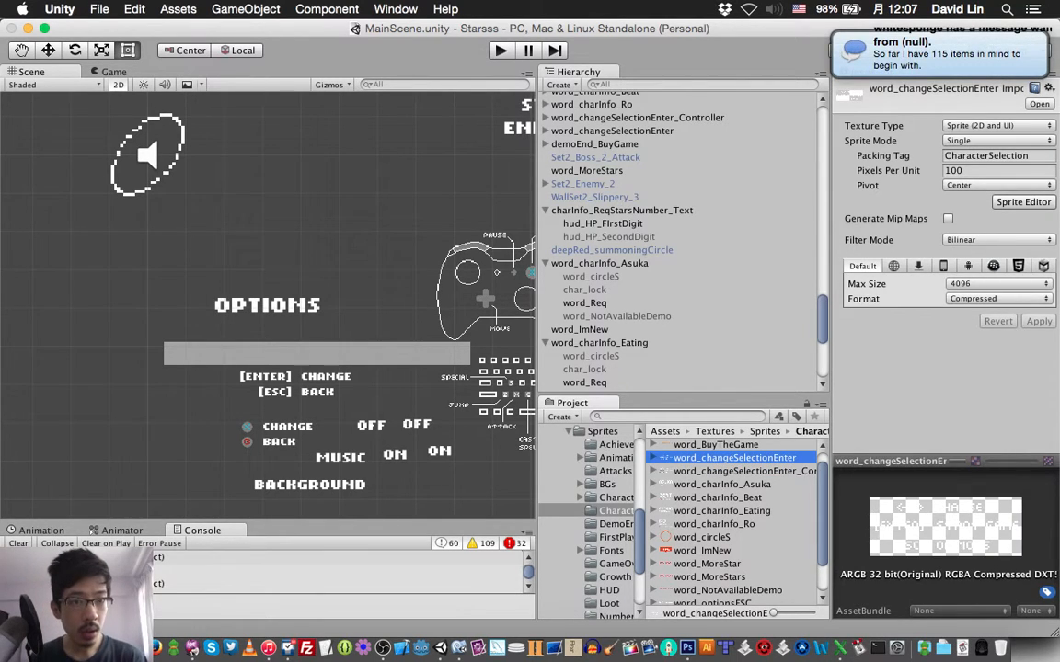
pyautogui.click(743, 471)
pyautogui.click(735, 458)
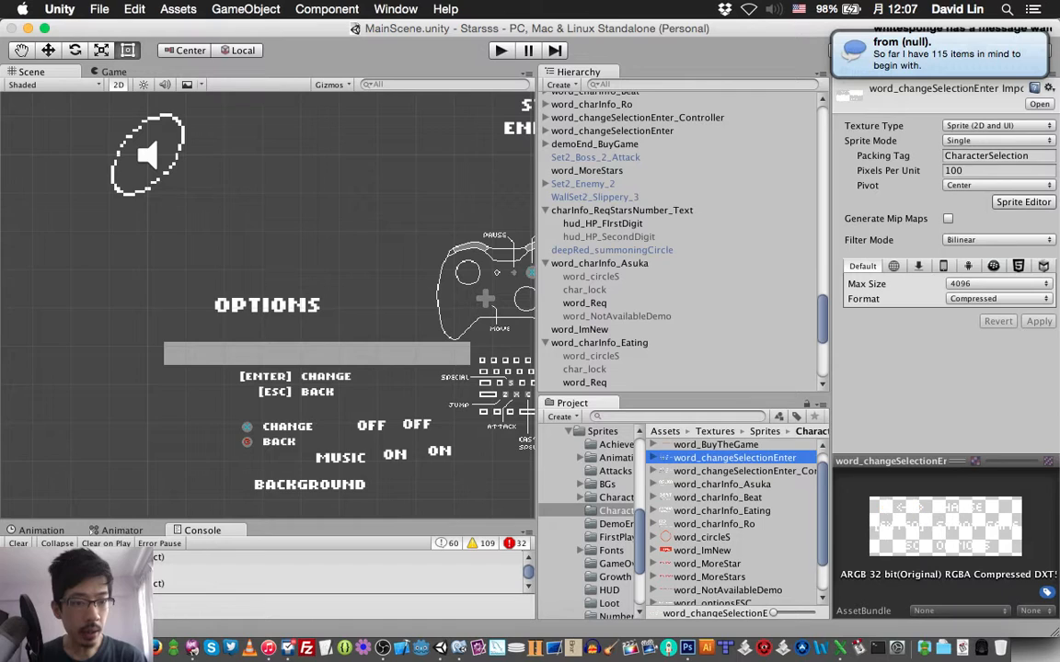
pyautogui.click(743, 471)
pyautogui.keyDown('shift'); pyautogui.click(735, 458); pyautogui.keyUp('shift')
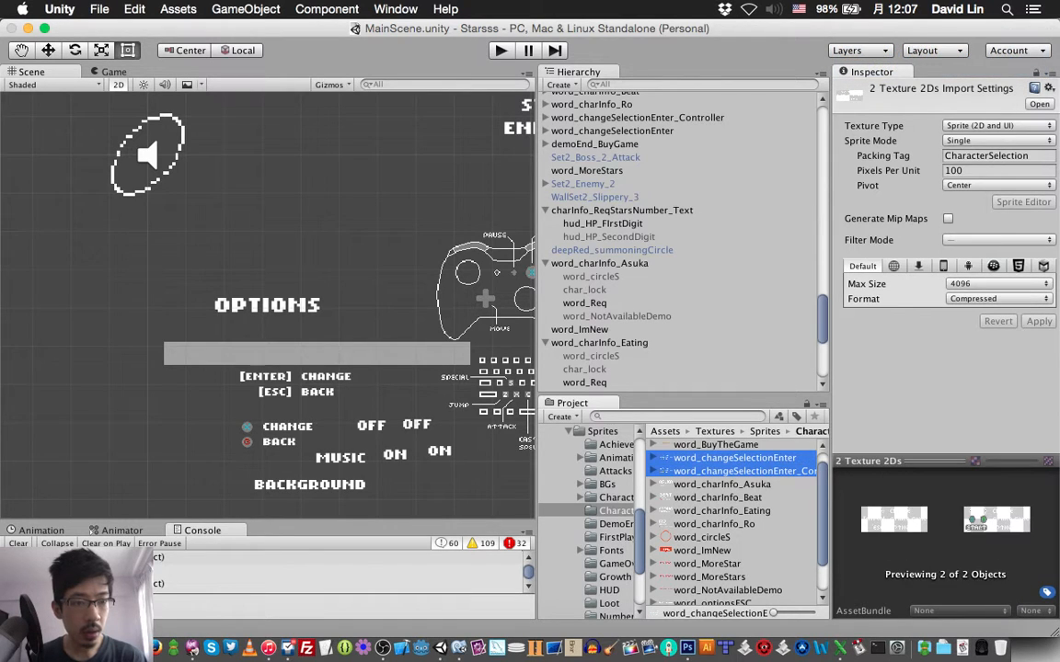
pyautogui.click(743, 471)
pyautogui.click(735, 458)
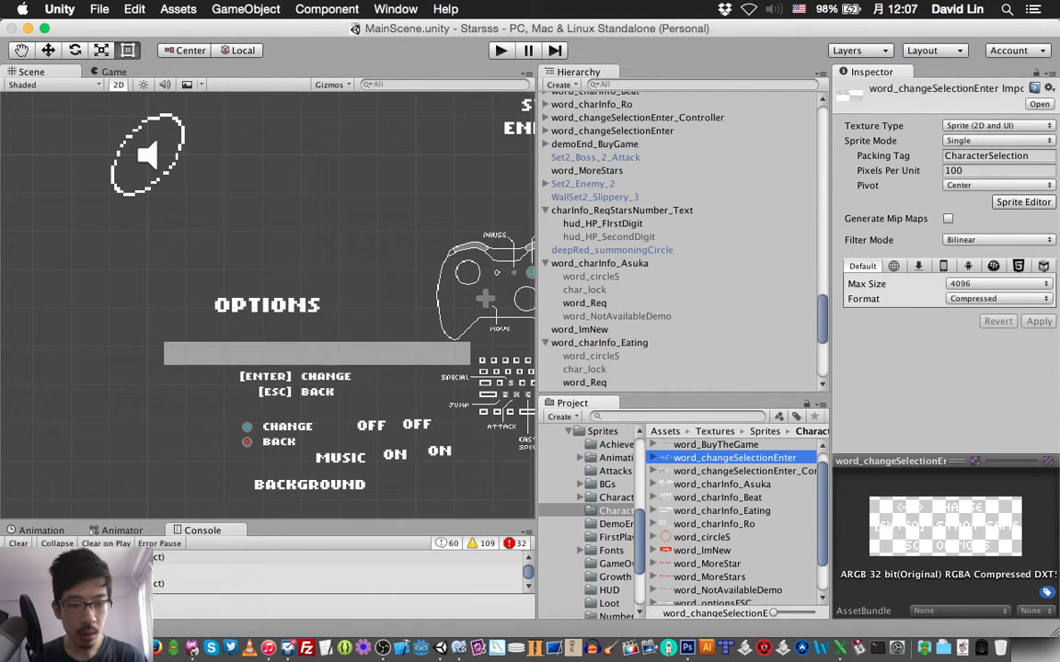
pyautogui.click(743, 471)
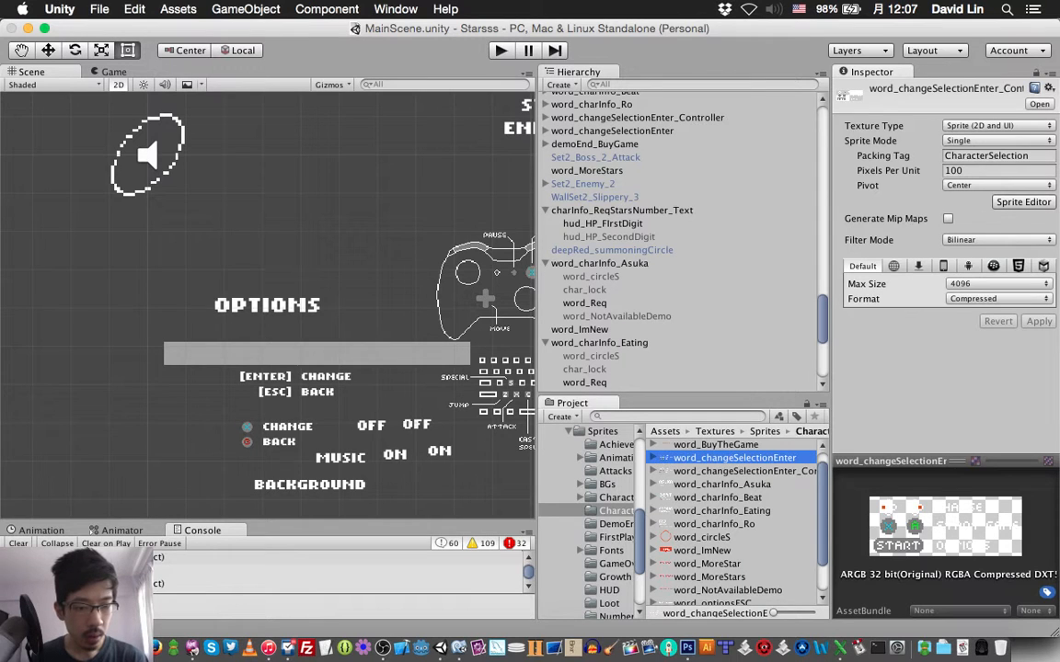
# Set both change-selection textures, keyboard and controller, to Point filter mode and 72 pixels per unit.
pyautogui.click(735, 458)
pyautogui.keyDown('shift'); pyautogui.click(744, 471); pyautogui.keyUp('shift')
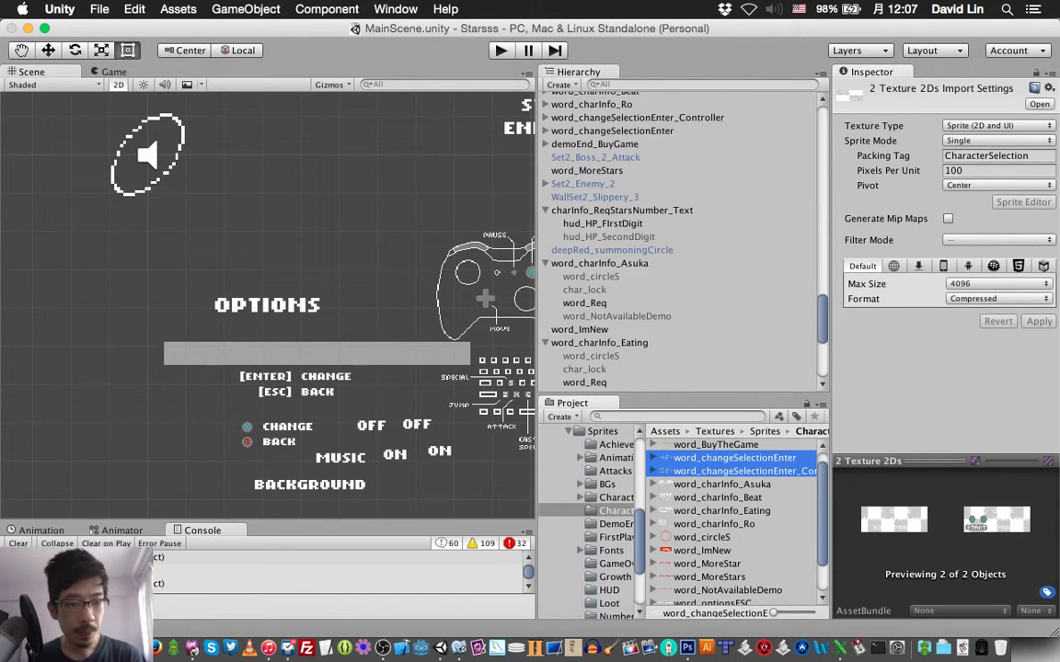
pyautogui.click(998, 239)
pyautogui.click(970, 227)
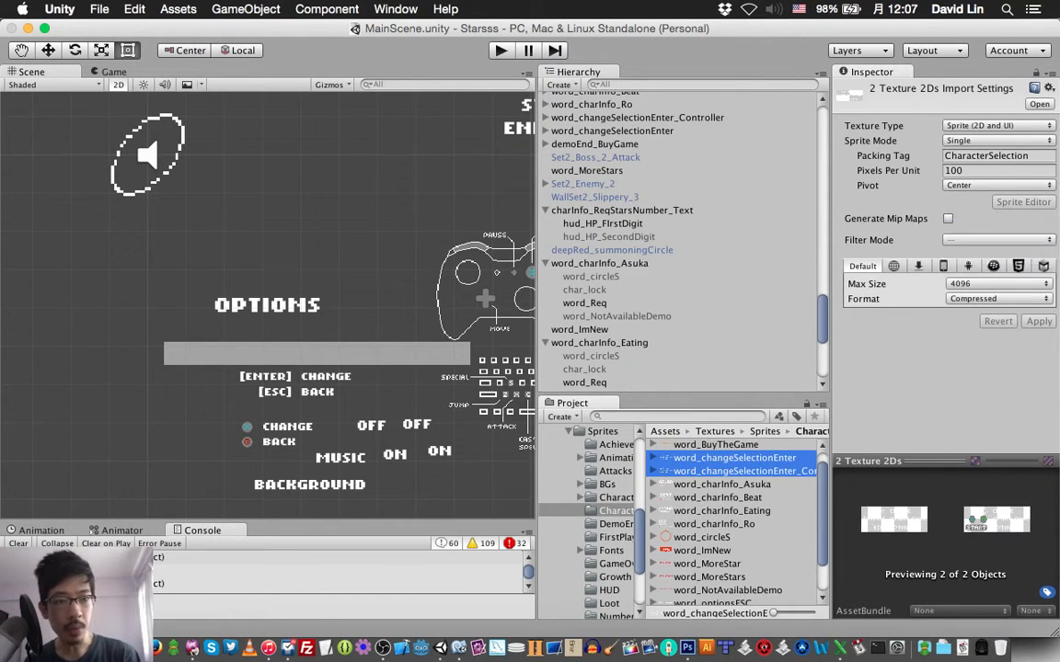
pyautogui.click(998, 170)
pyautogui.write('72')
pyautogui.press('Tab')
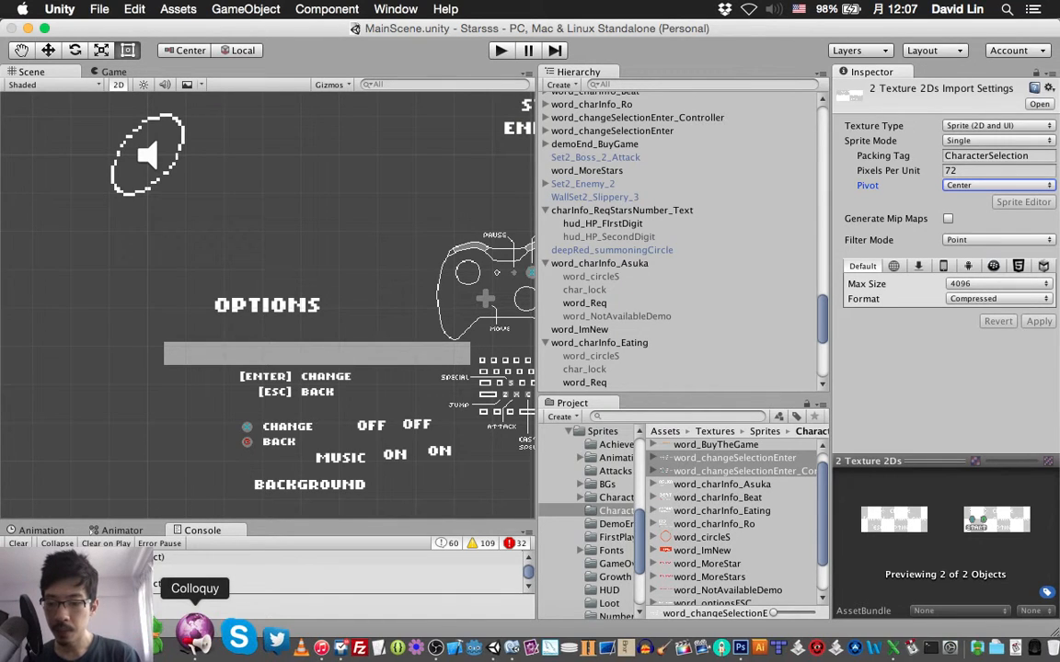
# Read the stream chat messages in Colloquy and return to Unity.
pyautogui.click(192, 635)
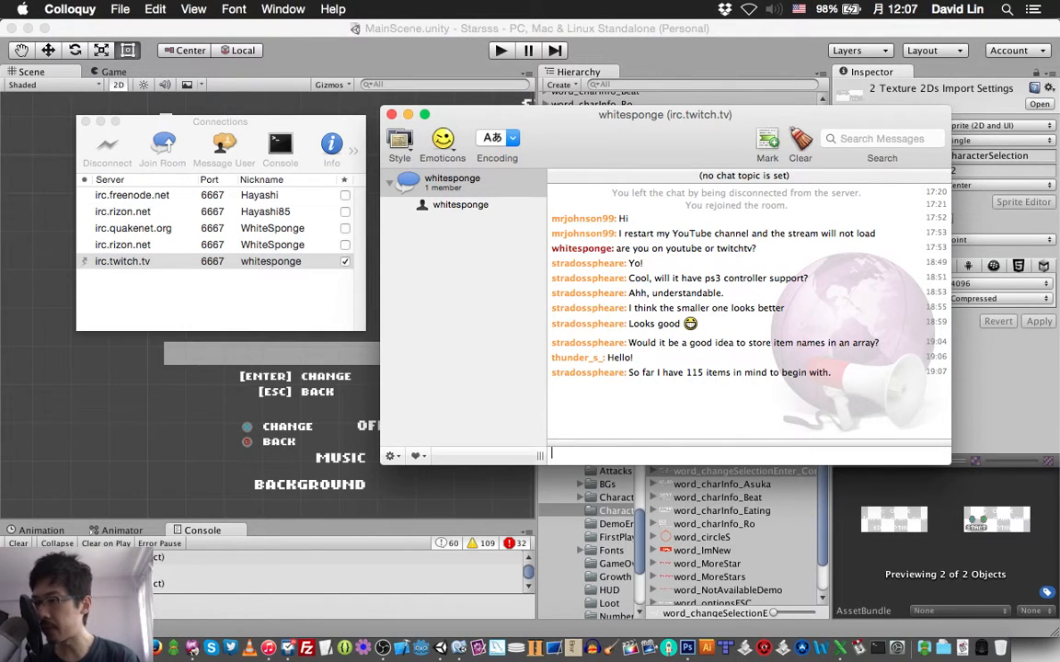
pyautogui.press('super+Tab')
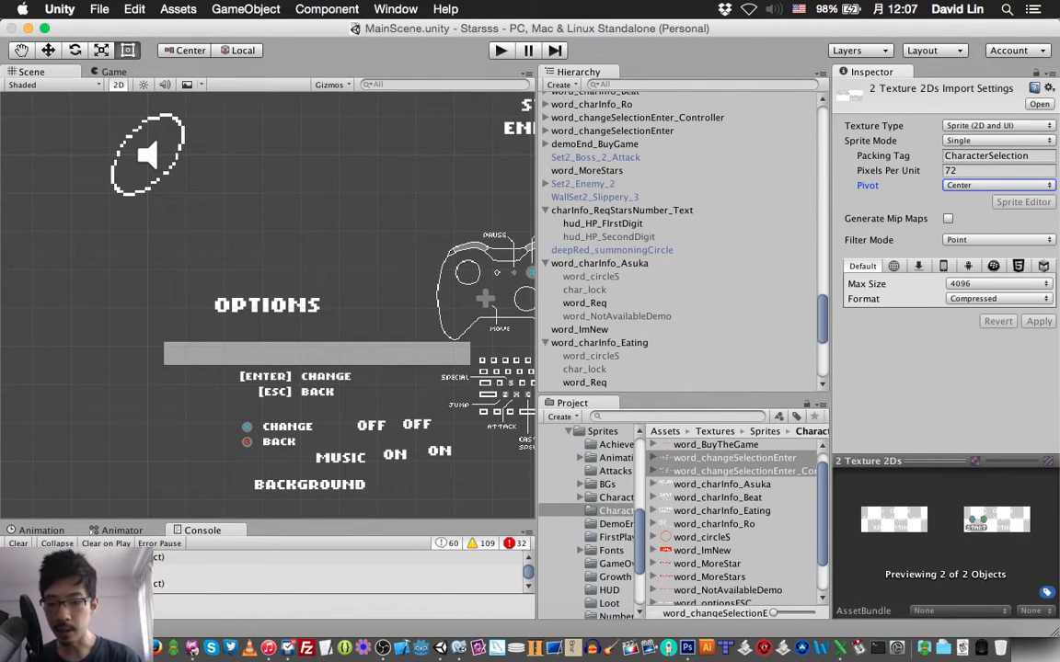
pyautogui.click(193, 648)
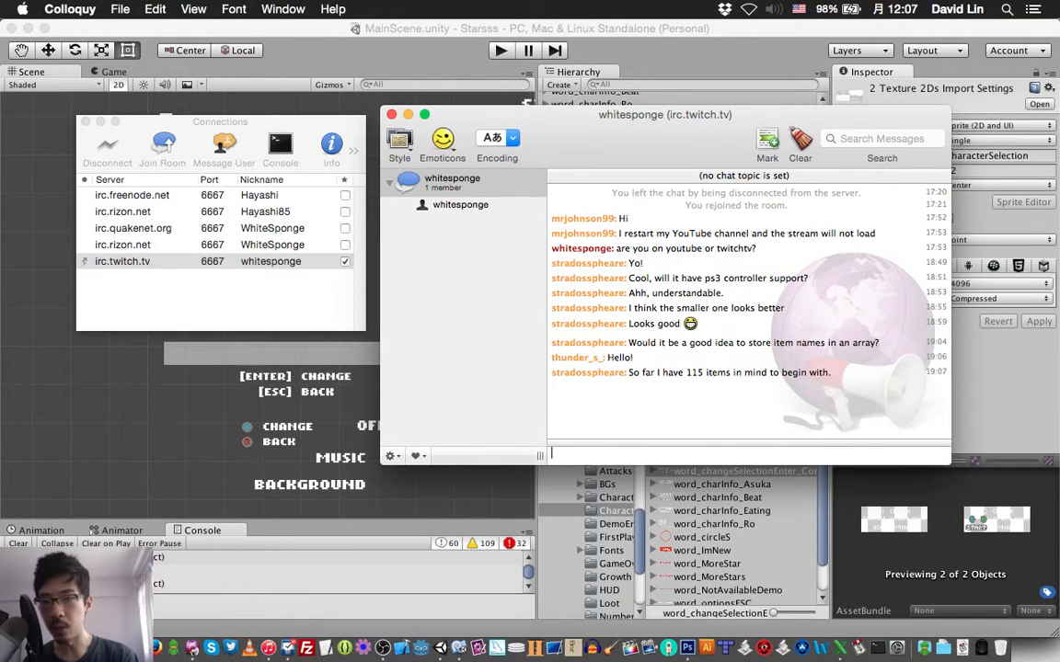
pyautogui.press('super+Tab')
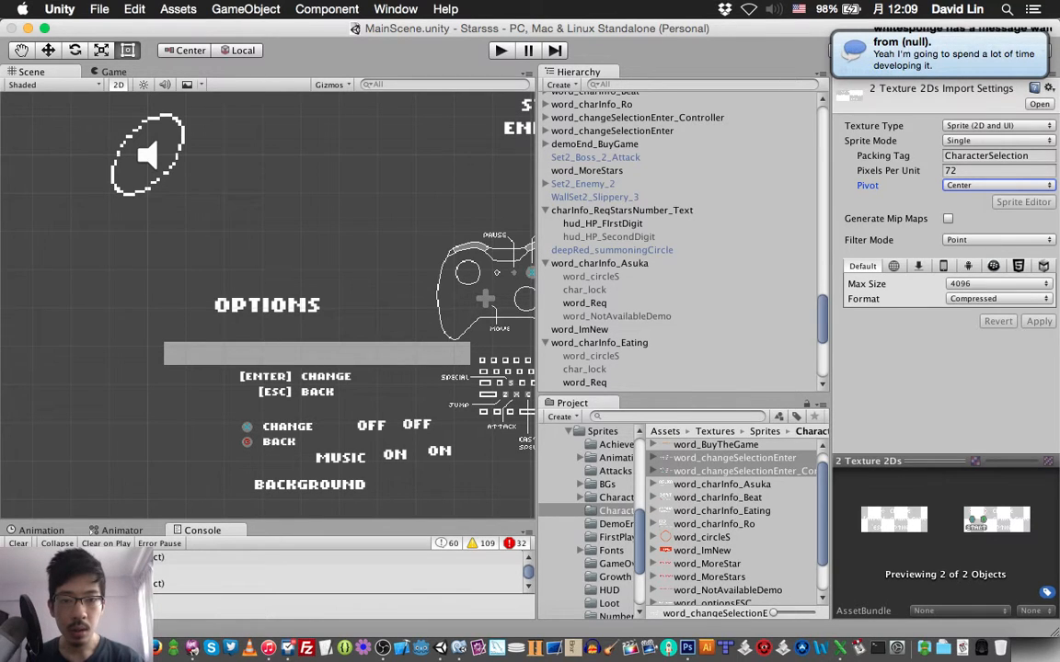
# Deactivate the child objects word_optionsESC and word_optionsESC_Controller under the two change-selection prompts, and save the scene.
pyautogui.click(545, 130)
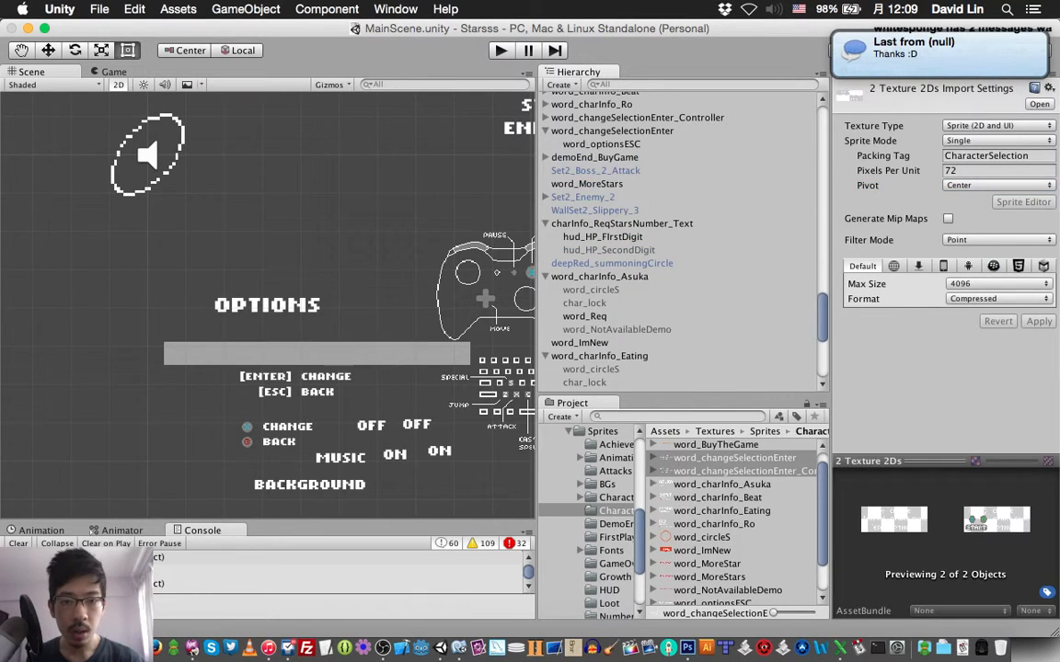
pyautogui.click(601, 144)
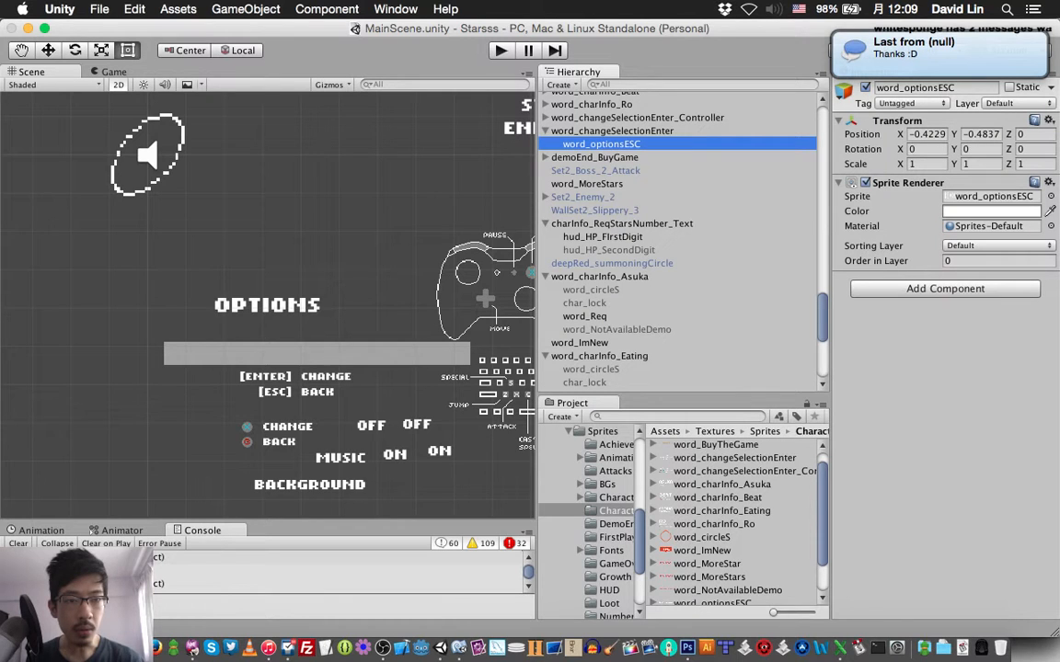
pyautogui.click(865, 87)
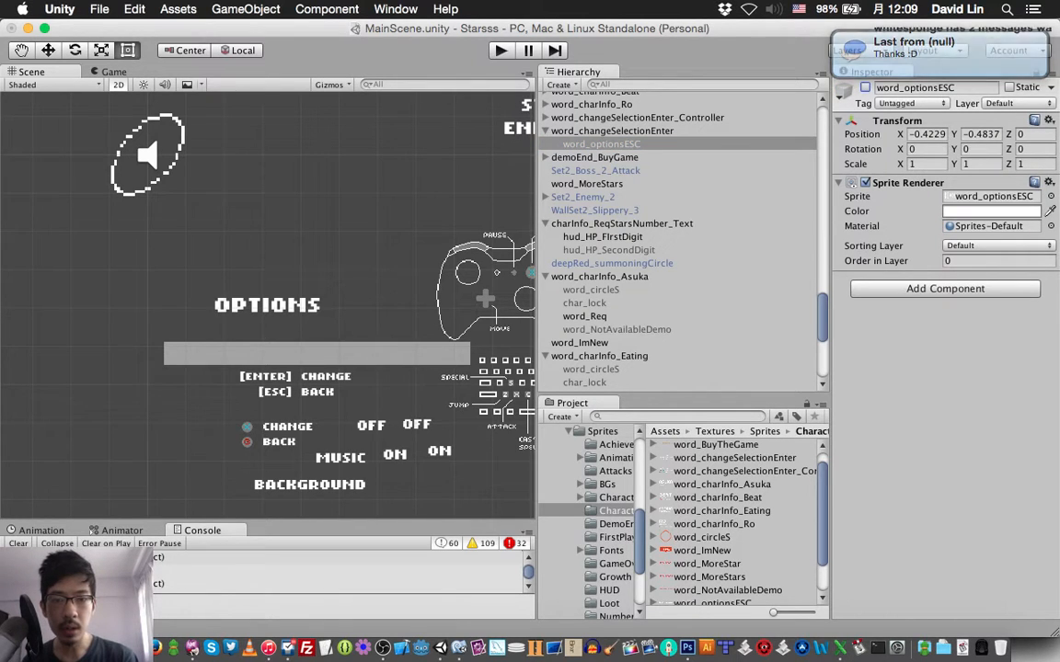
pyautogui.click(545, 117)
pyautogui.click(626, 130)
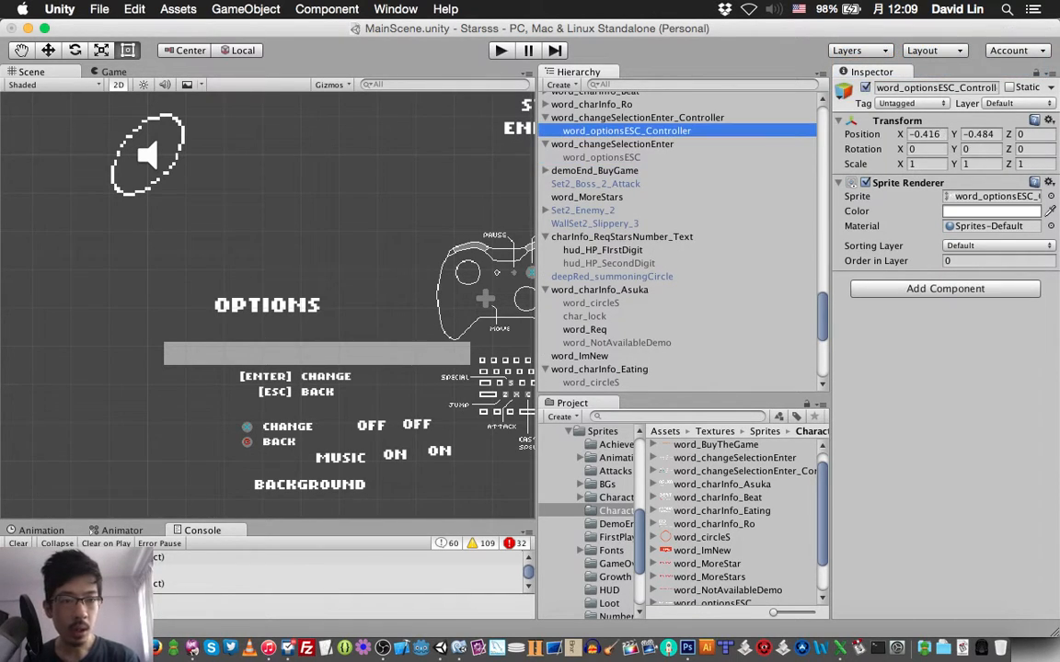
pyautogui.click(865, 87)
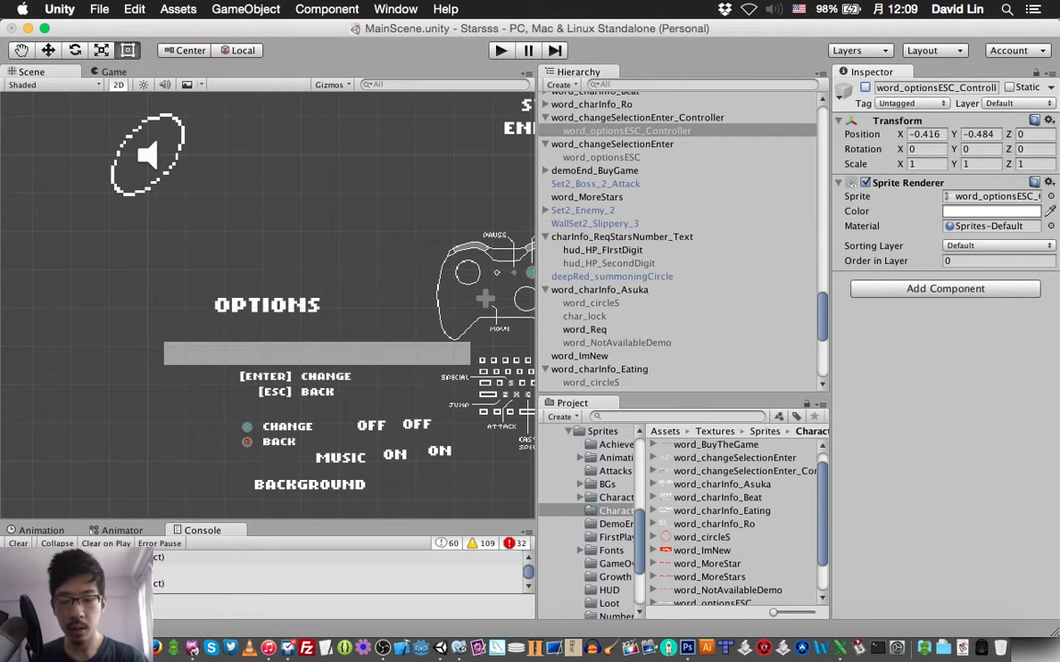
pyautogui.press('super+s')
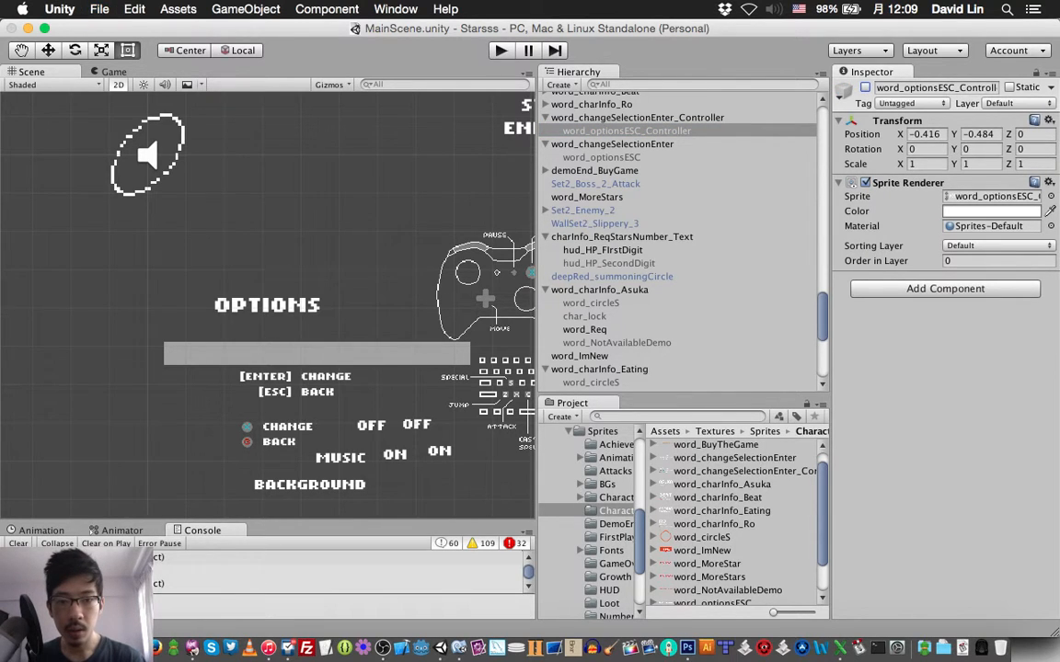
# Frame the word_changeSelectionEnter_Controller and word_changeSelectionEnter objects in the scene to inspect the updated prompts.
pyautogui.doubleClick(637, 118)
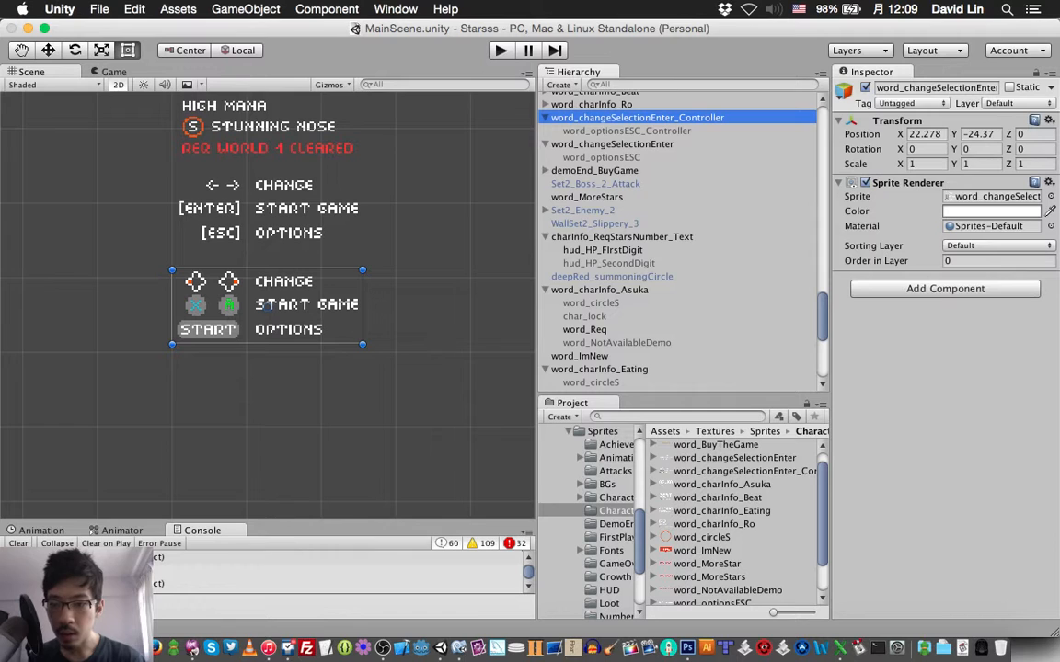
pyautogui.doubleClick(612, 144)
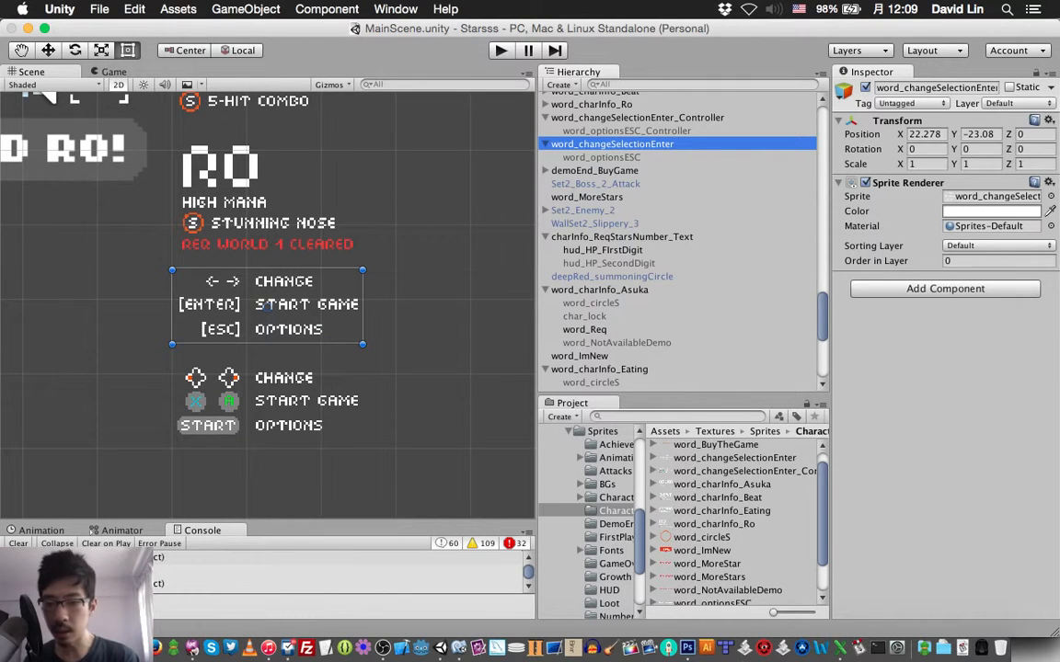
# Check Colloquy for new stream chat messages, and hide it to get back to Unity.
pyautogui.click(181, 648)
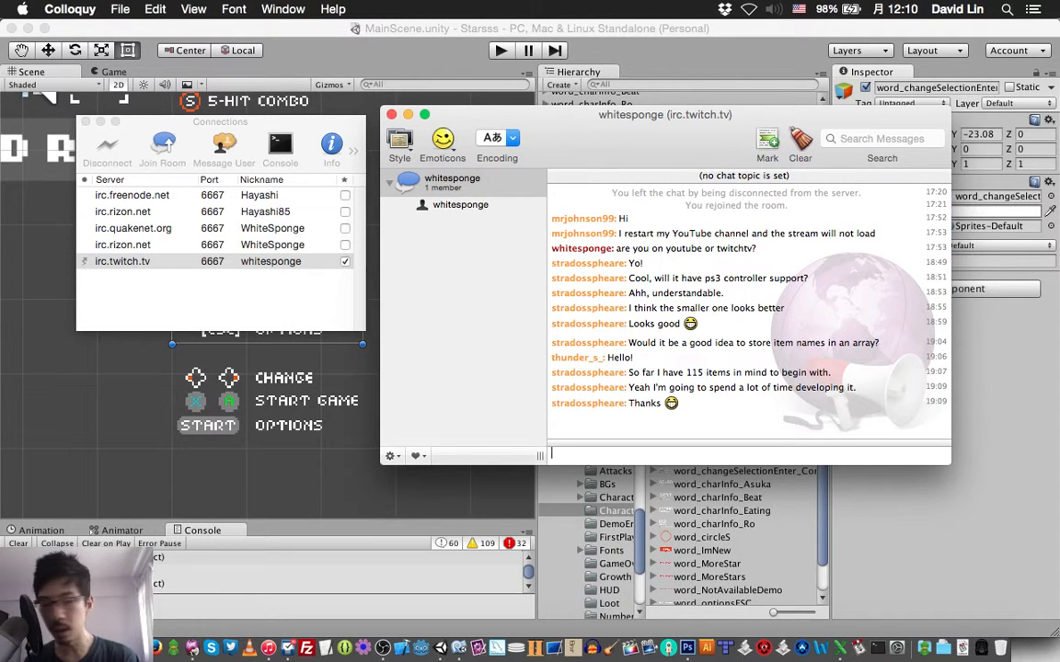
pyautogui.press('super+h')
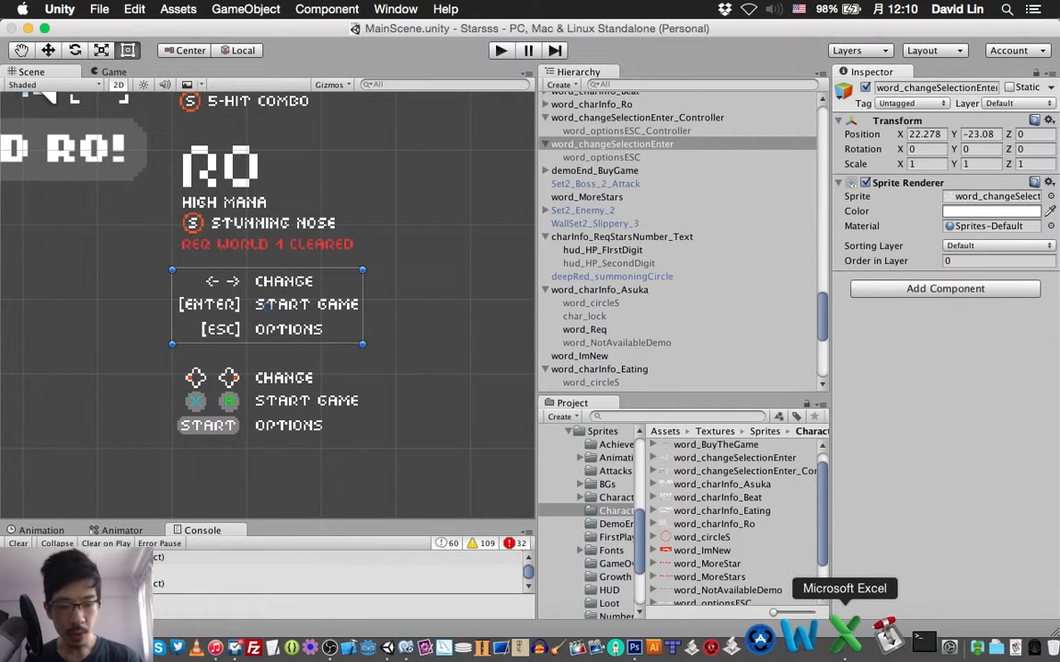
# Switch to Excel and browse to the Data folder inside the Small game folder for a workbook to open.
pyautogui.click(819, 647)
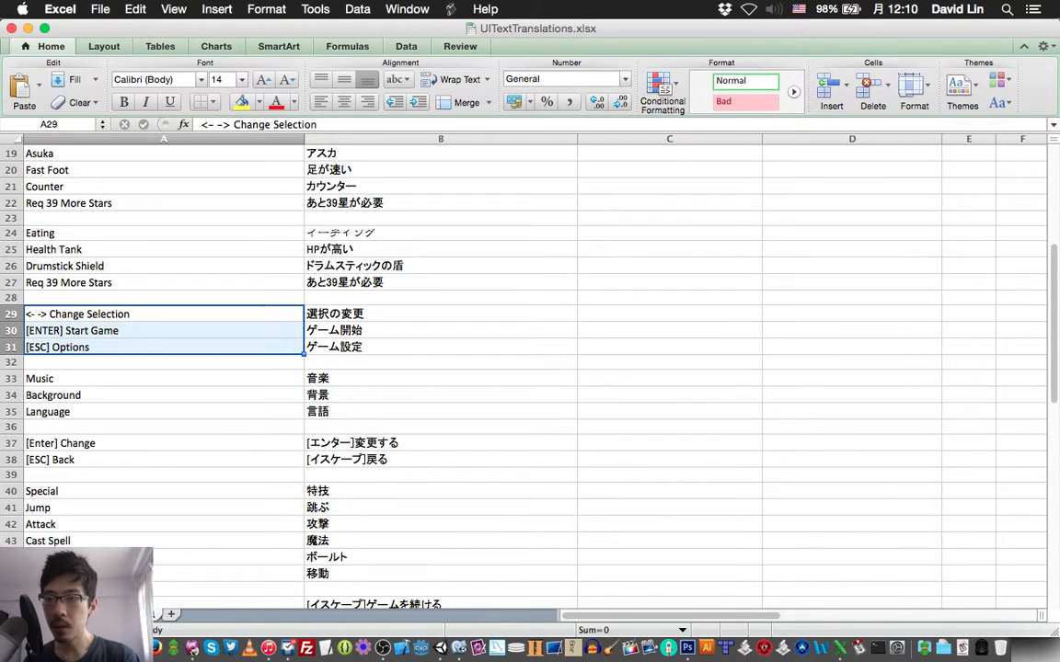
pyautogui.click(100, 9)
pyautogui.click(101, 9)
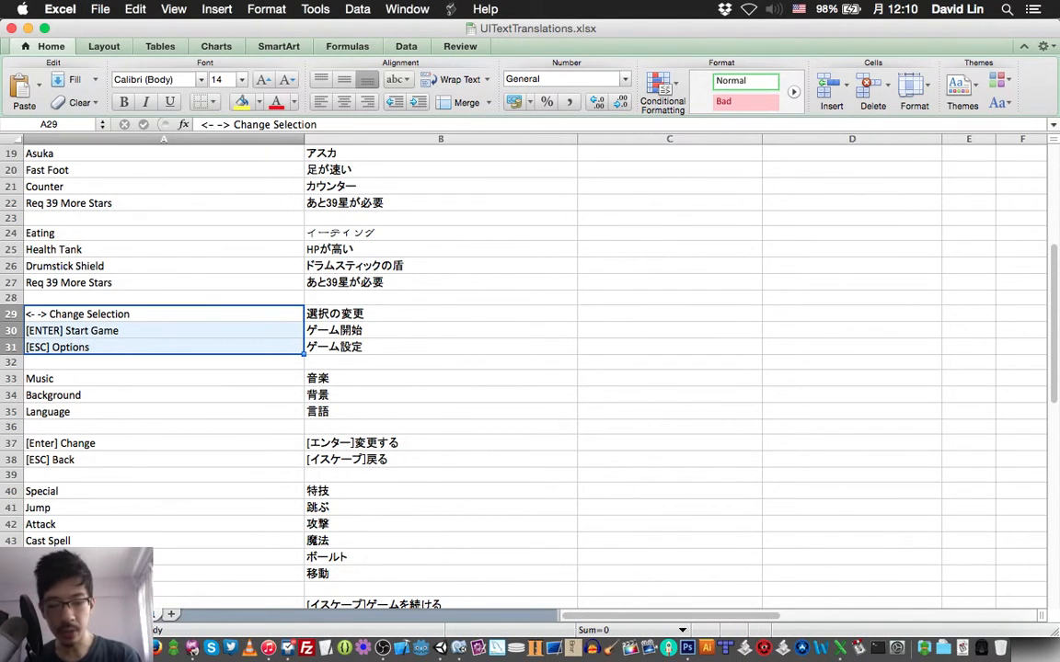
pyautogui.press('super+s')
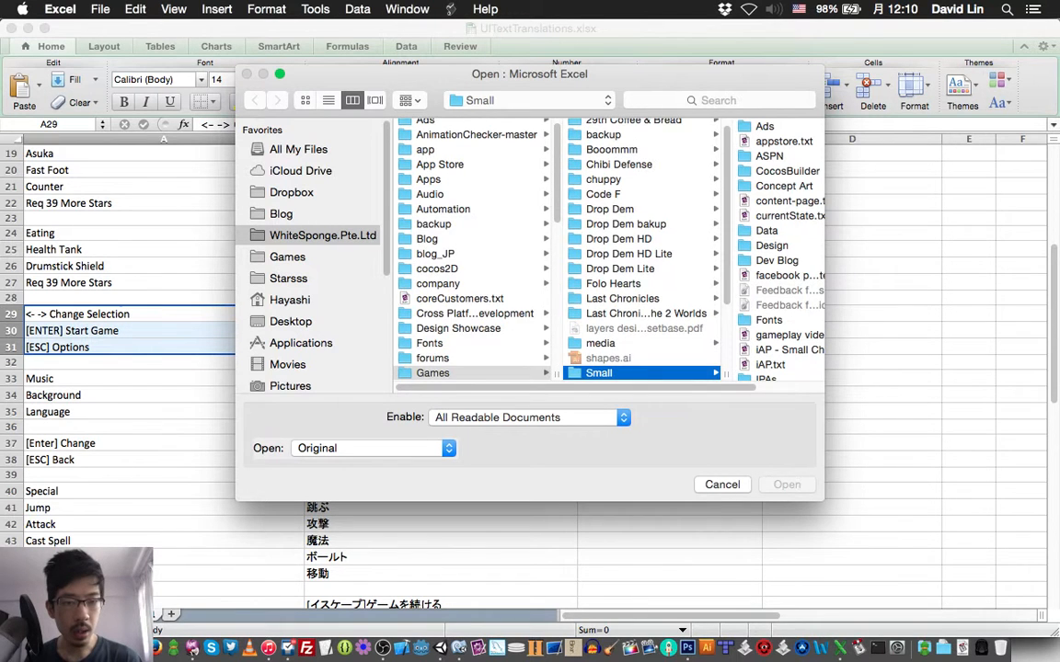
pyautogui.click(766, 231)
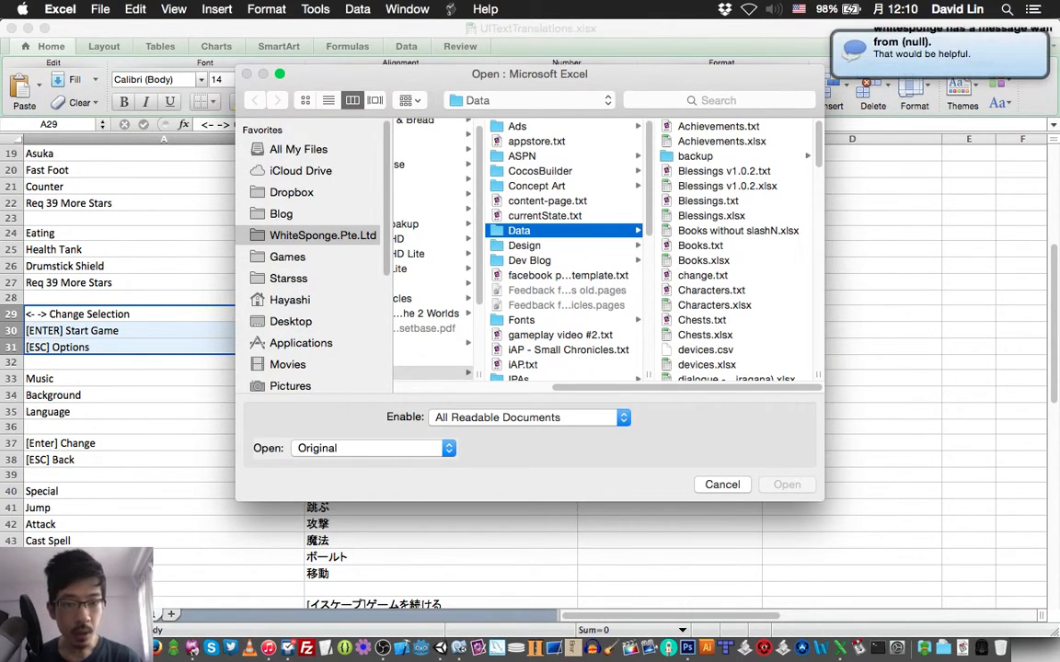
# Find the Items workbooks in the Data folder, compare their file details, and open Items vNew.xlsx.
pyautogui.scroll(-2, 736, 248)
pyautogui.scroll(-2, 736, 249)
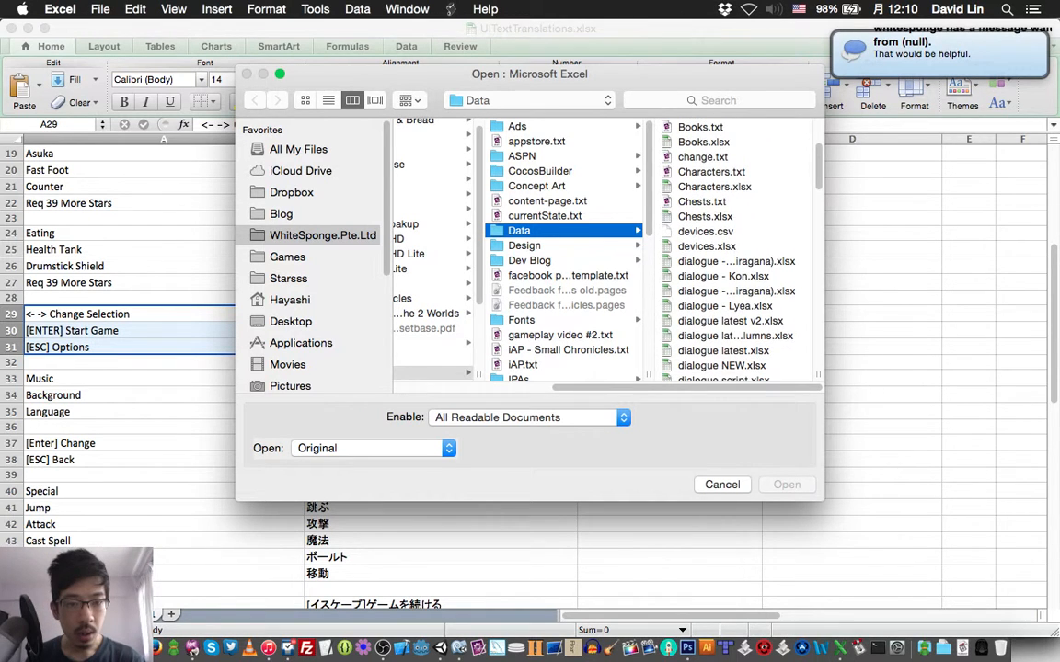
pyautogui.scroll(-5, 736, 248)
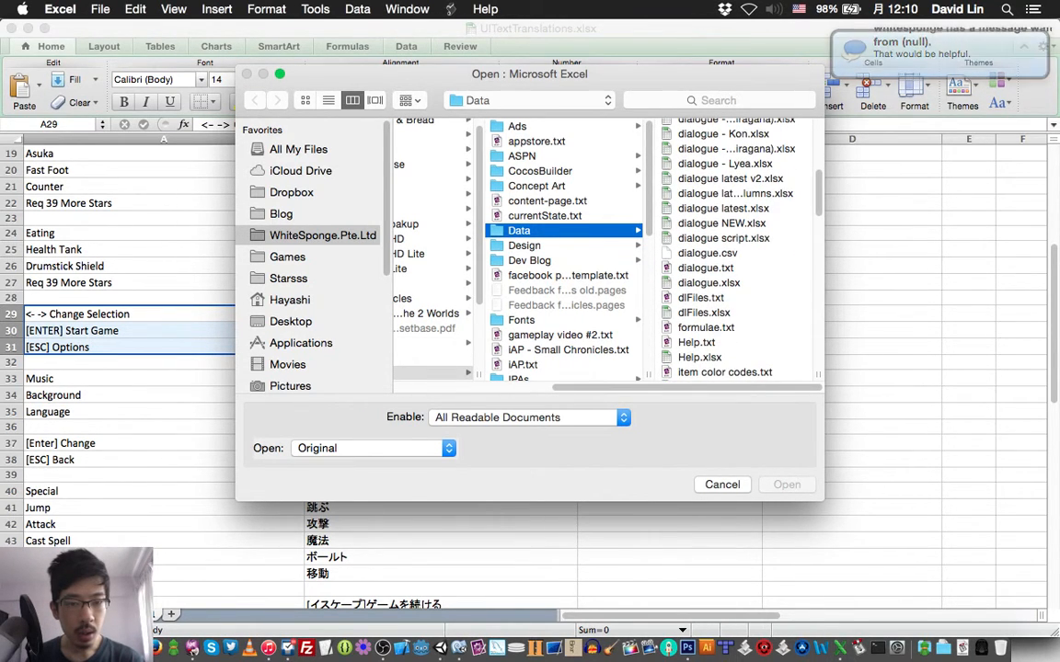
pyautogui.scroll(-4, 736, 249)
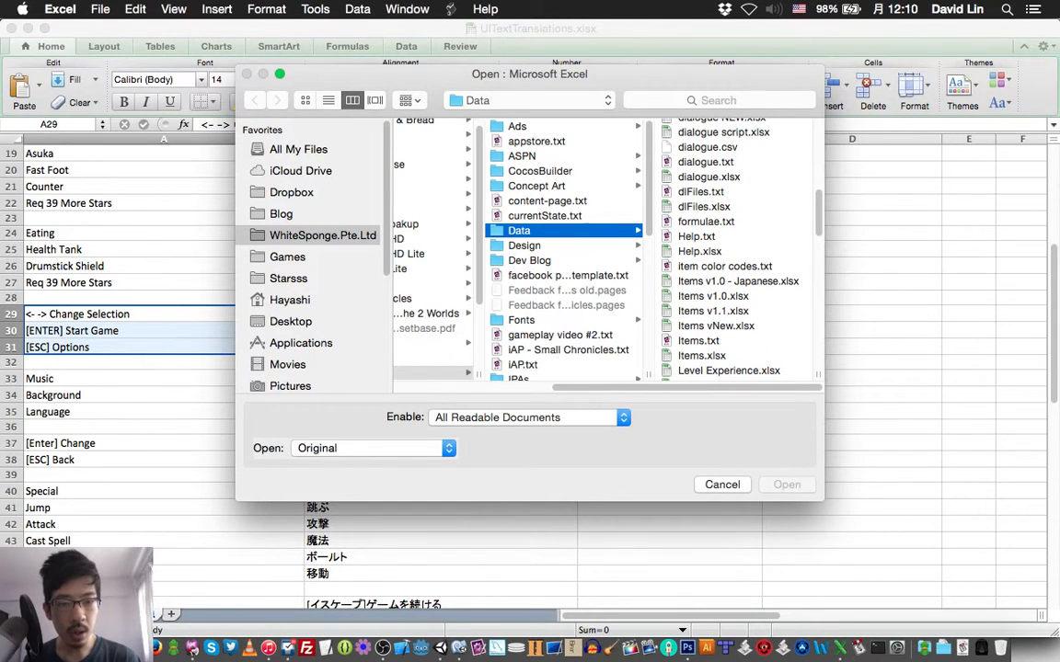
pyautogui.click(713, 311)
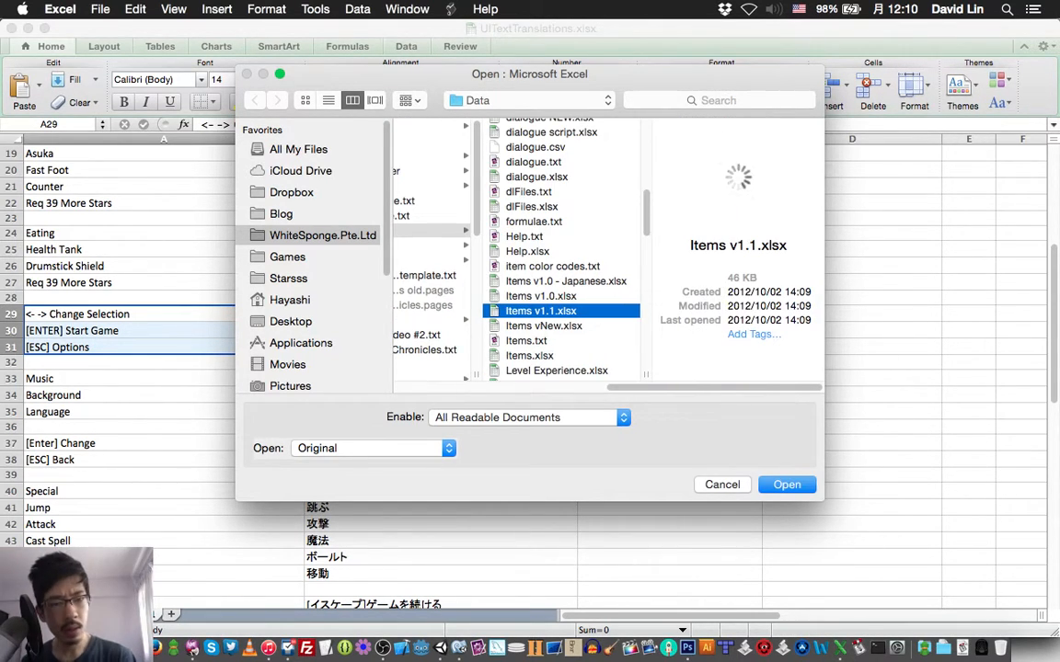
pyautogui.click(543, 325)
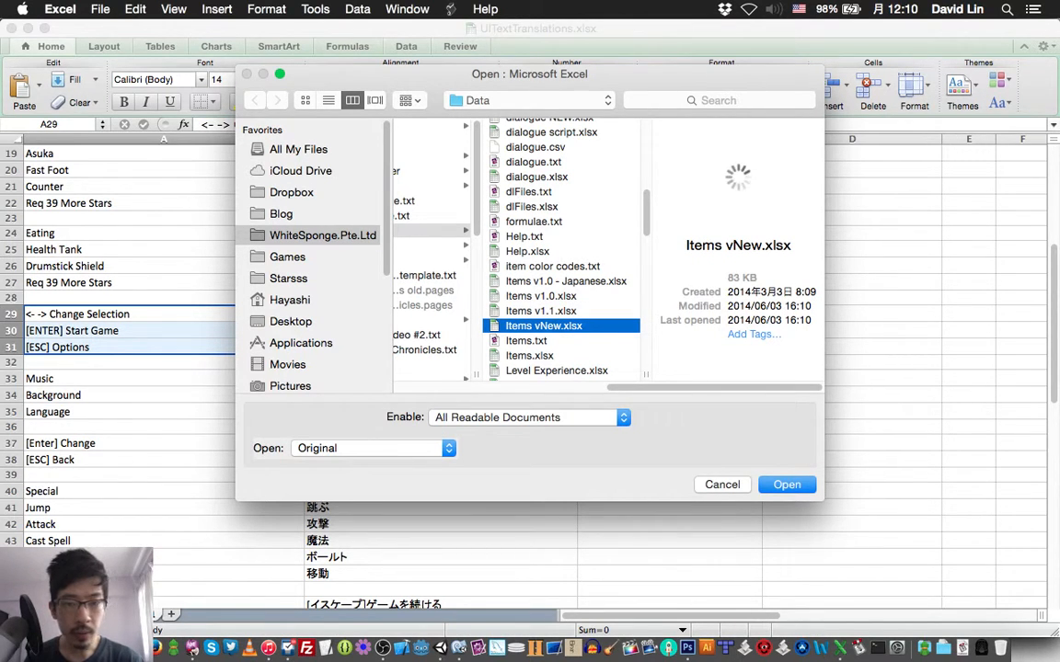
pyautogui.press('Up')
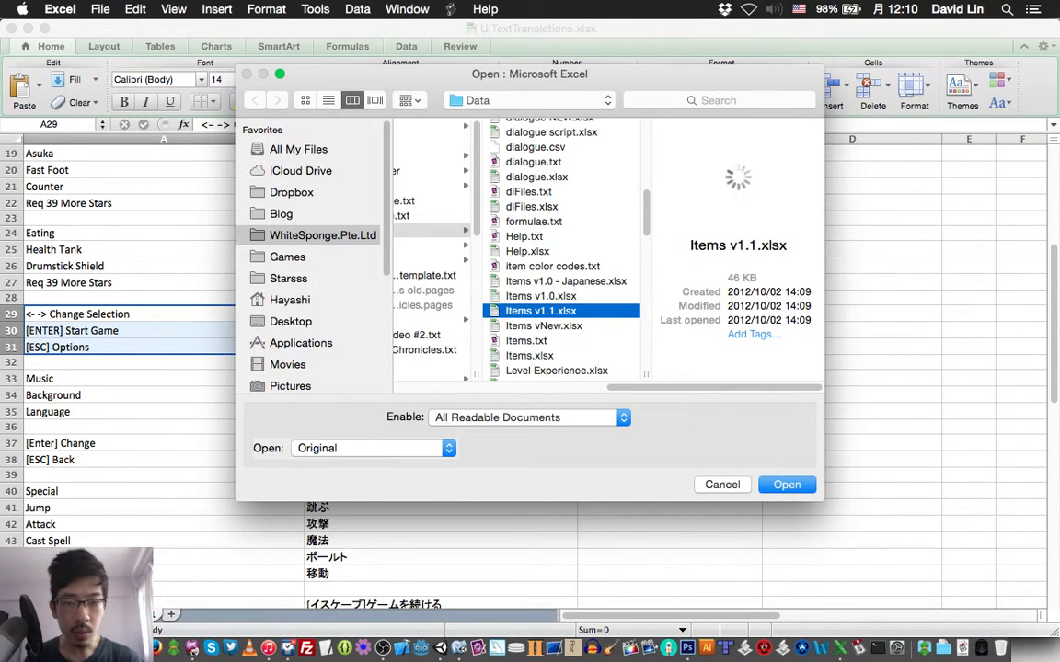
pyautogui.press('Down')
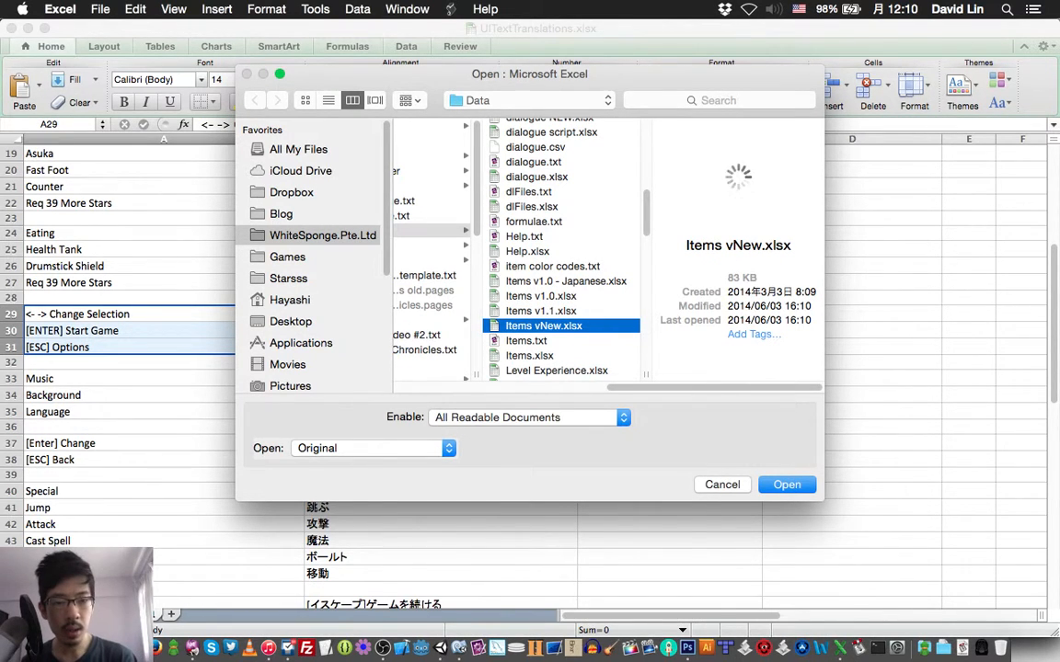
pyautogui.press('Down')
pyautogui.press('Down')
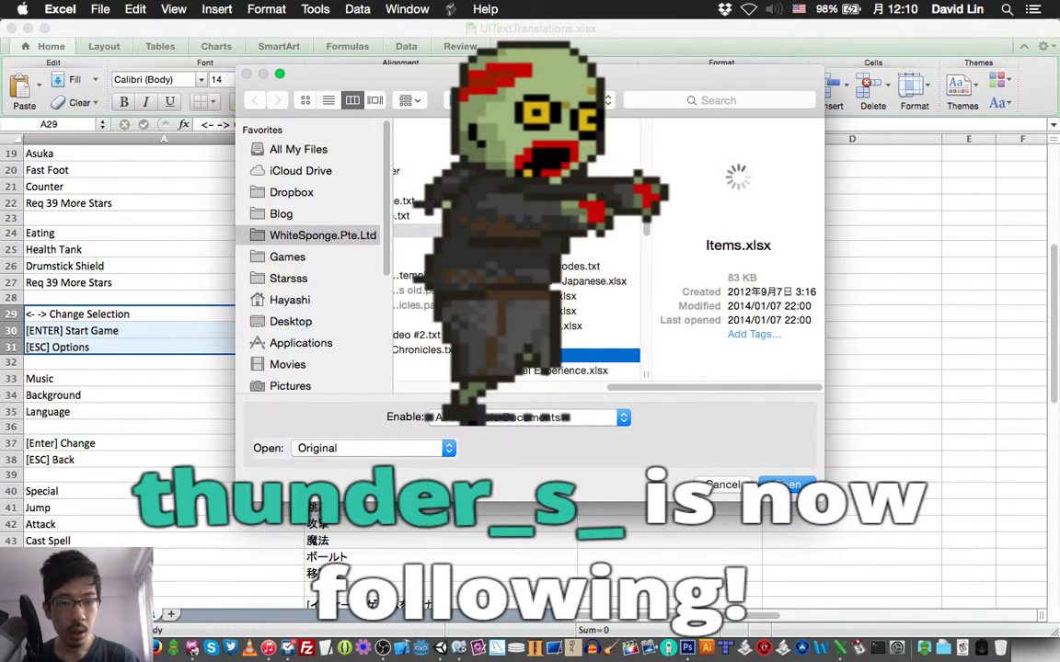
pyautogui.press('Up')
pyautogui.press('Up')
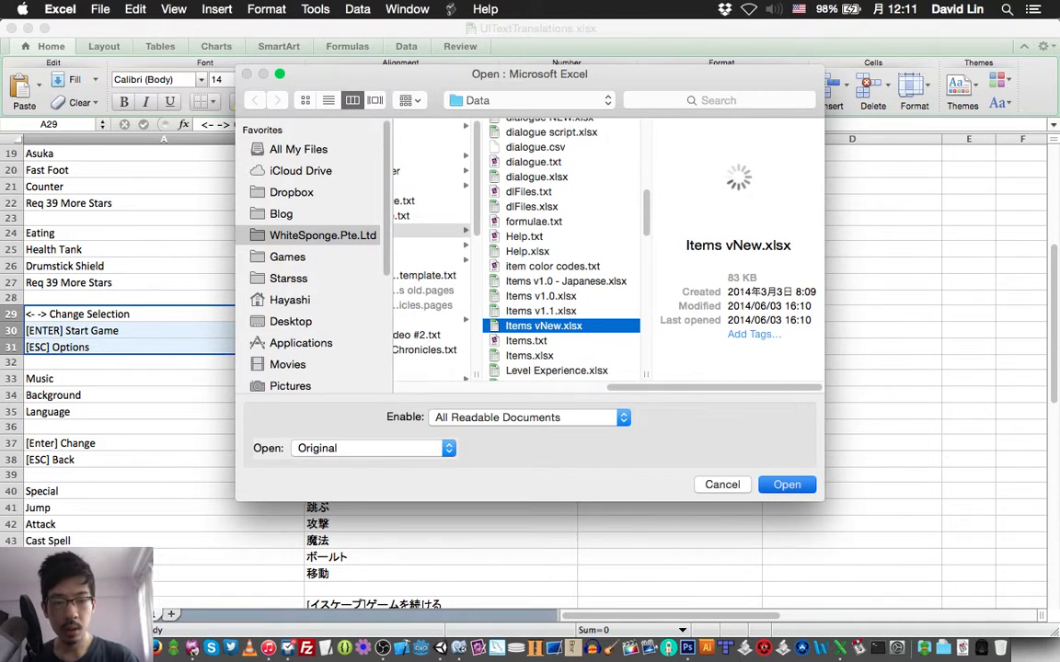
pyautogui.press('Return')
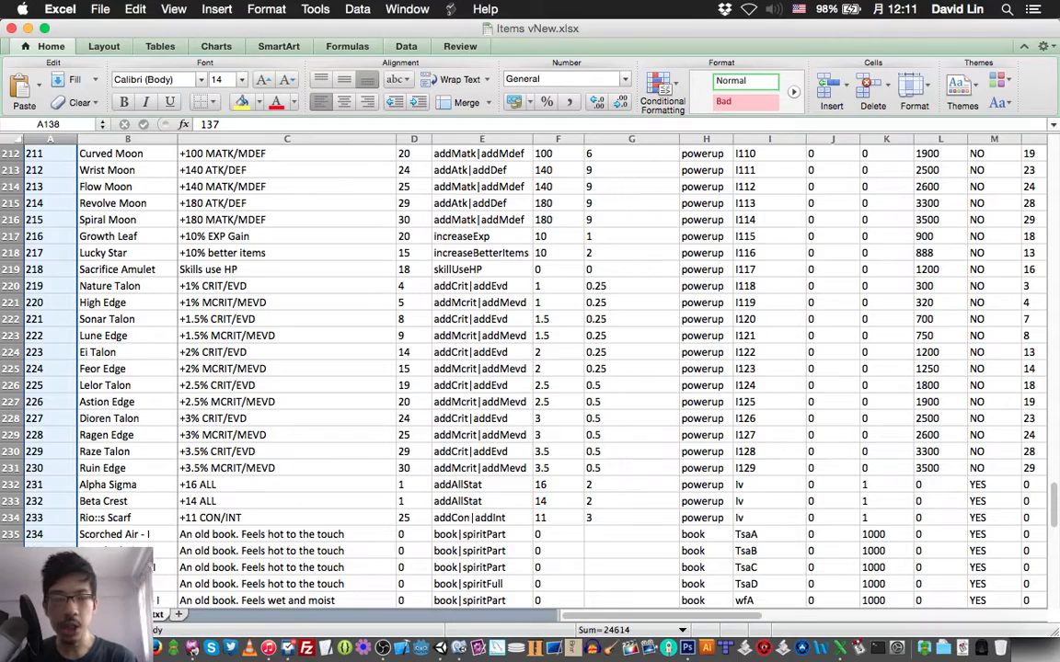
# Look through the whole item list, from the rings and bands down to the books, and return to the header row.
pyautogui.scroll(15, 530, 368)
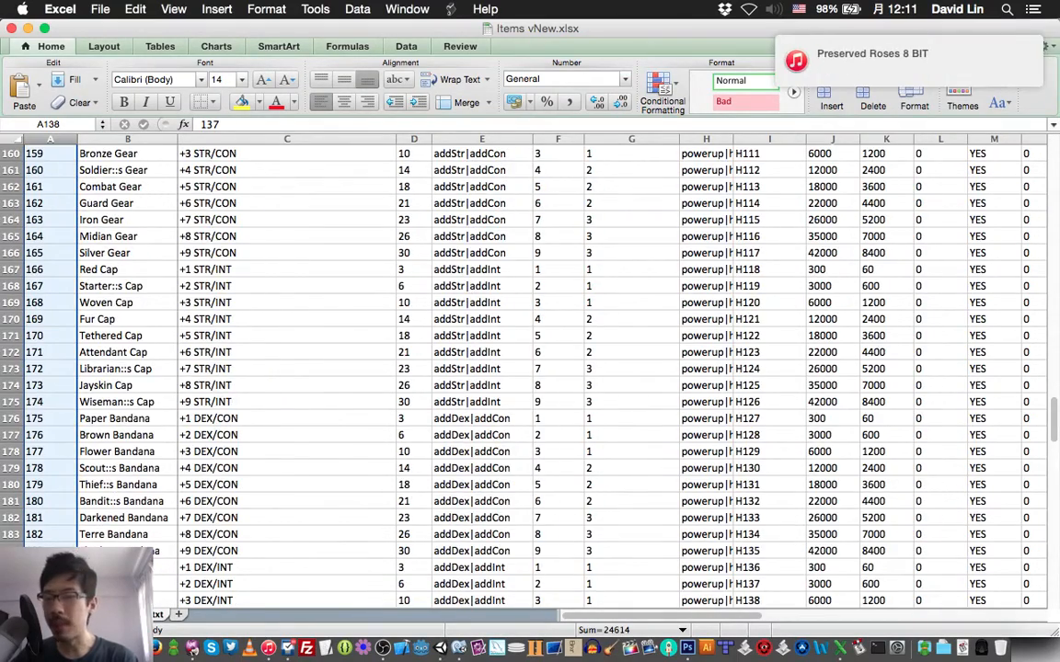
pyautogui.scroll(8, 530, 368)
pyautogui.scroll(20, 530, 368)
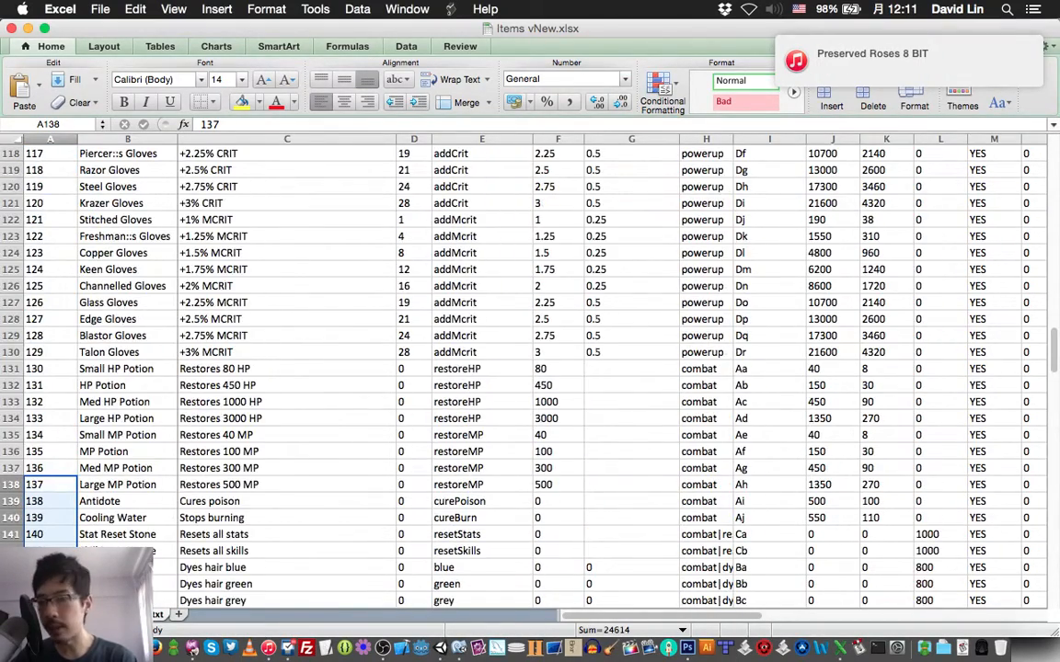
pyautogui.scroll(18, 530, 368)
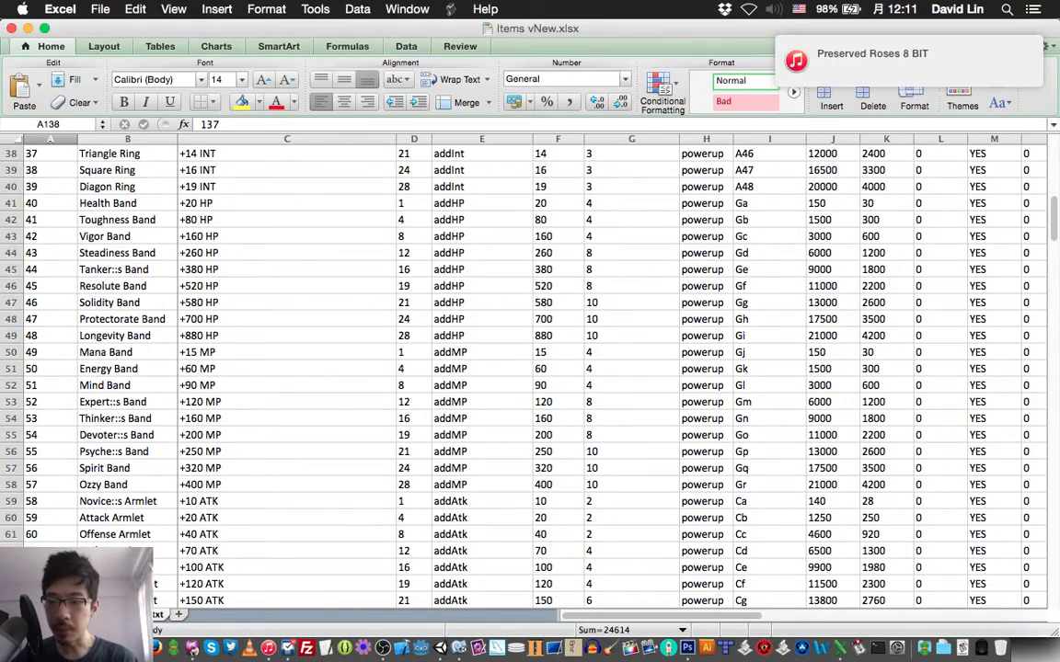
pyautogui.scroll(-10, 530, 368)
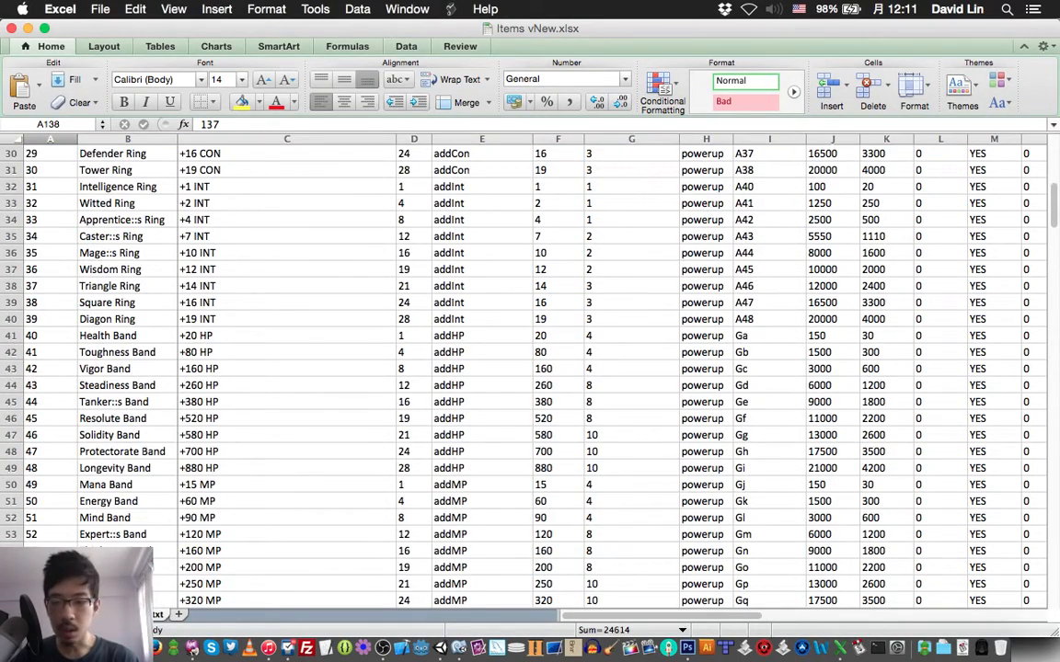
pyautogui.scroll(-20, 530, 368)
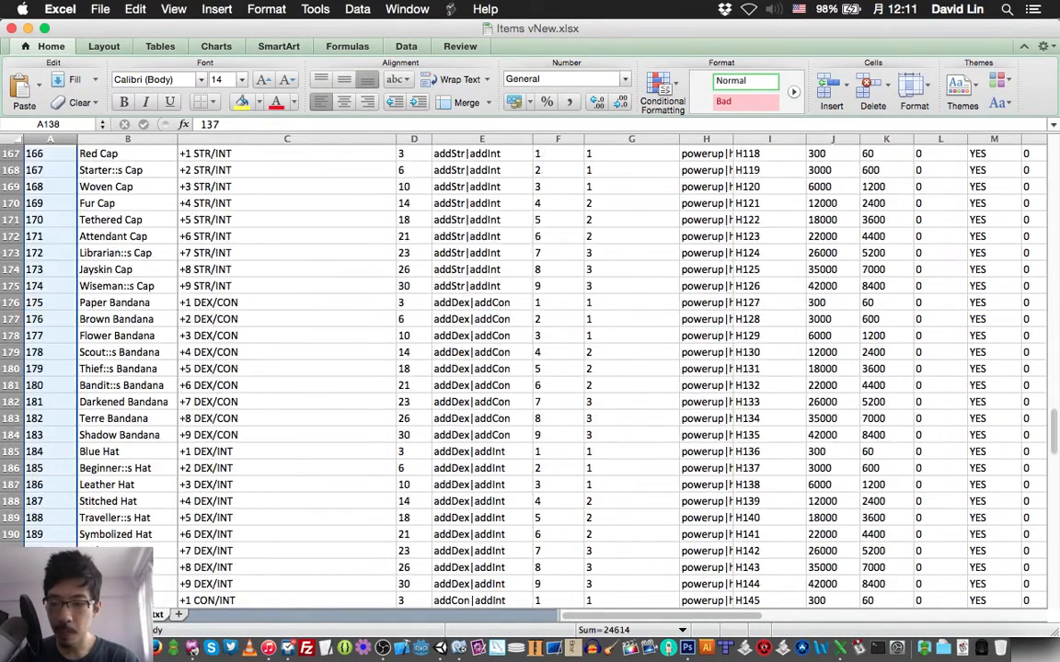
pyautogui.scroll(-9, 530, 368)
pyautogui.scroll(-16, 530, 368)
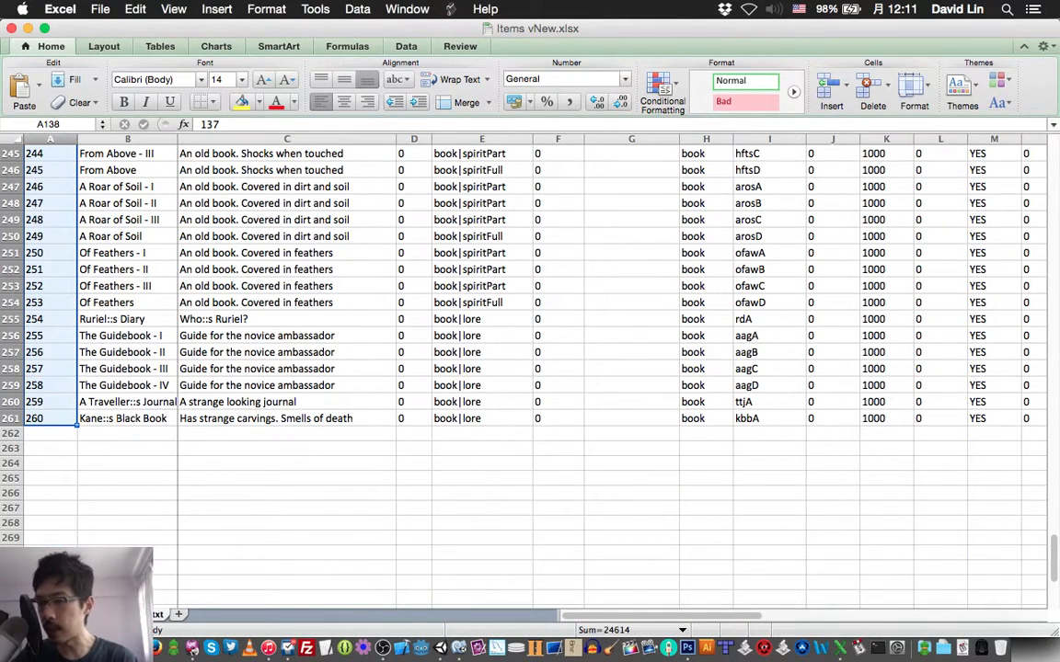
pyautogui.scroll(20, 530, 368)
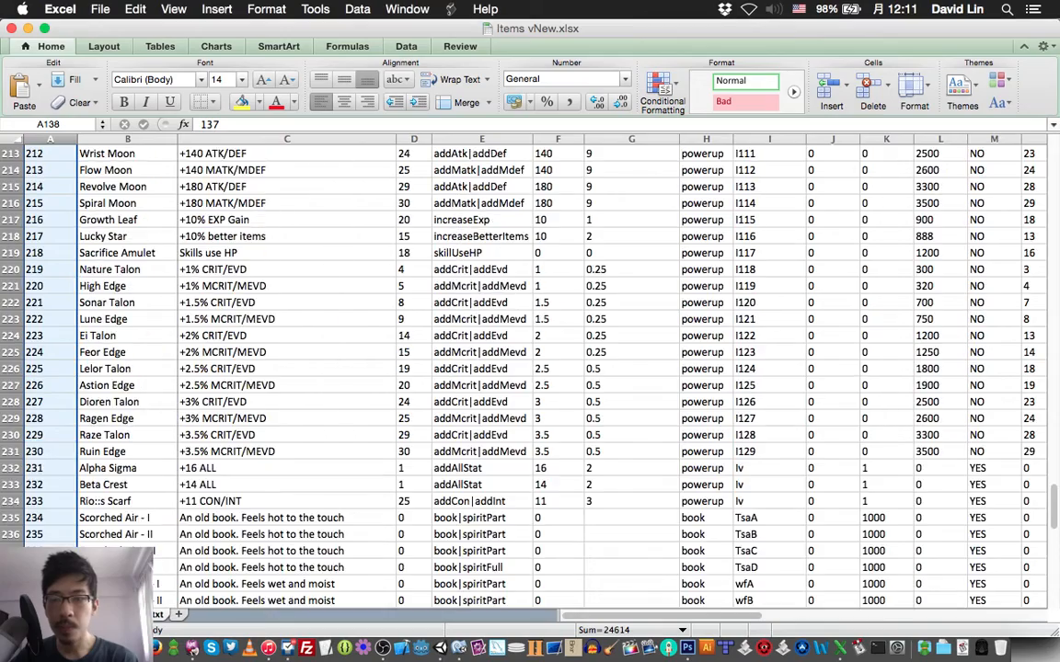
pyautogui.scroll(7, 530, 368)
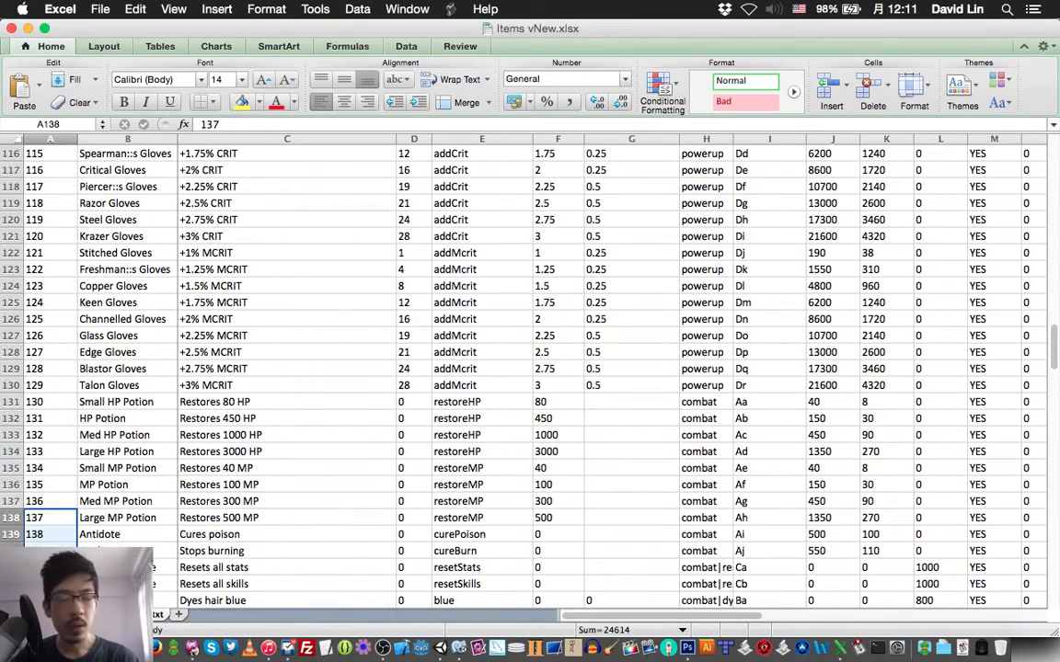
pyautogui.scroll(20, 530, 368)
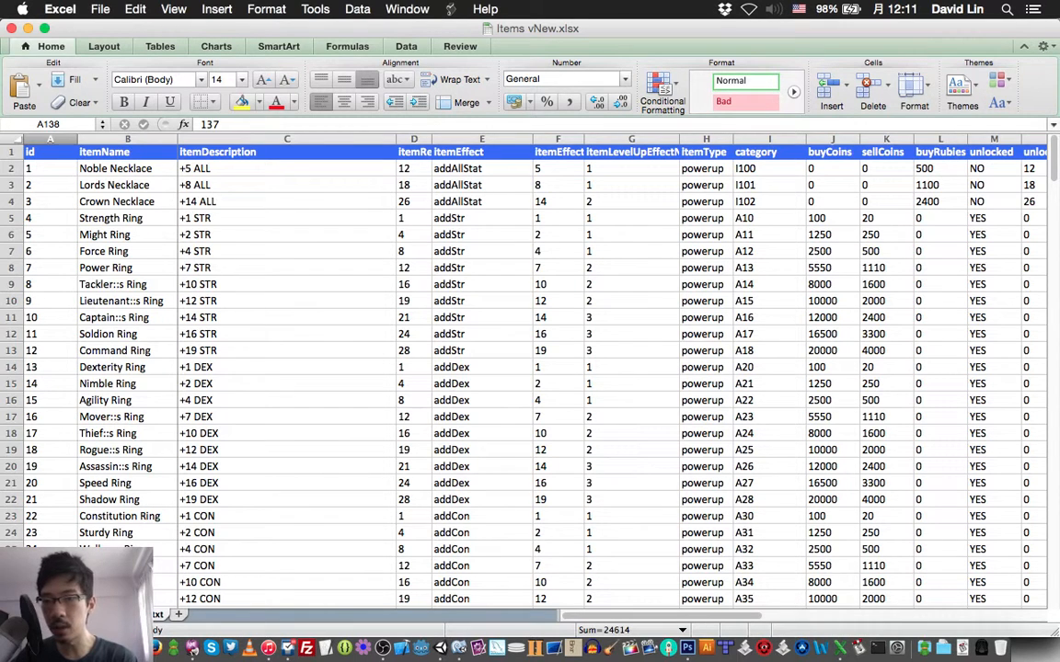
# Inspect the itemDescription and itemReqLevel headers, plus the required level and effect amount of the Noble Necklace.
pyautogui.click(287, 153)
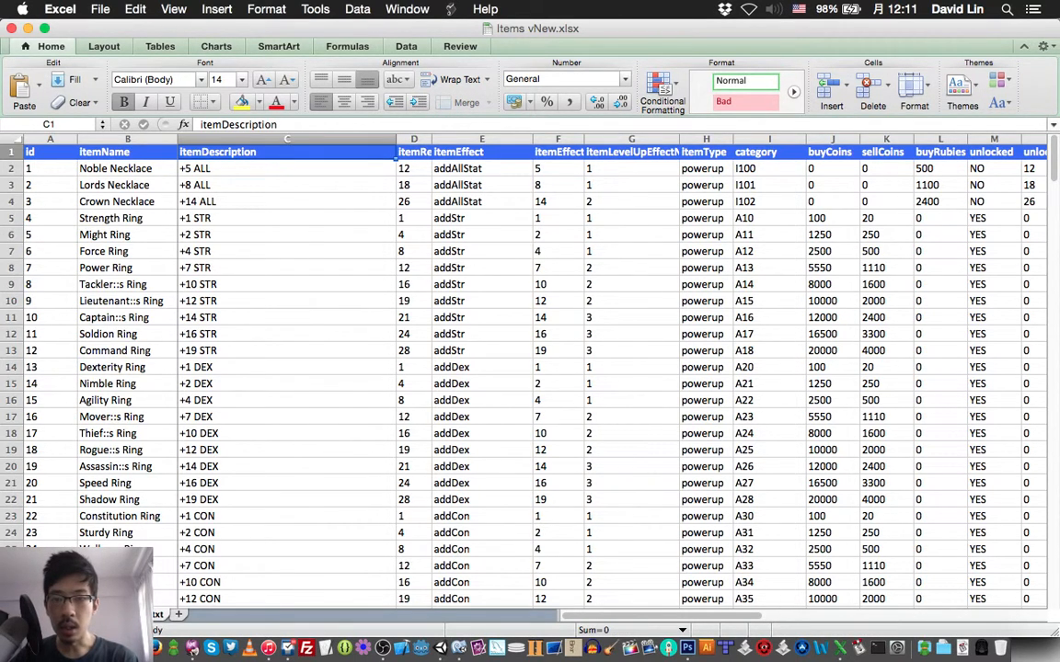
pyautogui.click(413, 170)
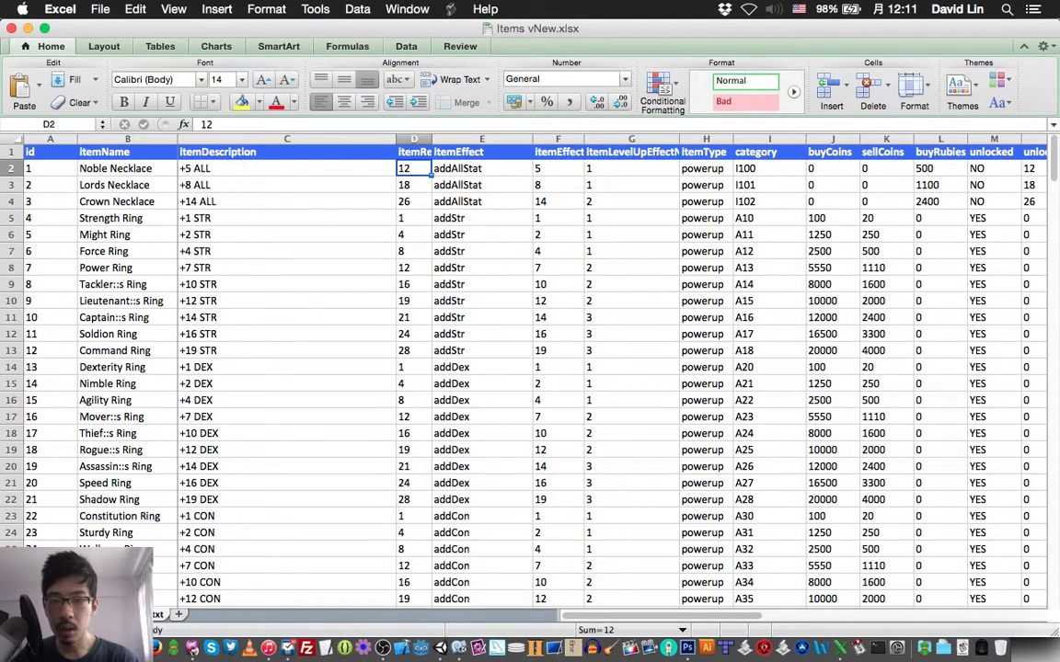
pyautogui.click(414, 153)
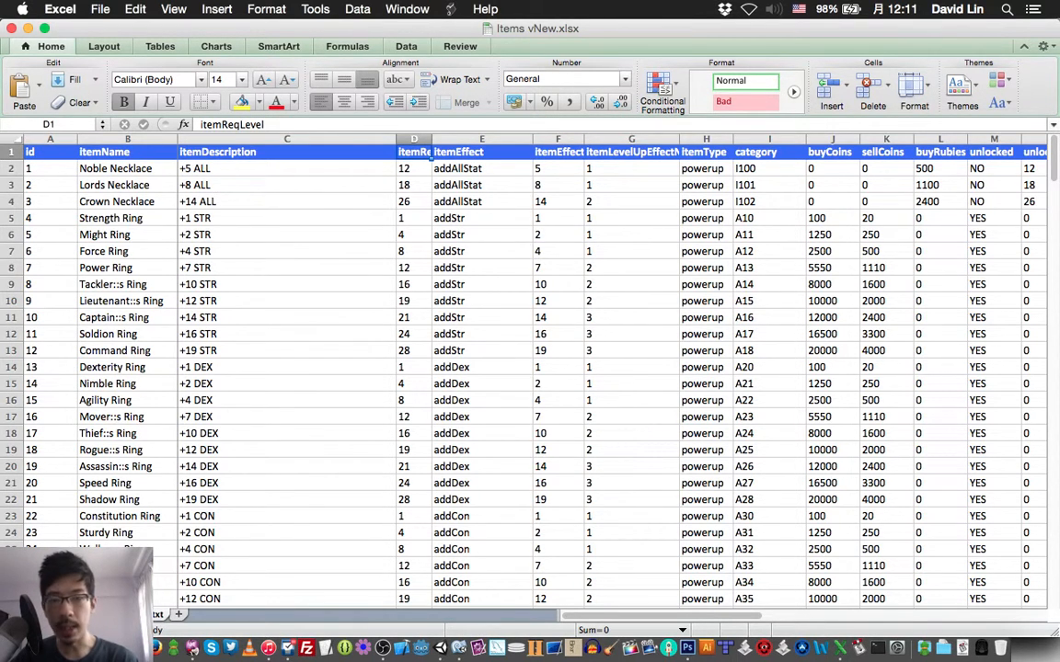
pyautogui.click(557, 170)
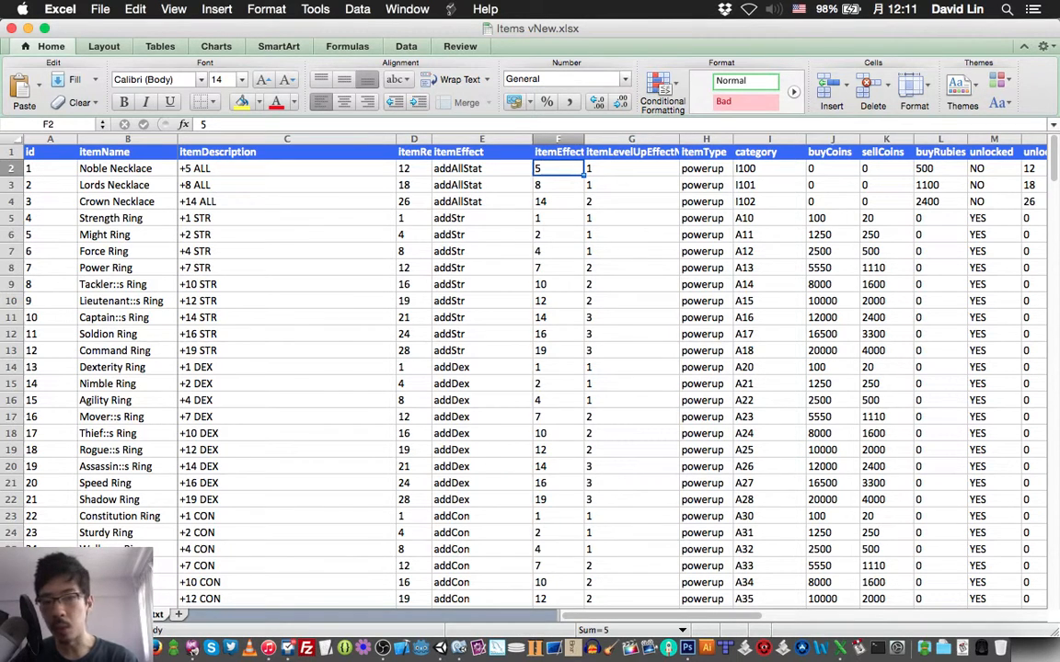
# Examine the category, buyCoins and sellCoins cells with their formulas, and view the Japanese name and description columns.
pyautogui.click(769, 169)
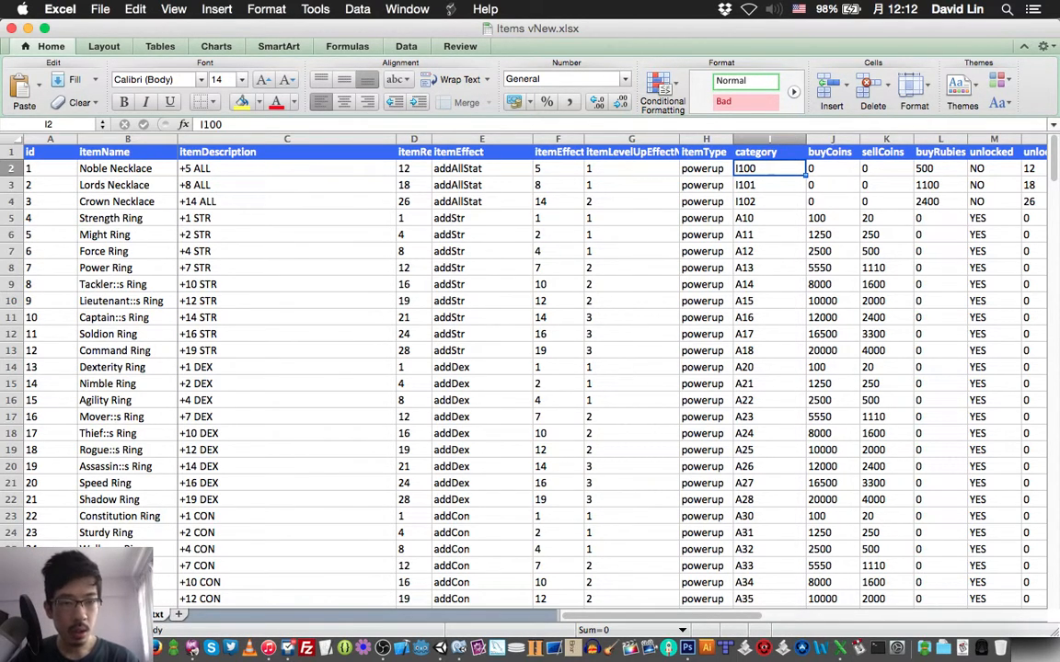
pyautogui.press('Right')
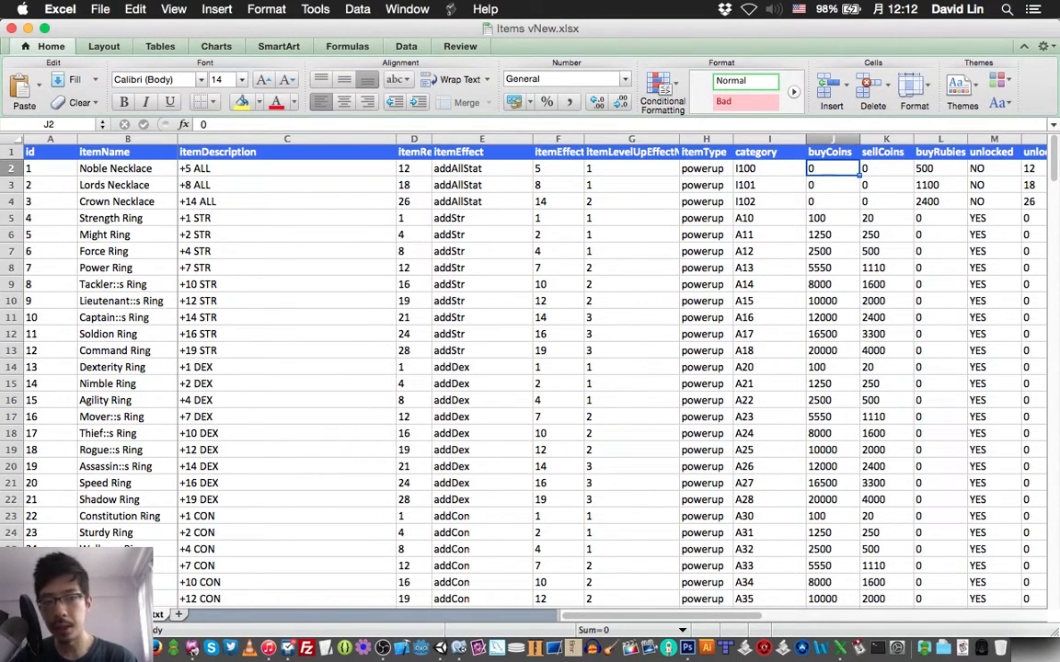
pyautogui.press('Right')
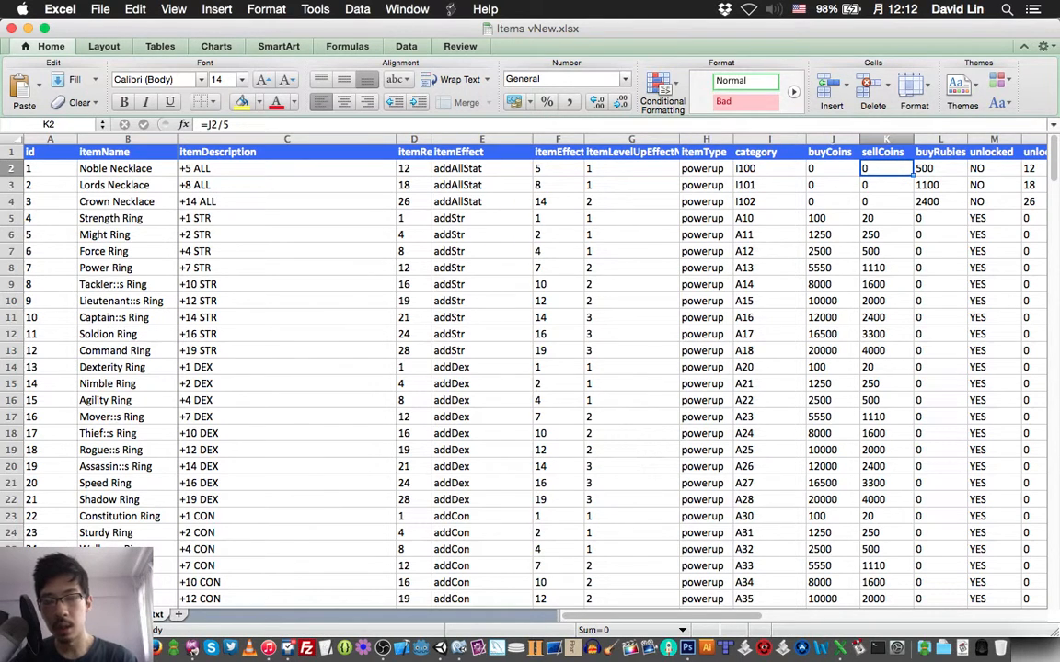
pyautogui.press('Left')
pyautogui.press('Down')
pyautogui.press('Down')
pyautogui.press('Down')
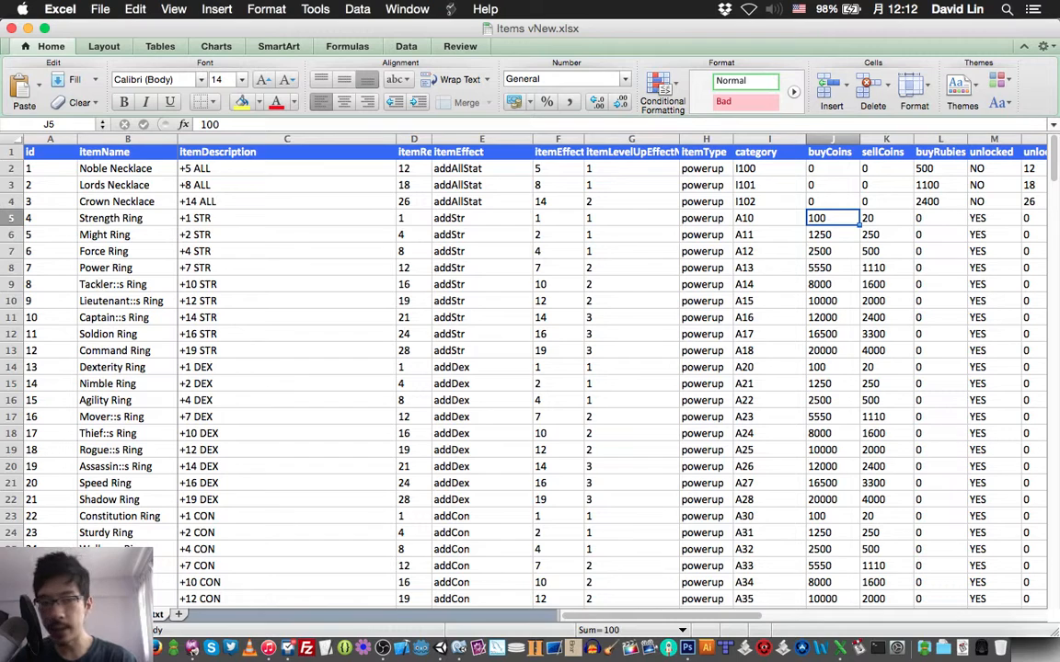
pyautogui.press('Right')
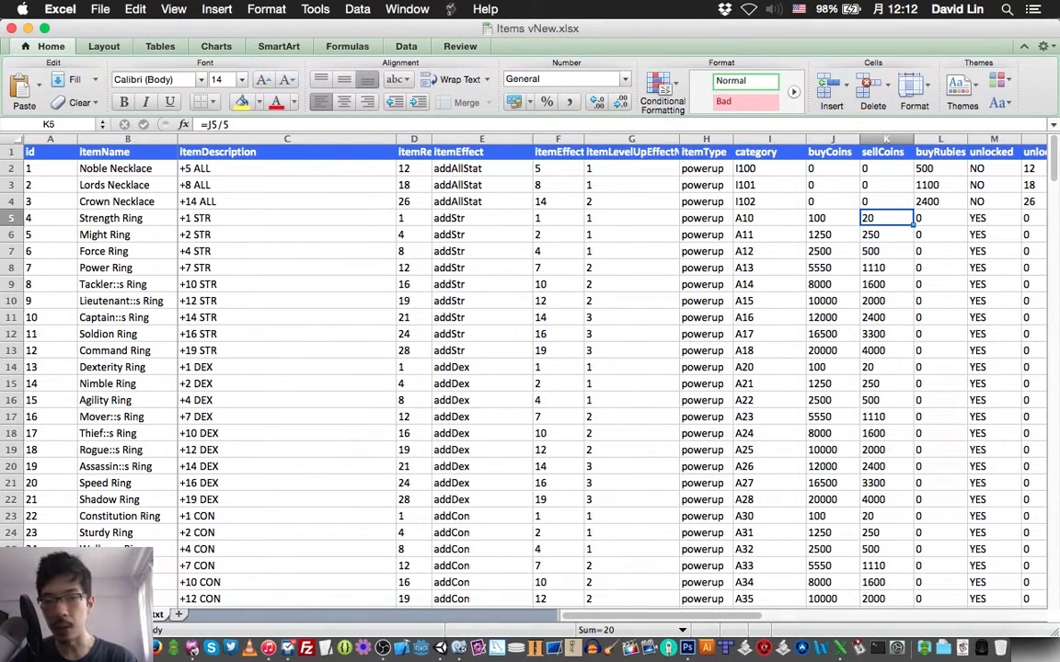
pyautogui.press('Up')
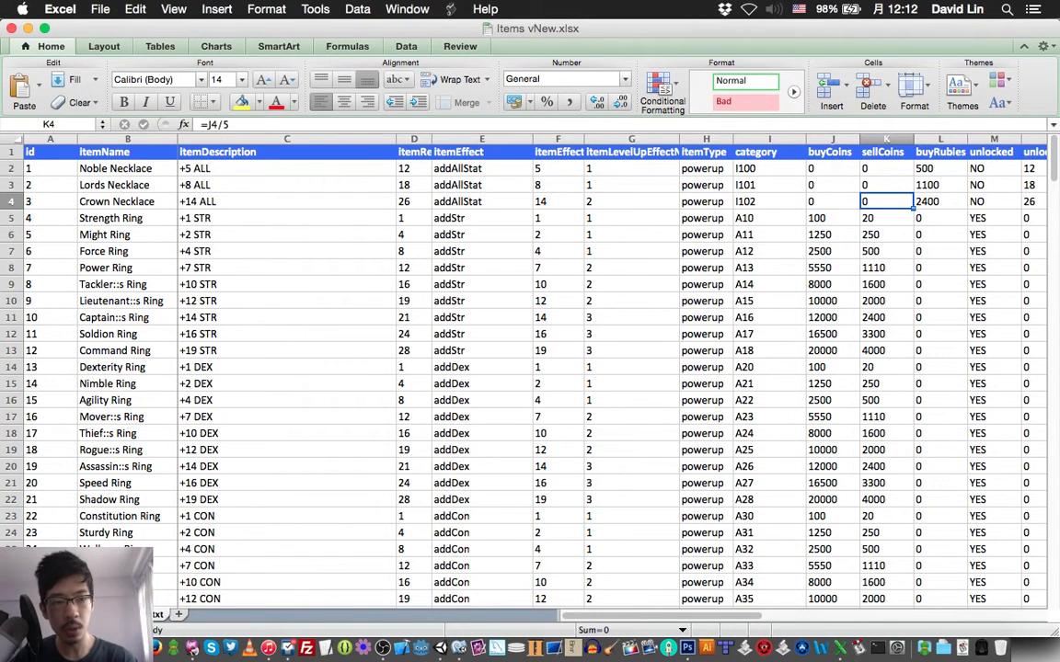
pyautogui.hscroll(4, 589, 367)
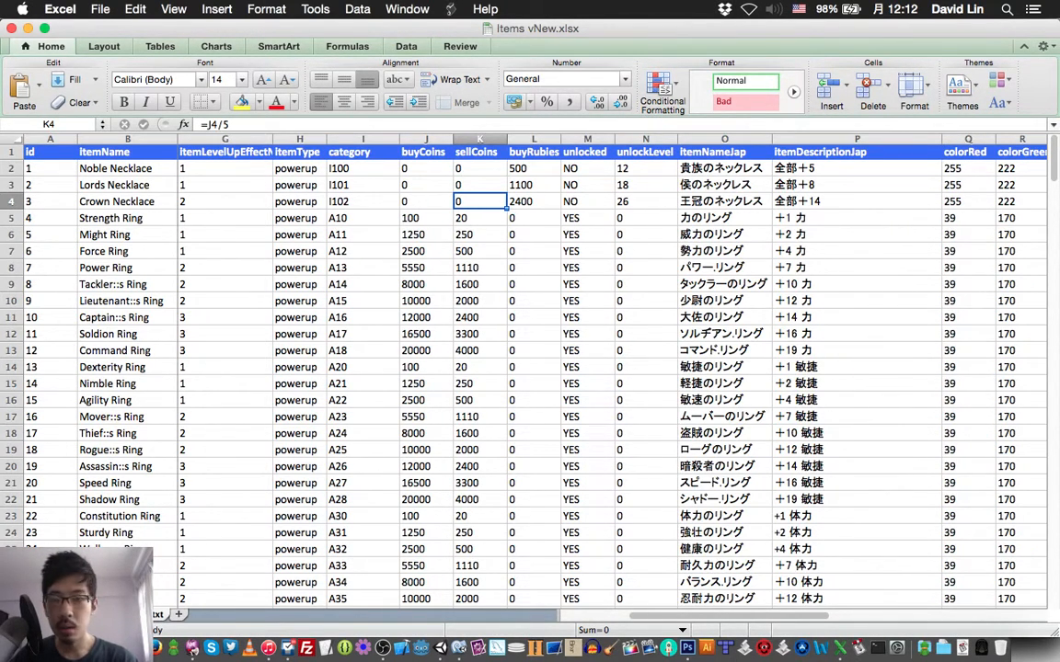
pyautogui.hscroll(-4, 589, 368)
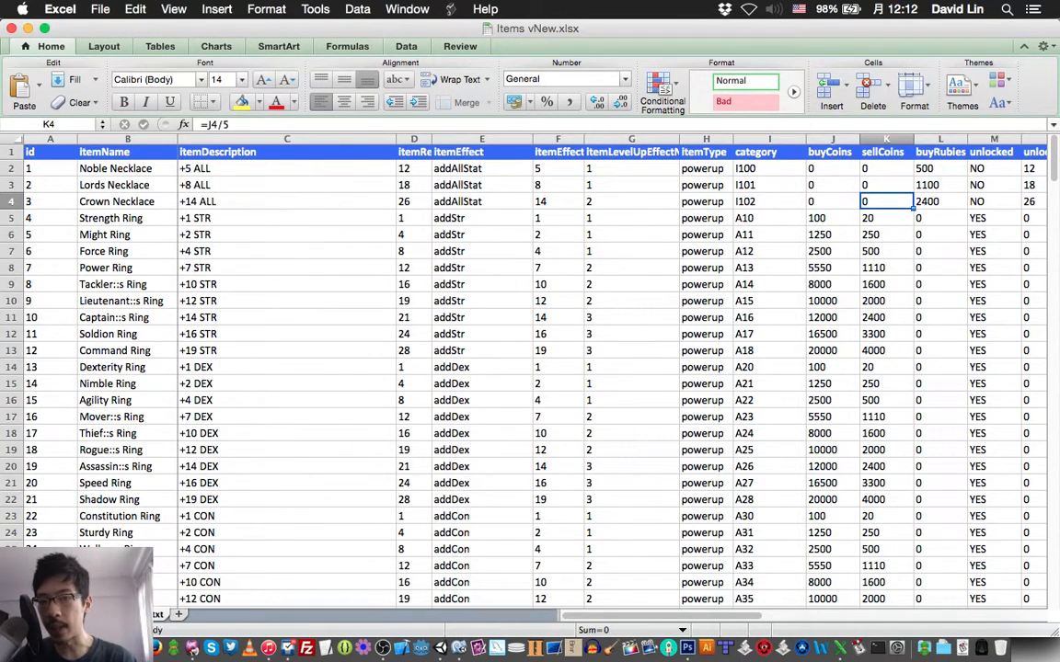
# Inspect the required level of the Crown Necklace and the effect amount of the Command Ring in the item list.
pyautogui.click(414, 202)
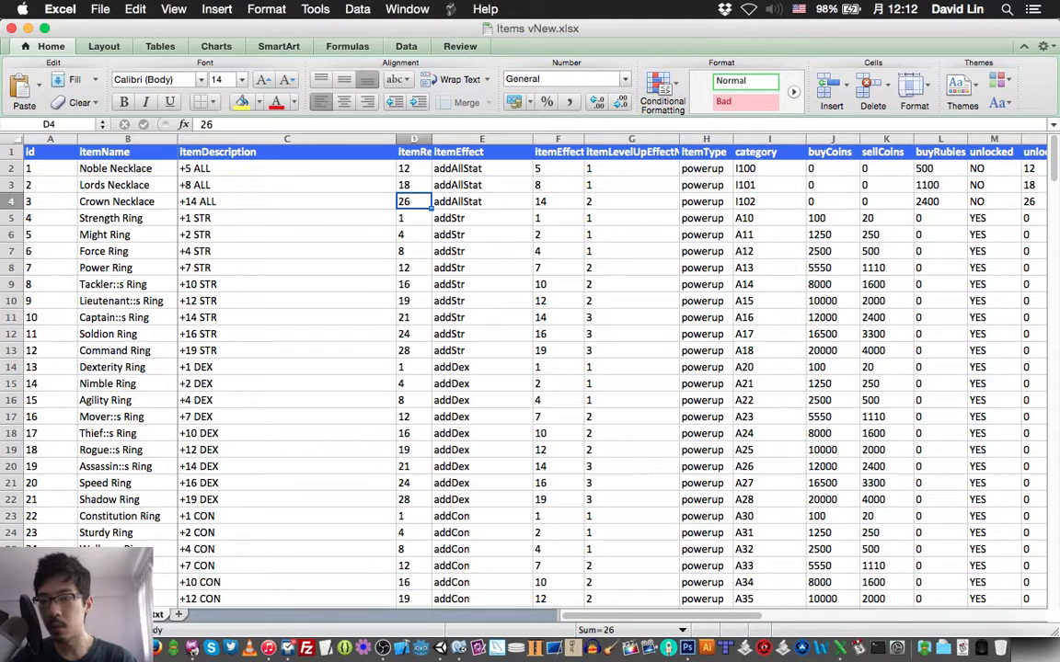
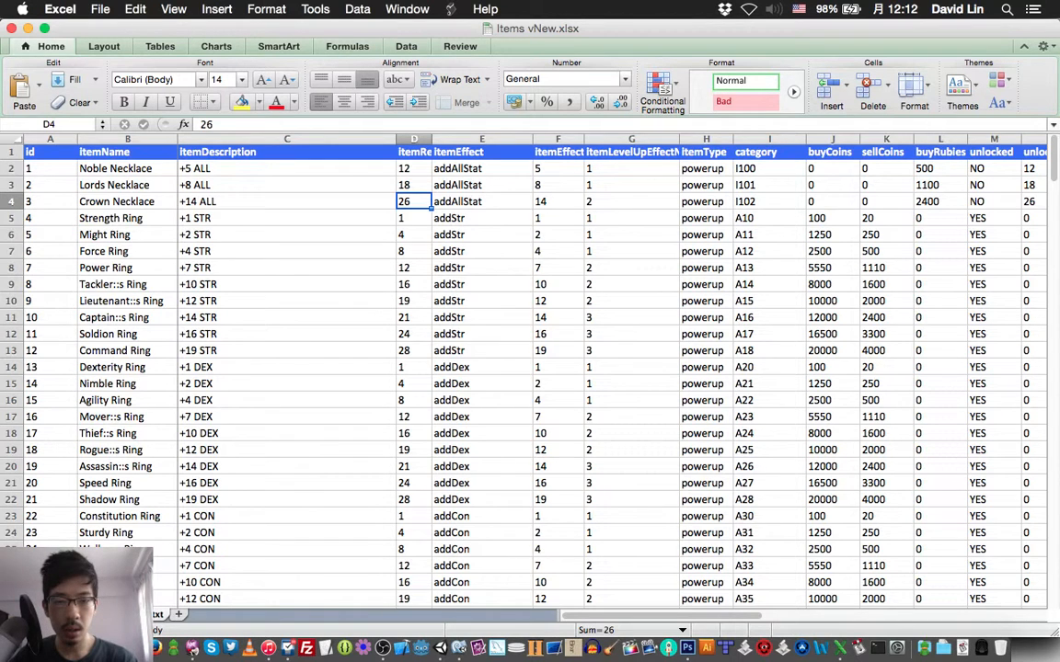
pyautogui.scroll(-5, 530, 368)
pyautogui.scroll(5, 530, 368)
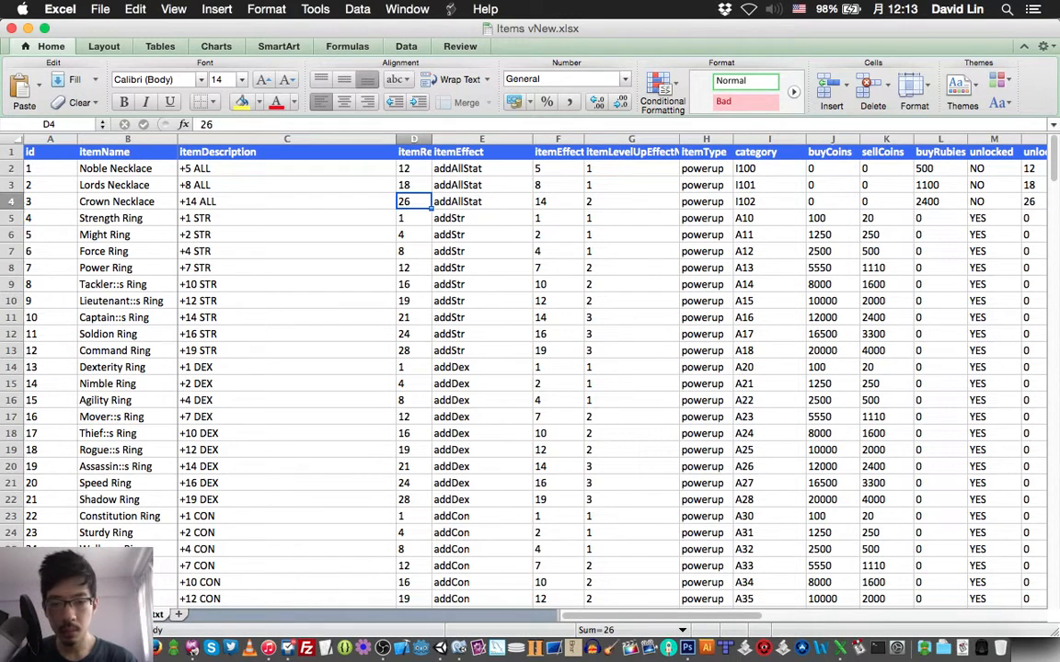
pyautogui.click(557, 350)
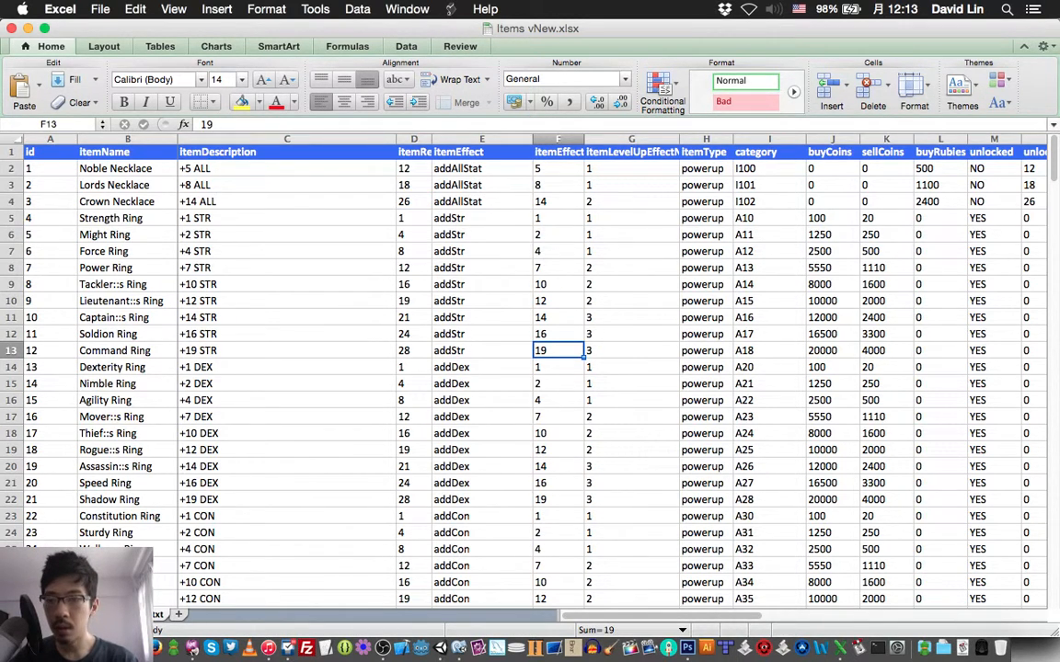
pyautogui.click(314, 9)
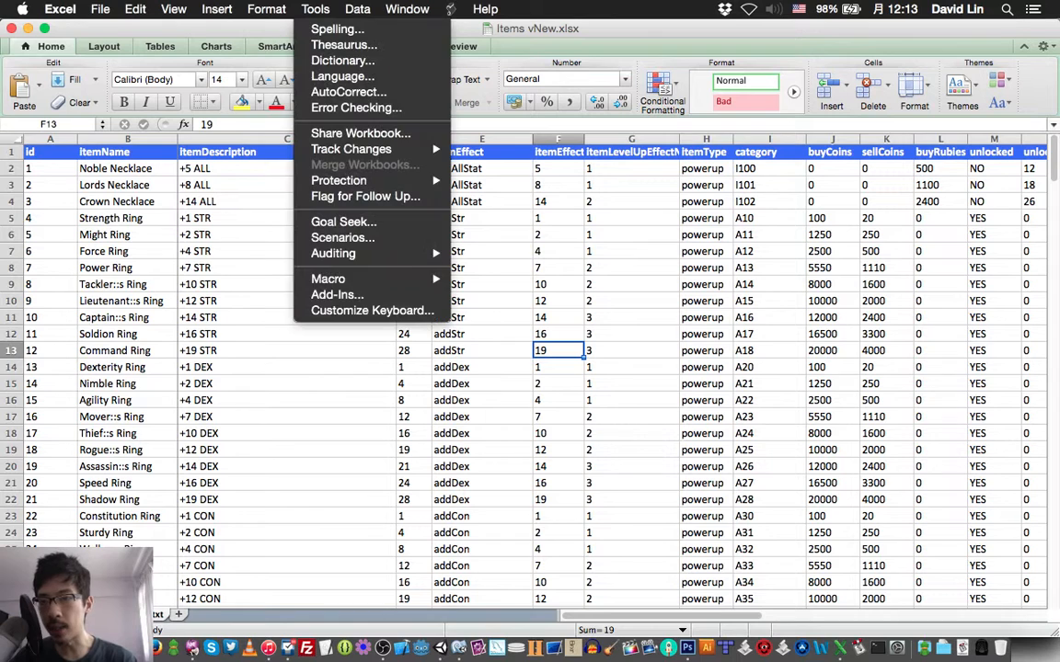
pyautogui.moveTo(358, 10)
pyautogui.moveTo(266, 10)
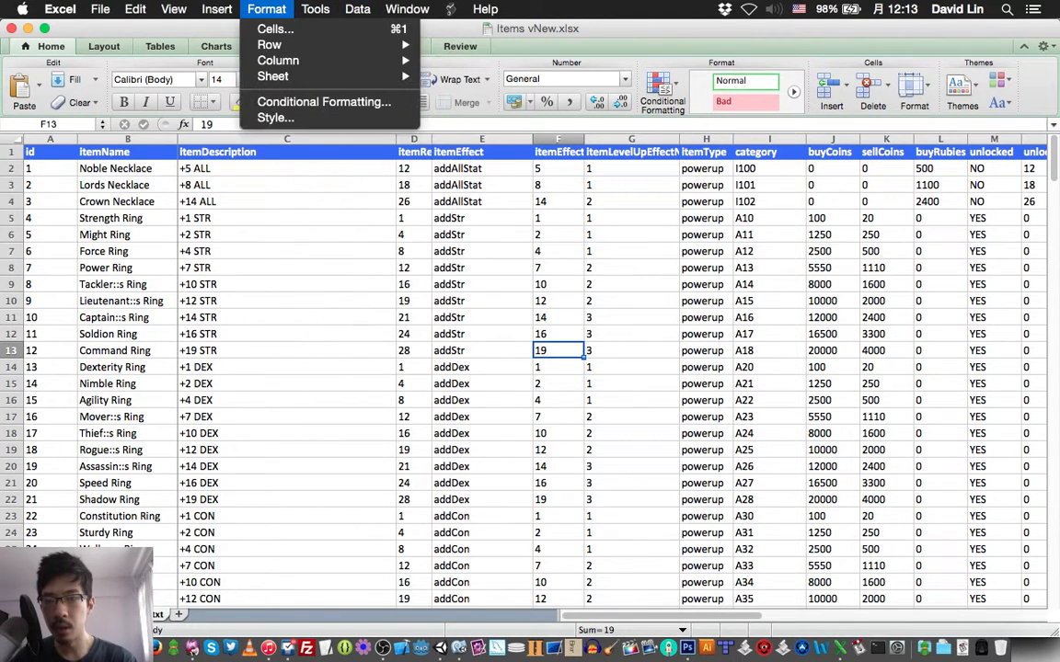
pyautogui.moveTo(270, 44)
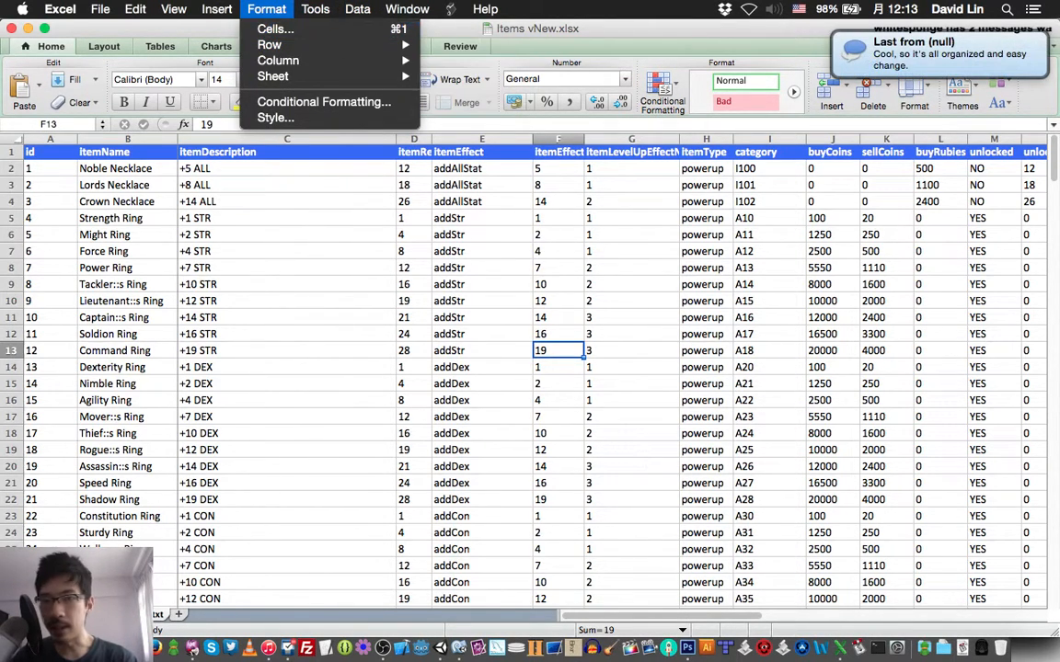
pyautogui.press('Escape')
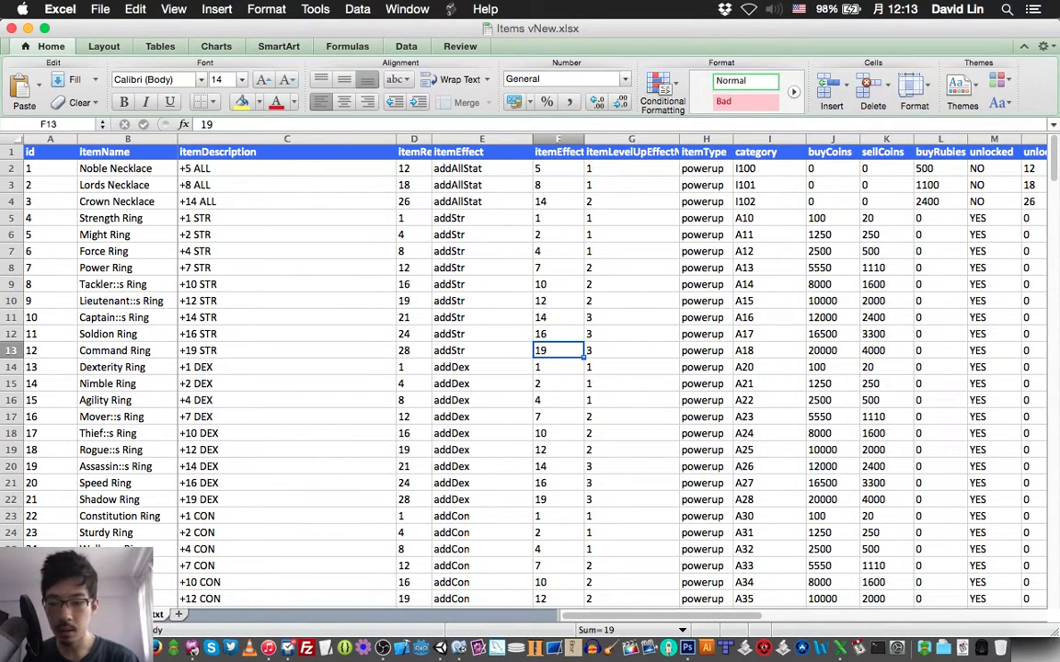
# Read the latest stream chat messages in Colloquy and return to the item list in Excel.
pyautogui.click(195, 633)
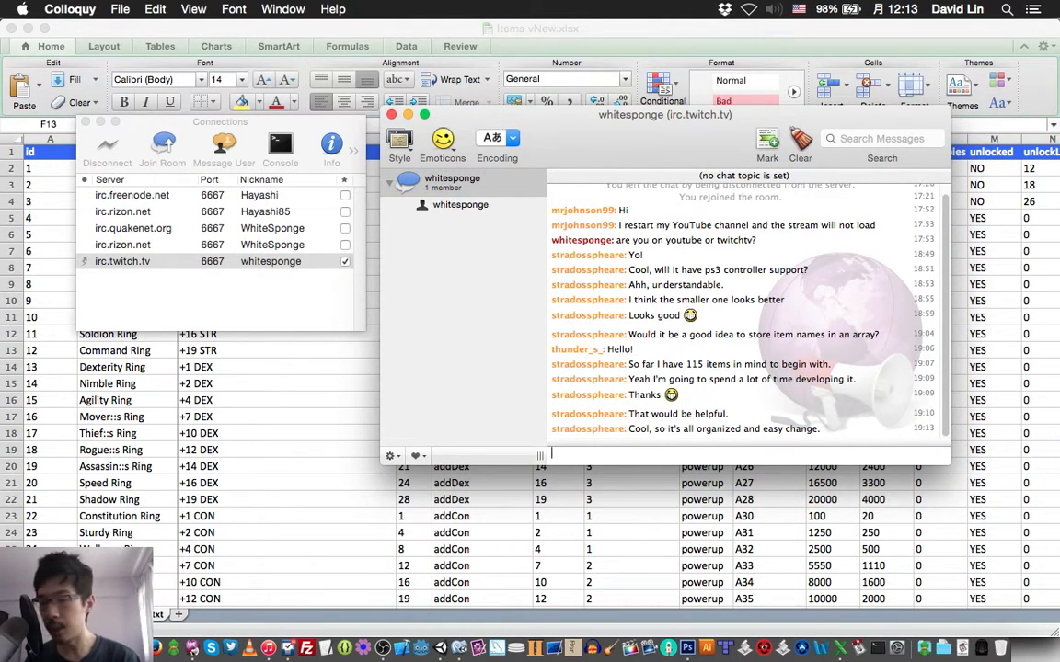
pyautogui.press('super+Tab')
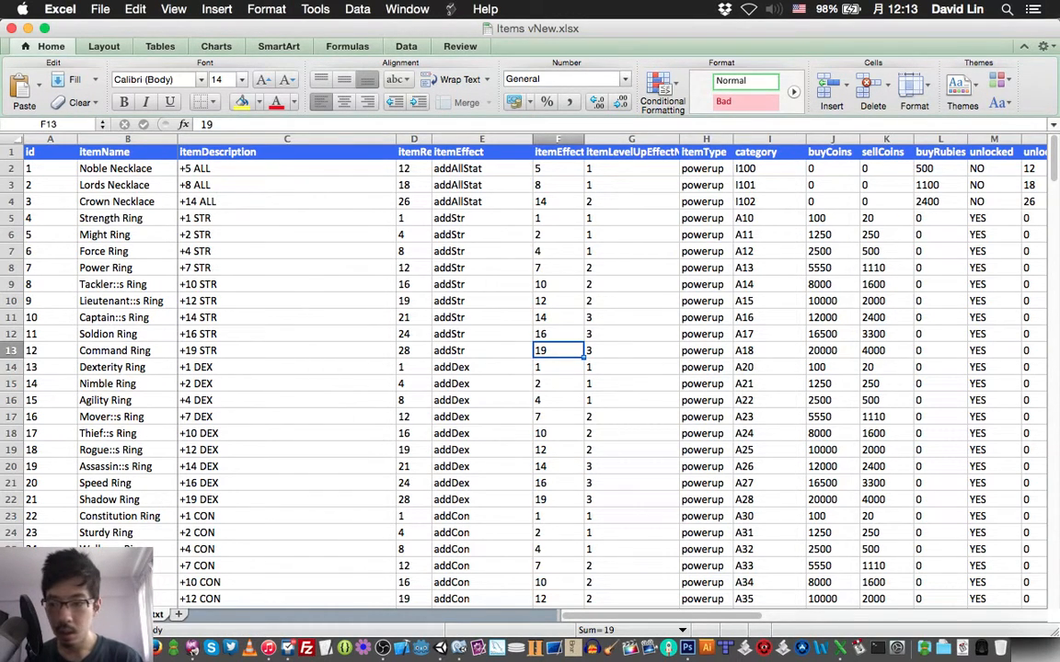
pyautogui.scroll(-4, 524, 368)
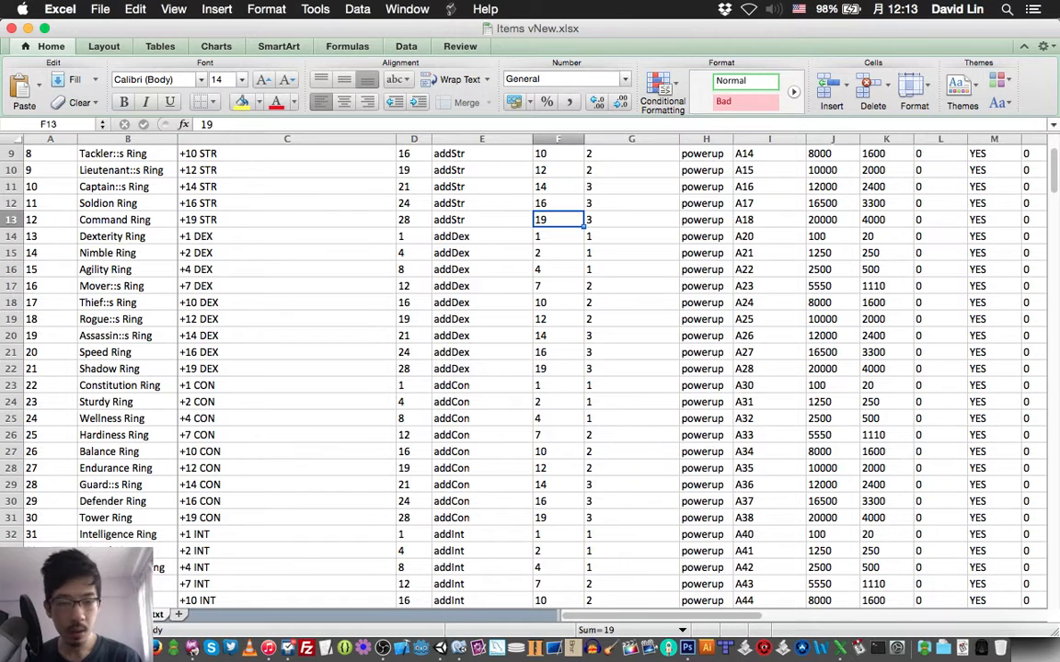
pyautogui.scroll(4, 524, 368)
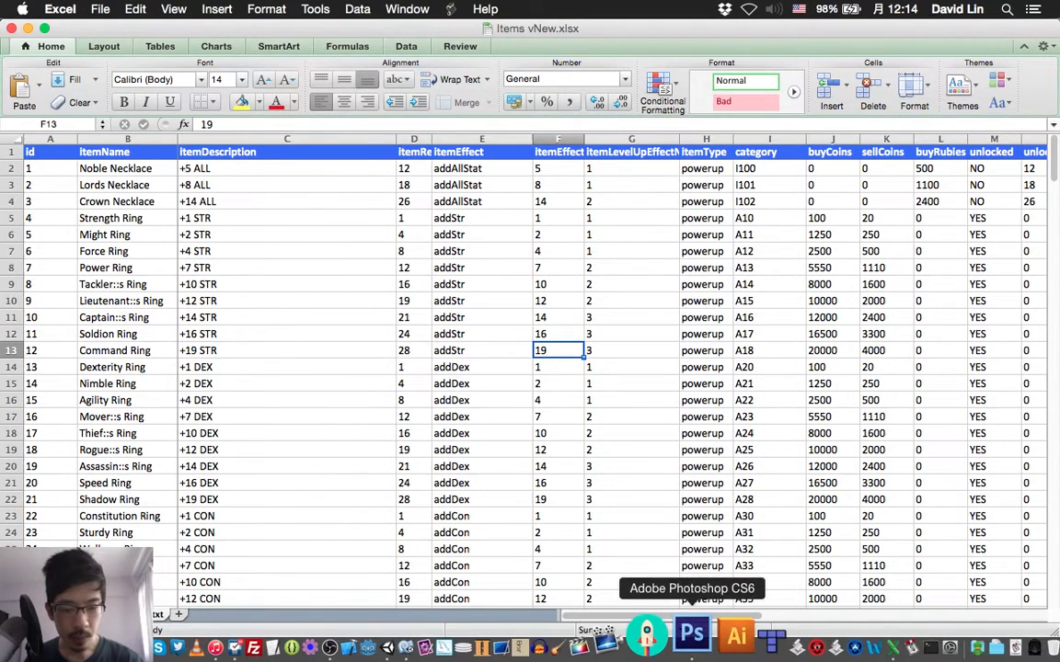
# Switch to Unity, deselect the word_changeSelectionEnter object, and compare the Scene view with the Game view.
pyautogui.click(693, 633)
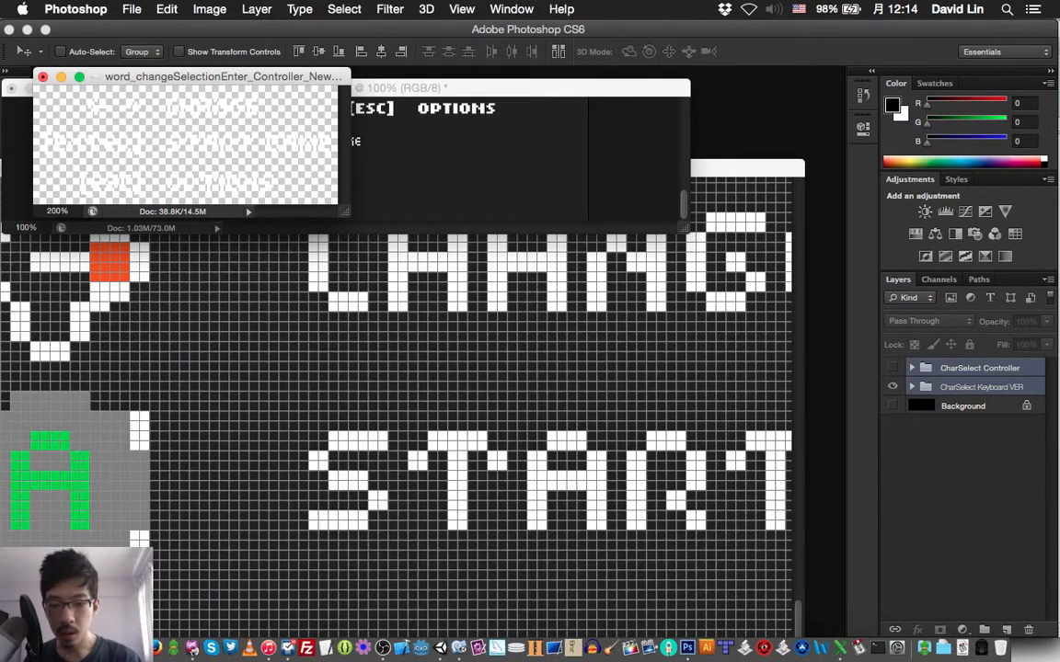
pyautogui.click(434, 643)
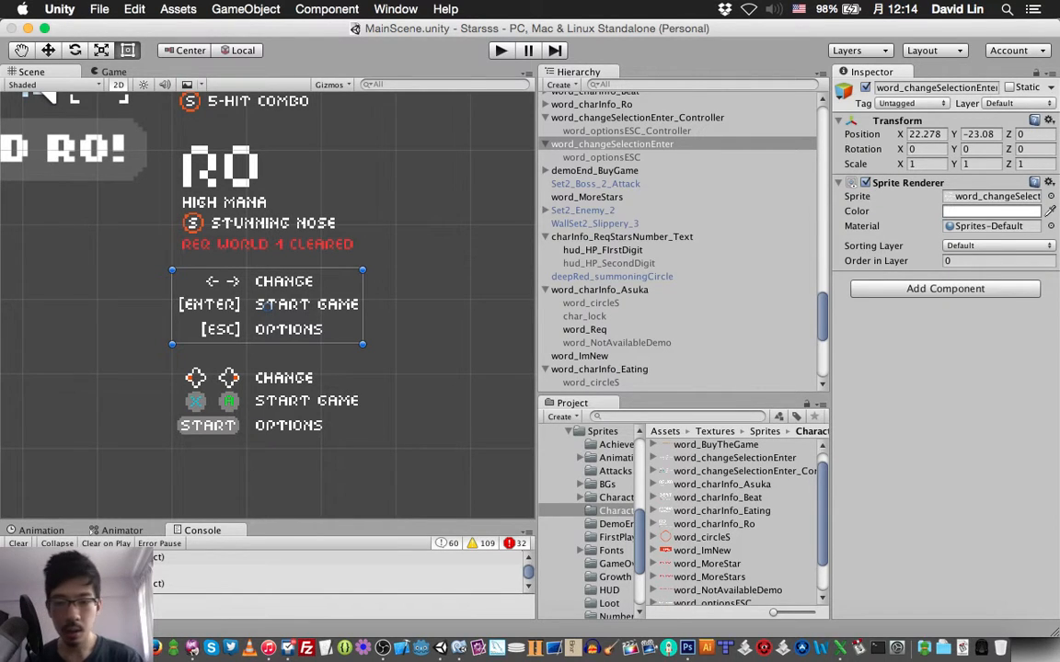
pyautogui.press('super+2')
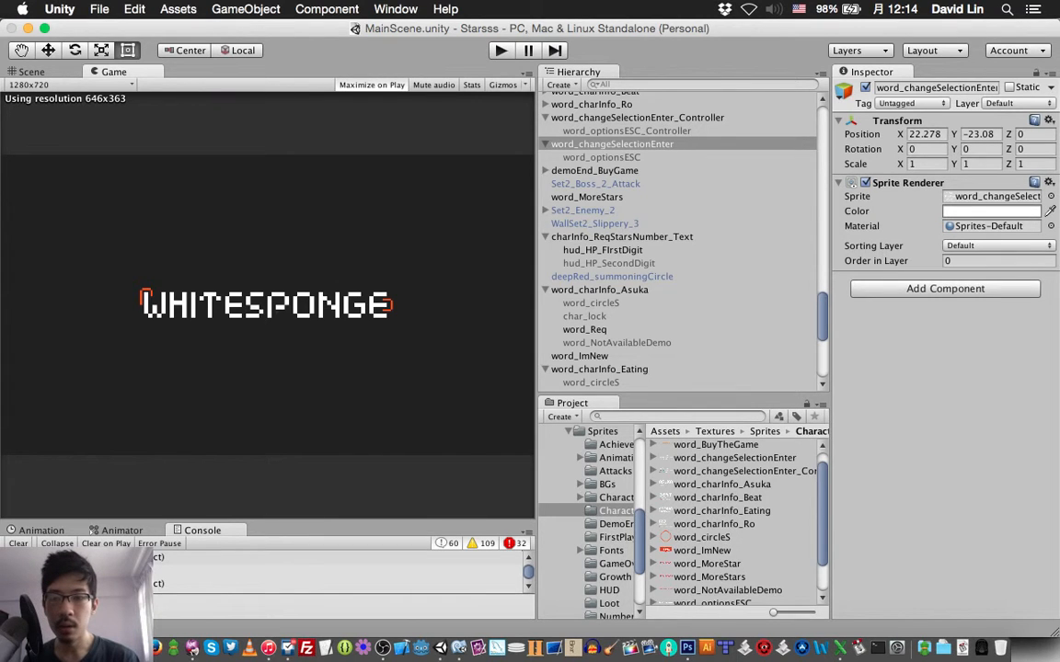
pyautogui.press('super+1')
pyautogui.press('super+2')
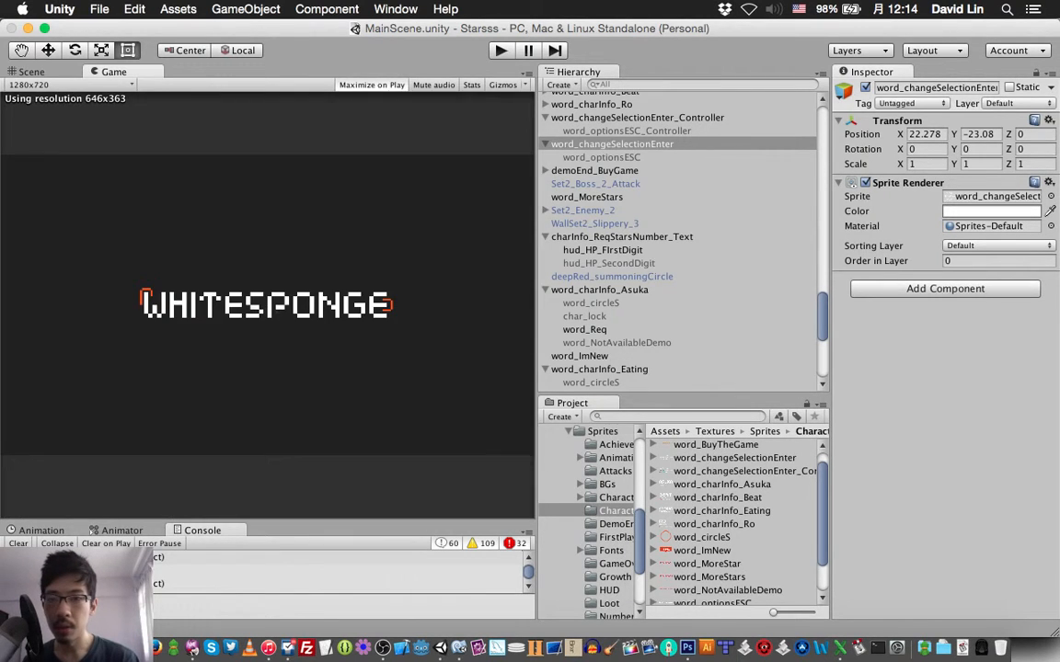
pyautogui.press('super+1')
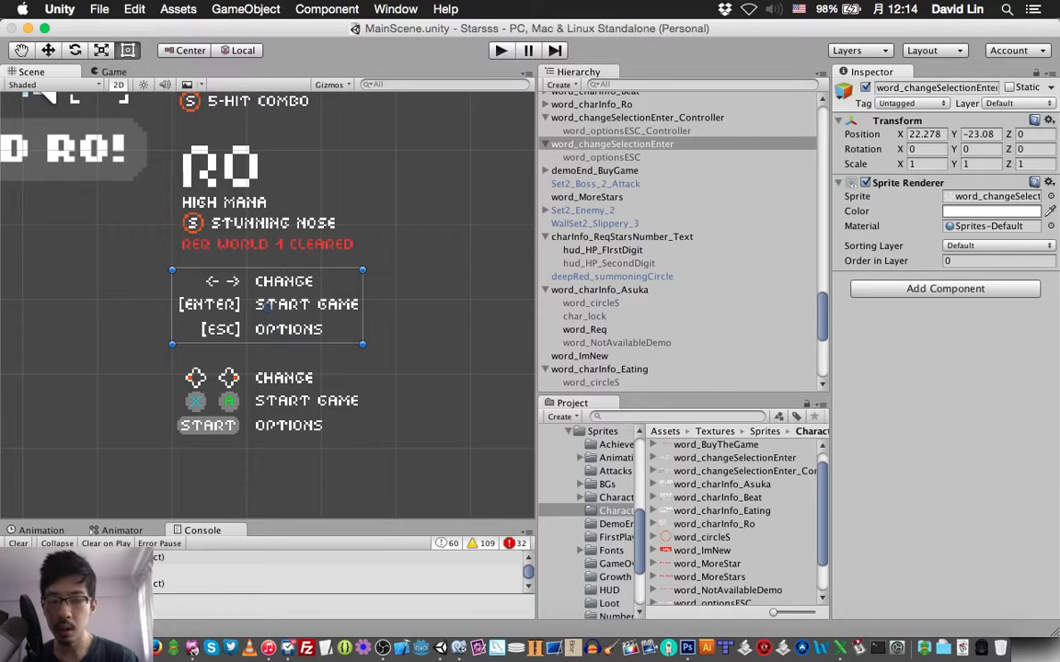
pyautogui.press('Escape')
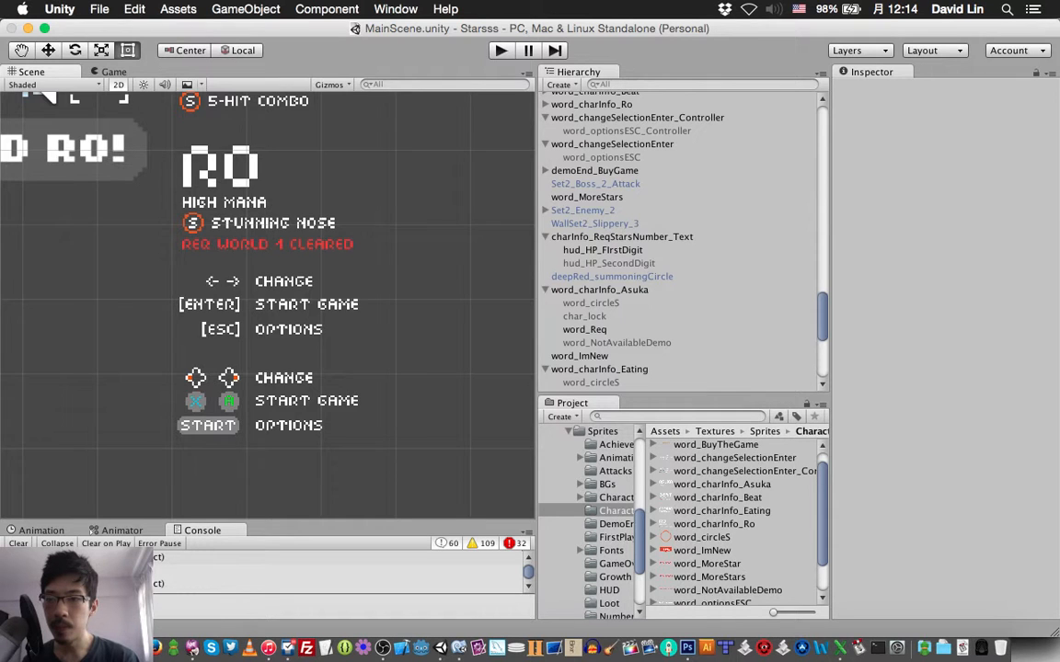
pyautogui.press('super+2')
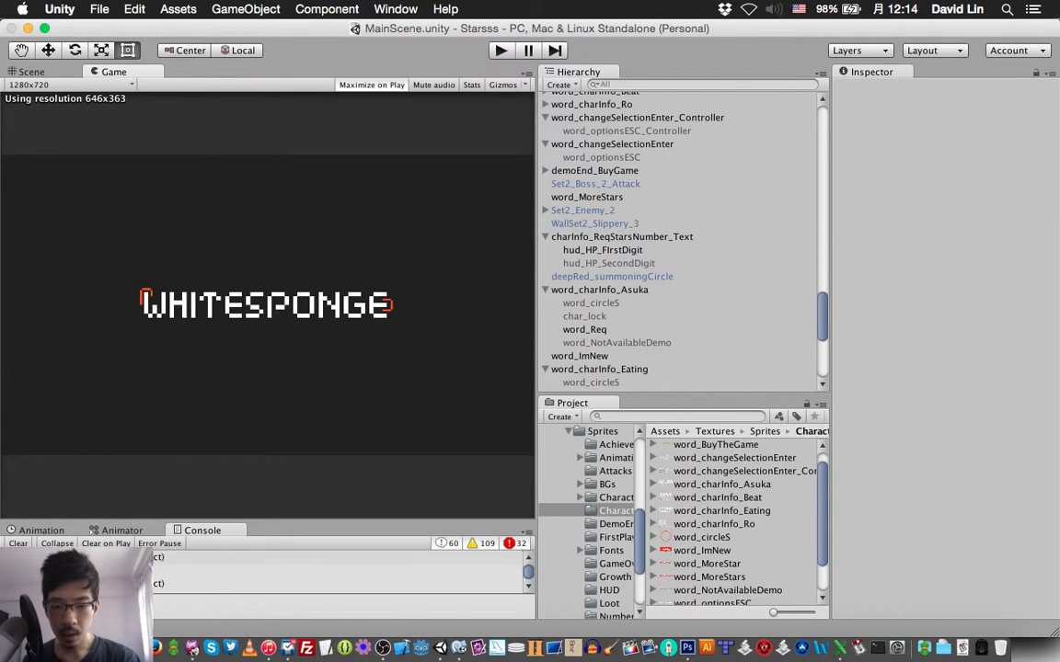
# Switch to MonoDevelop, search the solution for optionsM, and open the OptionsManager.cs file.
pyautogui.click(460, 644)
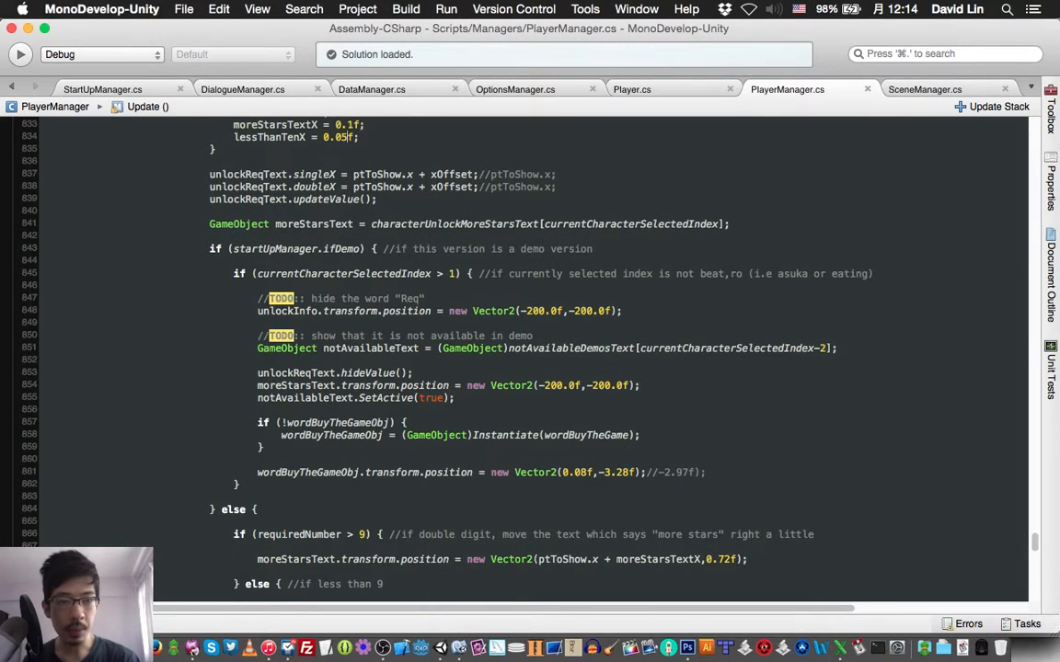
pyautogui.press('super+period')
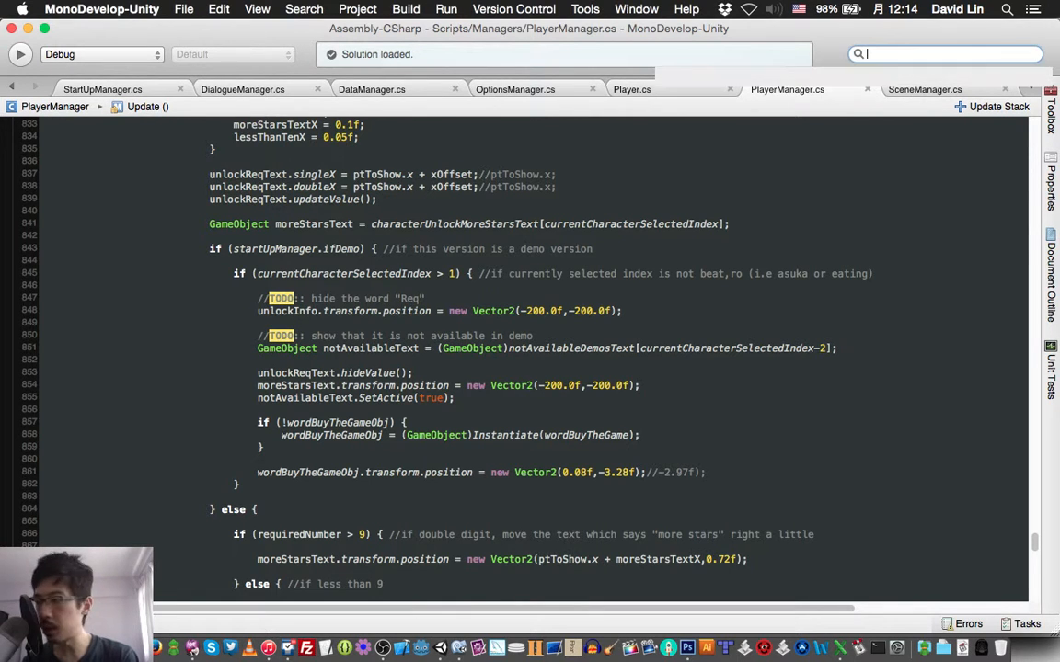
pyautogui.write('optionsM')
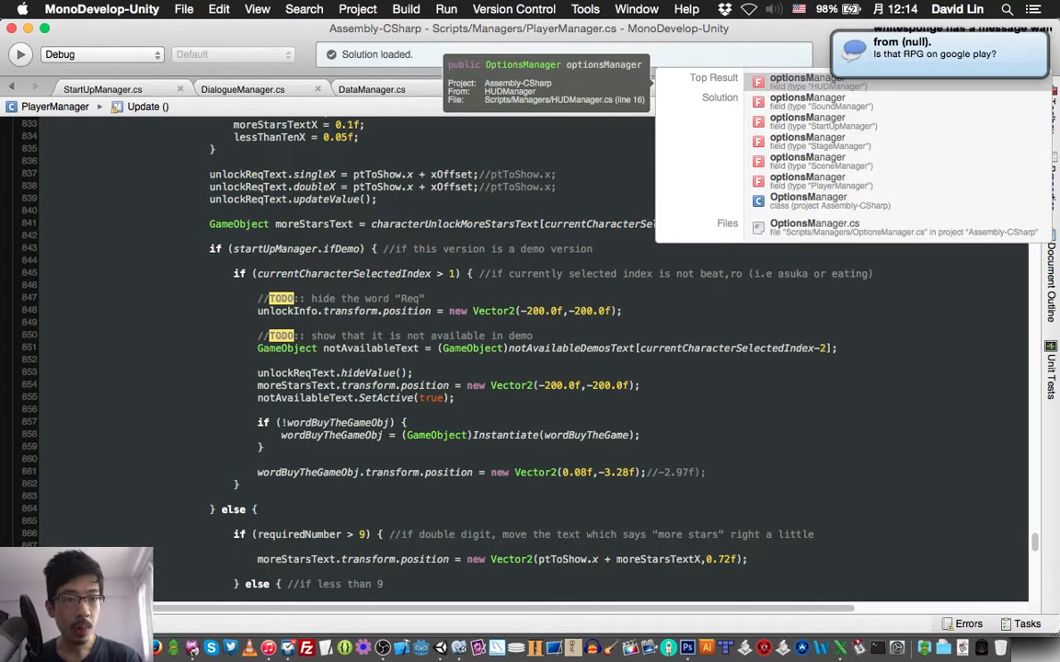
pyautogui.press('Down')
pyautogui.press('Down')
pyautogui.press('Down')
pyautogui.press('Down')
pyautogui.press('Down')
pyautogui.press('Down')
pyautogui.press('Down')
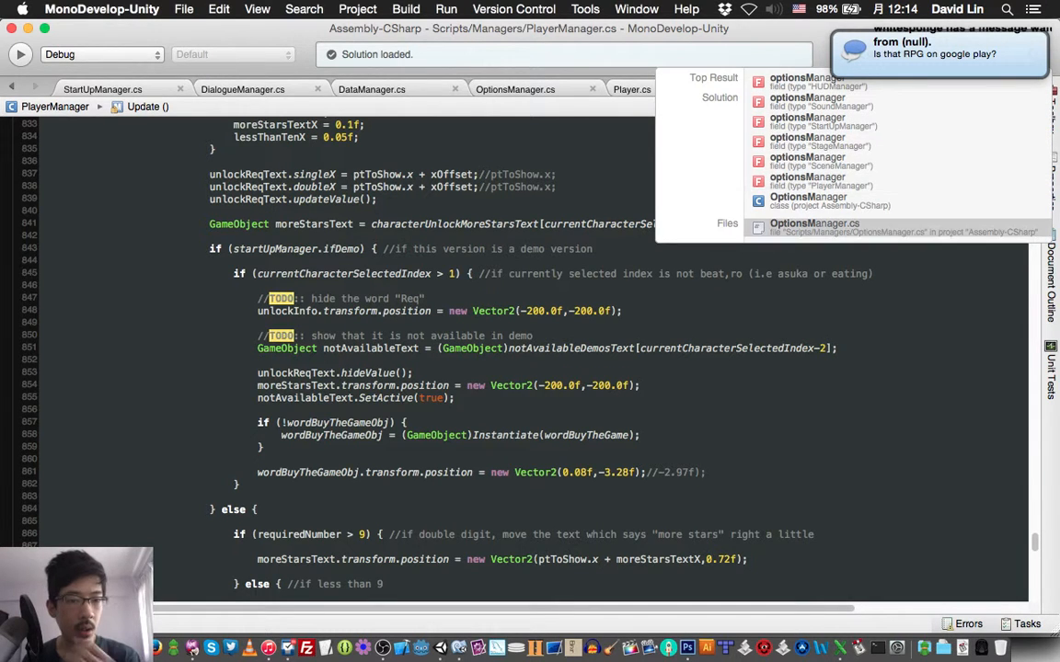
pyautogui.press('Escape')
pyautogui.press('Return')
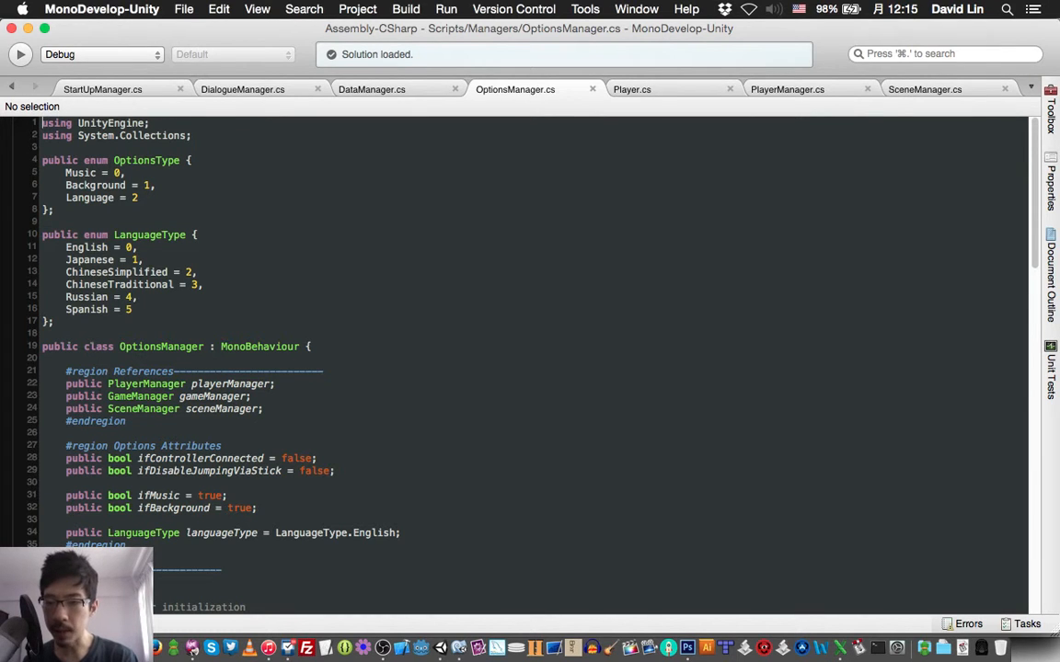
# Switch to Safari and load whitesponge.com/games/ in the Twitter tab.
pyautogui.press('super+Tab')
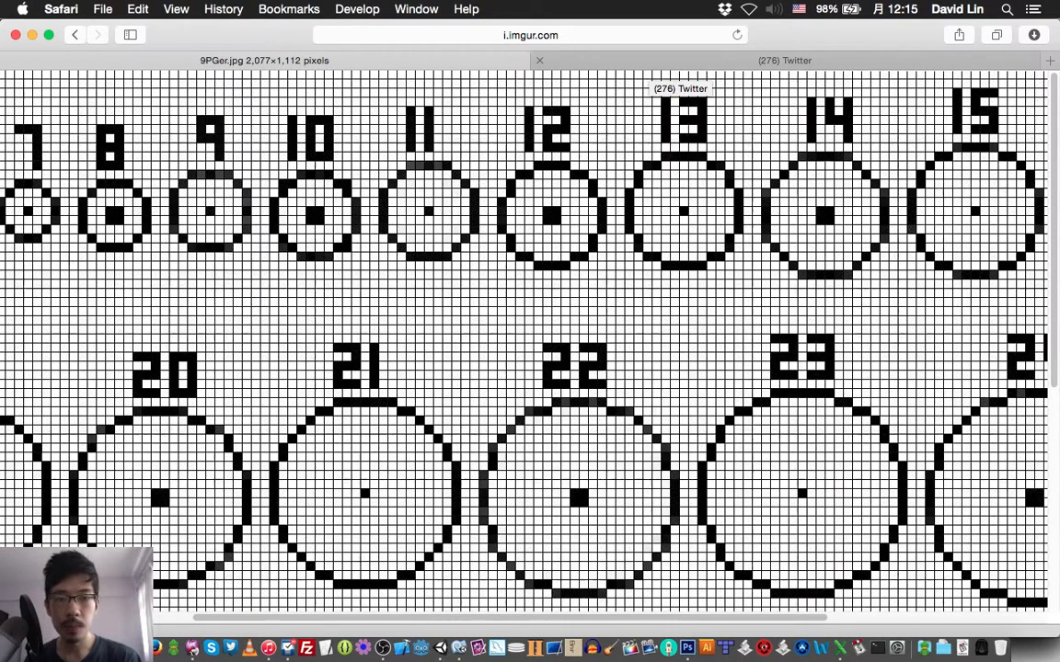
pyautogui.click(676, 60)
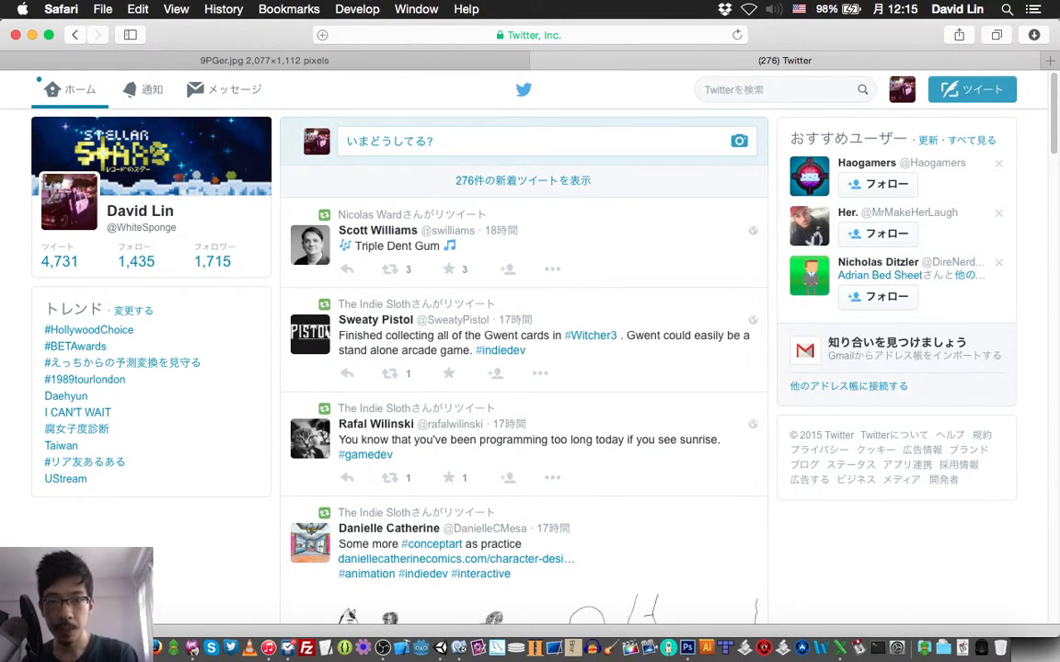
pyautogui.press('super+l')
pyautogui.write('whit')
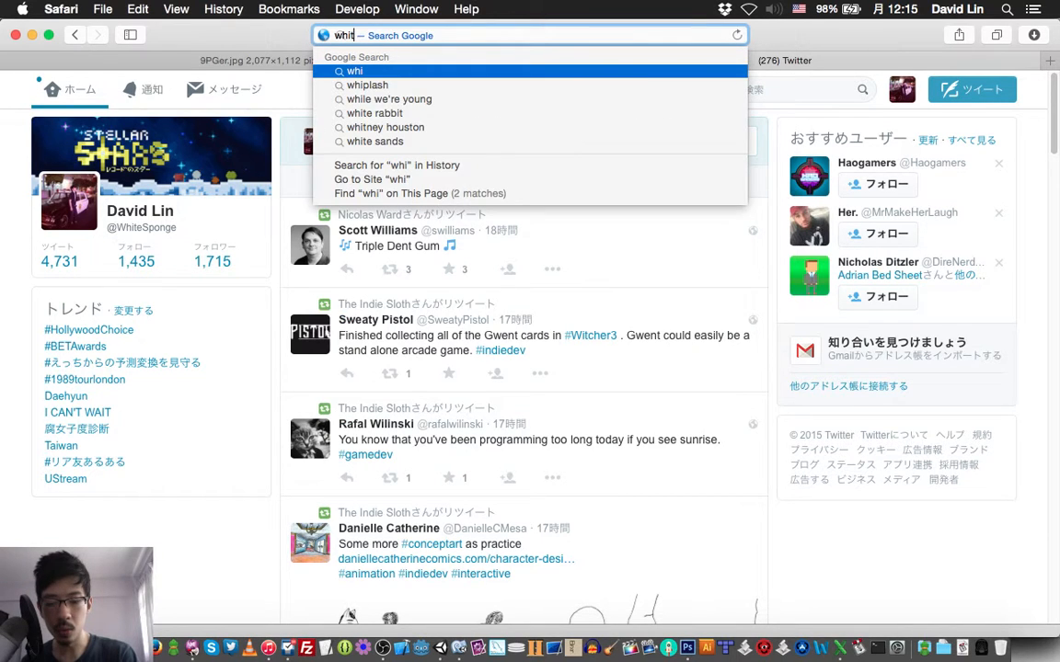
pyautogui.write('esponge')
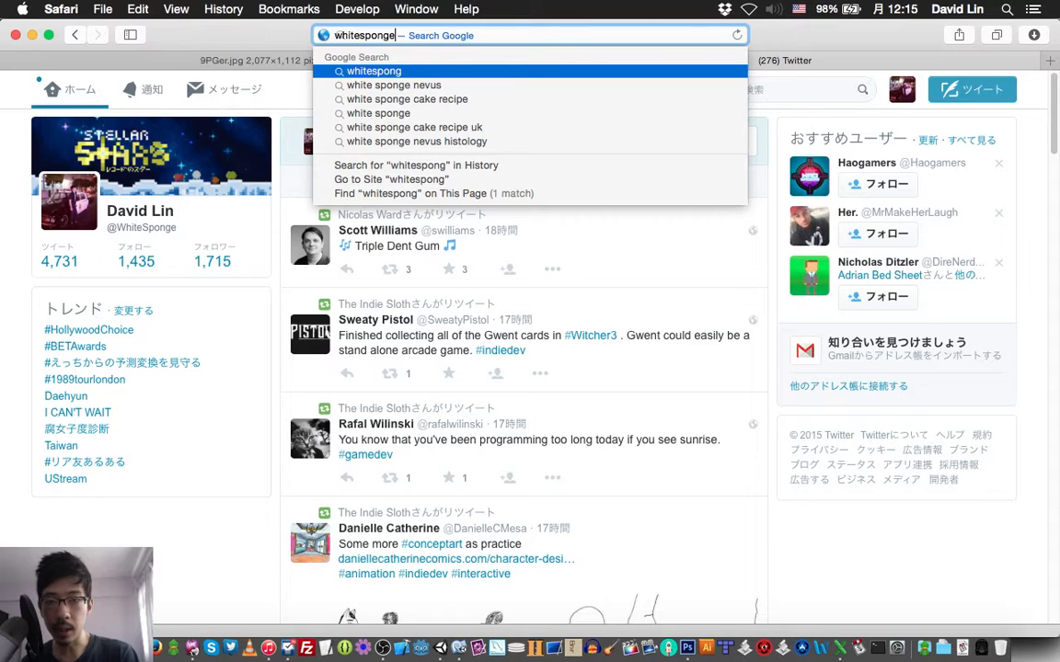
pyautogui.write('.com/games/')
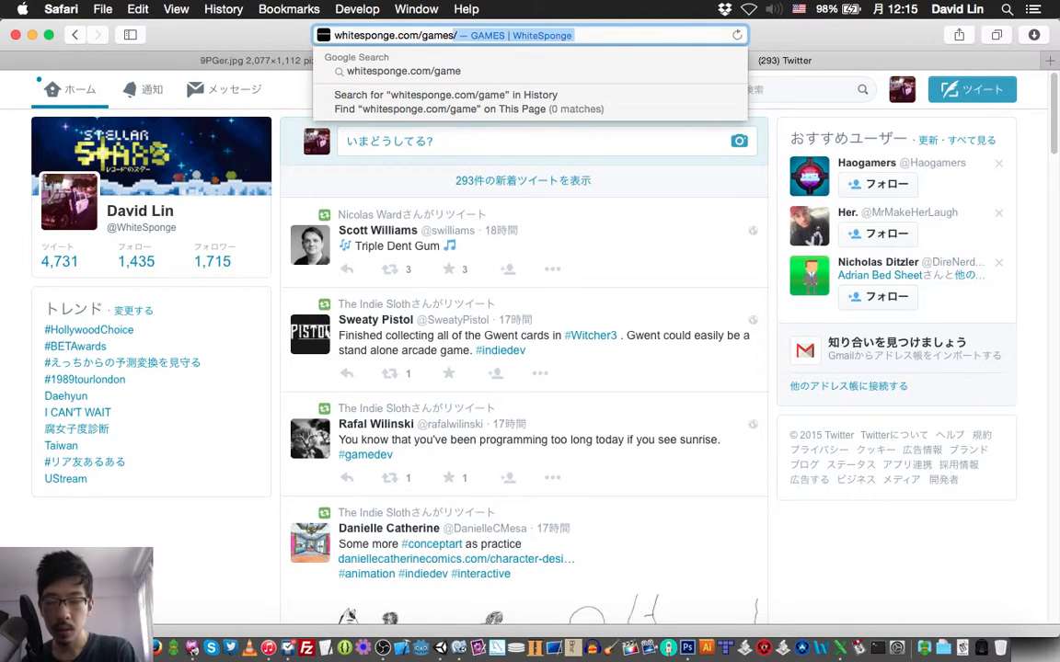
pyautogui.press('Return')
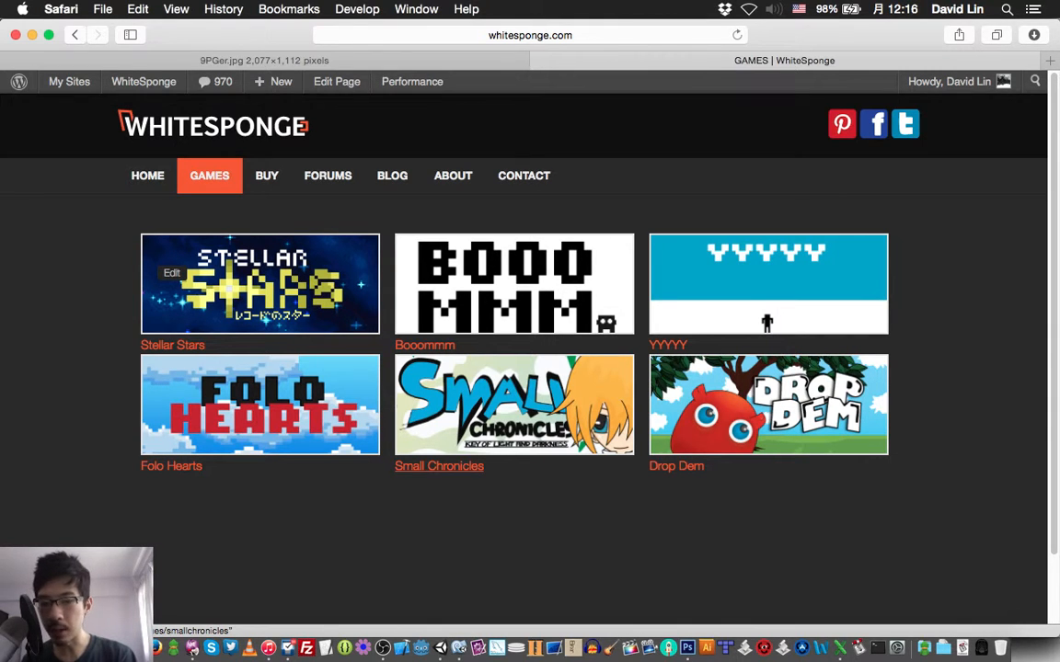
# Open the Small Chronicles game page and look through its trailer, store link, description and screenshots.
pyautogui.click(439, 465)
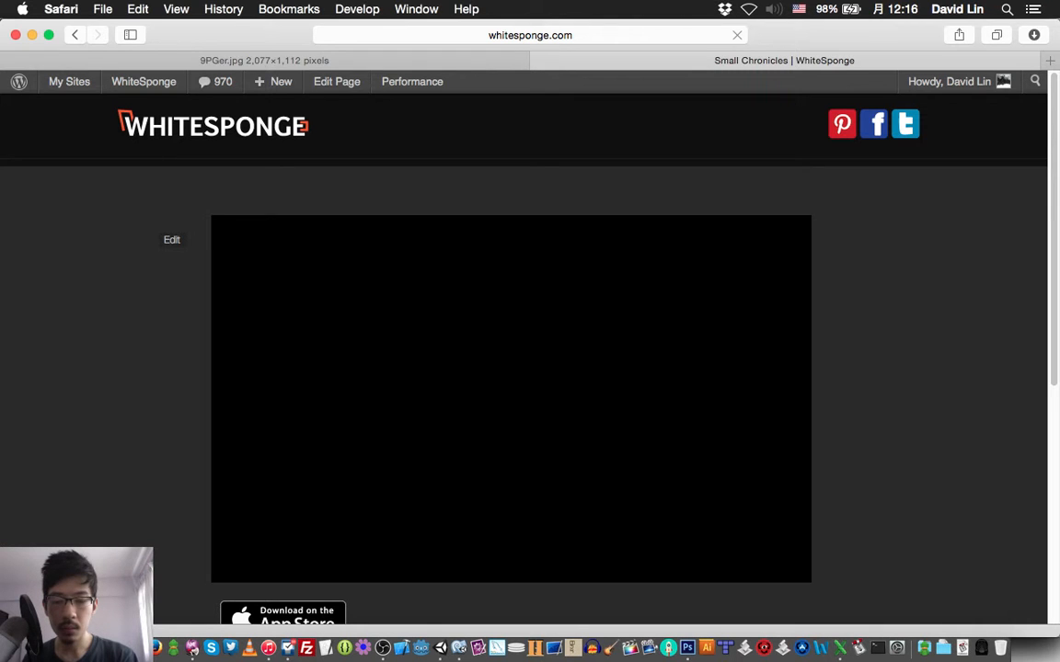
pyautogui.scroll(-5, 515, 350)
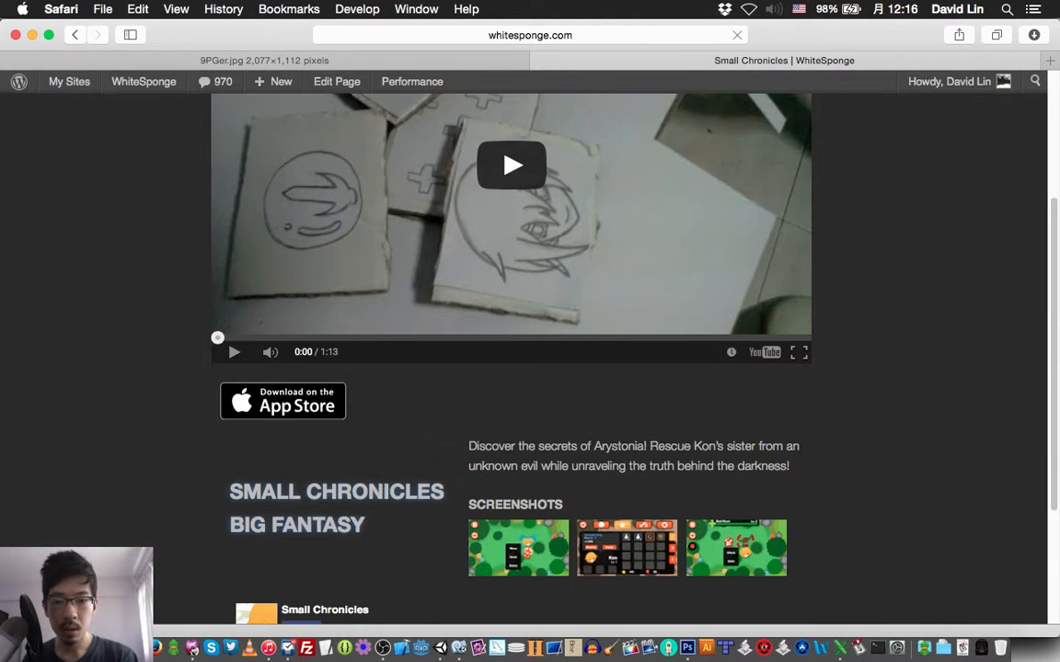
pyautogui.scroll(-4, 263, 475)
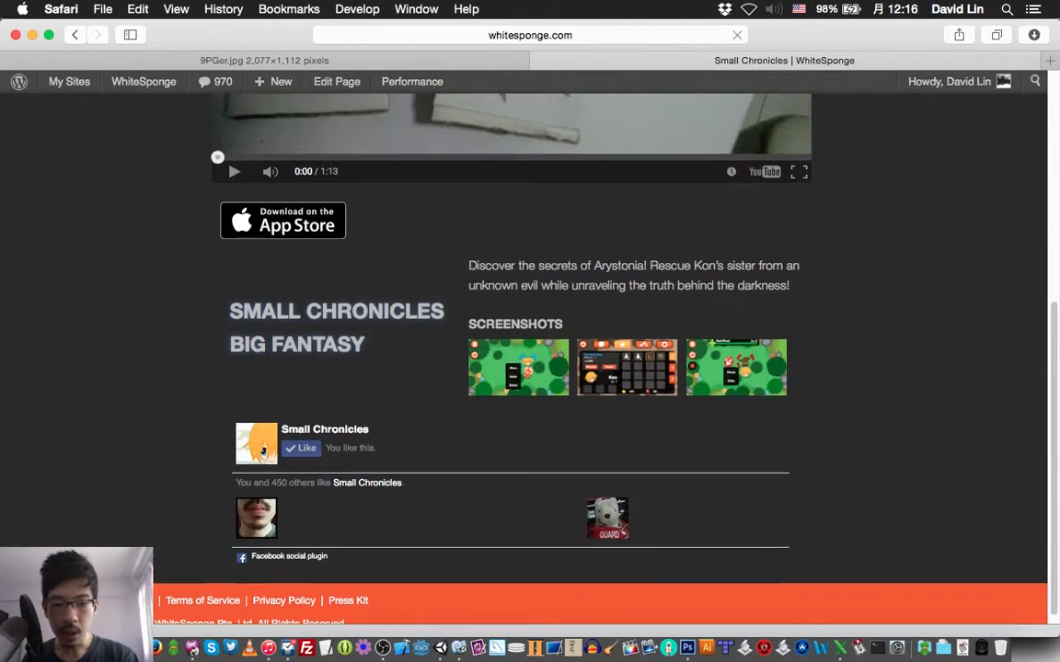
pyautogui.scroll(3, 515, 367)
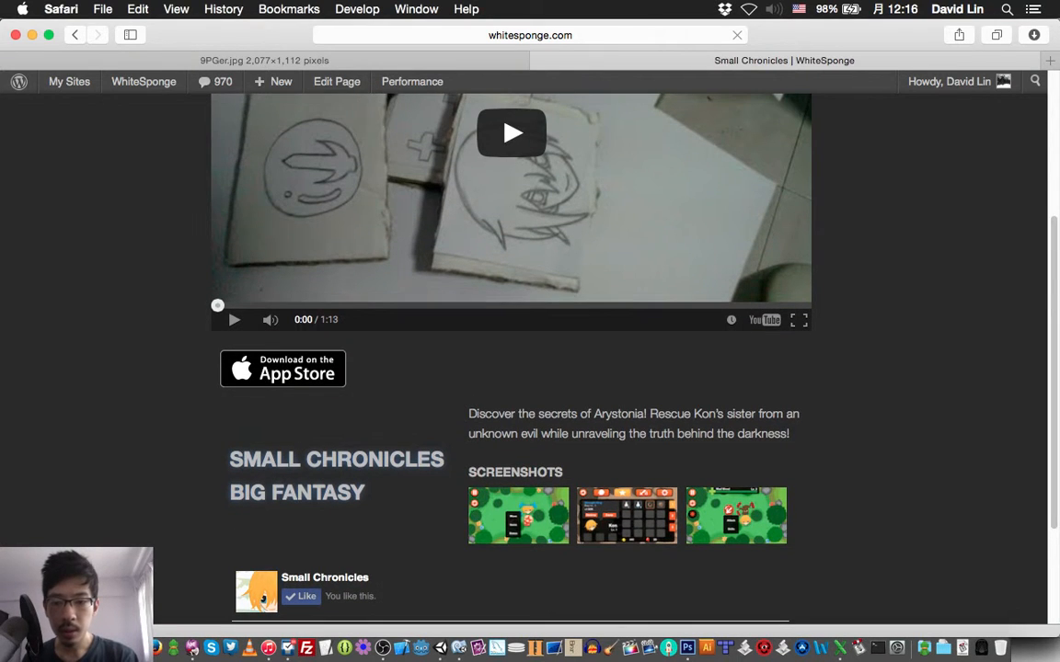
pyautogui.scroll(2, 263, 599)
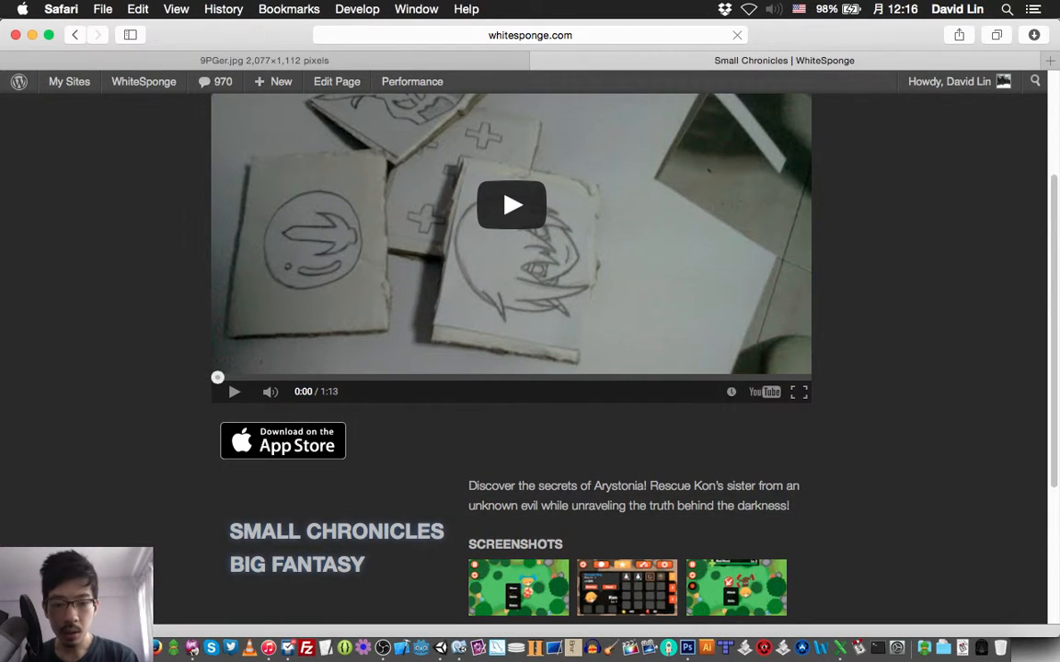
# Enlarge the Mad Wood battle screenshot on the Small Chronicles page, examine it and close it.
pyautogui.scroll(-2, 520, 368)
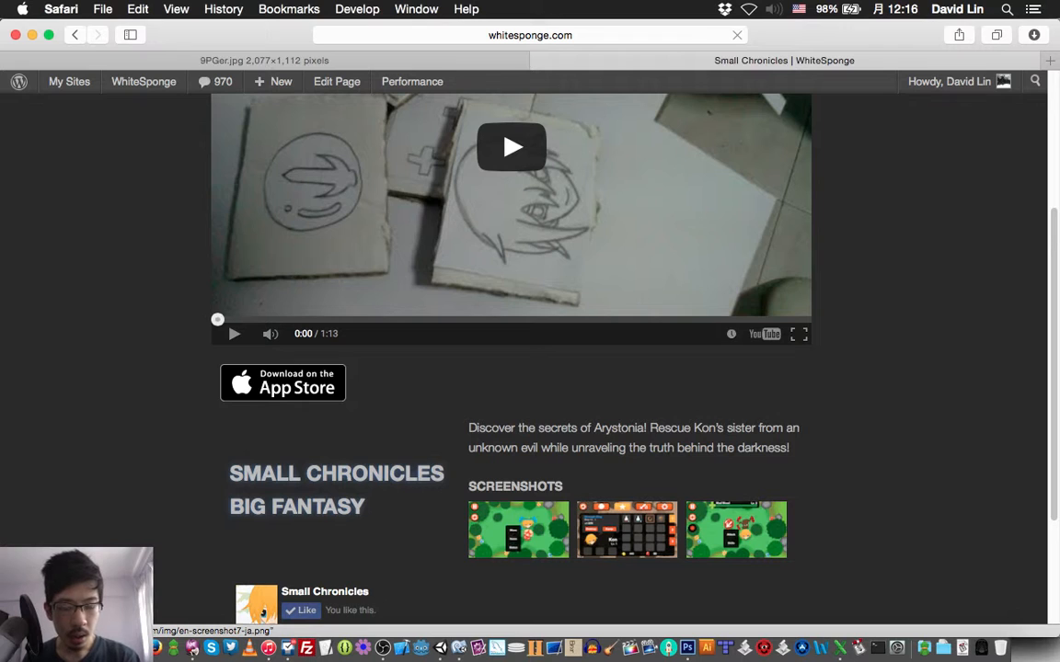
pyautogui.click(518, 552)
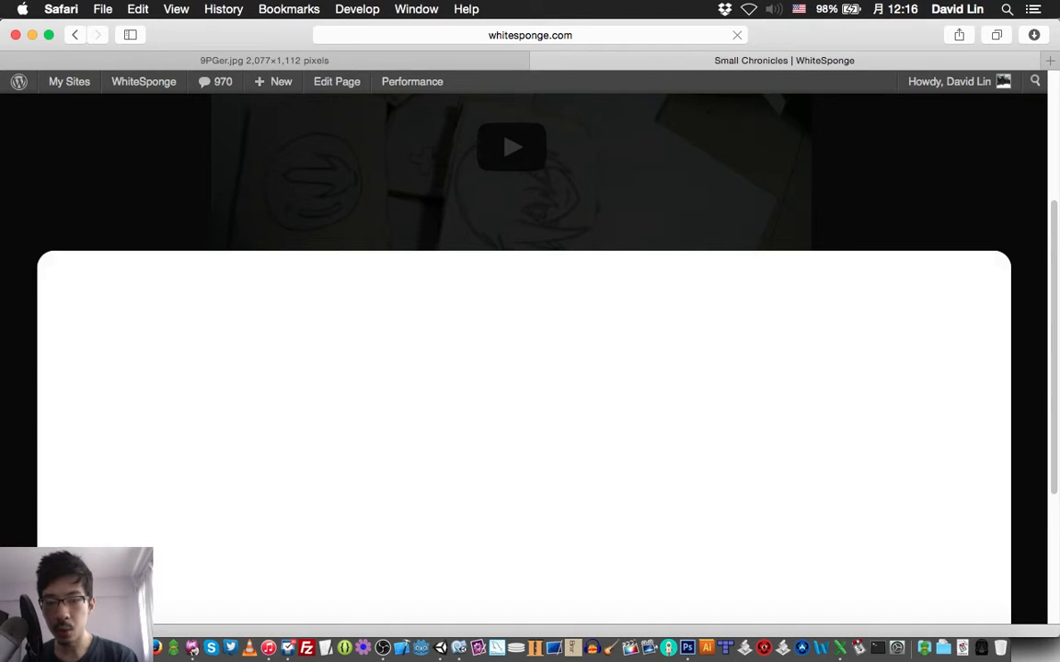
pyautogui.scroll(-3, 524, 368)
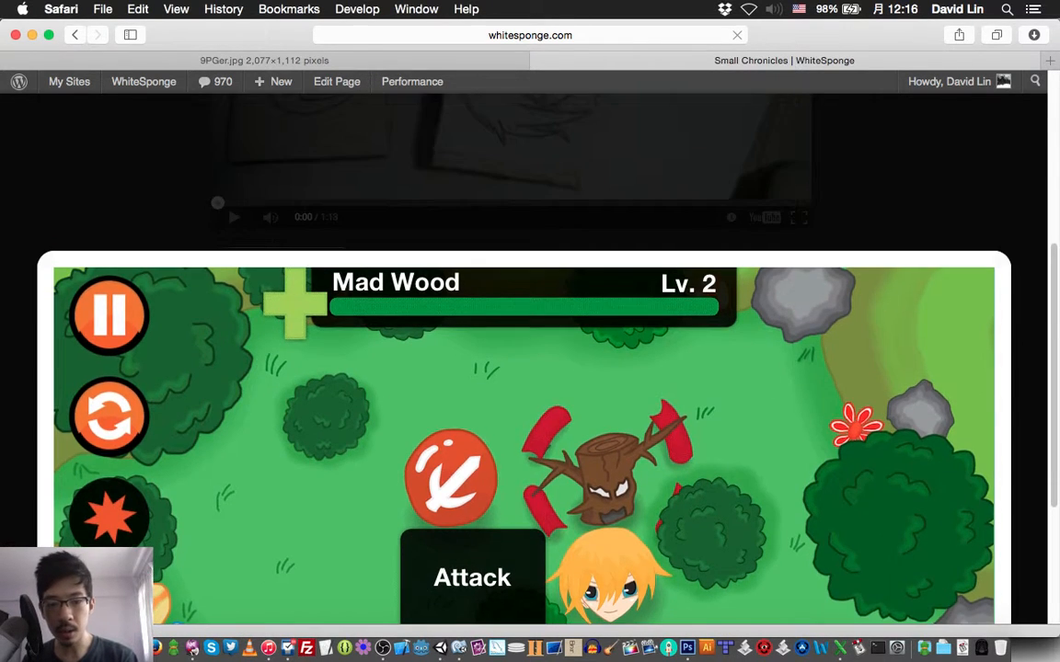
pyautogui.scroll(3, 524, 367)
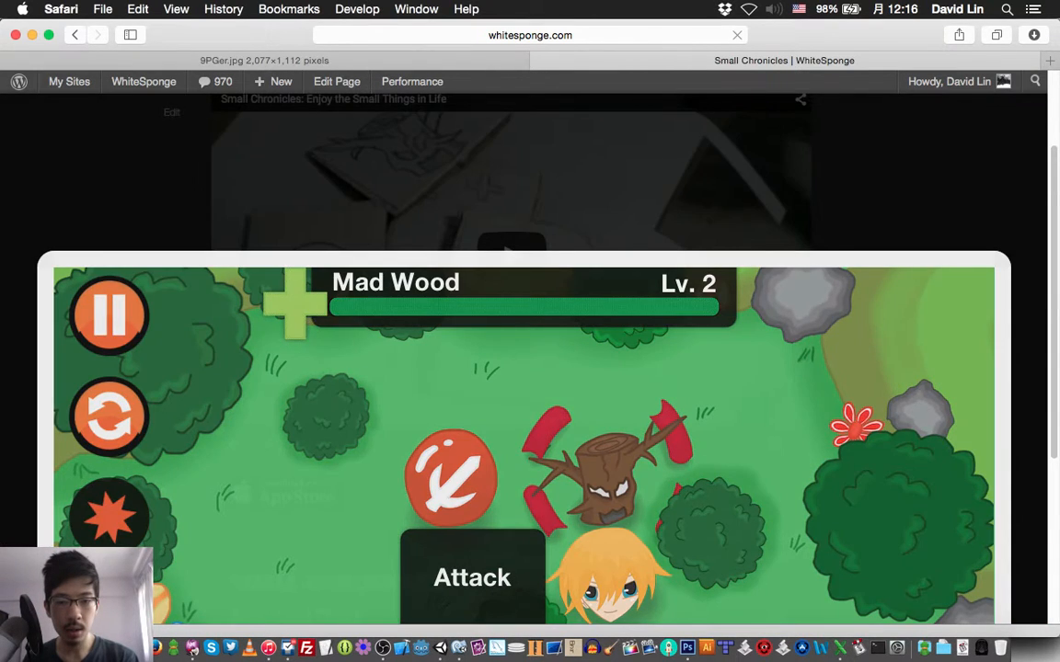
pyautogui.press('Escape')
# View the enlarged Move/Items battle screenshot and the Strength Ring inventory screenshot in the gallery, and close the viewer.
pyautogui.scroll(-5, 736, 536)
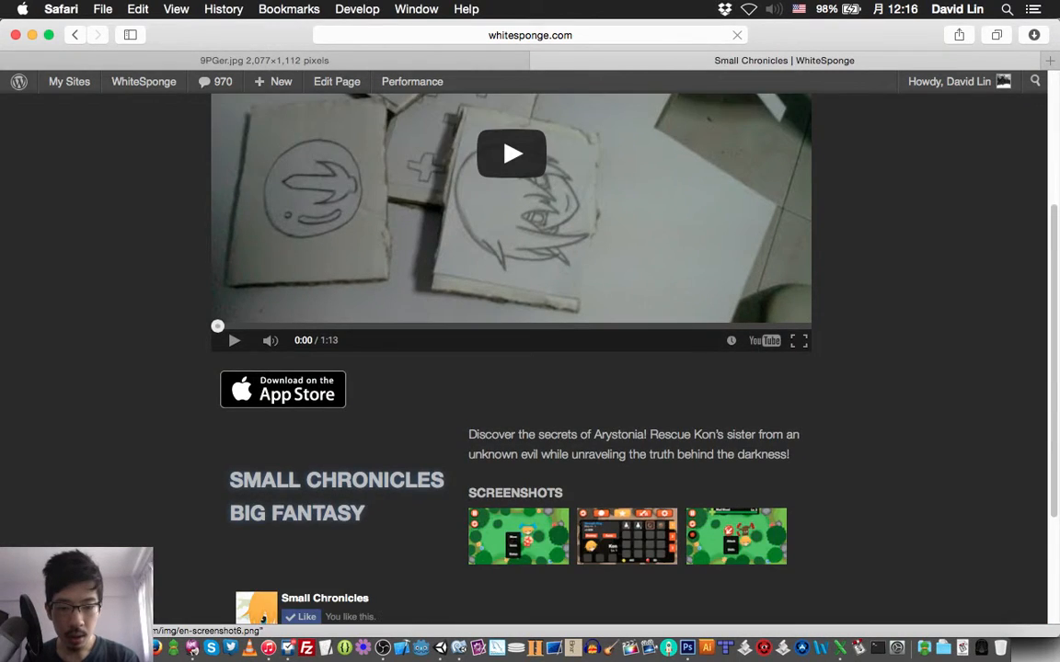
pyautogui.click(518, 536)
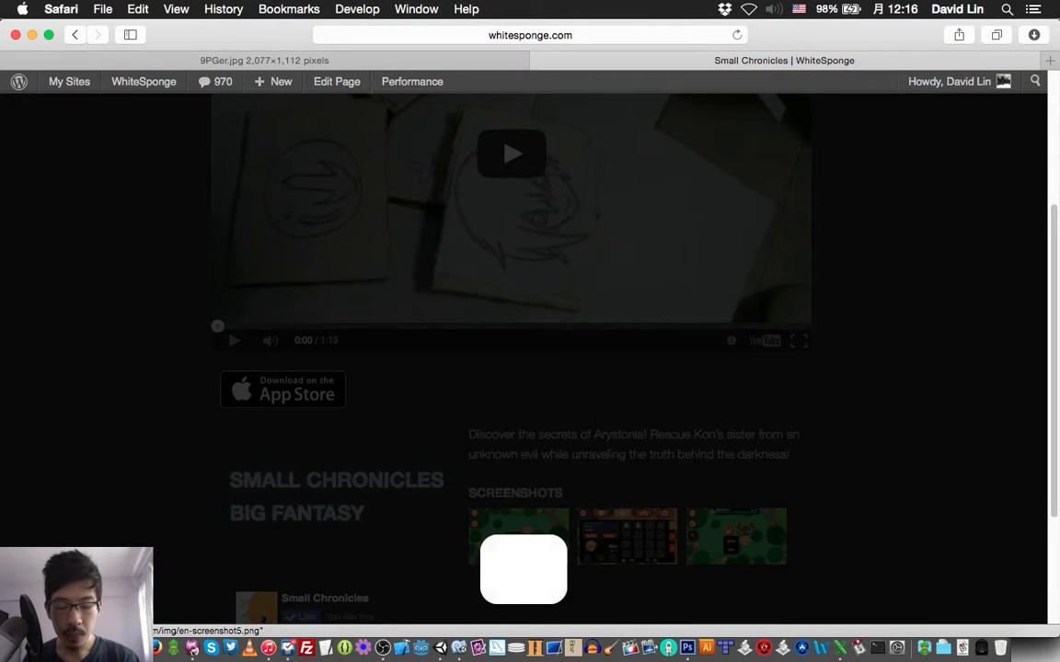
pyautogui.scroll(-5, 518, 537)
pyautogui.scroll(-4, 524, 395)
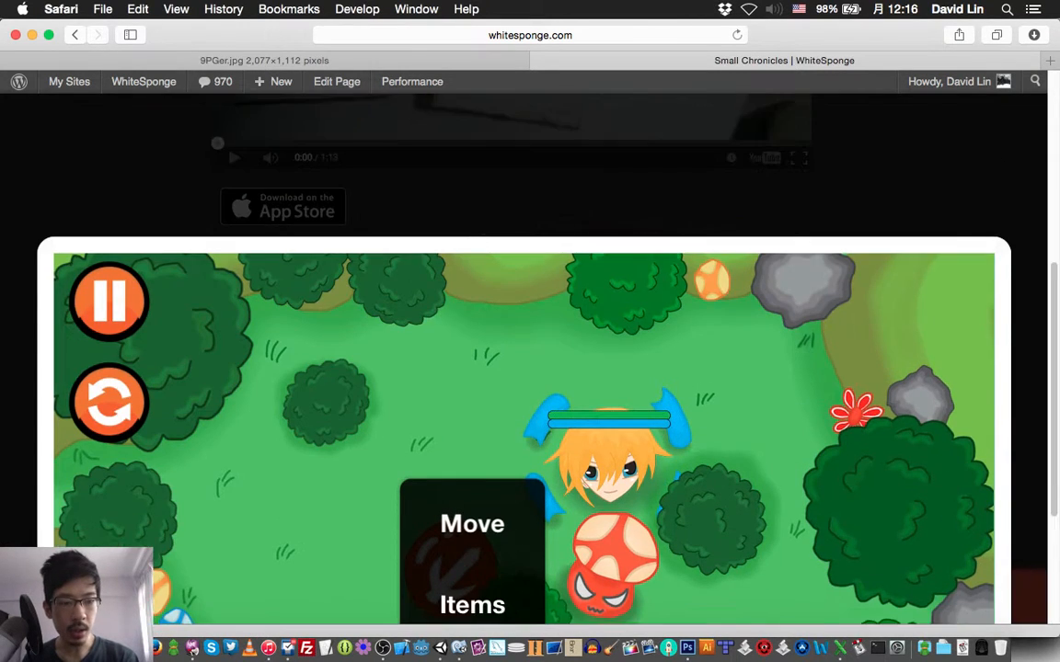
pyautogui.scroll(-5, 525, 396)
pyautogui.scroll(-4, 524, 395)
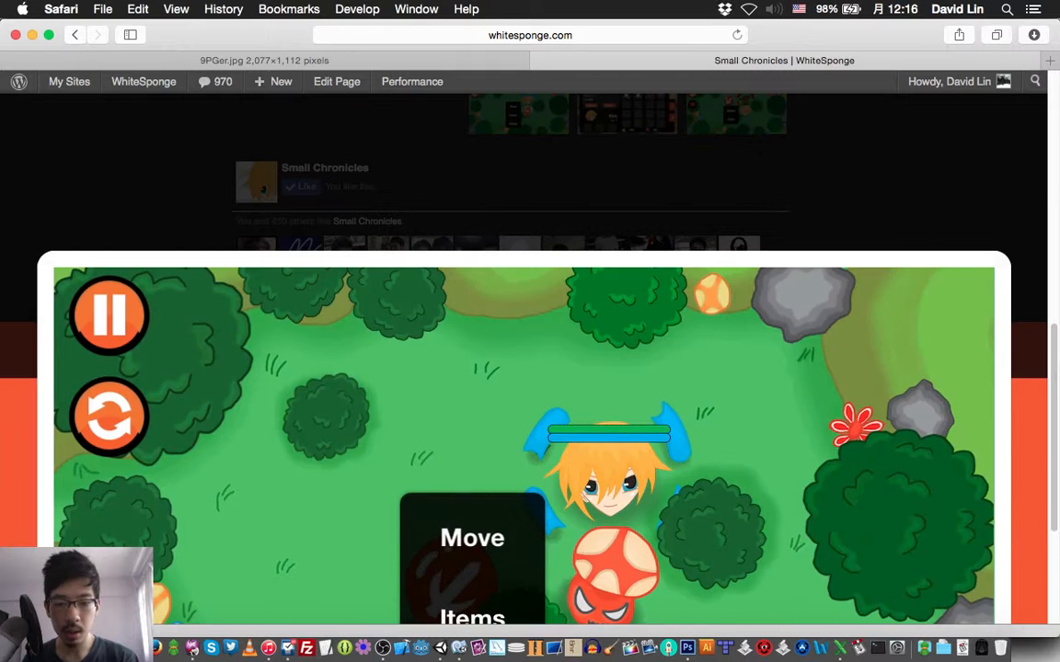
pyautogui.click(968, 531)
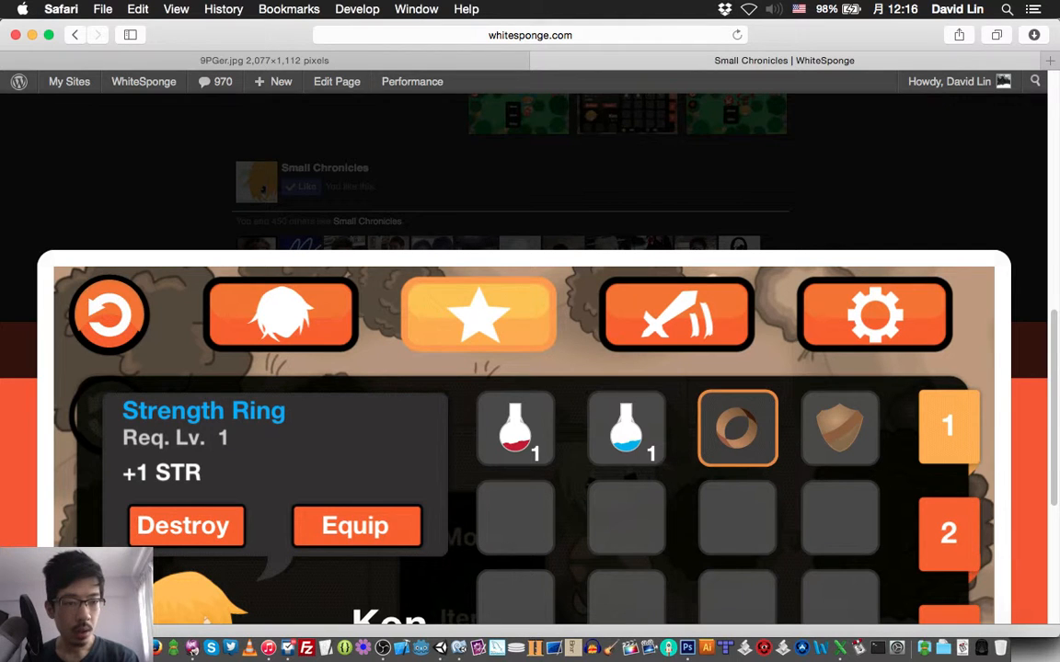
pyautogui.scroll(5, 530, 175)
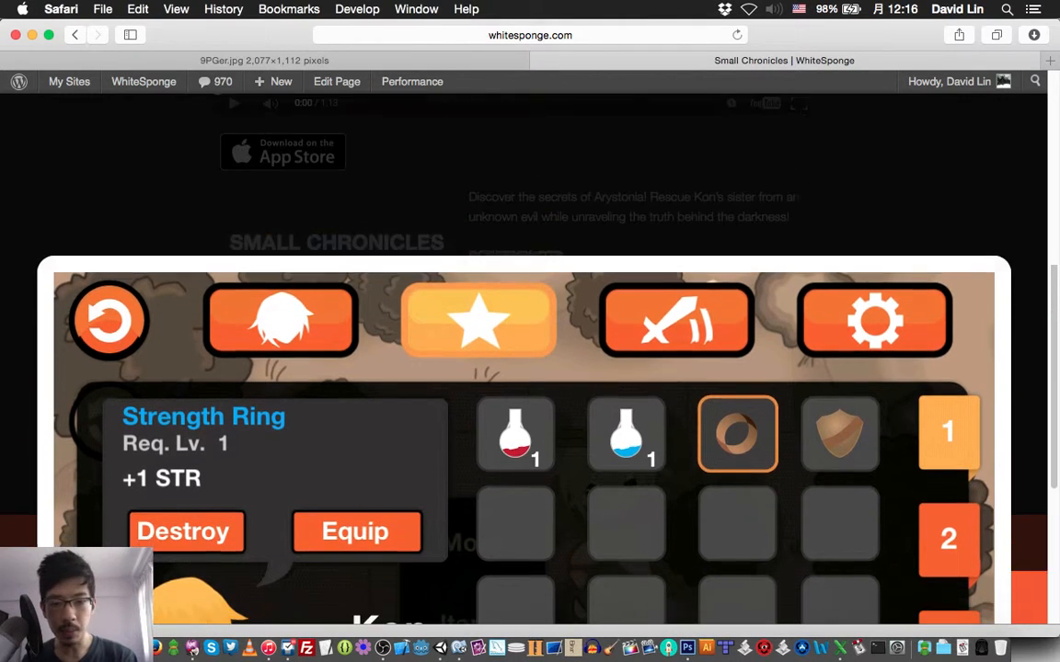
pyautogui.scroll(3, 530, 175)
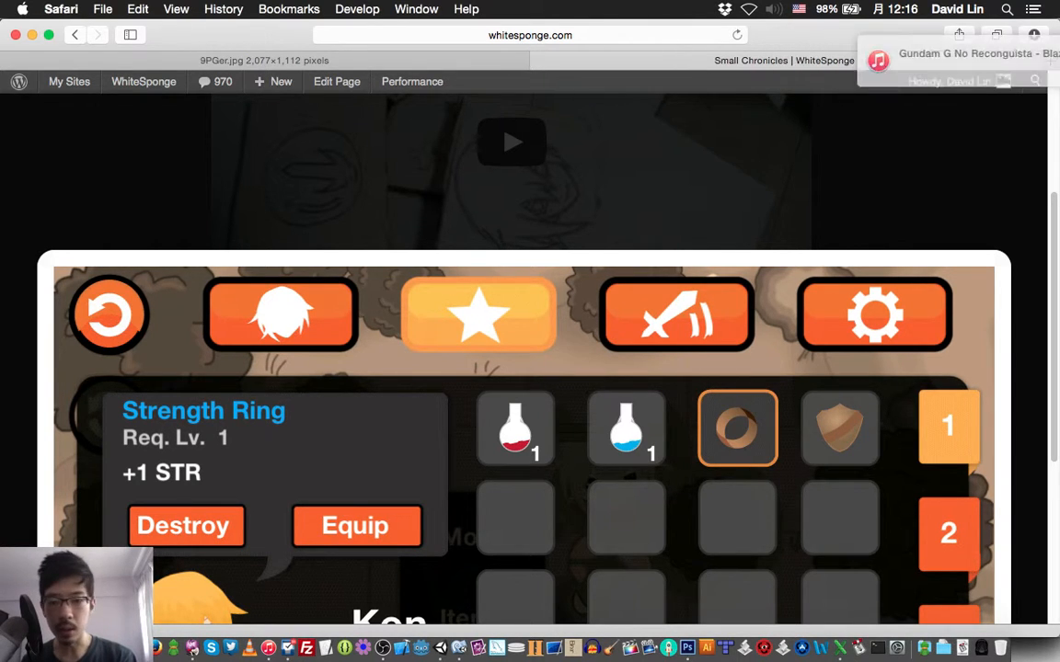
pyautogui.press('Escape')
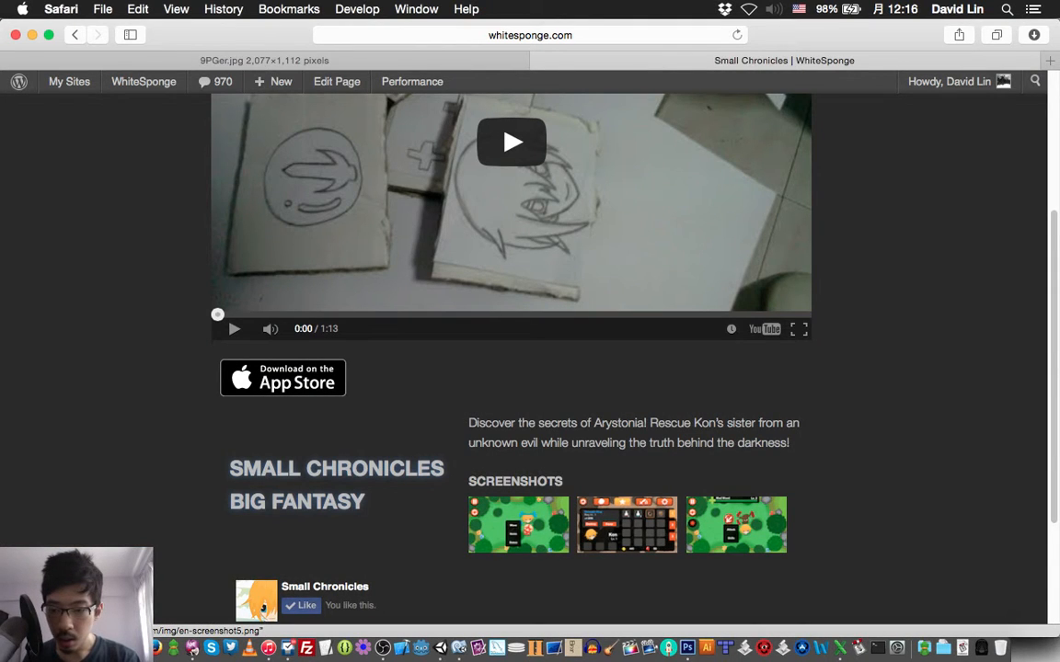
# Copy the image address of the first Small Chronicles screenshot and load it in a new tab.
pyautogui.rightClick(531, 529)
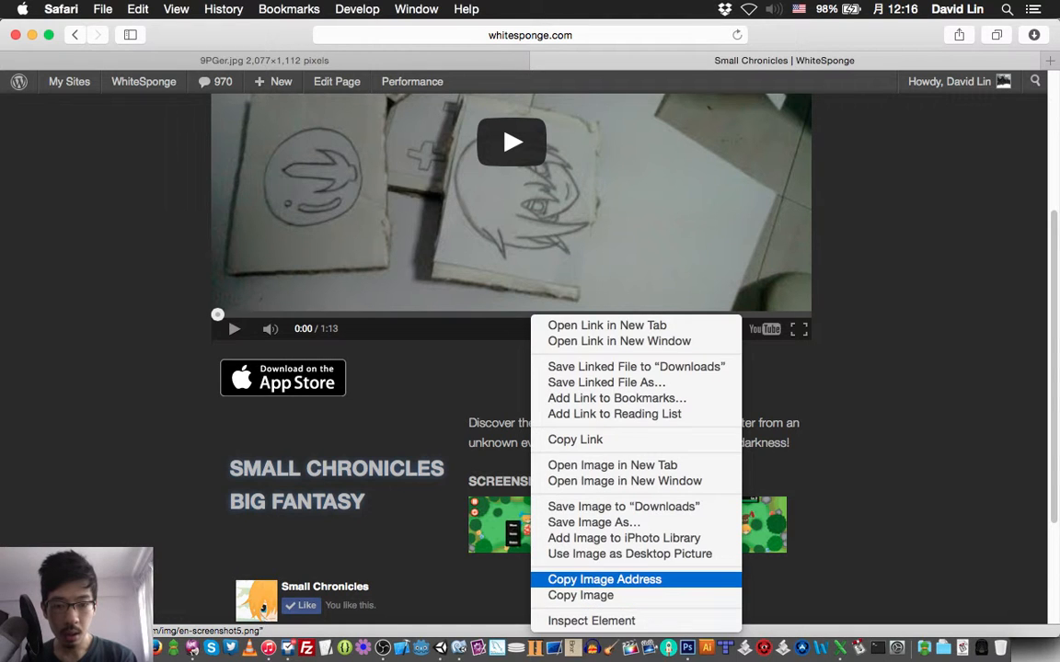
pyautogui.click(604, 580)
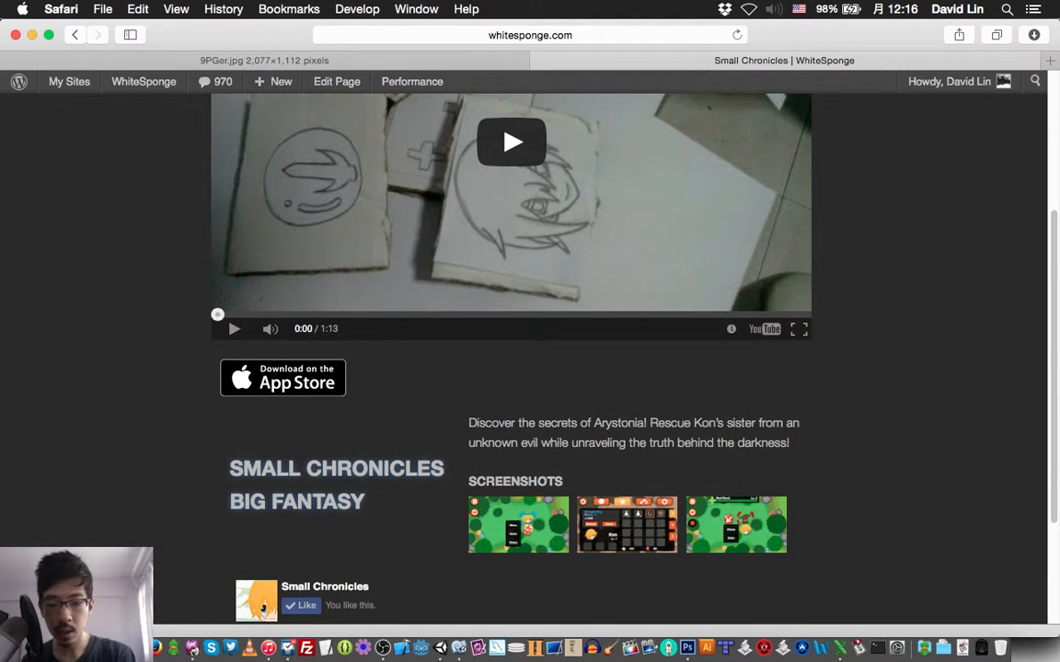
pyautogui.press('super+t')
pyautogui.press('super+v')
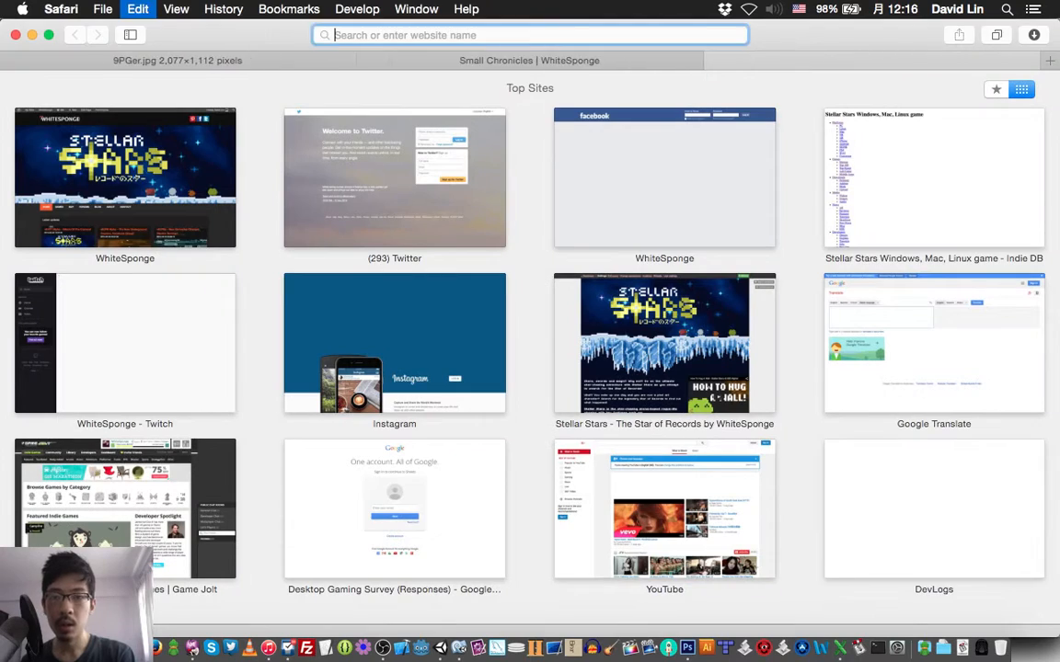
pyautogui.press('Return')
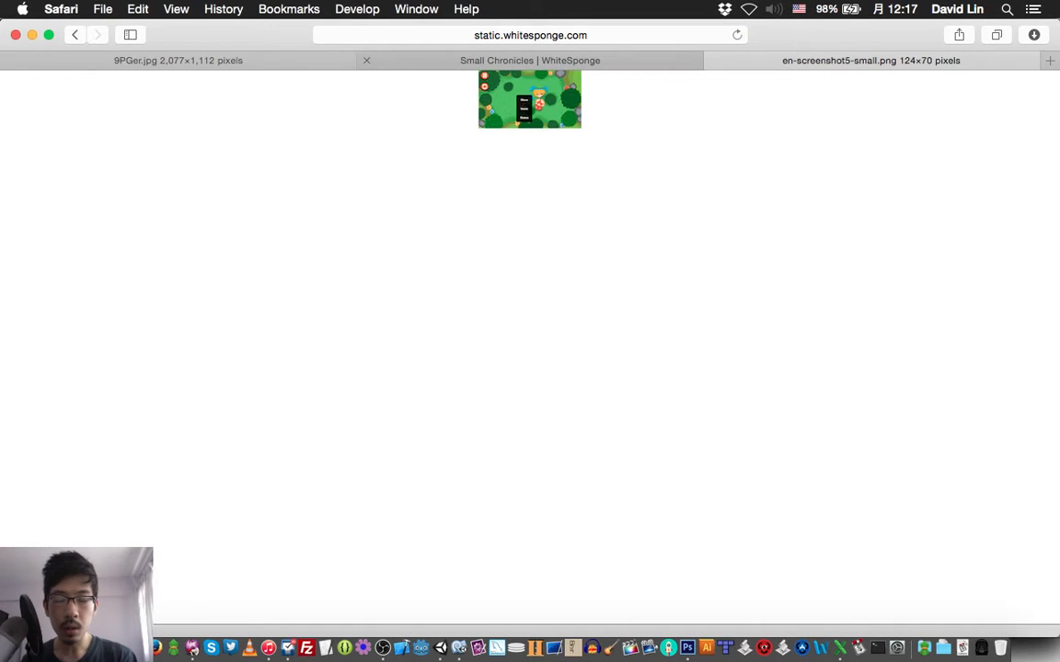
# Return to the Small Chronicles page and open the game's press kit through the site's Press Kit page.
pyautogui.click(433, 60)
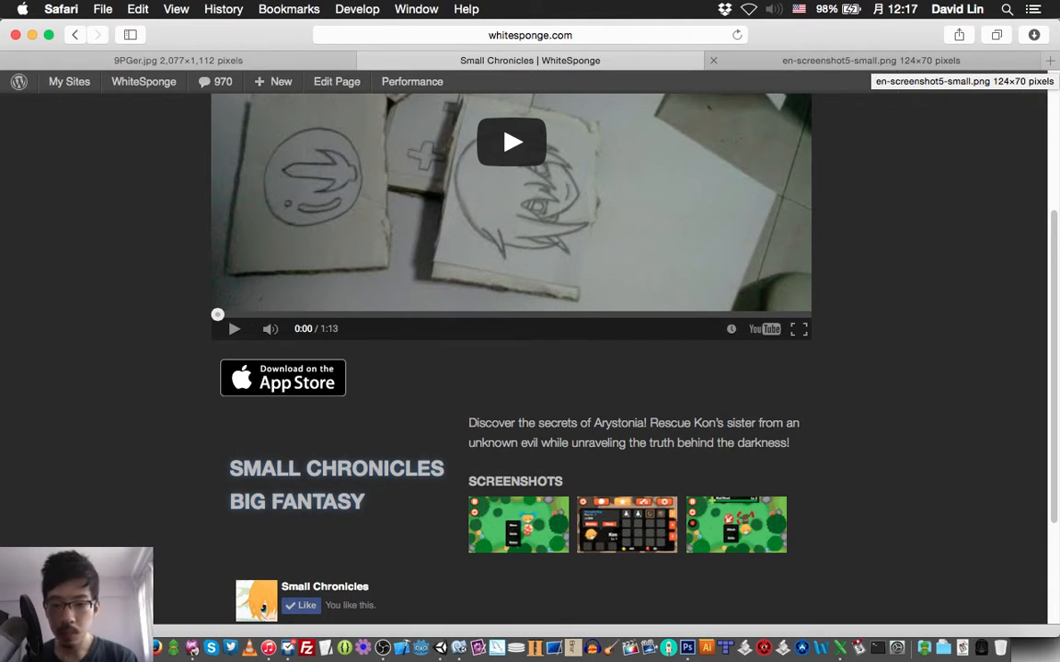
pyautogui.scroll(-5, 736, 386)
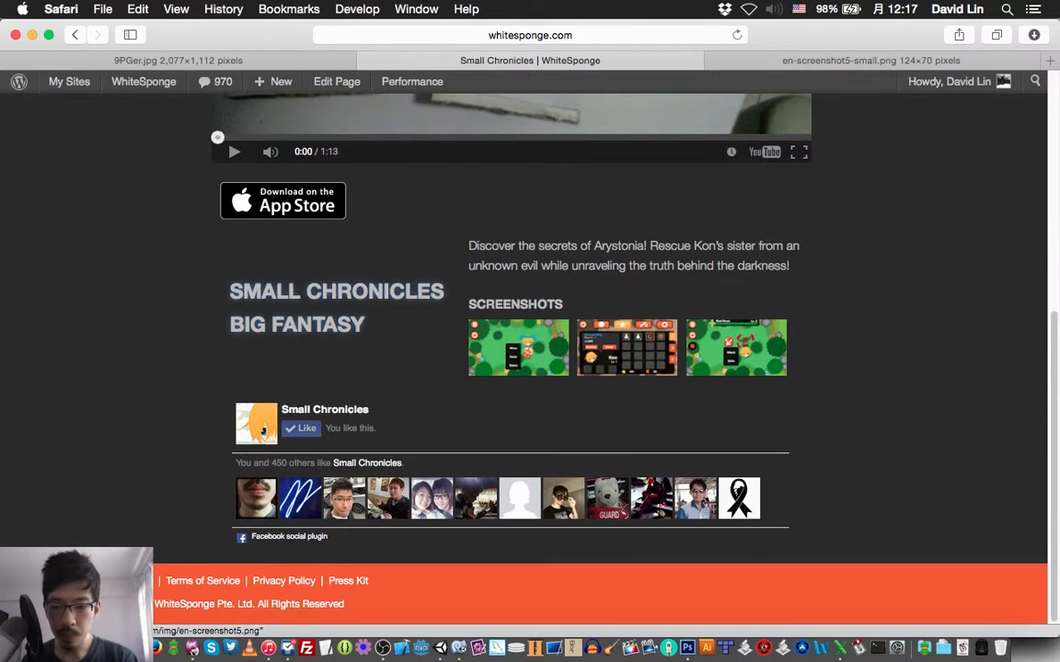
pyautogui.scroll(2, 524, 368)
pyautogui.scroll(-2, 524, 368)
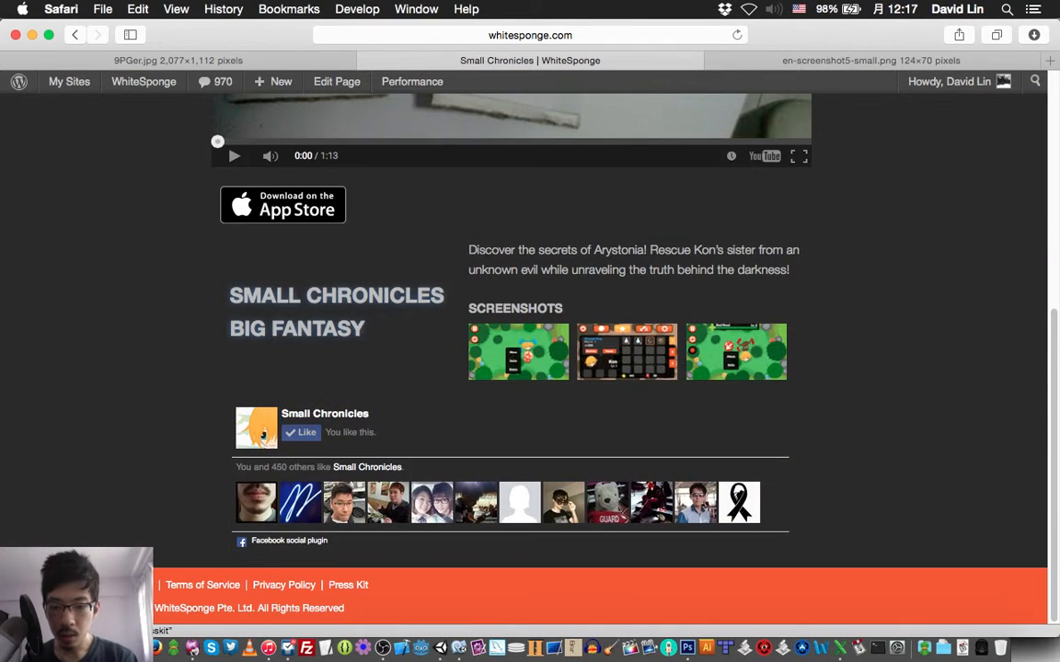
pyautogui.click(348, 585)
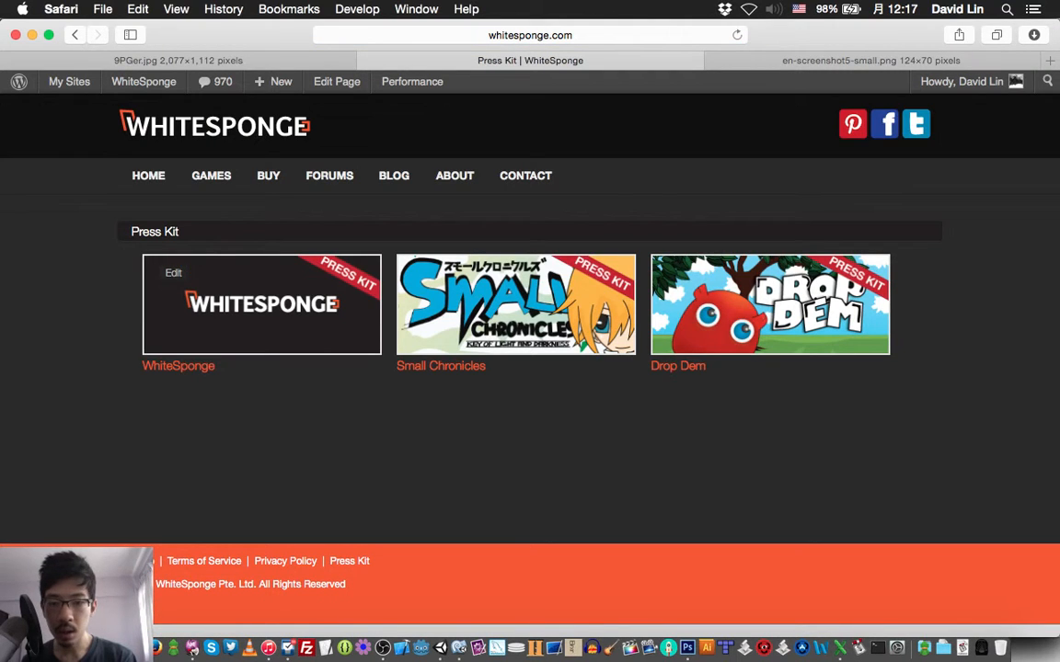
pyautogui.click(440, 365)
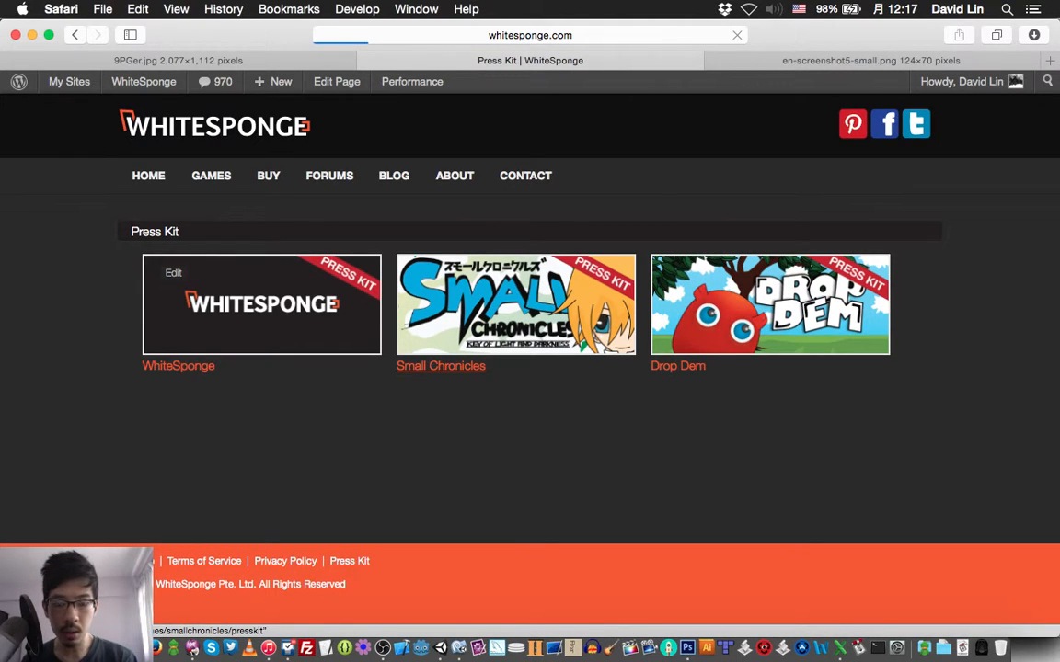
# Find the press kit's screenshots and view the Fury of Ignis battle and Strength Ring Lv. 2 equipment images at full size.
pyautogui.scroll(-5, 529, 359)
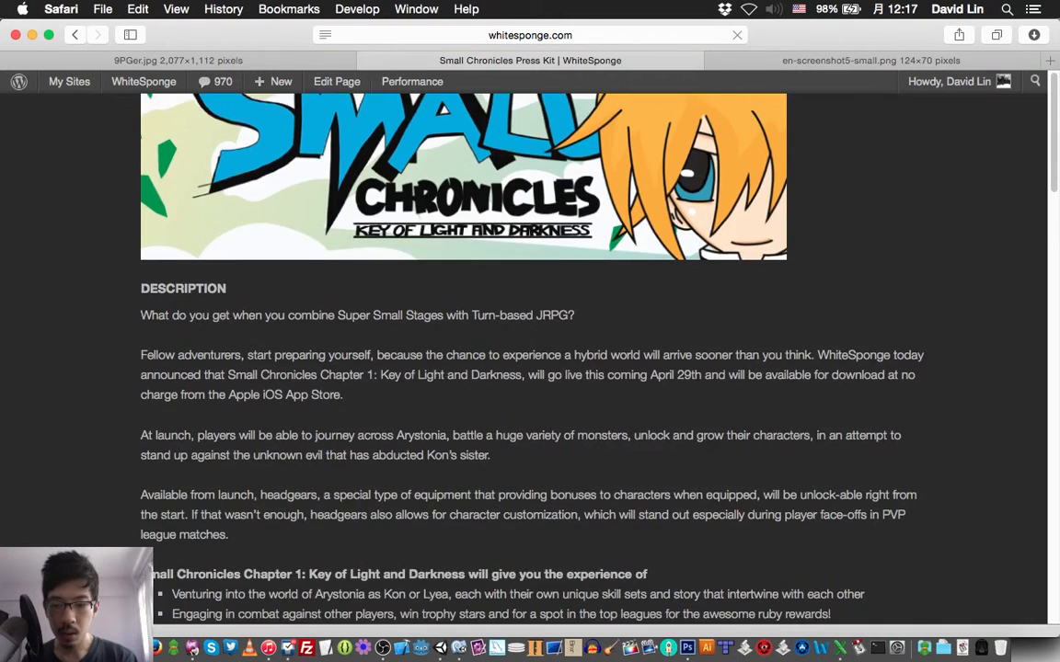
pyautogui.scroll(-6, 530, 359)
pyautogui.scroll(-18, 529, 358)
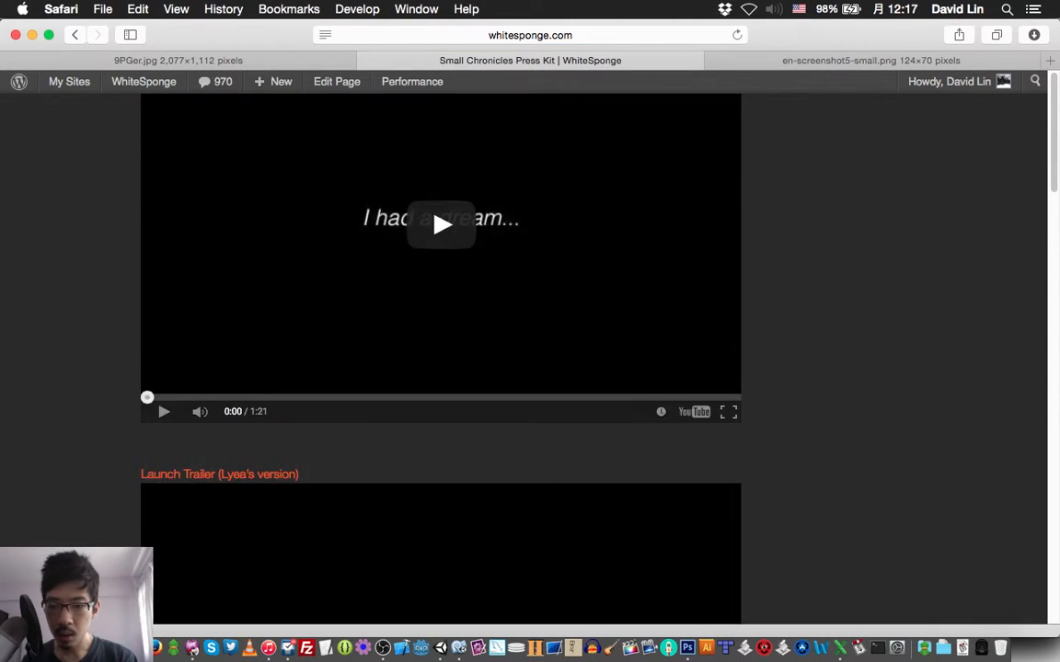
pyautogui.scroll(-9, 178, 499)
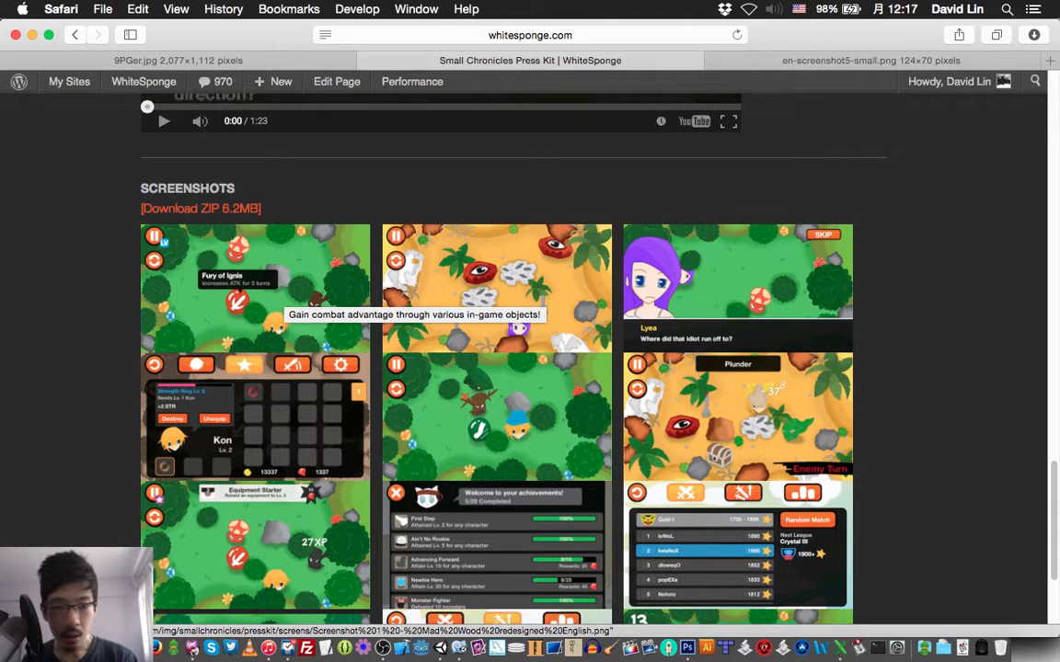
pyautogui.click(281, 294)
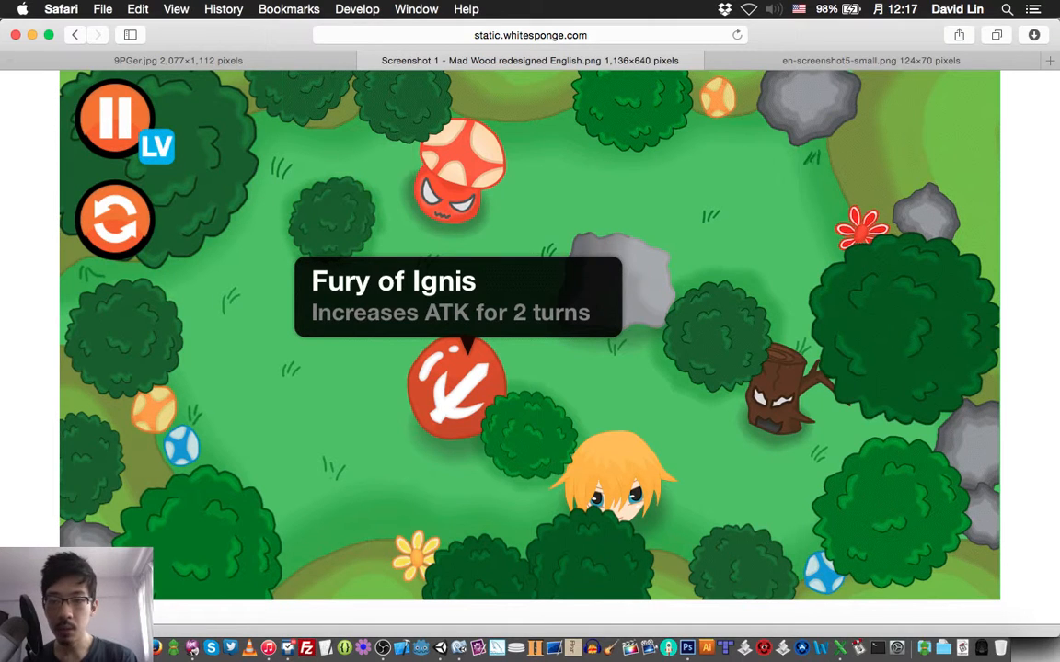
pyautogui.press('super+bracketleft')
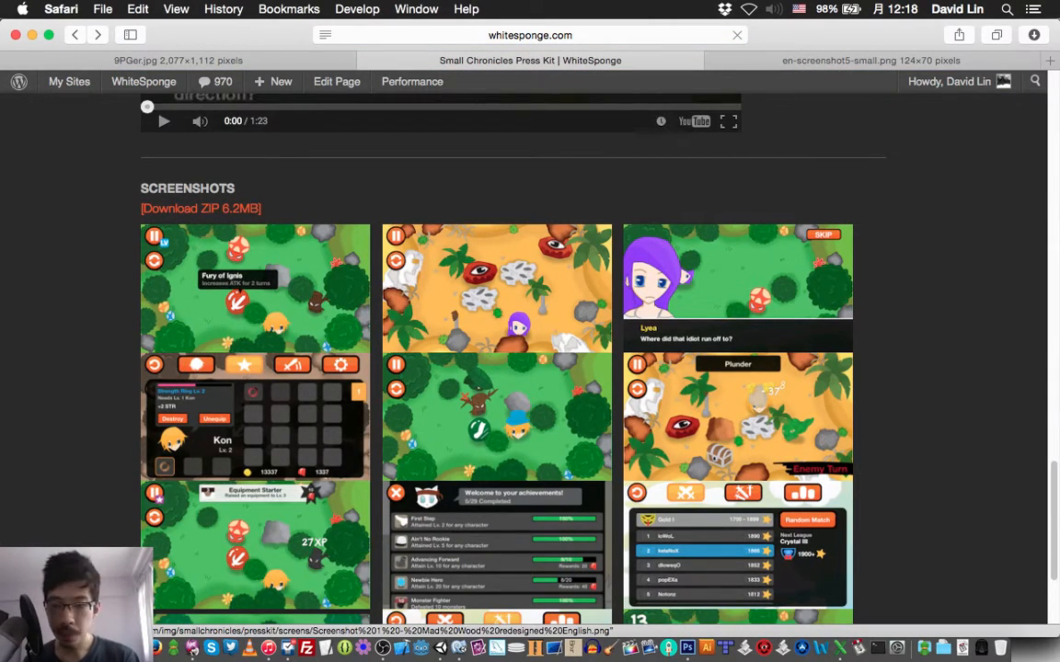
pyautogui.click(299, 409)
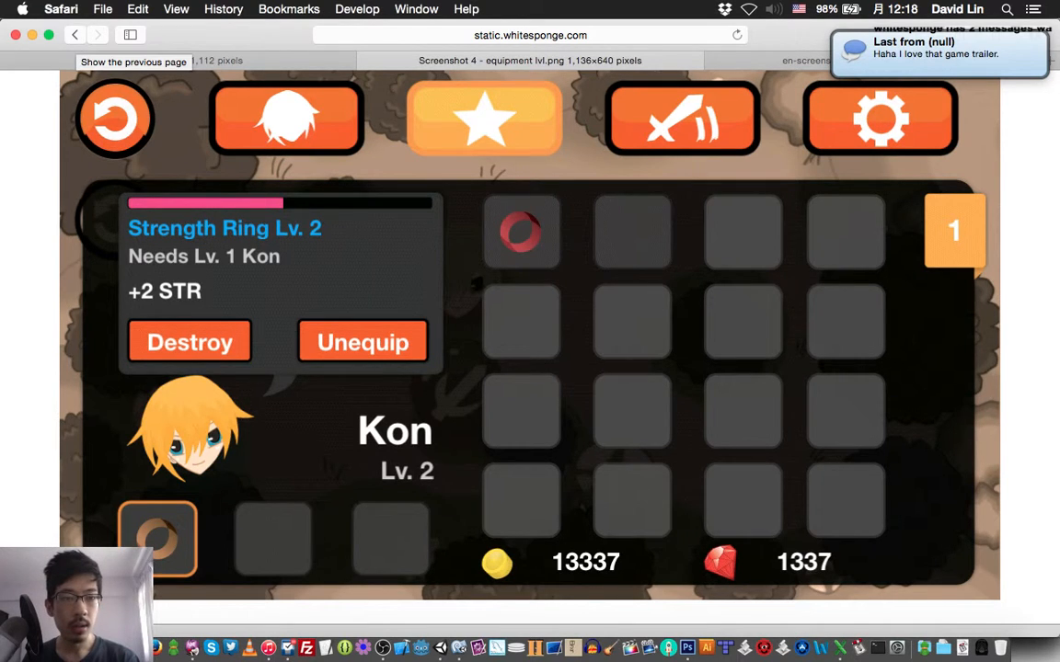
pyautogui.click(75, 34)
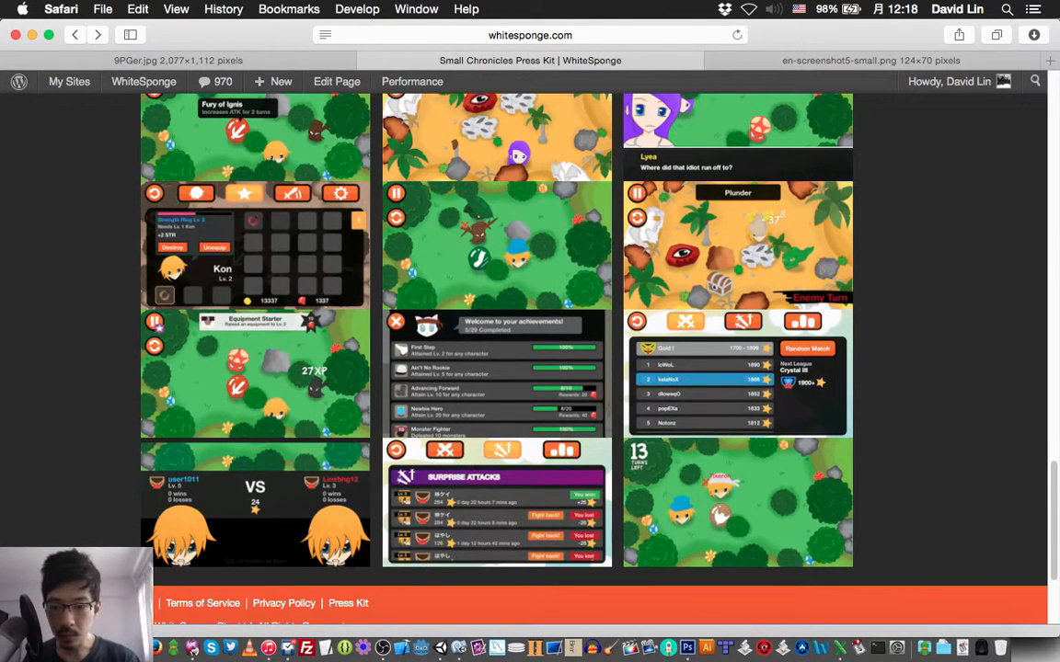
# Review the rest of the press kit, open the site's Games page, and switch to Unity.
pyautogui.scroll(1, 530, 350)
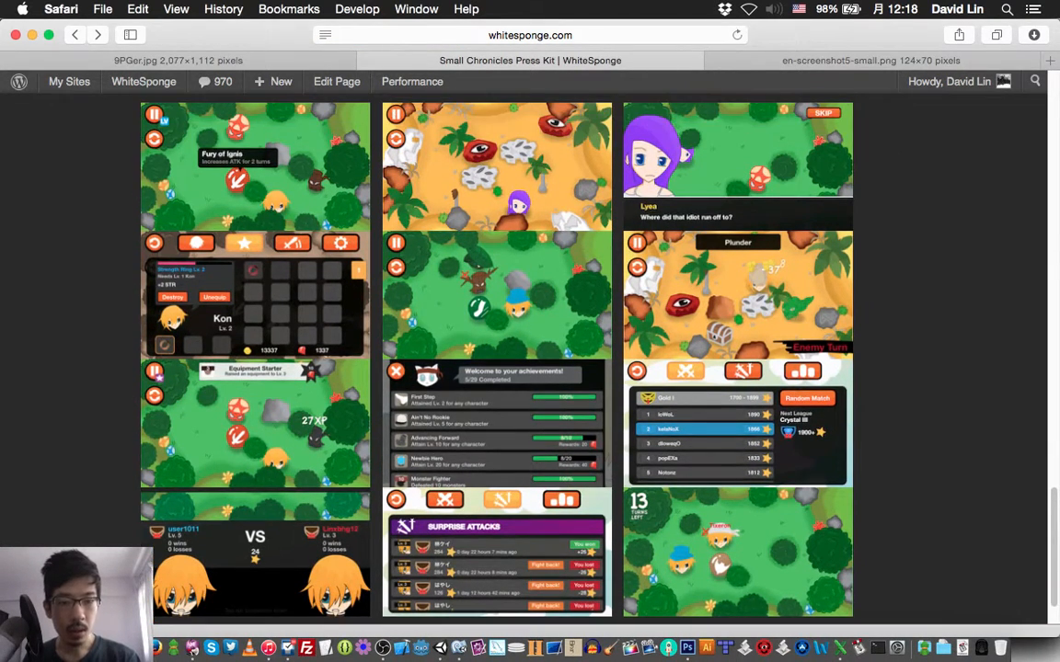
pyautogui.scroll(4, 530, 350)
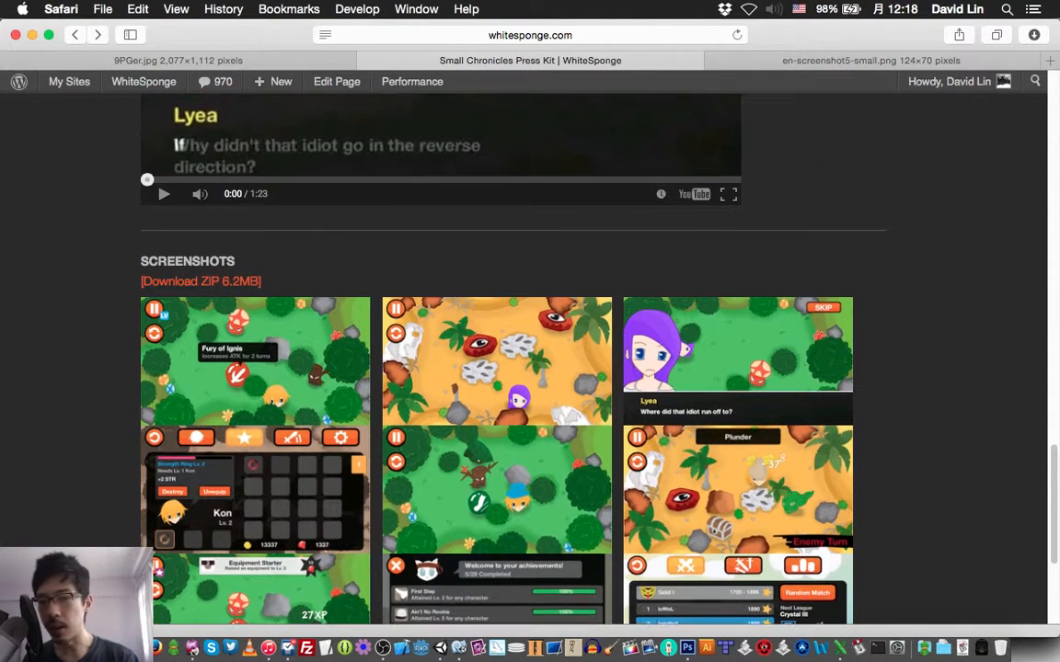
pyautogui.scroll(6, 530, 349)
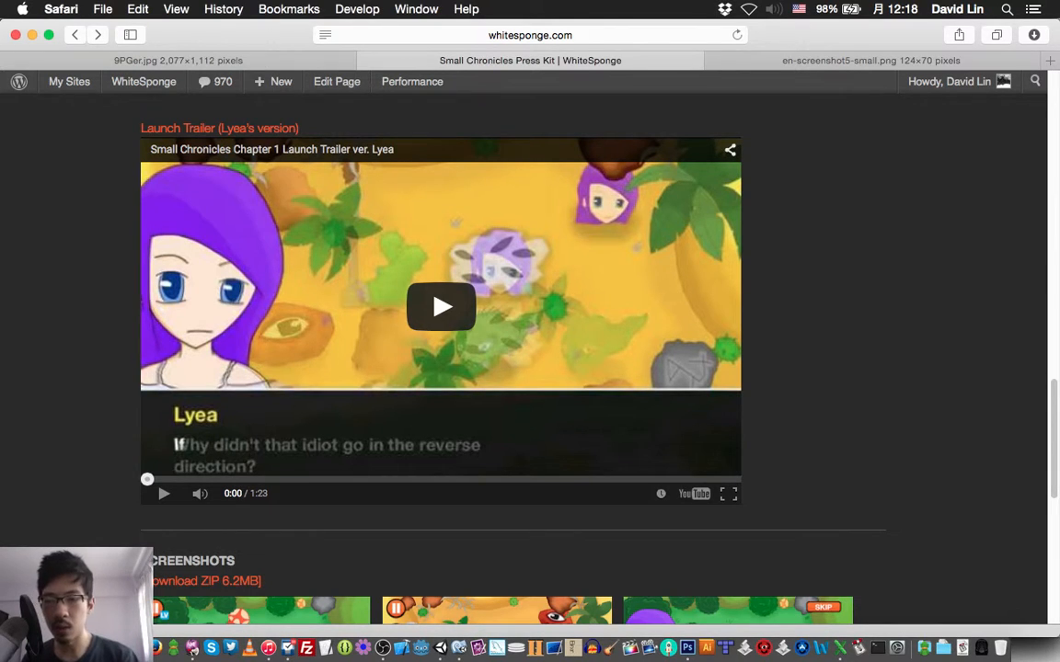
pyautogui.scroll(10, 530, 350)
pyautogui.scroll(18, 530, 350)
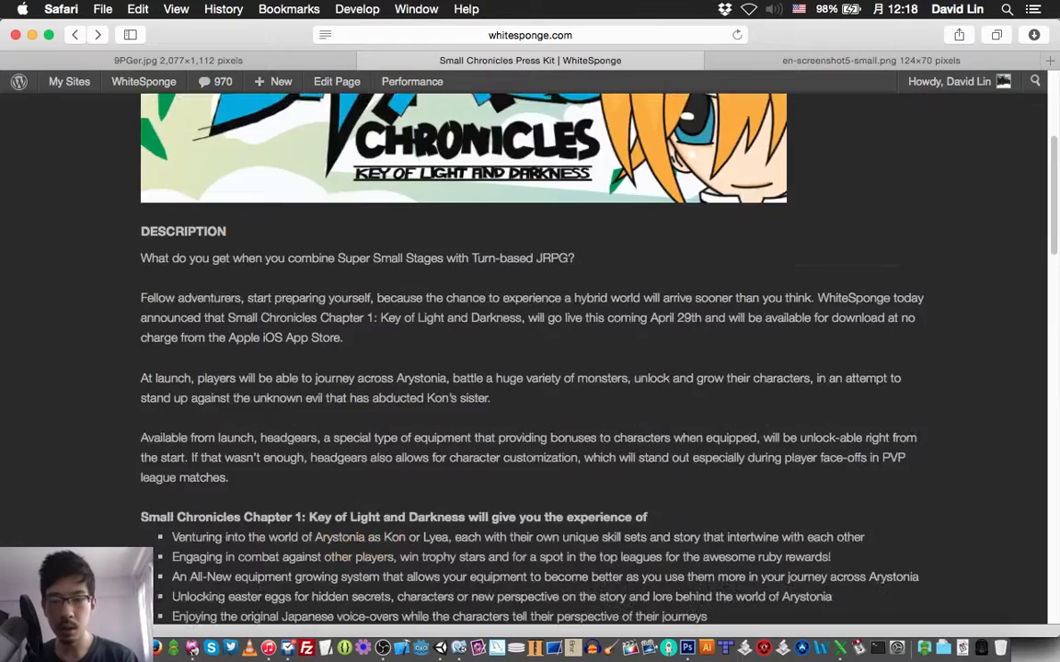
pyautogui.scroll(3, 529, 349)
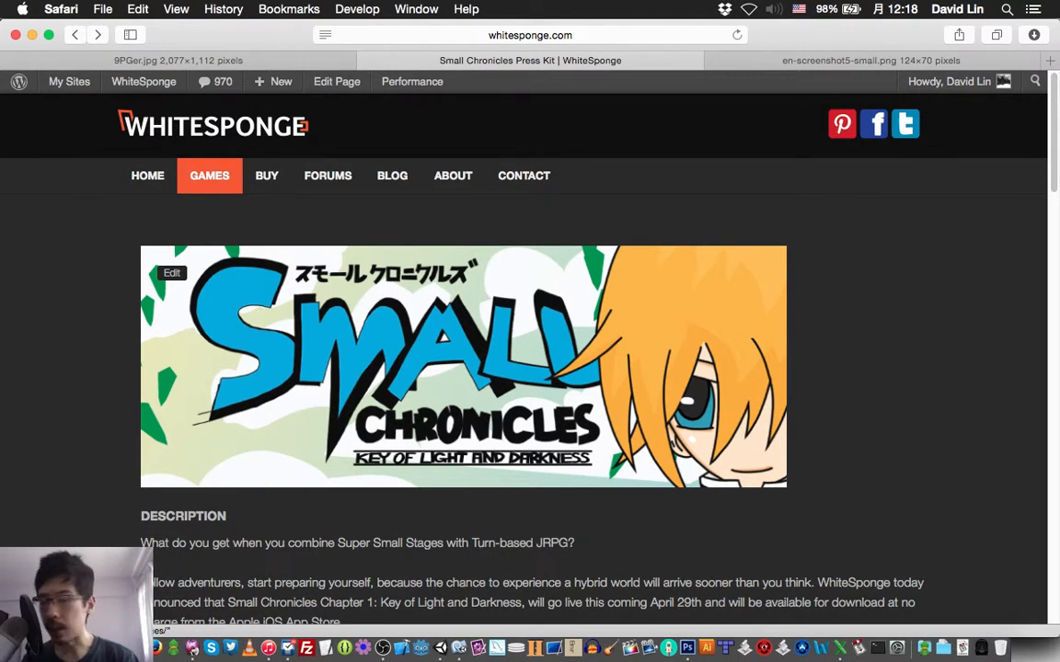
pyautogui.press('super+r')
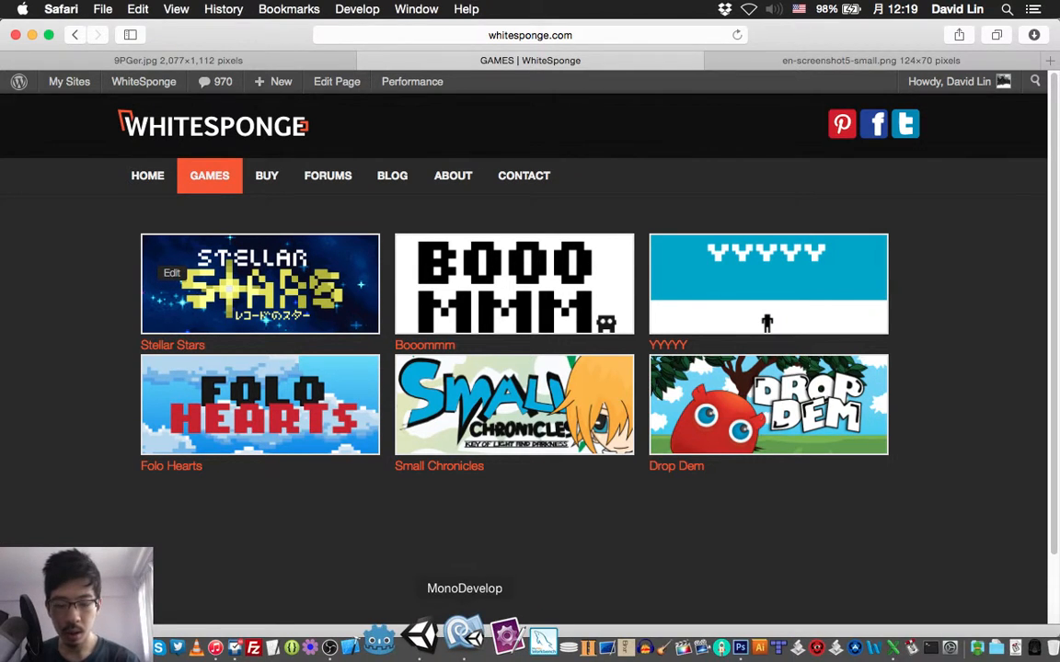
pyautogui.click(442, 635)
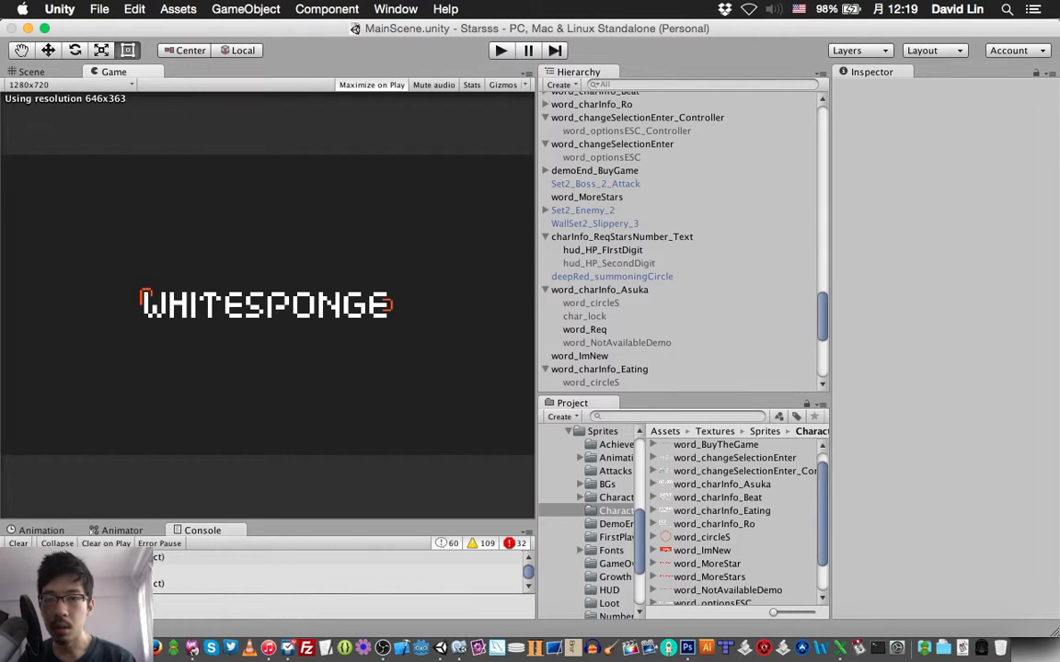
pyautogui.press('super+1')
pyautogui.press('super+2')
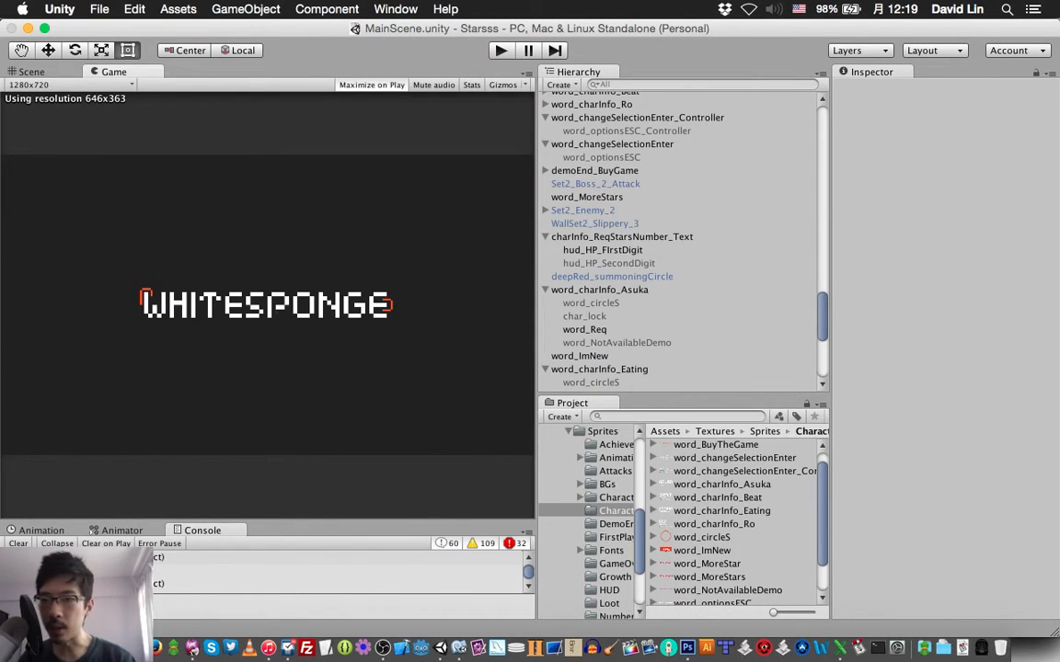
pyautogui.press('super+1')
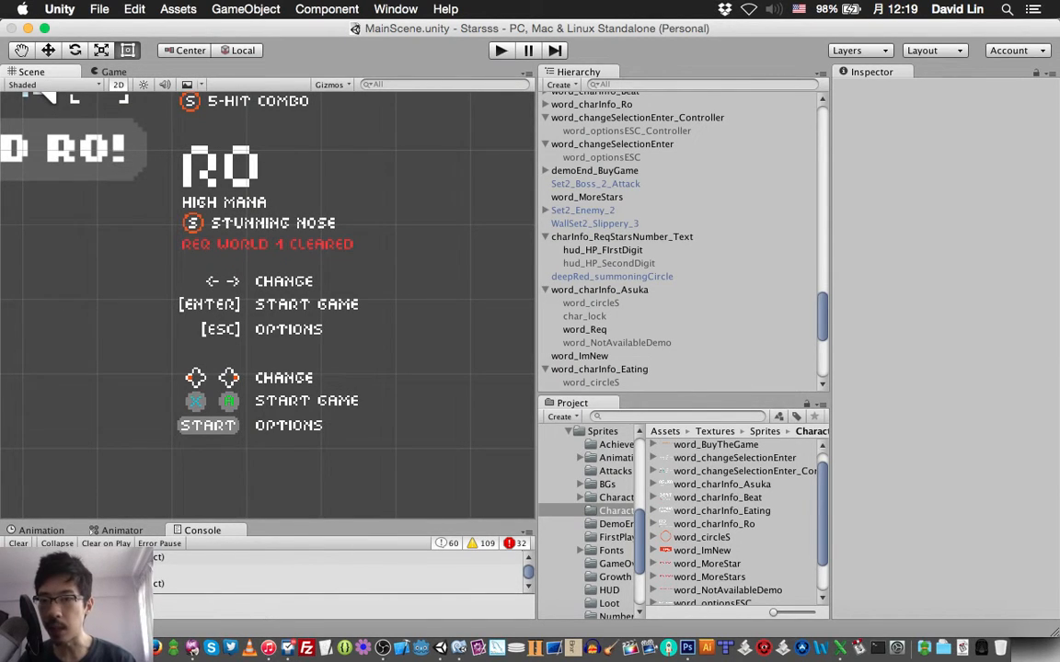
pyautogui.press('super+2')
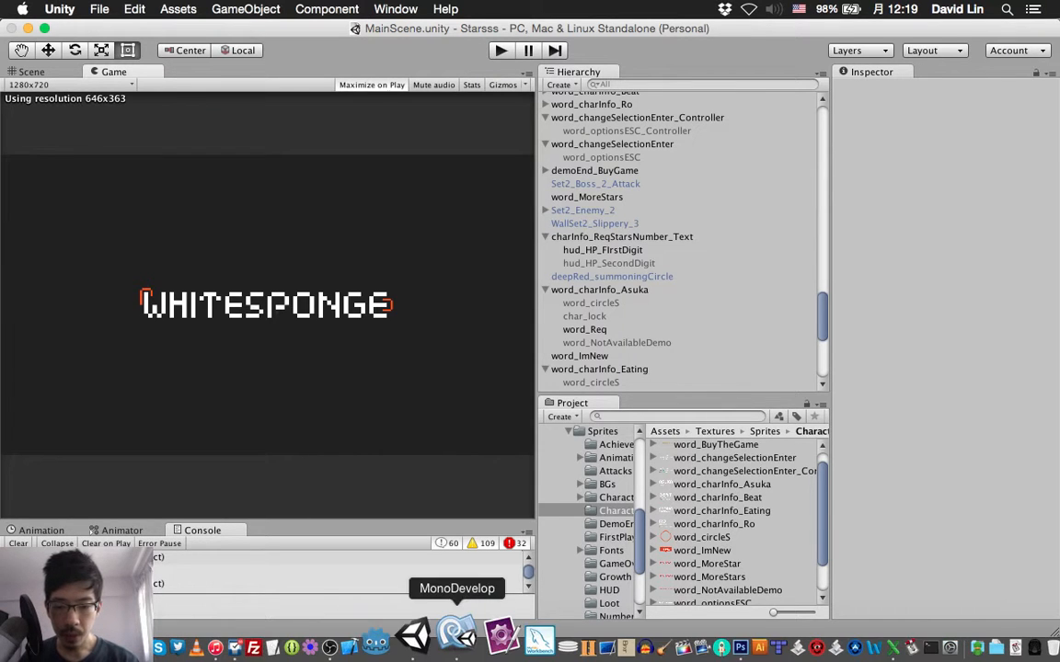
# Switch to MonoDevelop and review the controller-connection logic in OptionsManager.cs, checking the stream chat in Colloquy partway through.
pyautogui.click(459, 647)
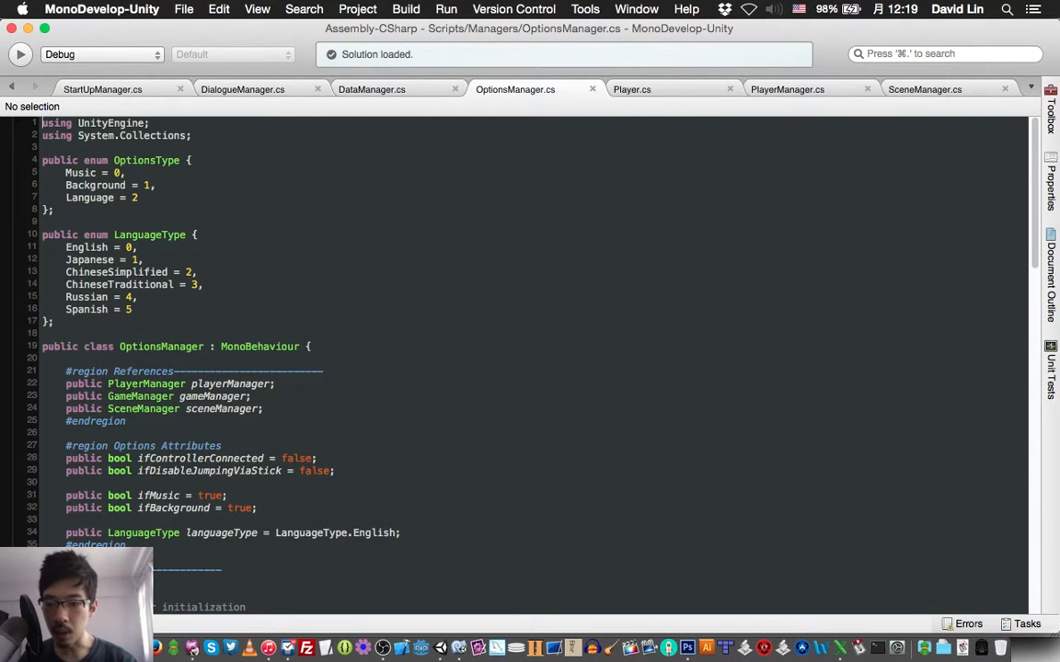
pyautogui.scroll(-10, 524, 350)
pyautogui.scroll(-8, 525, 350)
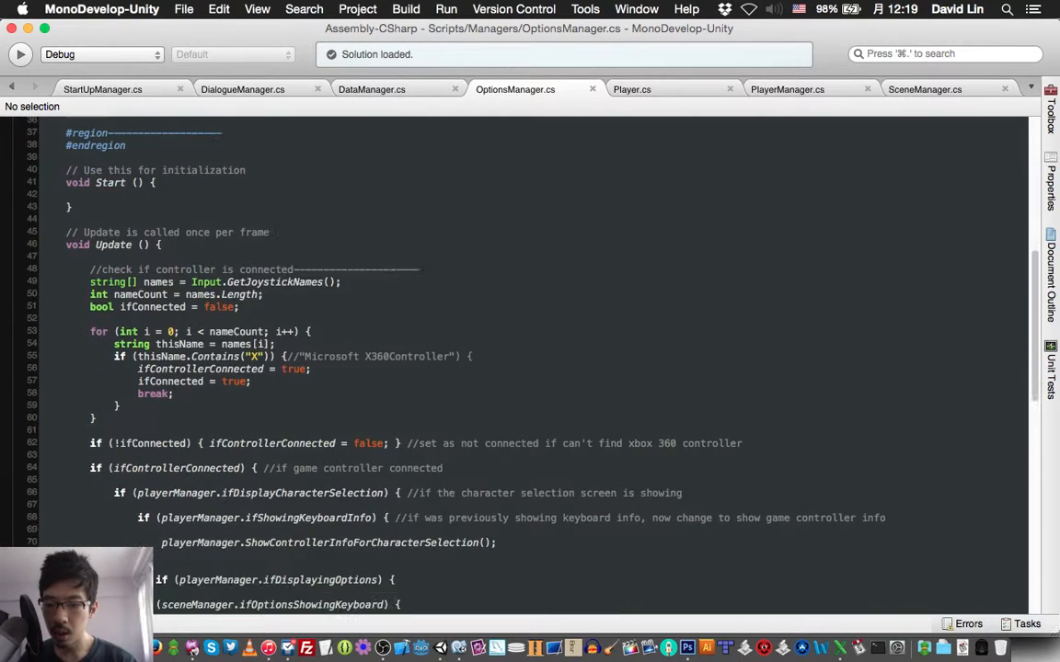
pyautogui.scroll(-4, 524, 350)
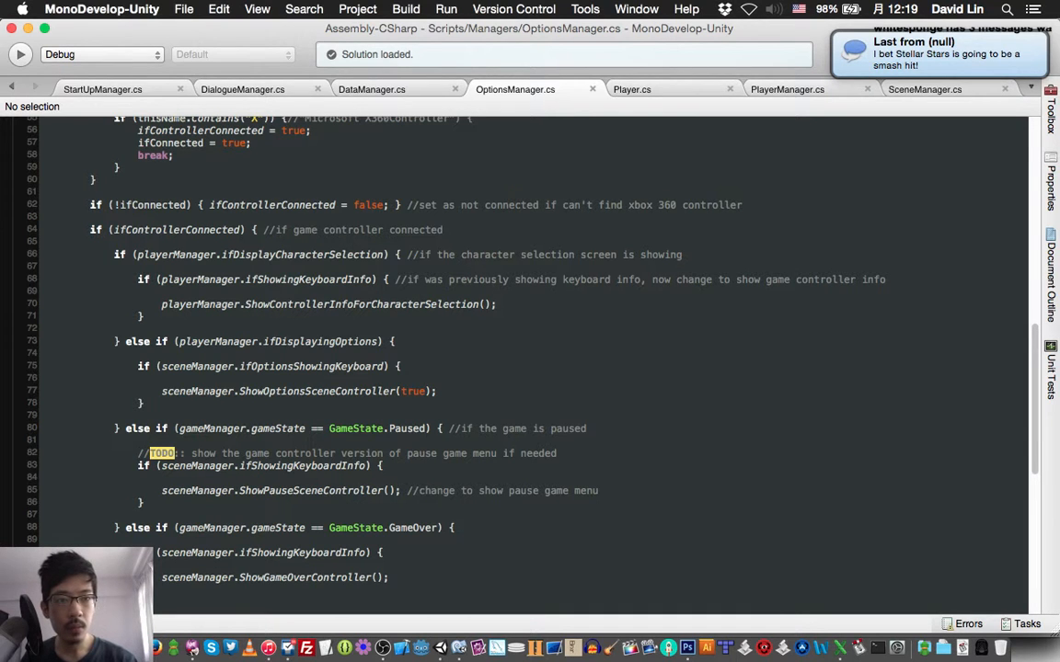
pyautogui.click(173, 647)
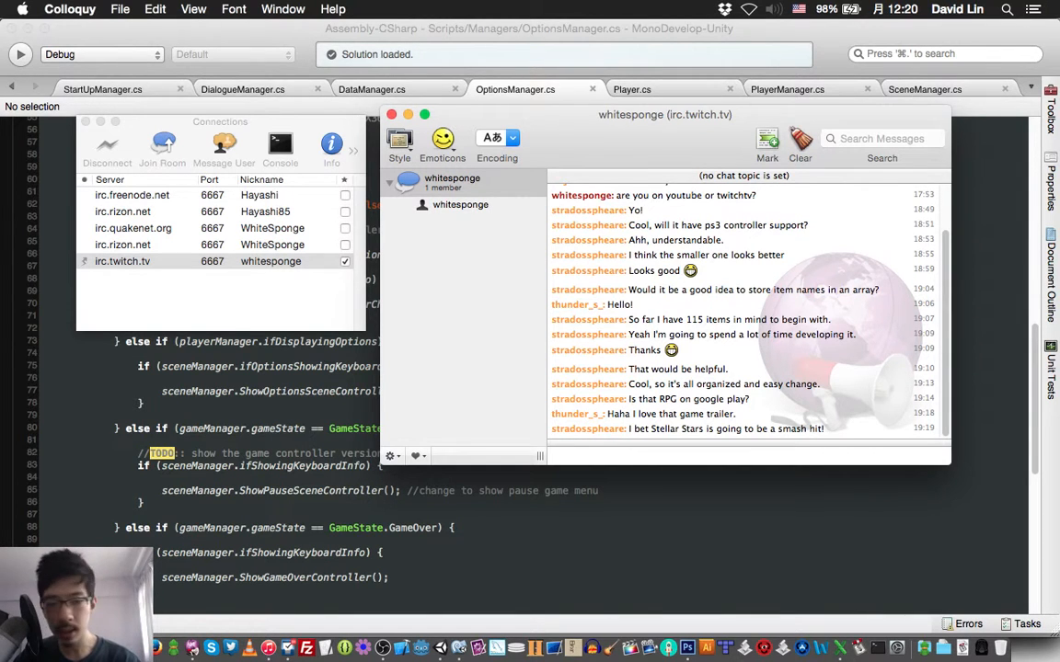
pyautogui.press('super+Tab')
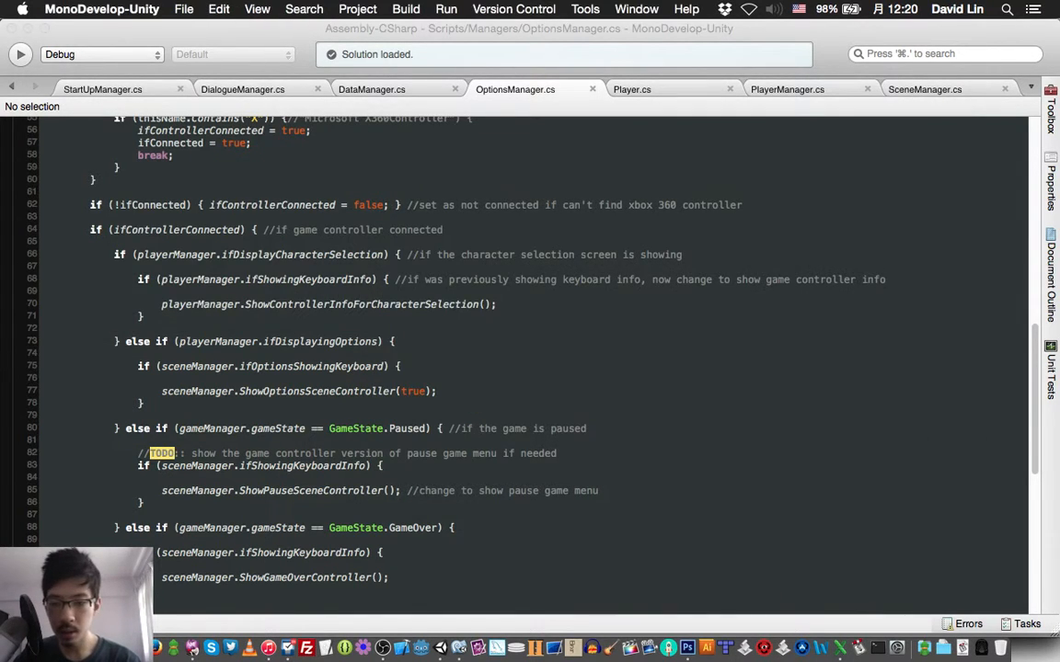
pyautogui.scroll(-6, 524, 359)
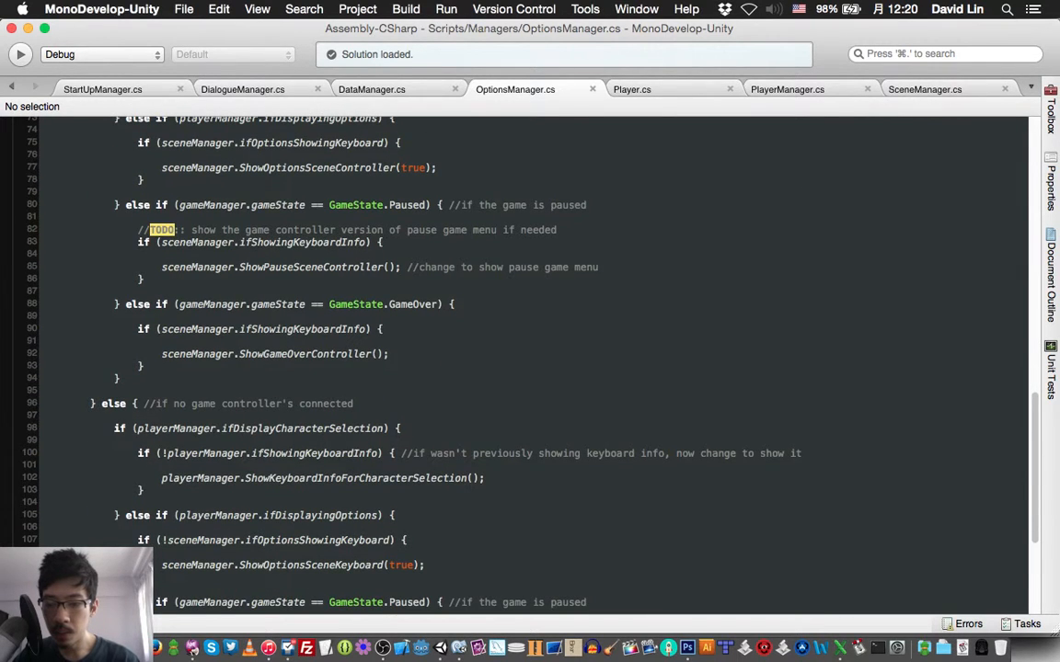
pyautogui.scroll(-2, 525, 358)
pyautogui.scroll(12, 524, 359)
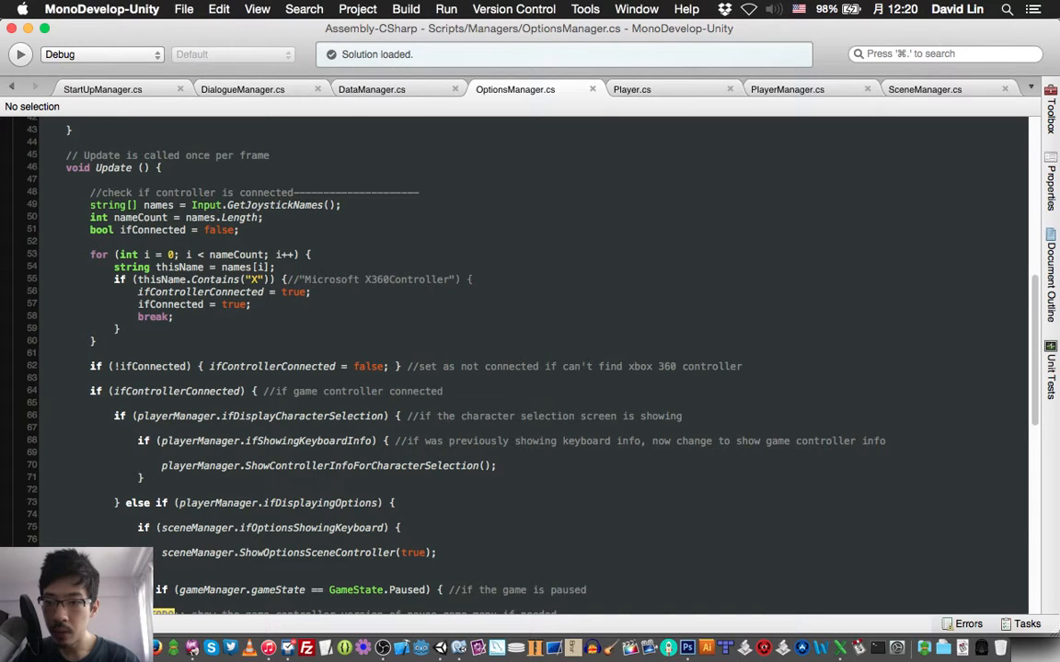
pyautogui.scroll(1, 524, 358)
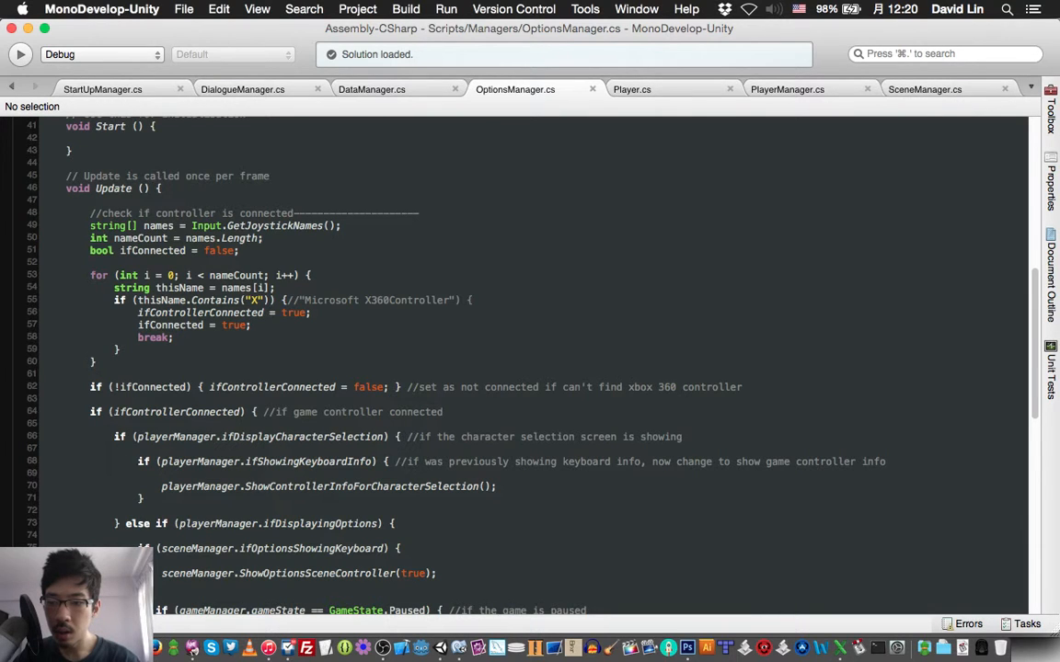
pyautogui.click(90, 399)
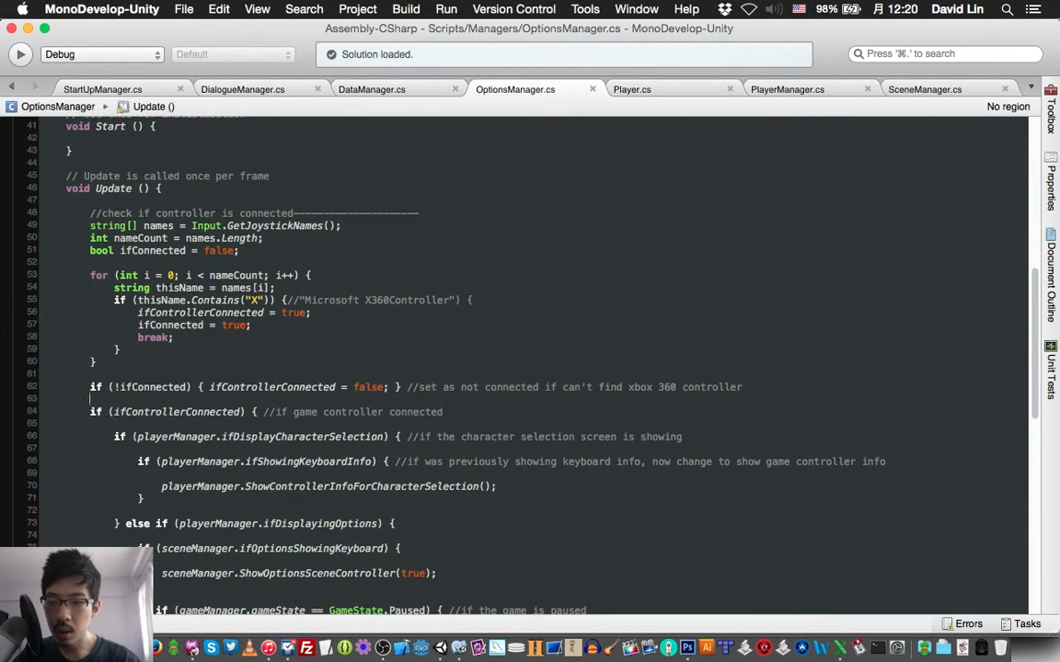
pyautogui.write('ifc')
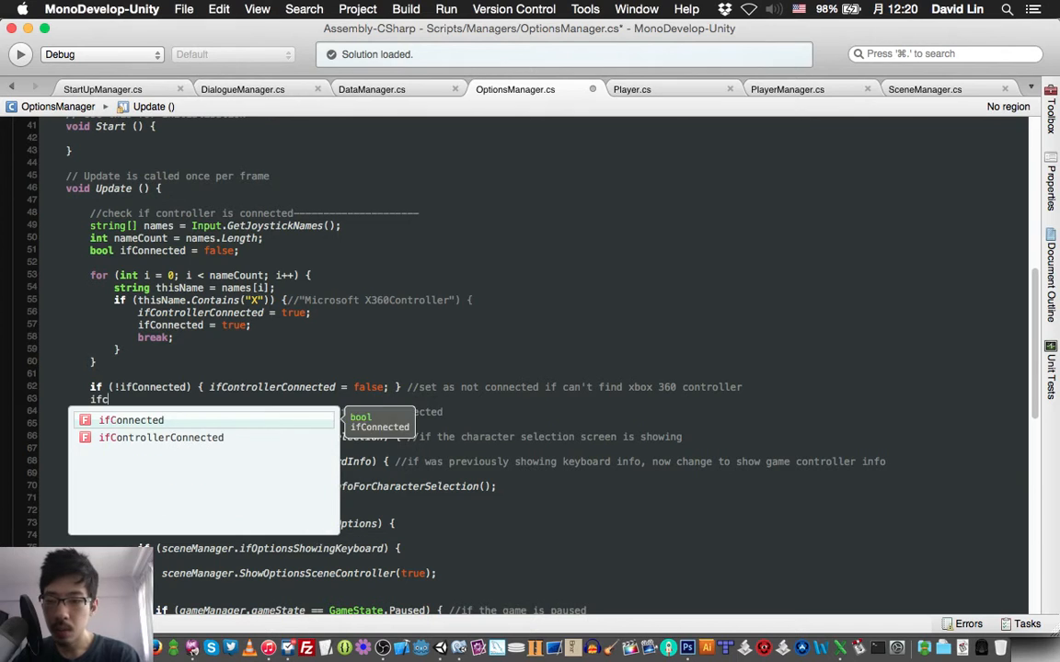
pyautogui.press('Return')
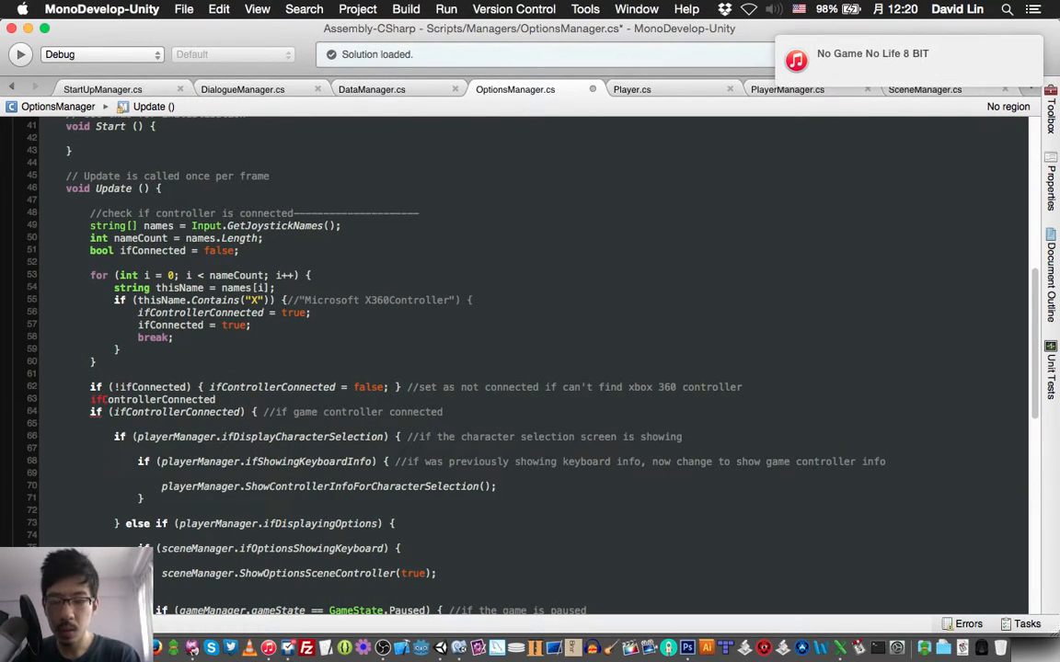
pyautogui.tripleClick(158, 399)
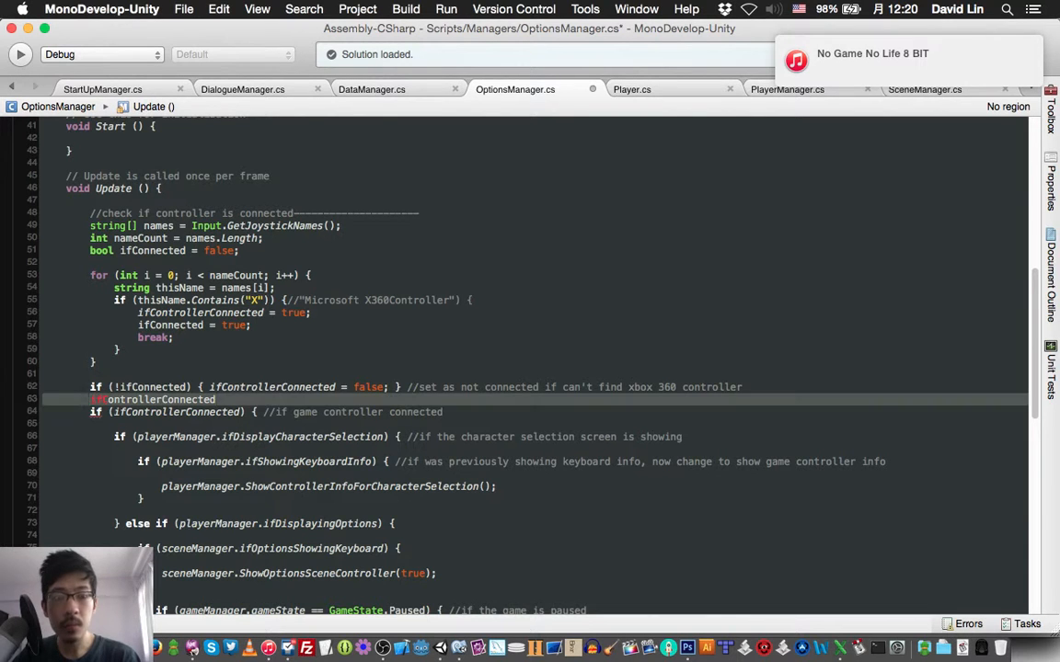
pyautogui.press('BackSpace')
pyautogui.press('super+s')
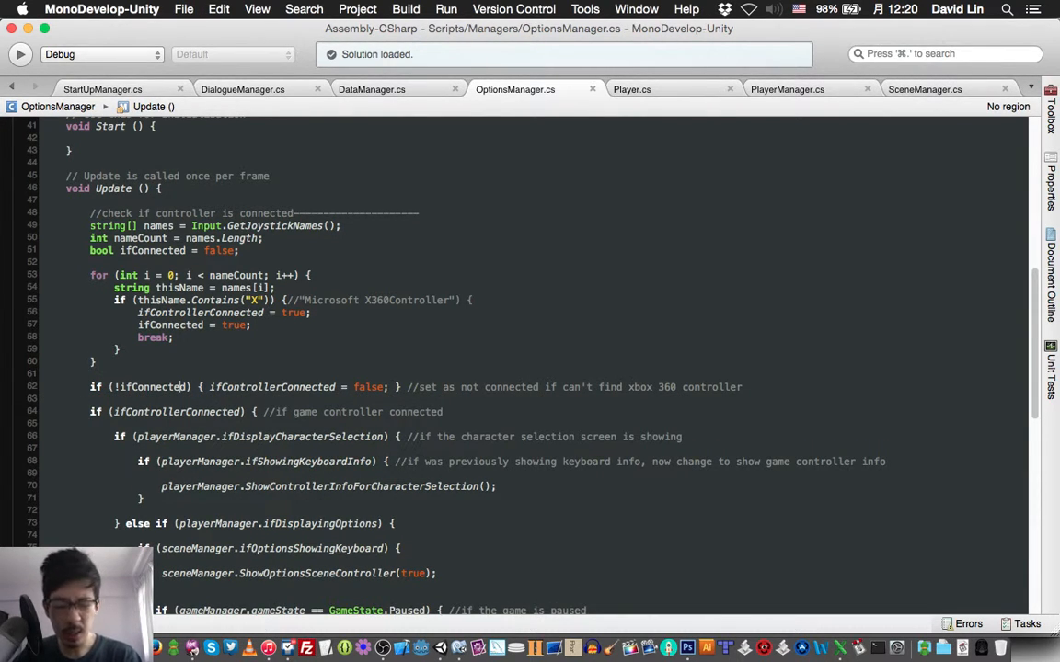
# Comment out the !ifConnected line that sets ifControllerConnected to false in Update, and save OptionsManager.cs.
pyautogui.press('super+slash')
pyautogui.press('super+s')
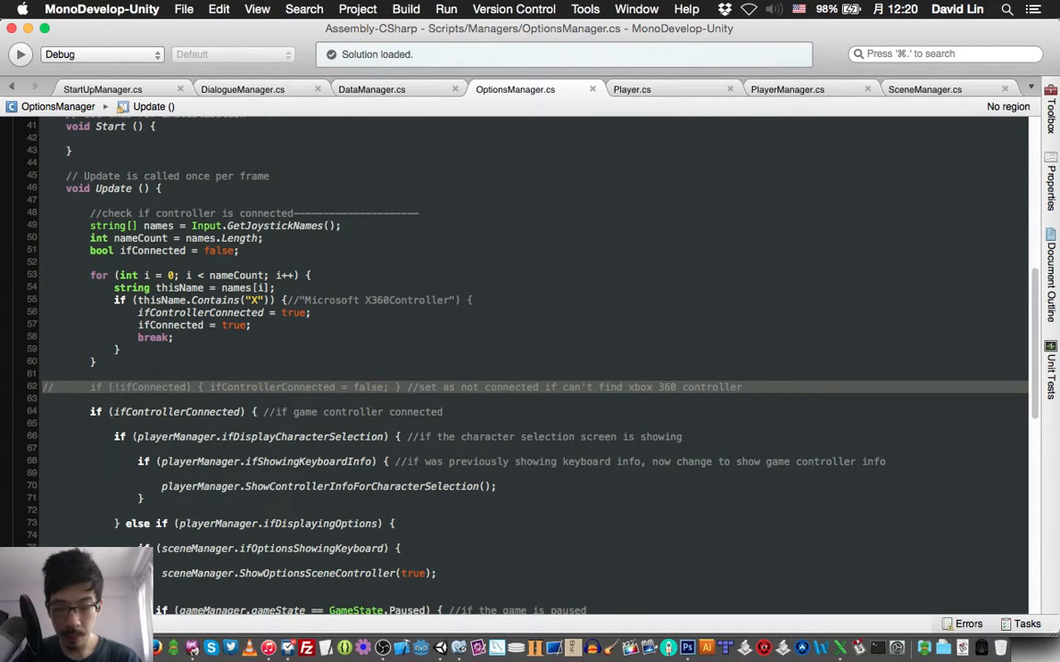
# Switch to Unity, run the game to the character selection screen, and move the selection from Beat to Eating.
pyautogui.click(441, 649)
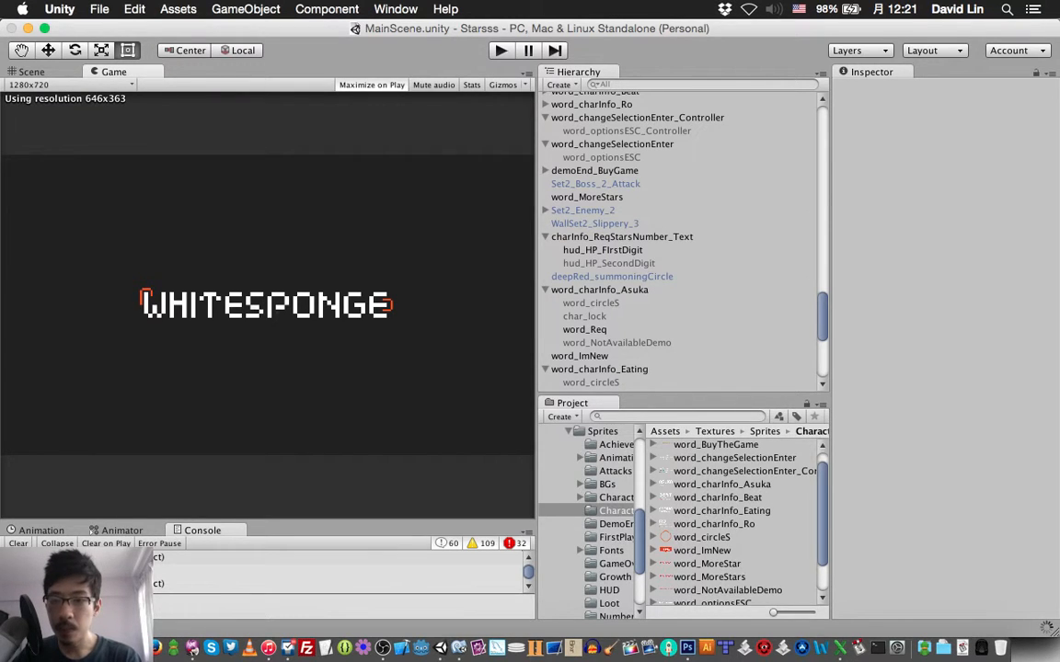
pyautogui.press('super+p')
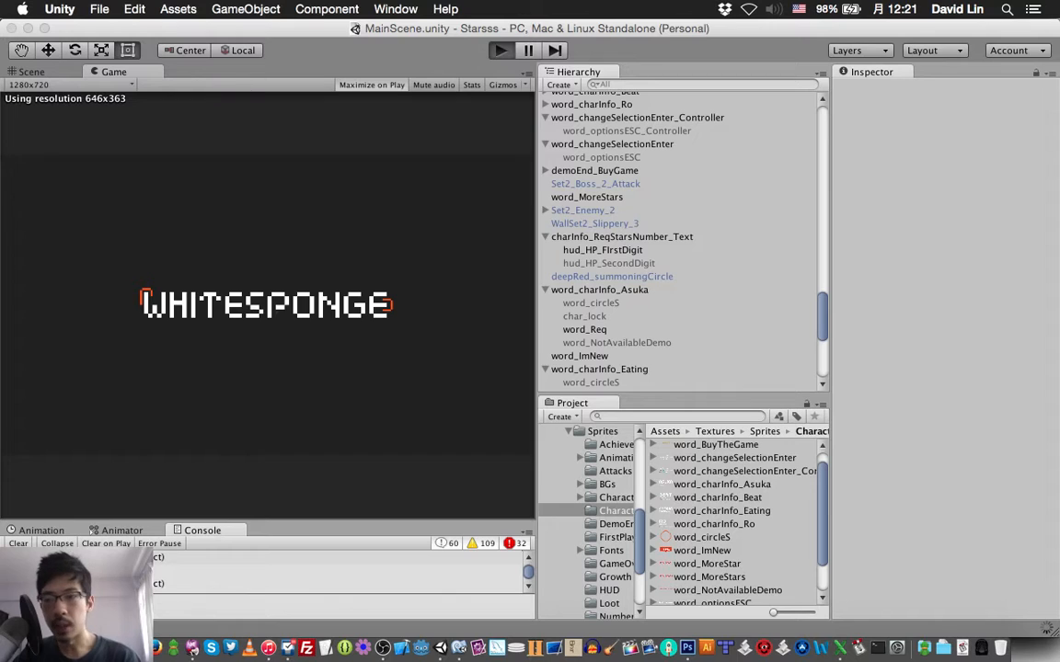
pyautogui.press('super+p')
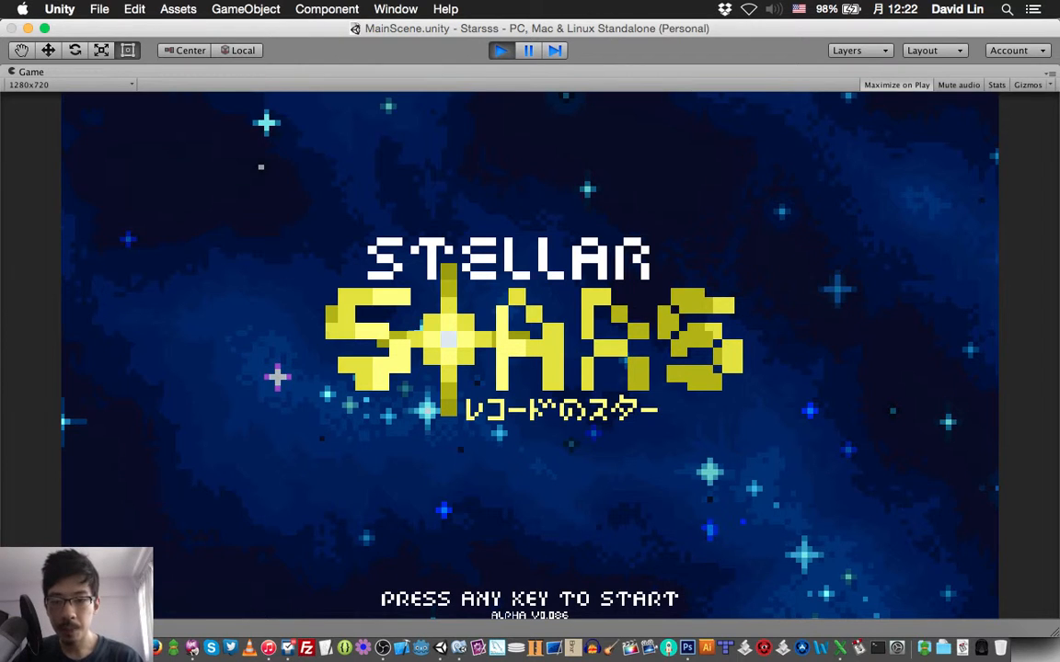
pyautogui.press('space')
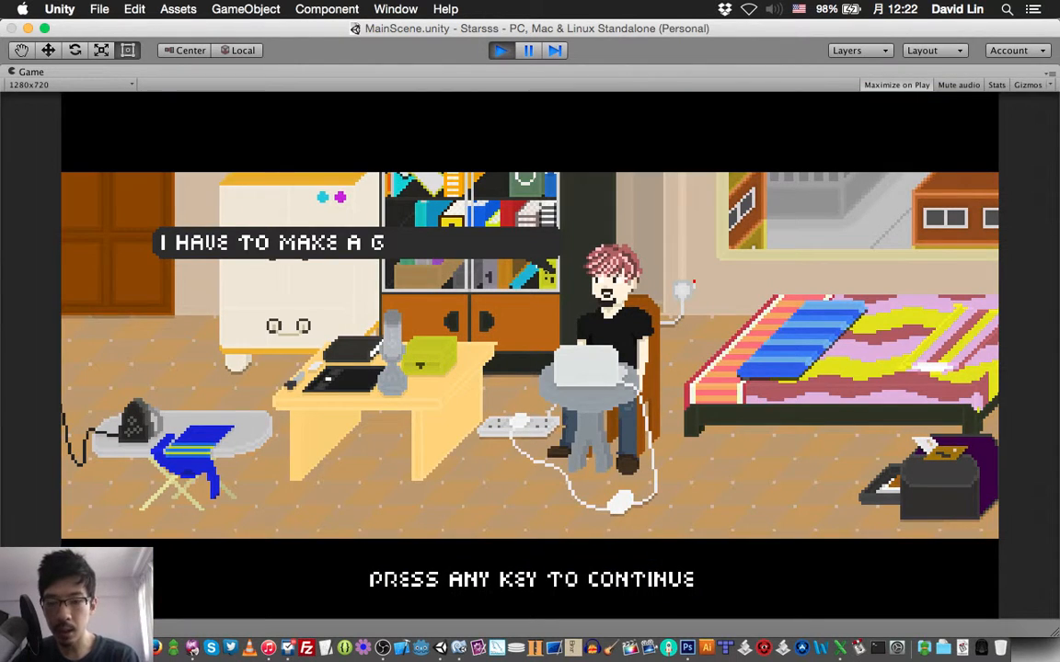
pyautogui.press('space')
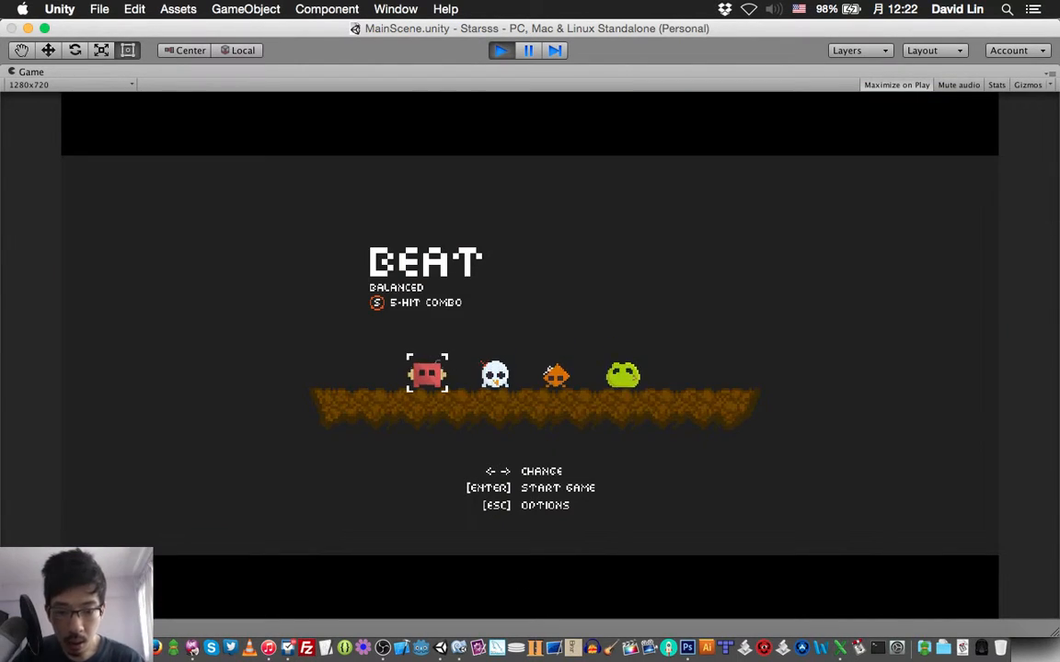
pyautogui.press('Right')
pyautogui.press('Right')
pyautogui.press('Right')
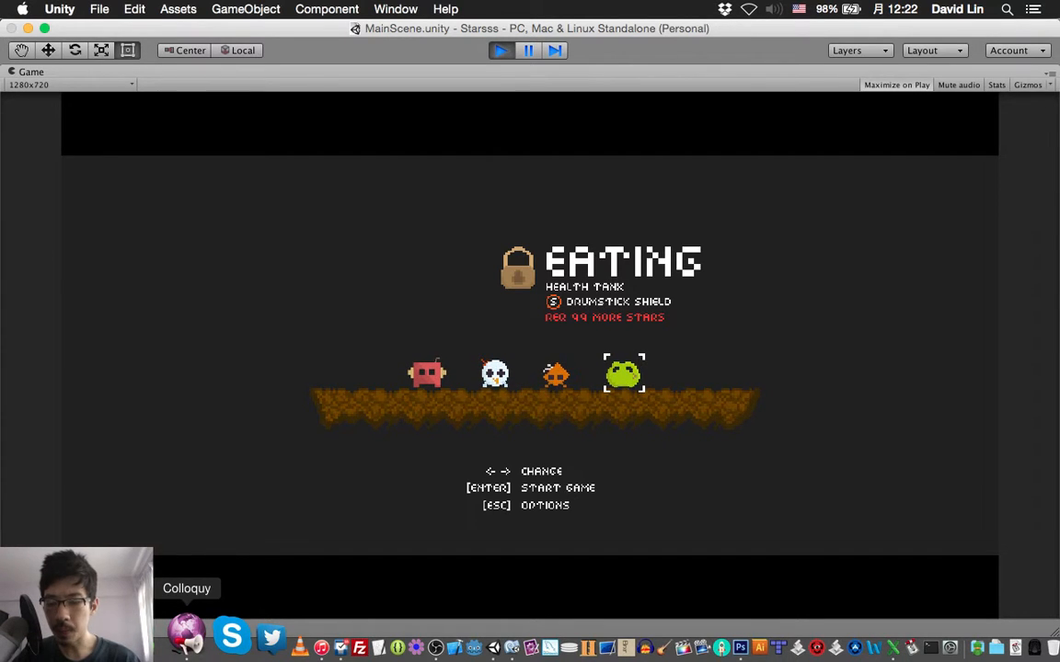
# Switch to Colloquy to read the new stream chat messages and briefly show its application menu.
pyautogui.click(187, 635)
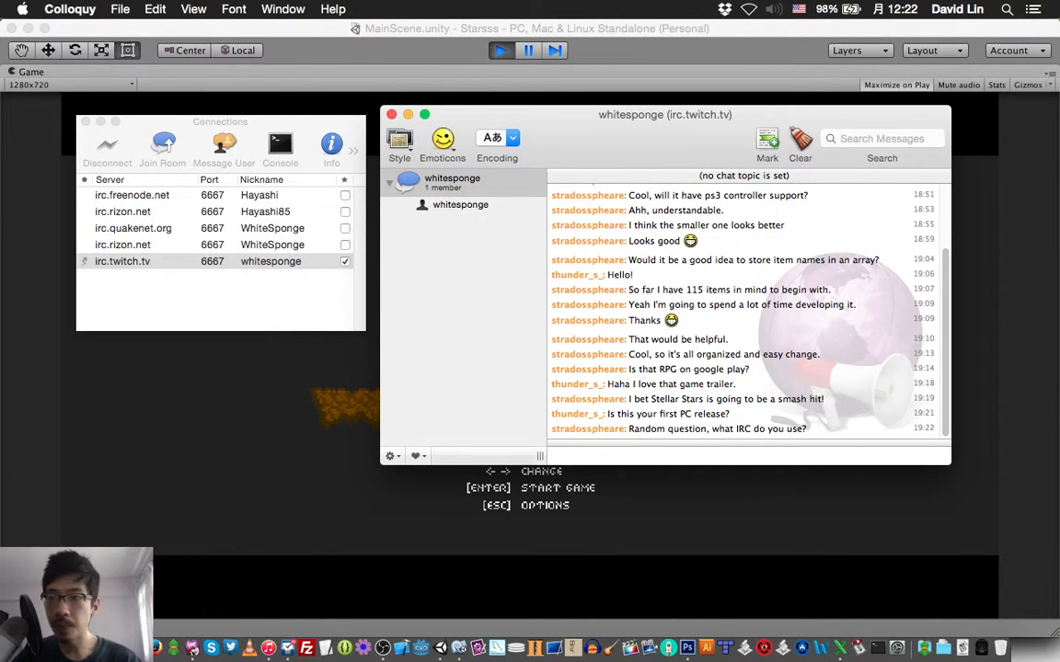
pyautogui.click(70, 9)
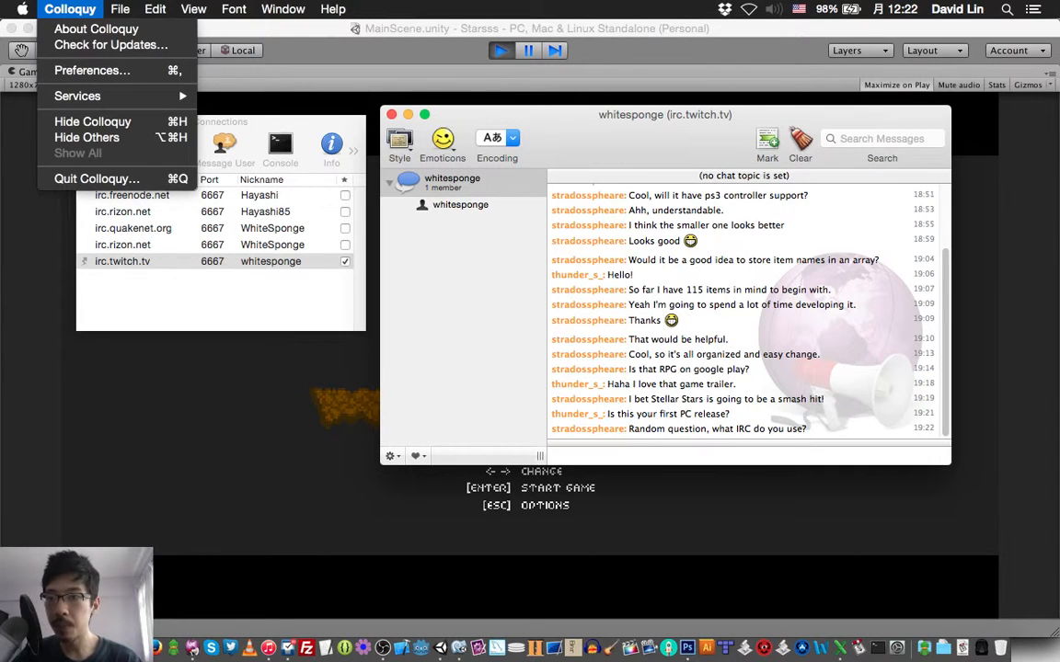
pyautogui.press('Escape')
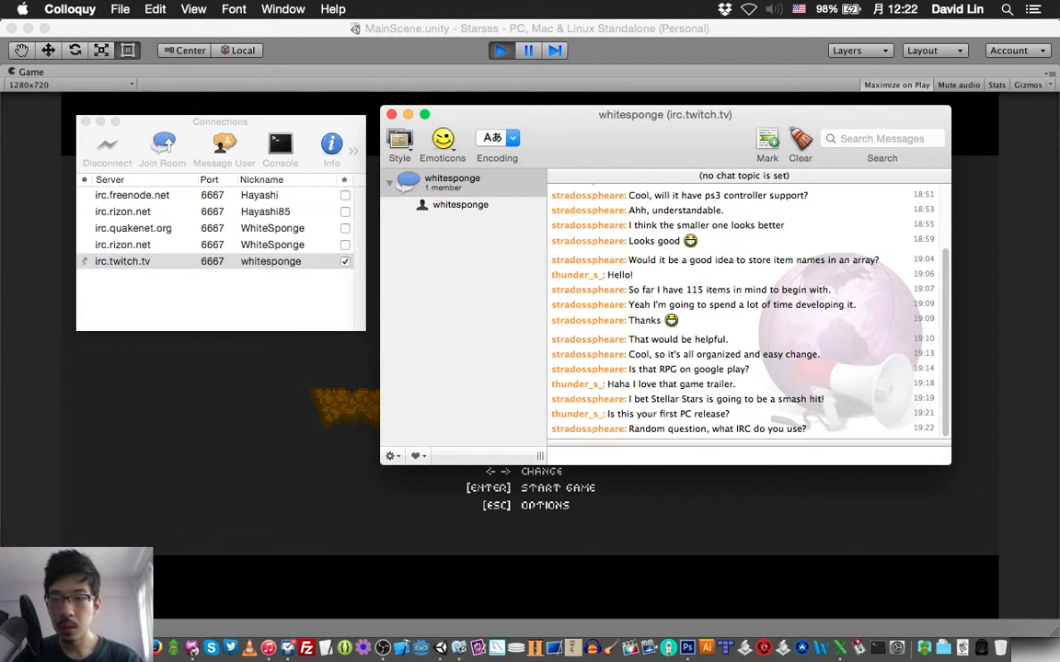